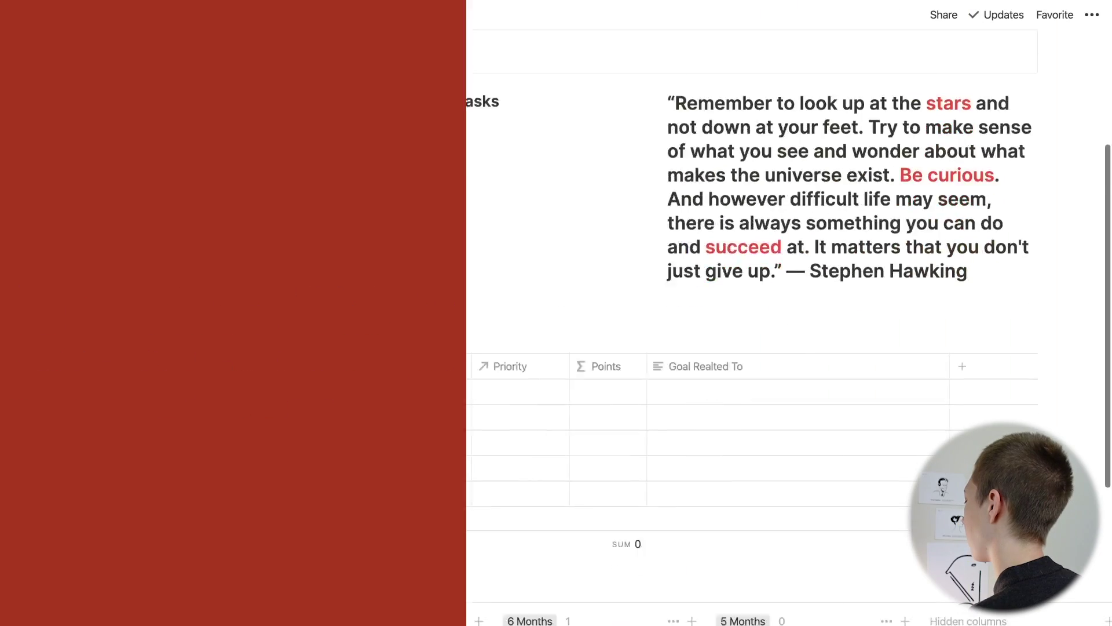
Scroll down the Gamify Tasks/Goals page until the Exa. Goals board sits below the task table.
scroll(91, 452, down, 7)
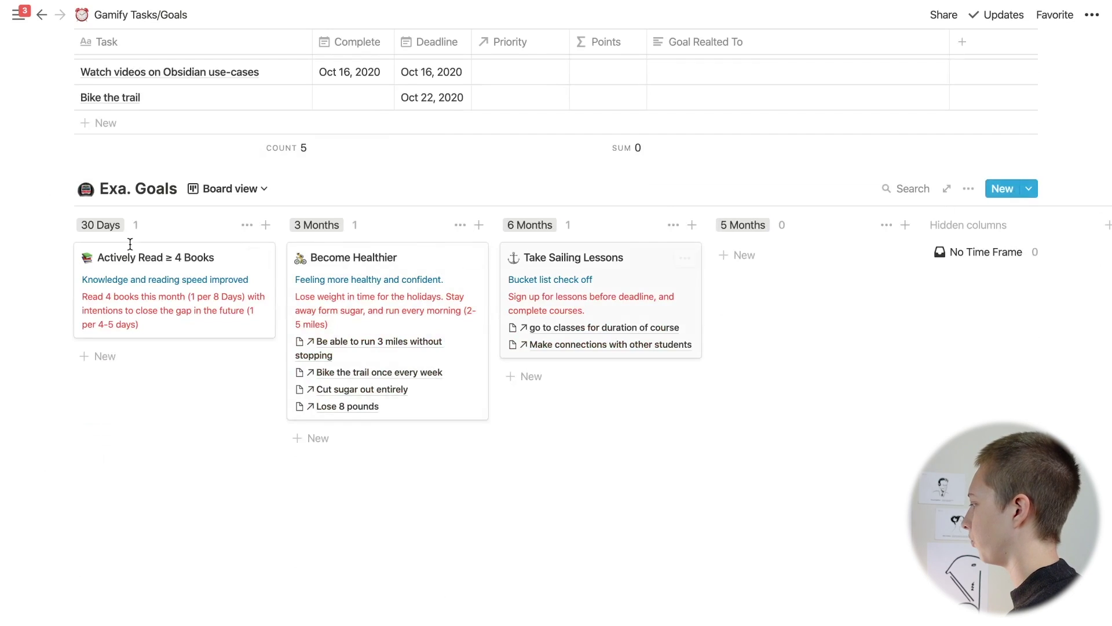
Add an empty line below the board and open the Actively Read ≥ 4 Books goal card.
click(45, 392)
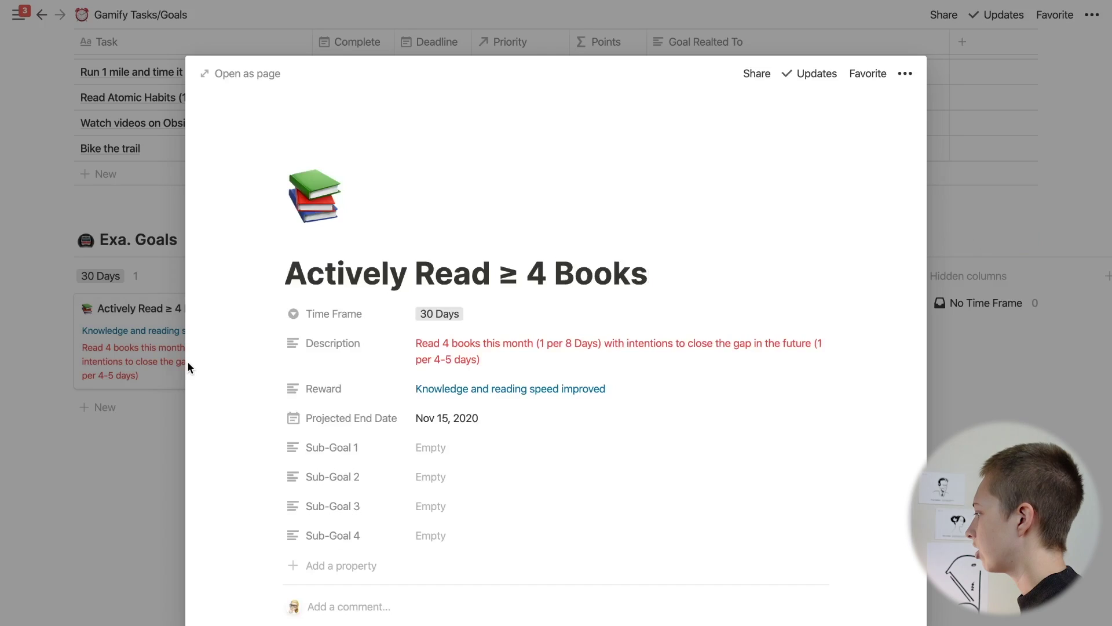
scroll(187, 348, up, 1)
click(187, 360)
Inspect the goal's Reward and Projected End Date values, leaving both unchanged.
scroll(379, 364, down, 2)
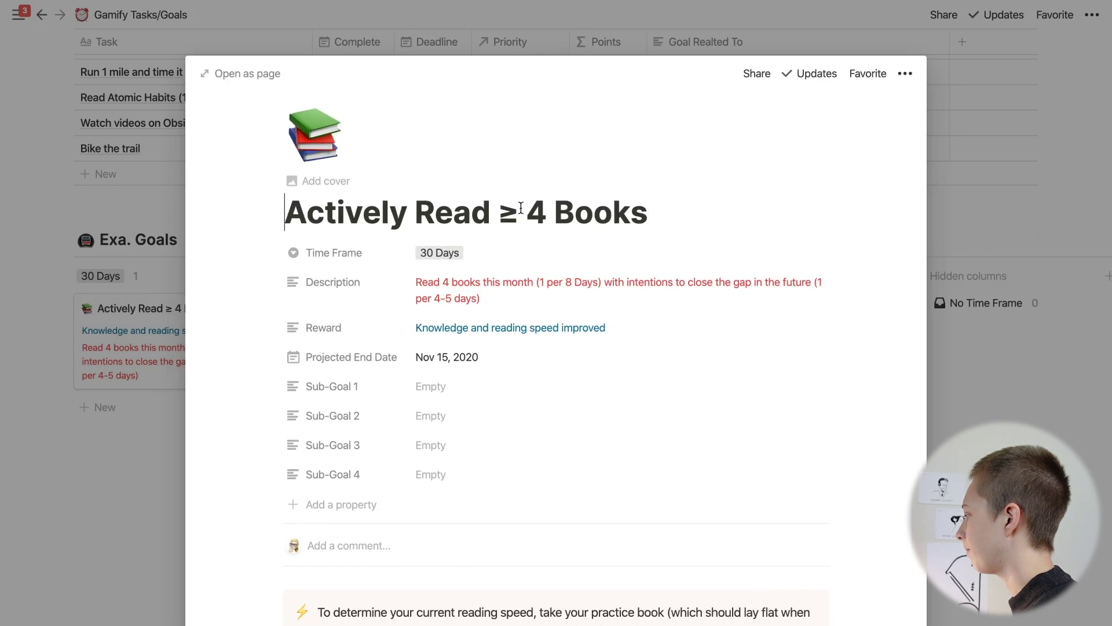
drag(286, 212, 704, 218)
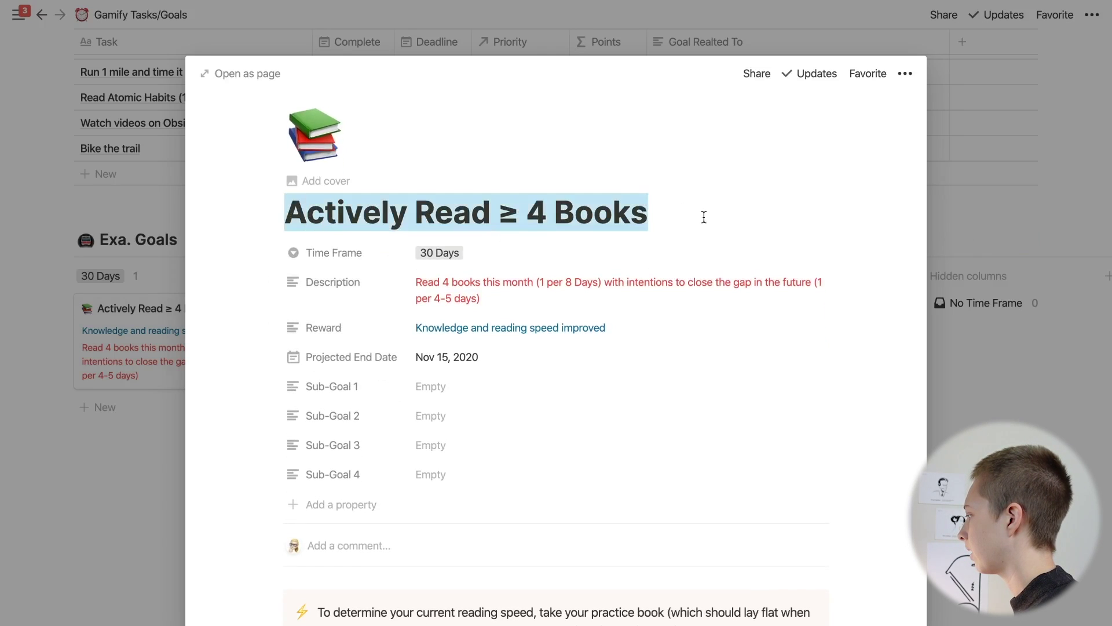
click(529, 322)
key(Escape)
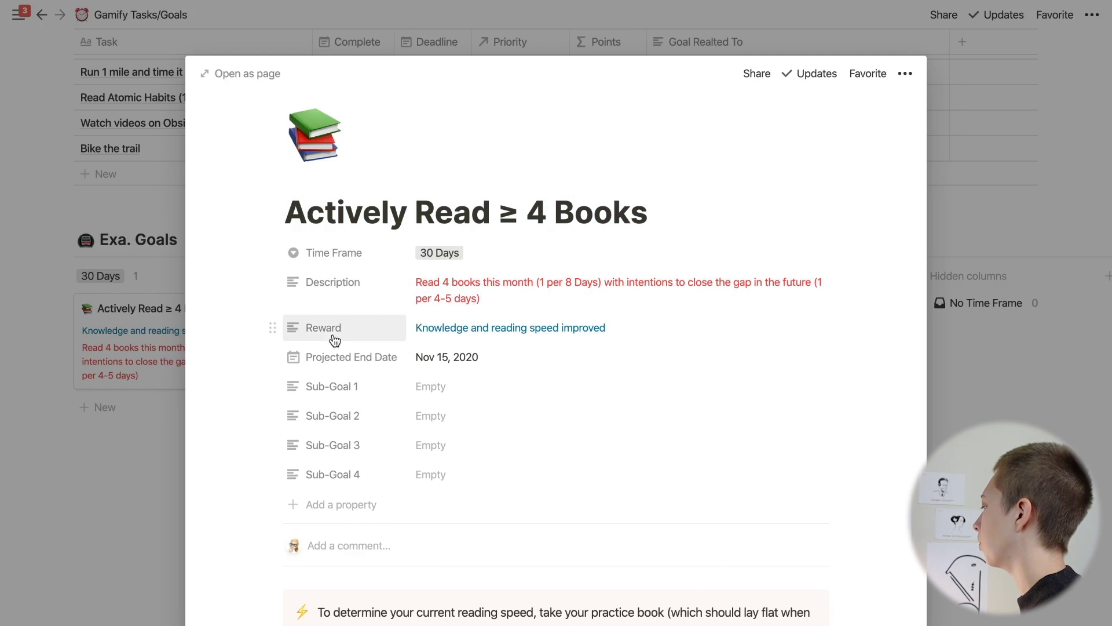
click(493, 335)
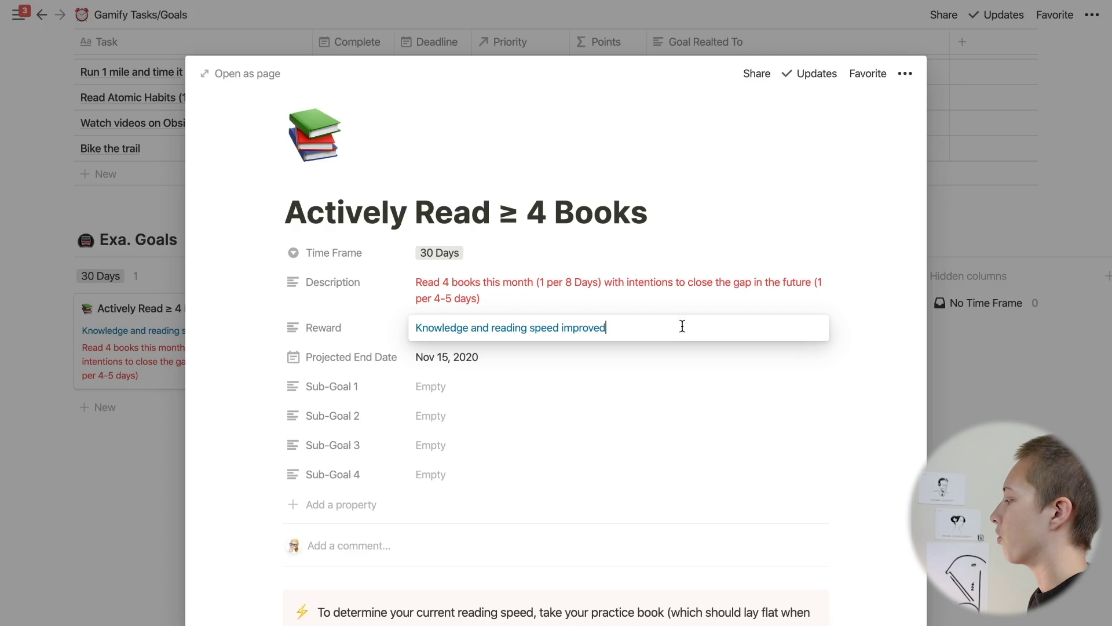
key(Escape)
click(483, 365)
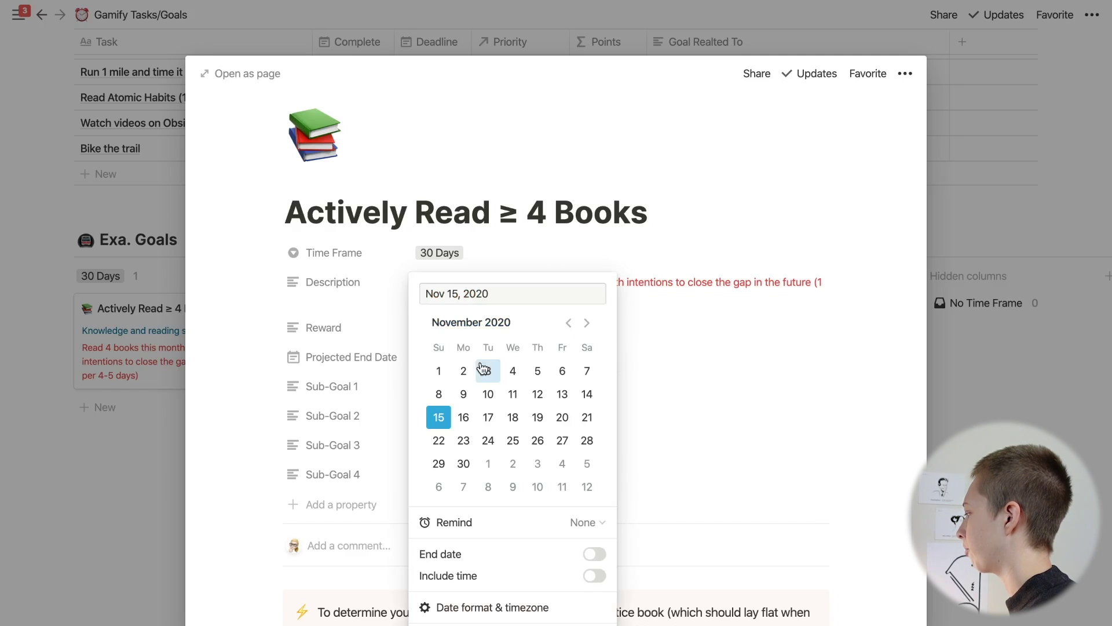
key(Escape)
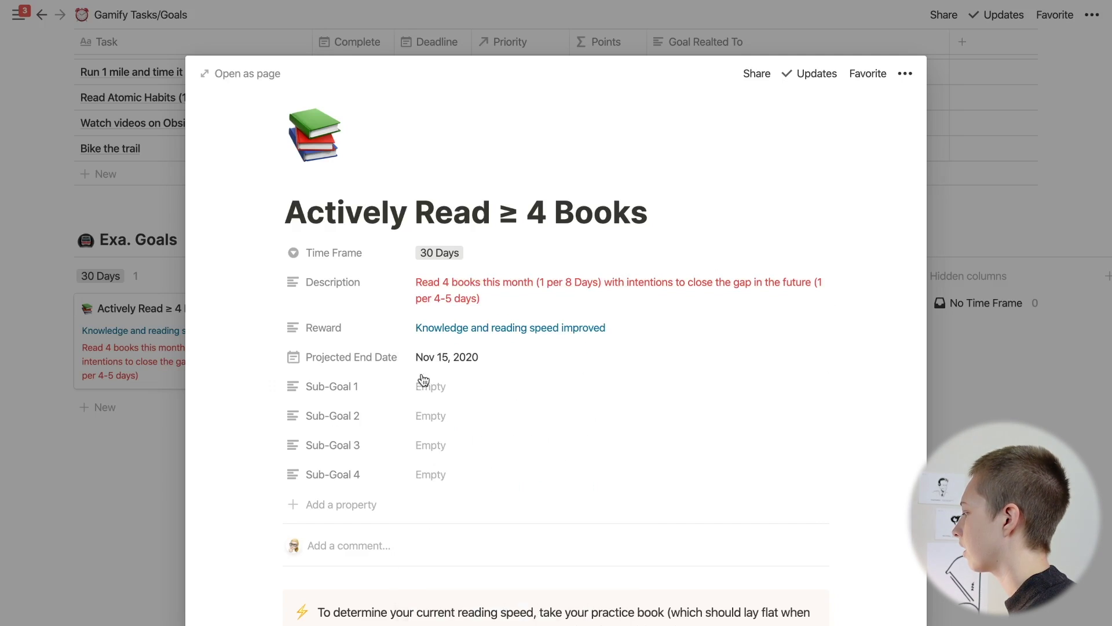
Check the Projected End Date property types and the empty Sub-Goal 1, then close the goal.
click(366, 358)
click(359, 447)
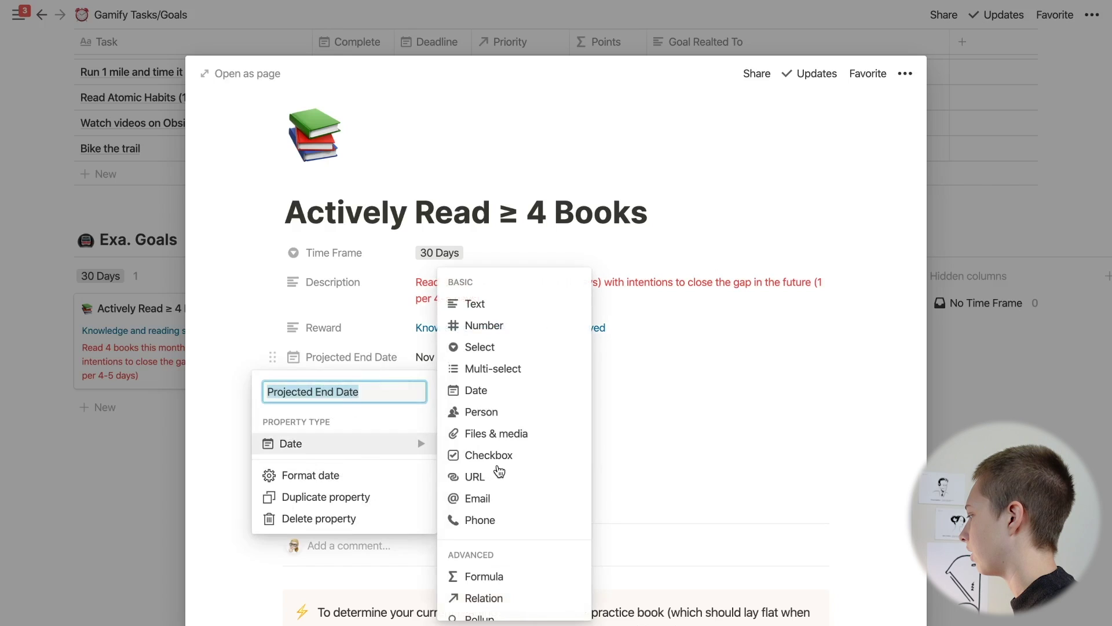
click(486, 399)
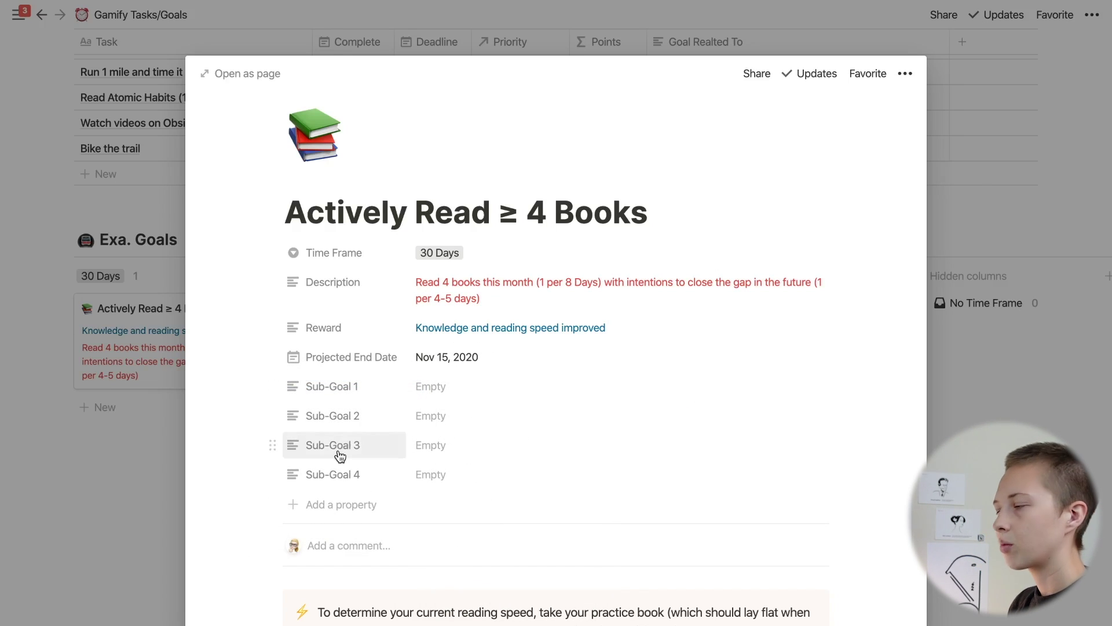
click(455, 387)
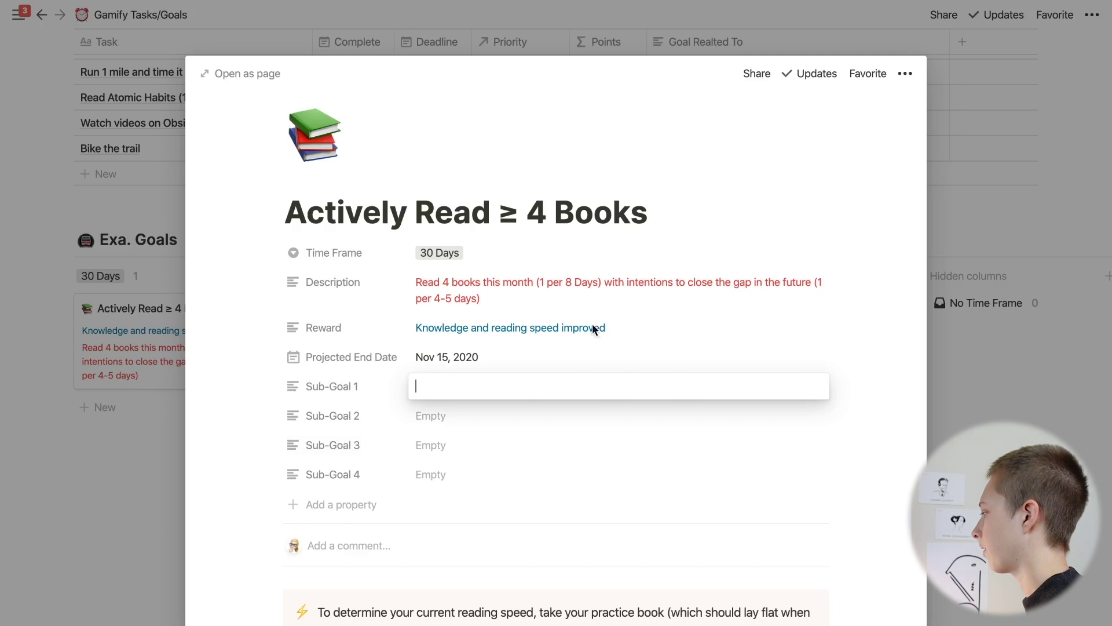
click(152, 359)
click(150, 354)
Open the Become Healthier goal and look over its Time Frame options.
click(150, 352)
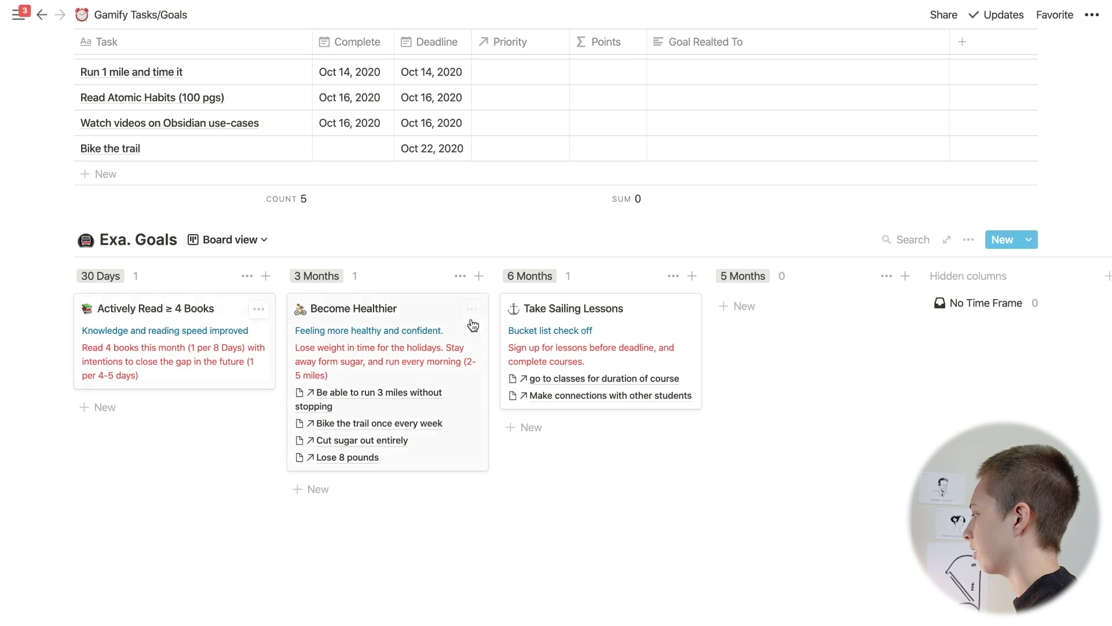
click(443, 332)
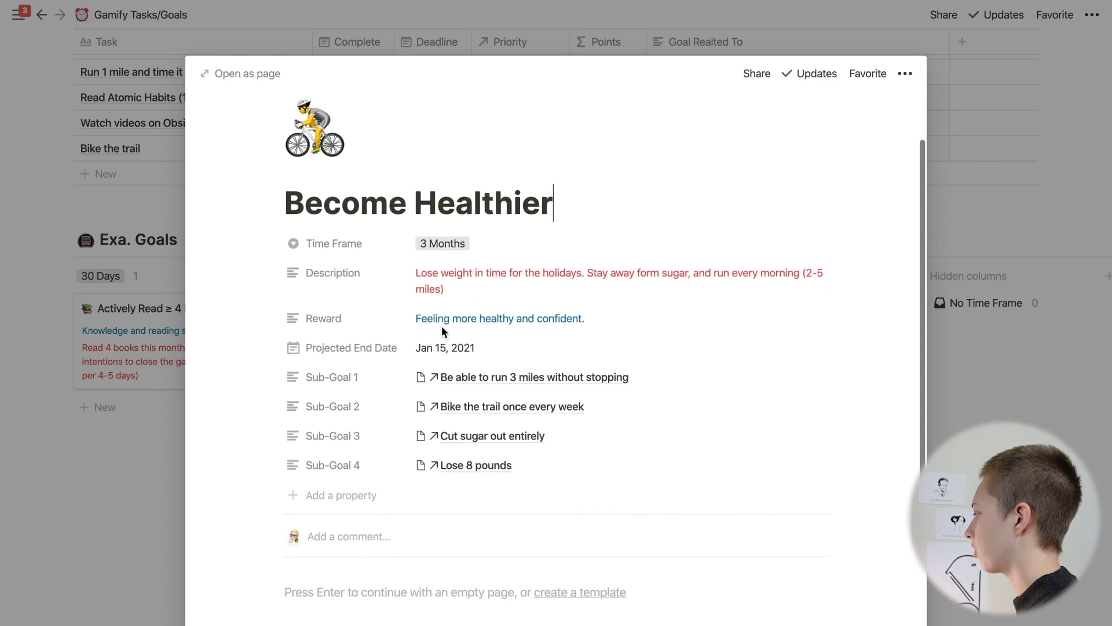
scroll(443, 332, up, 2)
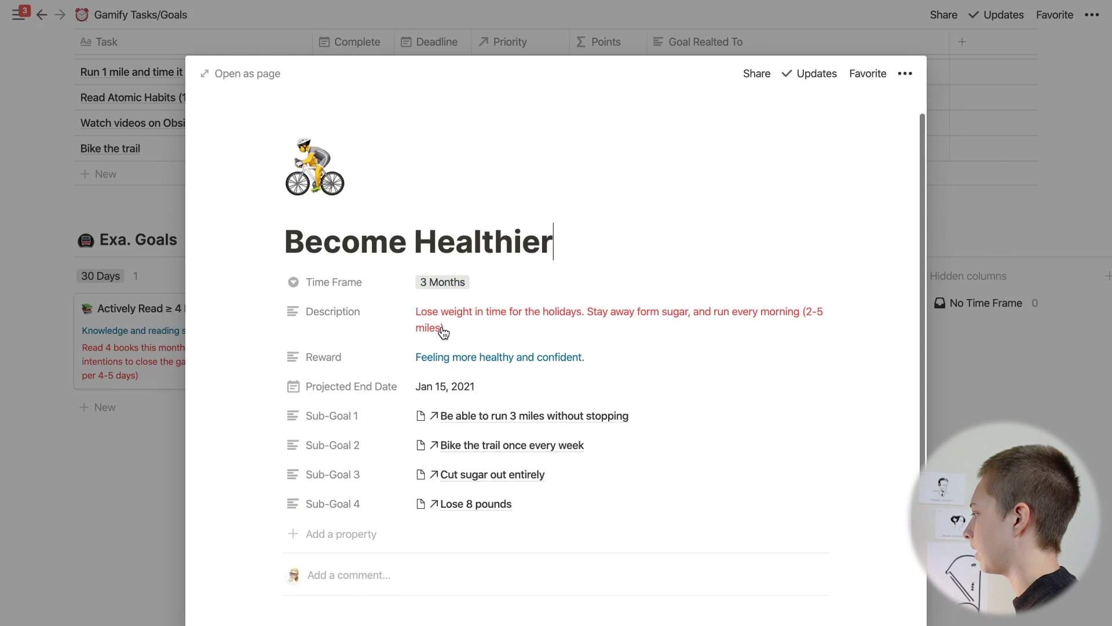
click(446, 282)
scroll(686, 342, down, 2)
Replace Sub-Goal 1's linked page with the plain text 'Be able to run 3 miles without stopping'.
click(685, 342)
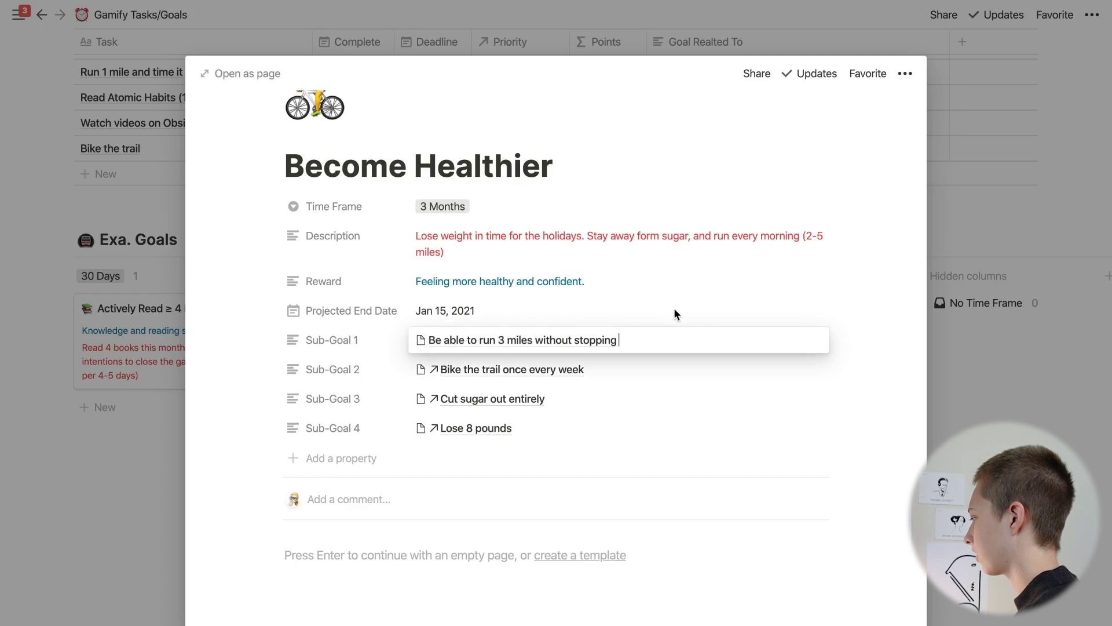
drag(623, 340, 456, 335)
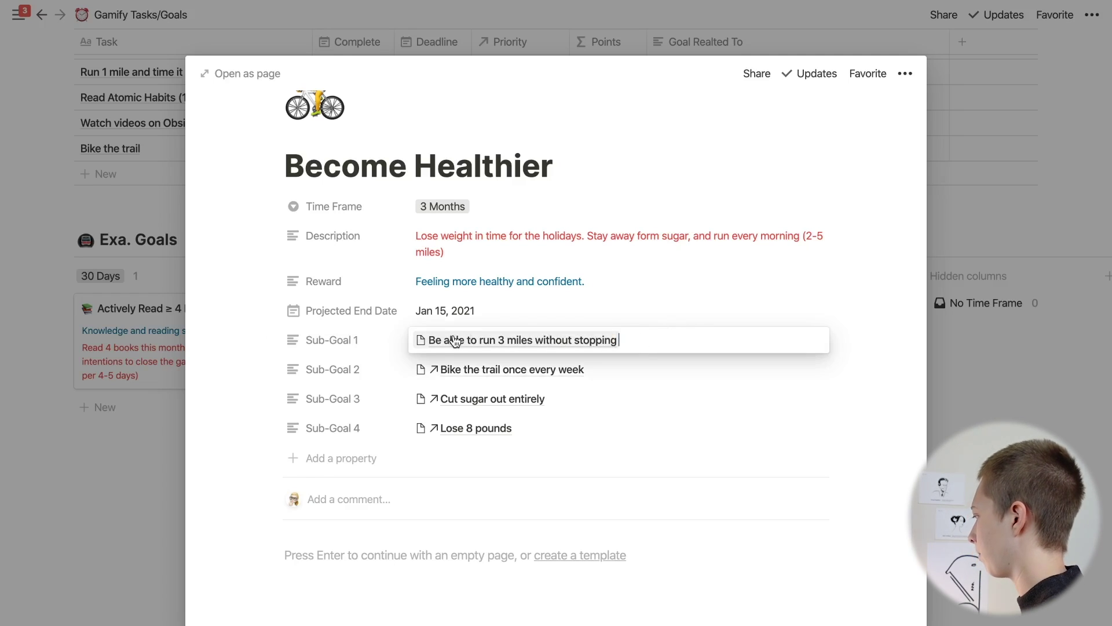
key(BackSpace)
text(Be )
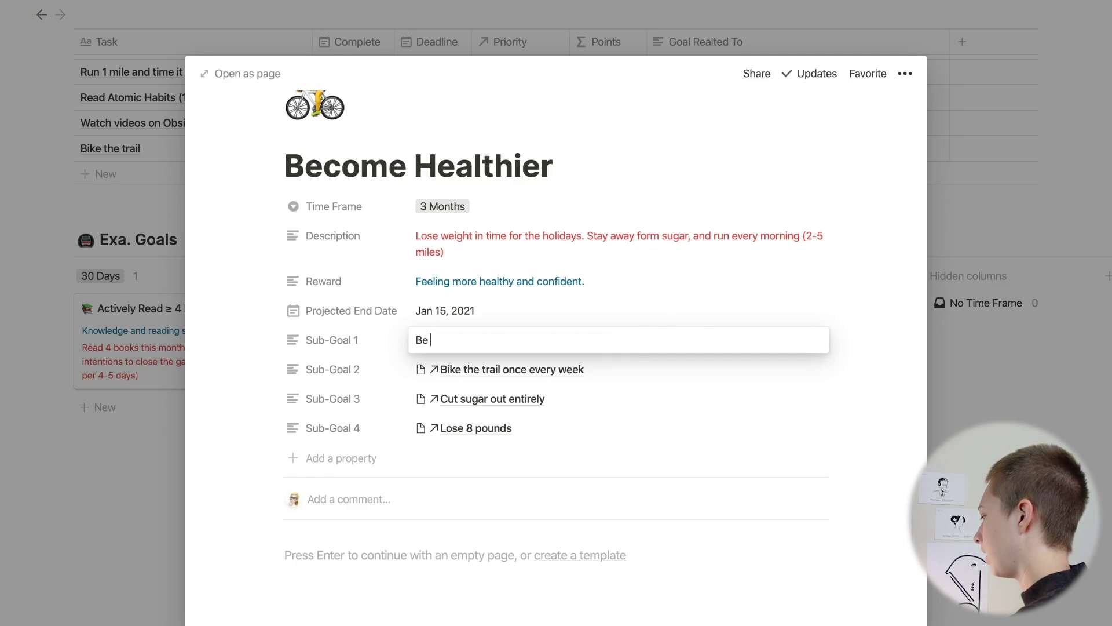
text(able to run)
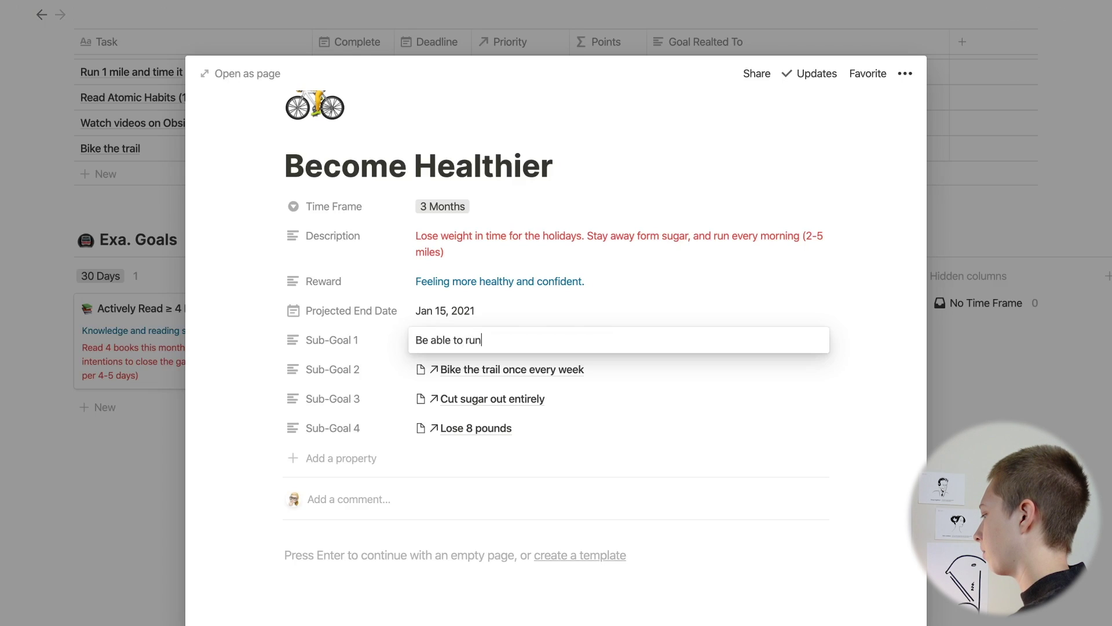
text( 3 miles wi)
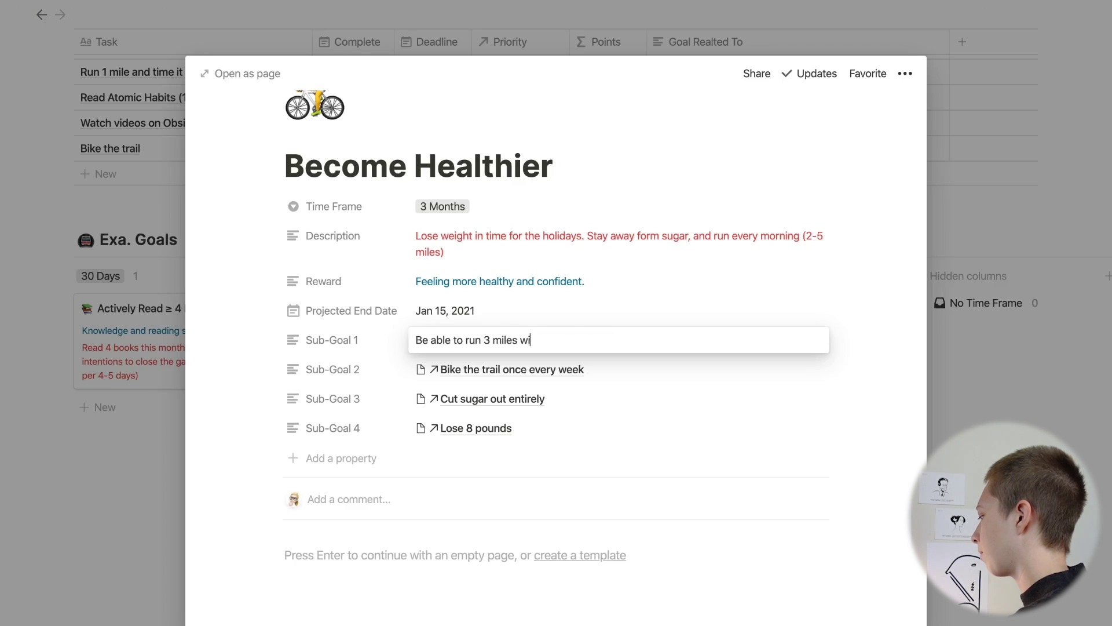
text(thout stopping)
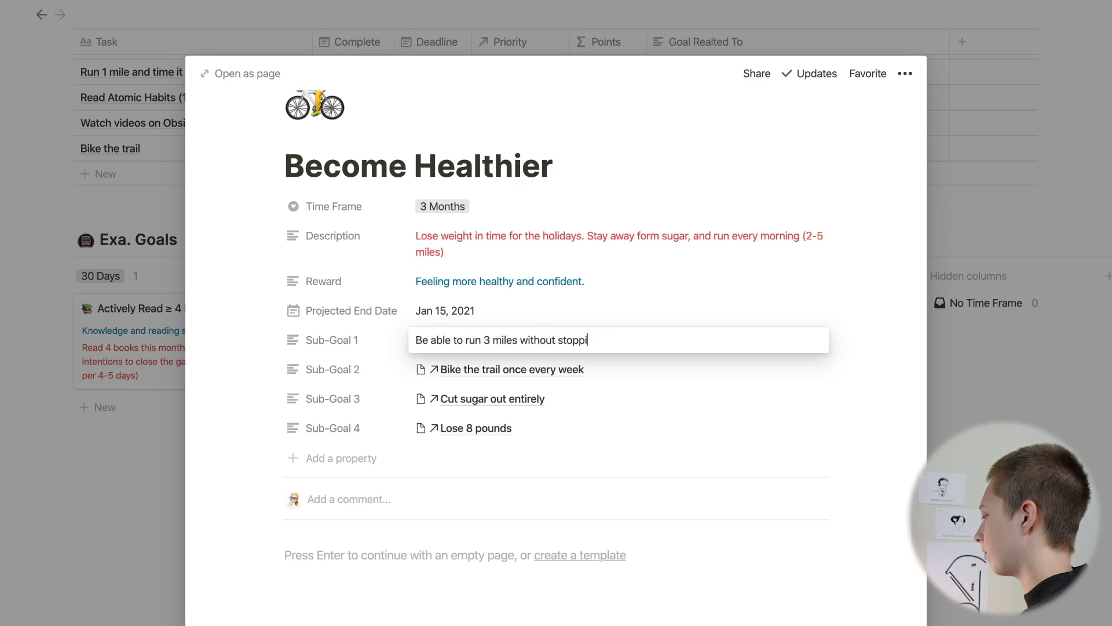
click(276, 320)
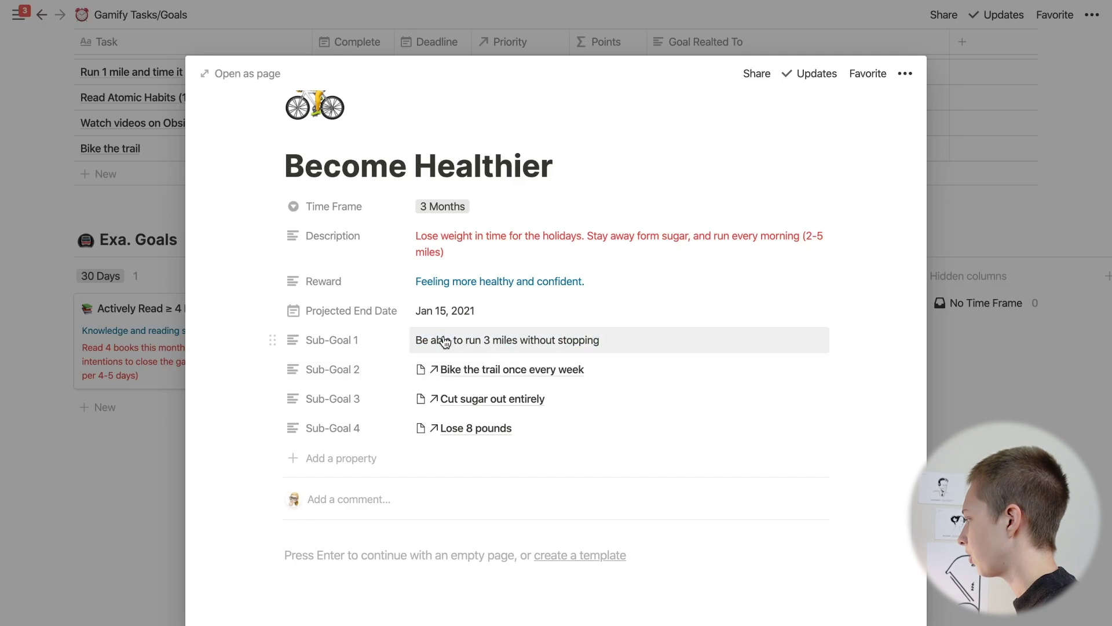
Clear Sub-Goal 1's plain text, trying and cancelling an @ page mention.
click(425, 343)
drag(425, 343, 536, 350)
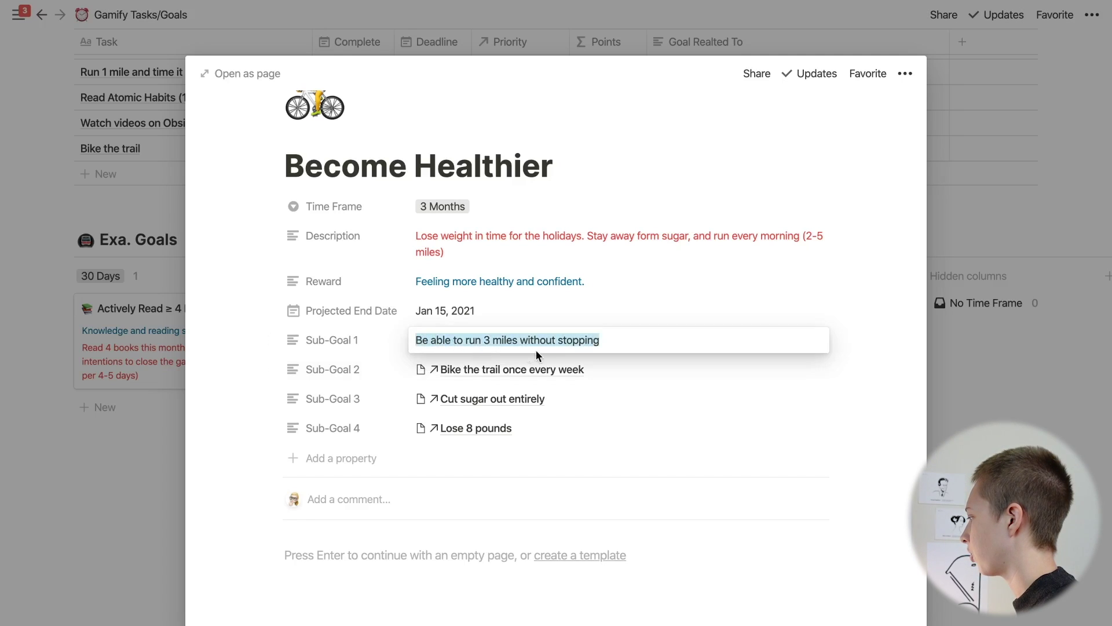
drag(604, 346, 604, 346)
key(super+c)
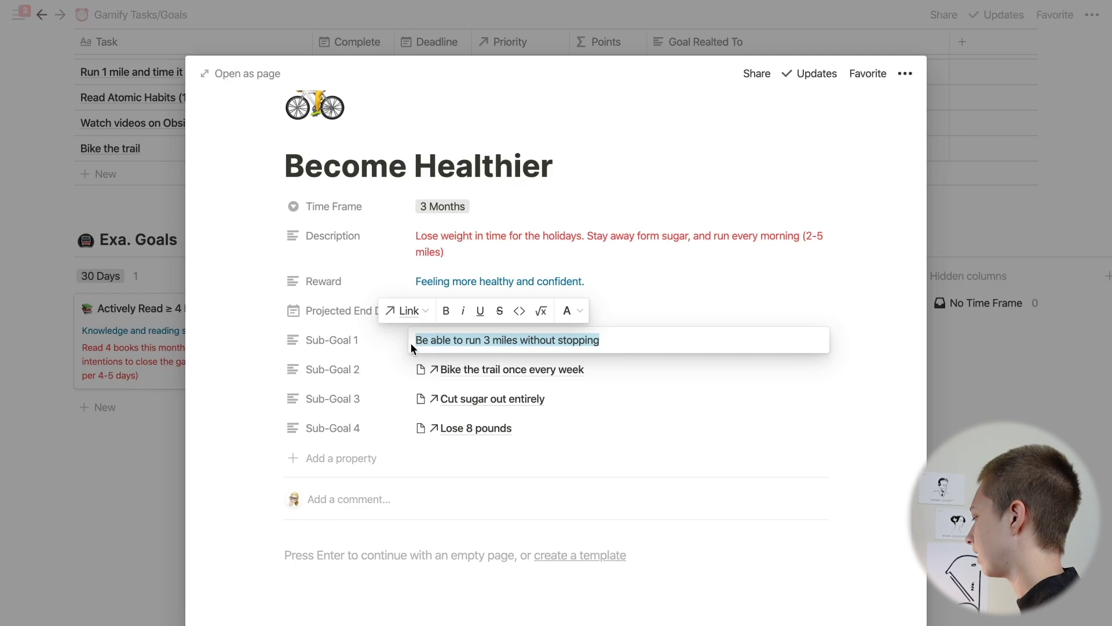
key(BackSpace)
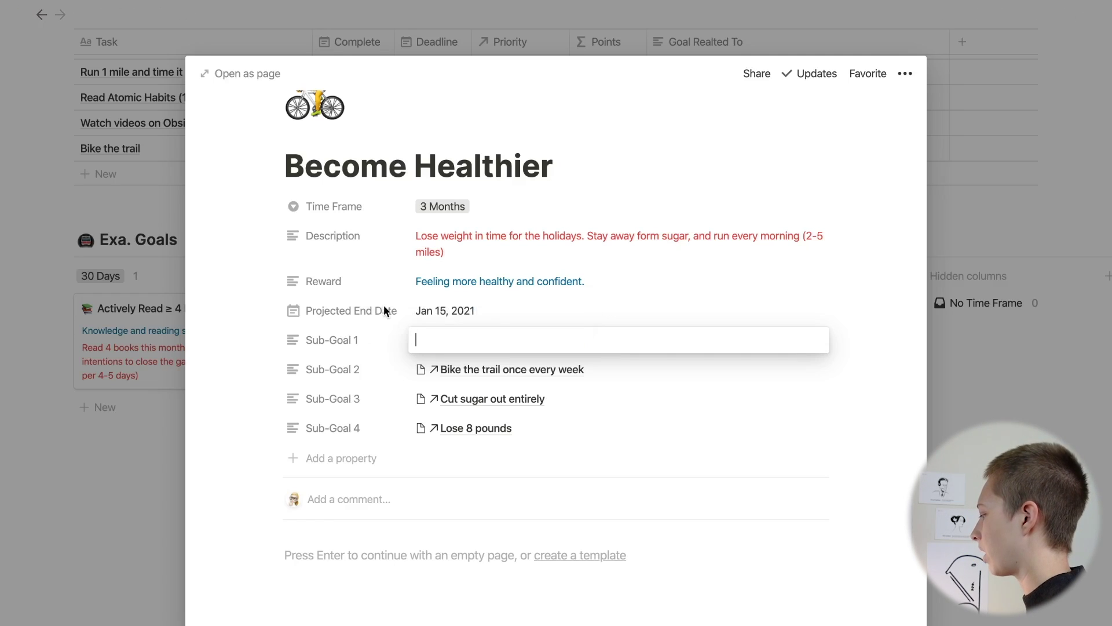
text(@)
key(Escape)
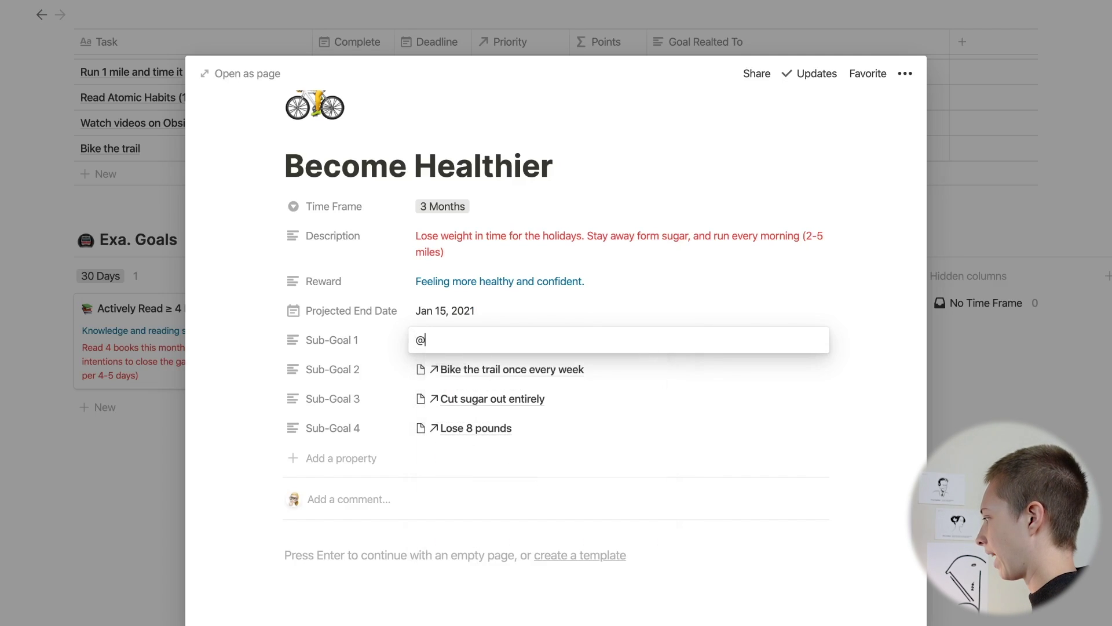
key(BackSpace)
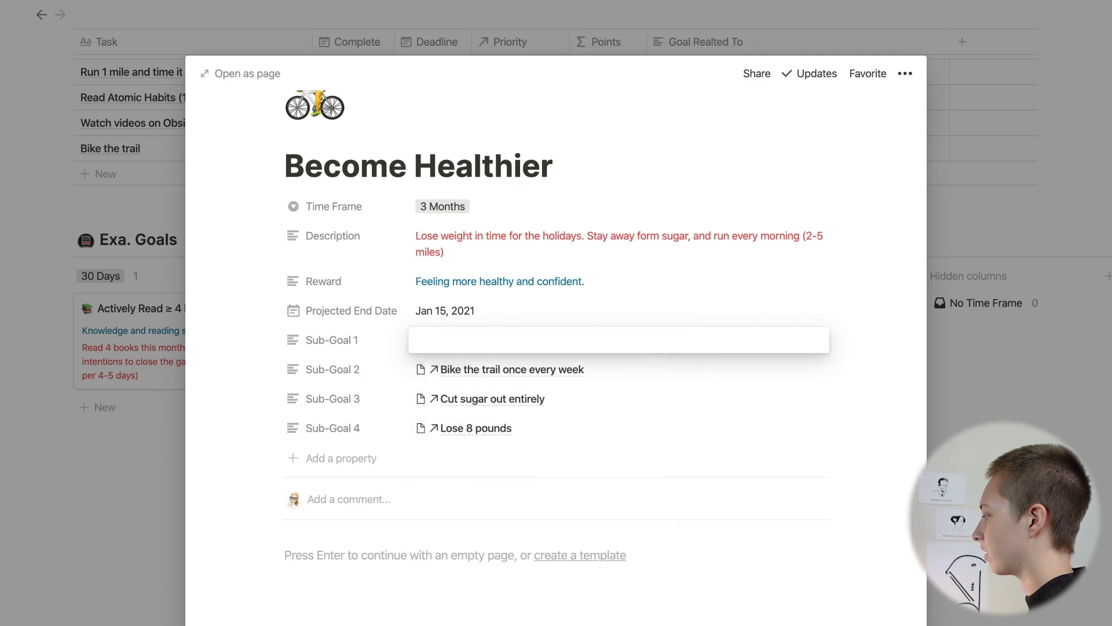
text(gdfh)
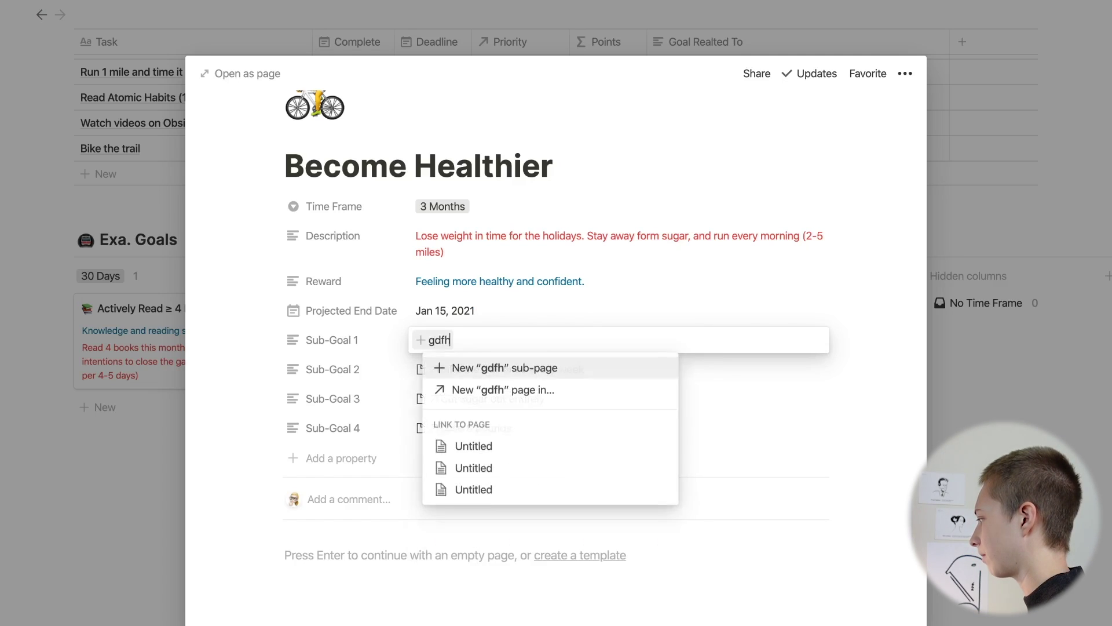
key(BackSpace)
key(BackSpace)
key(BackSpace)
key(BackSpace)
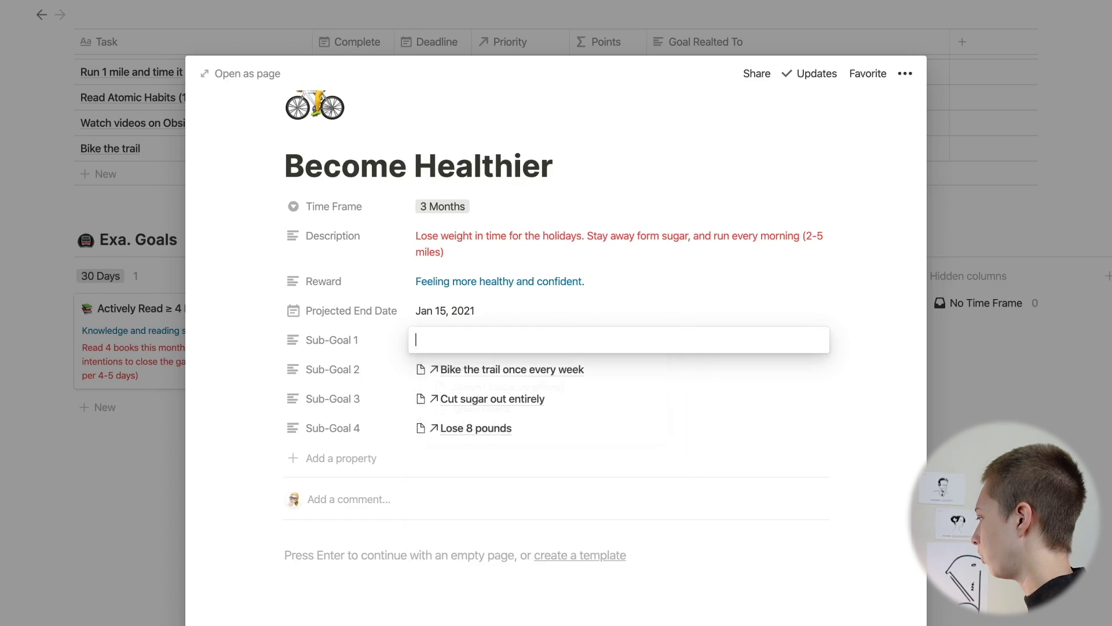
Link Sub-Goal 1 via [[ to a new sub-page 'Be able to run 3 miles without stopping' and open it.
text([)
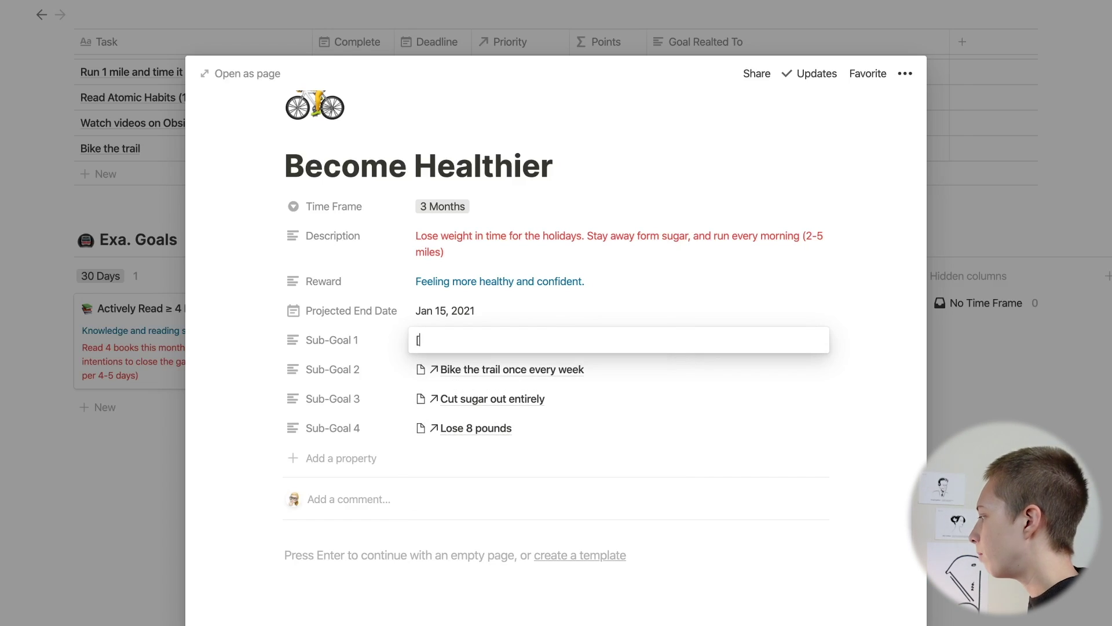
text([jdf)
key(BackSpace)
key(BackSpace)
key(BackSpace)
key(BackSpace)
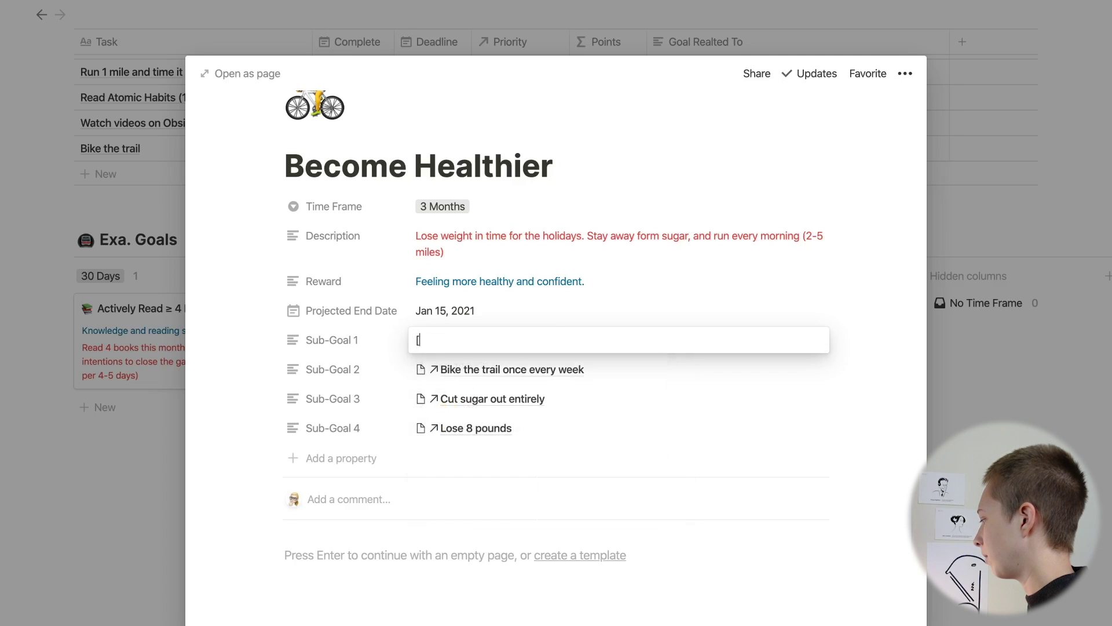
key(super+v)
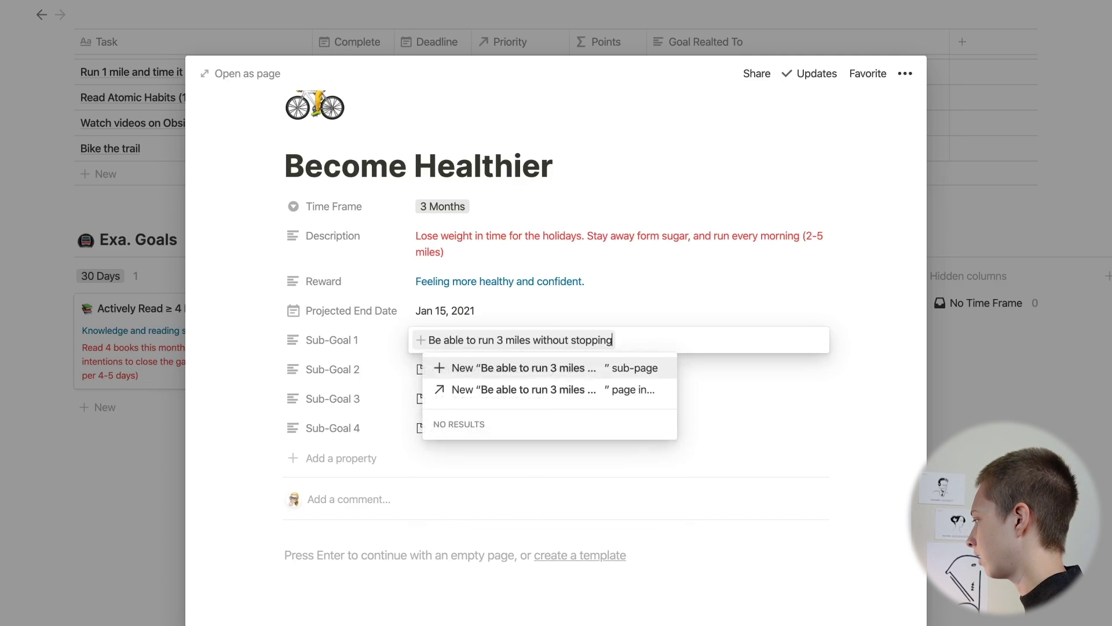
key(Return)
click(496, 450)
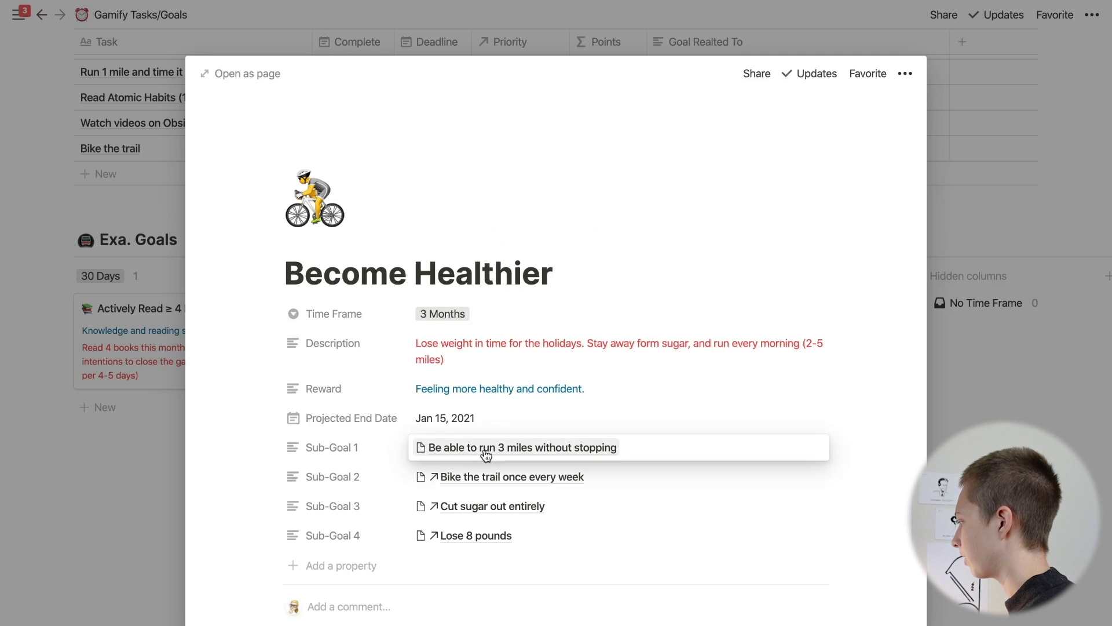
click(487, 456)
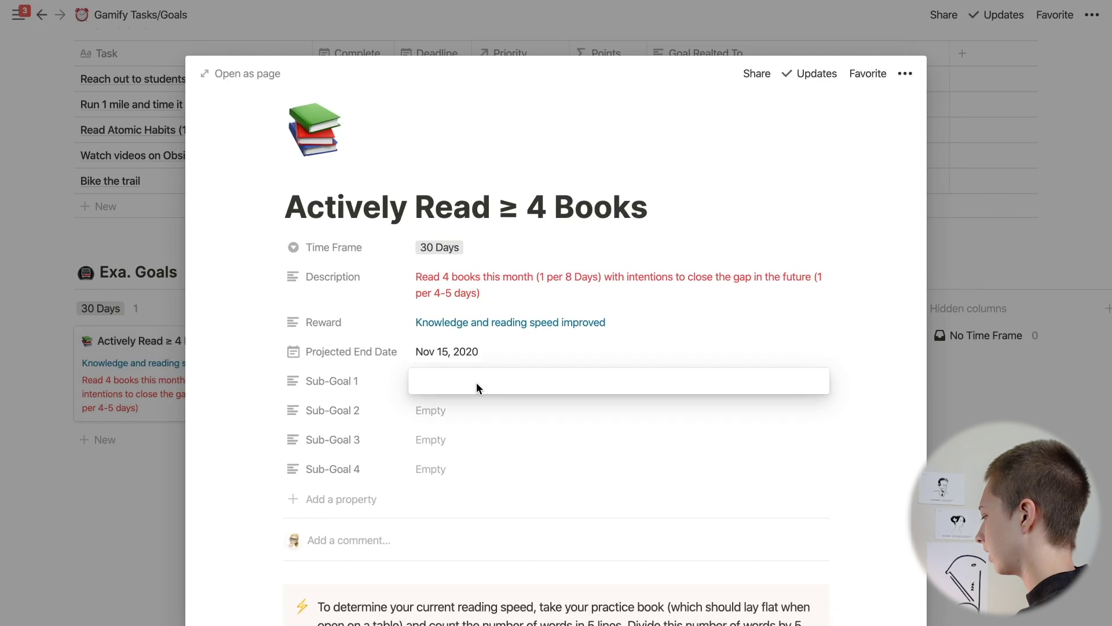
Enter 'Make a streamline note-taking system in Obsidian' and sub-page 'Read Atomic Habits & Hallucinations by Oliver Sacks' as Sub-Goals 1–2.
text(Mak)
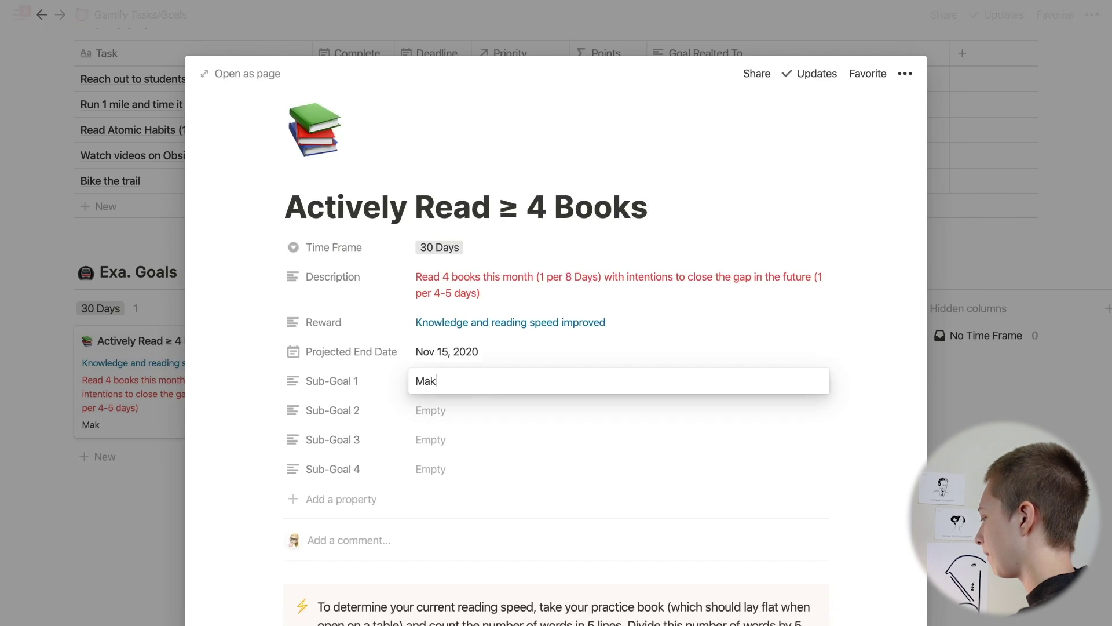
text(e a streamline note-taking system in Obsidian)
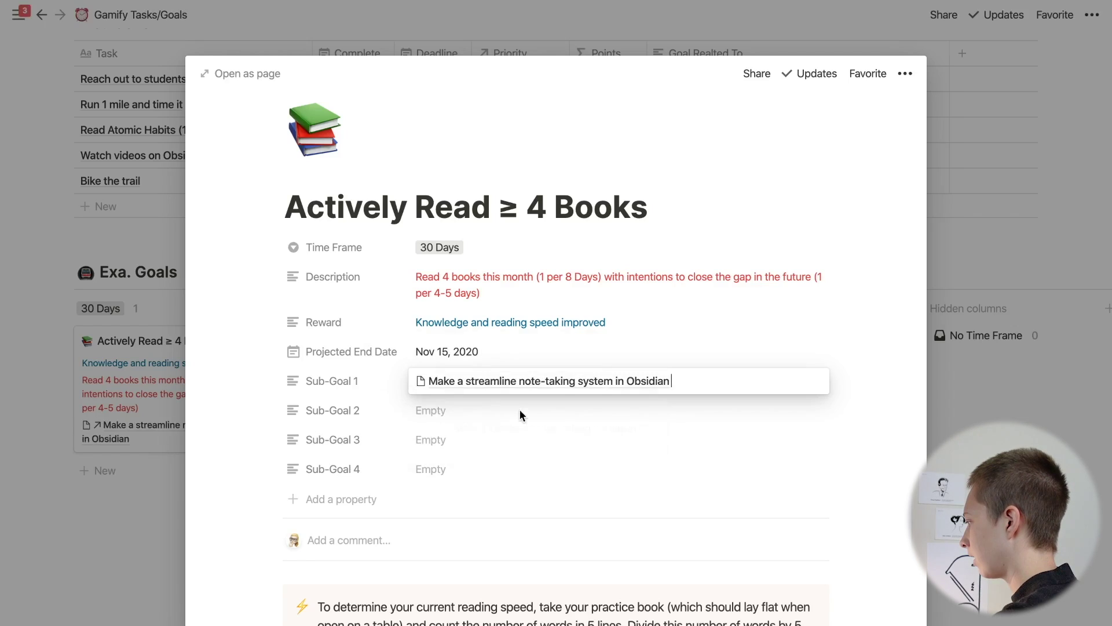
click(520, 409)
click(465, 411)
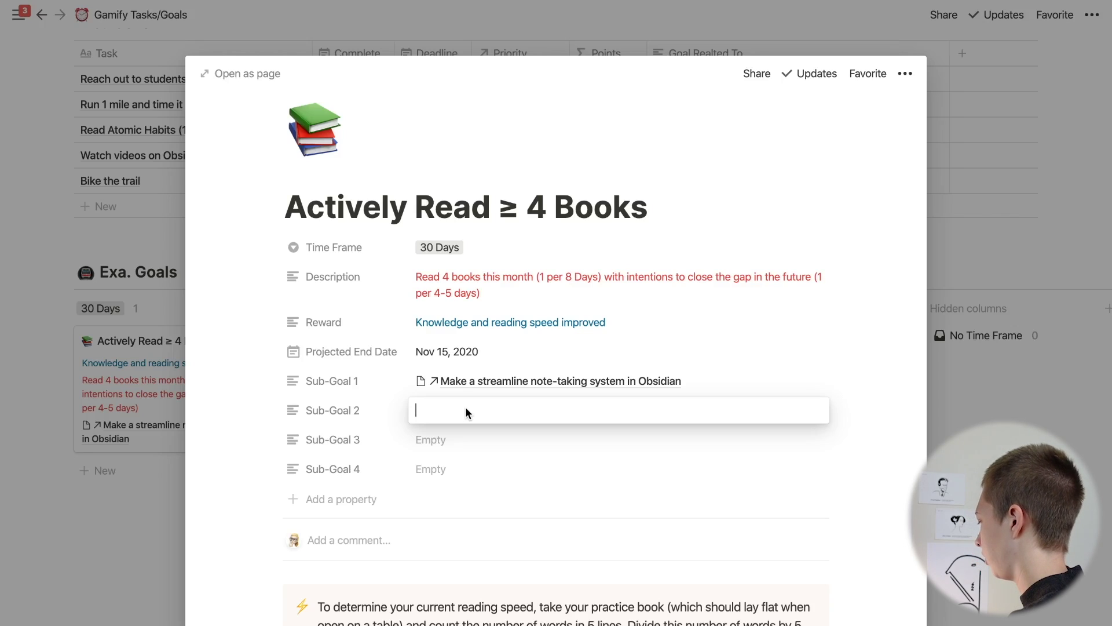
text(Read)
key(BackSpace)
key(BackSpace)
key(BackSpace)
text(+Re)
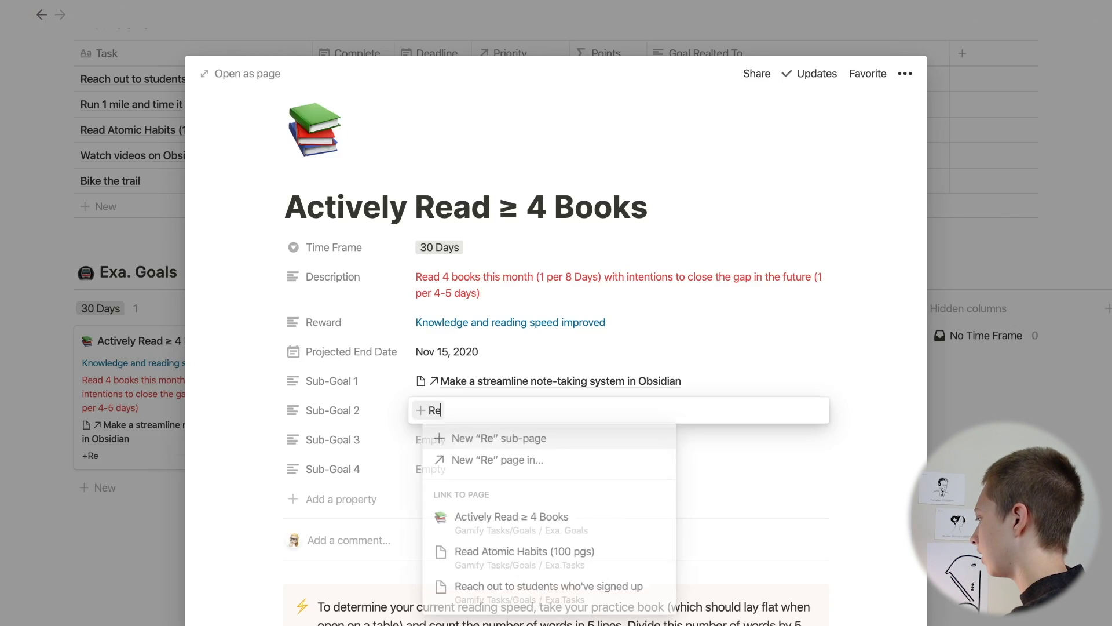
text(ad Atomic )
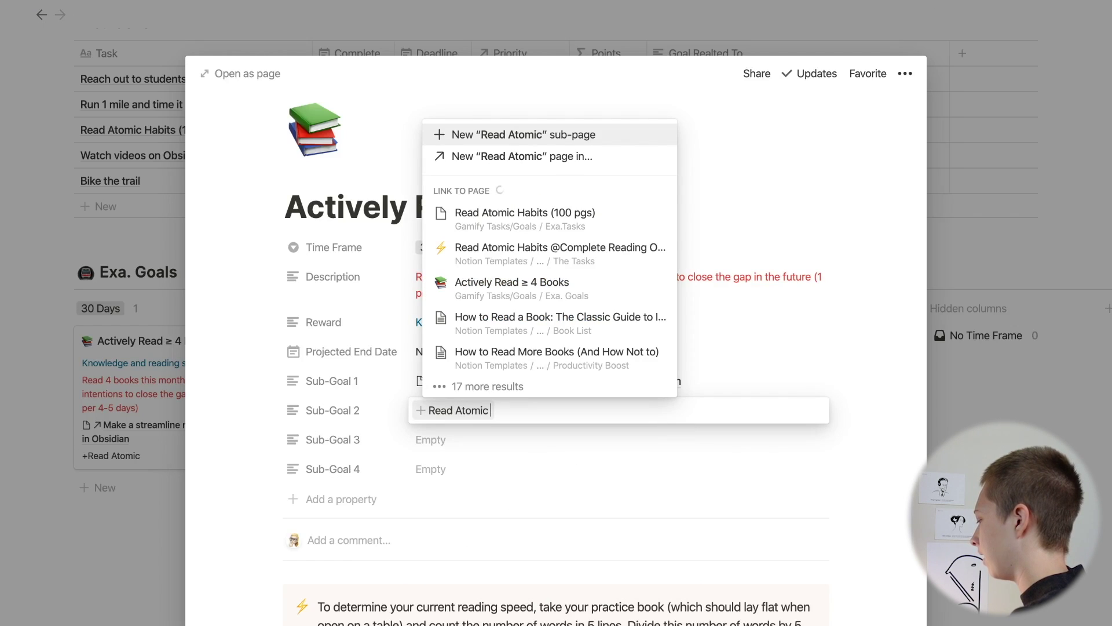
text(Habits & )
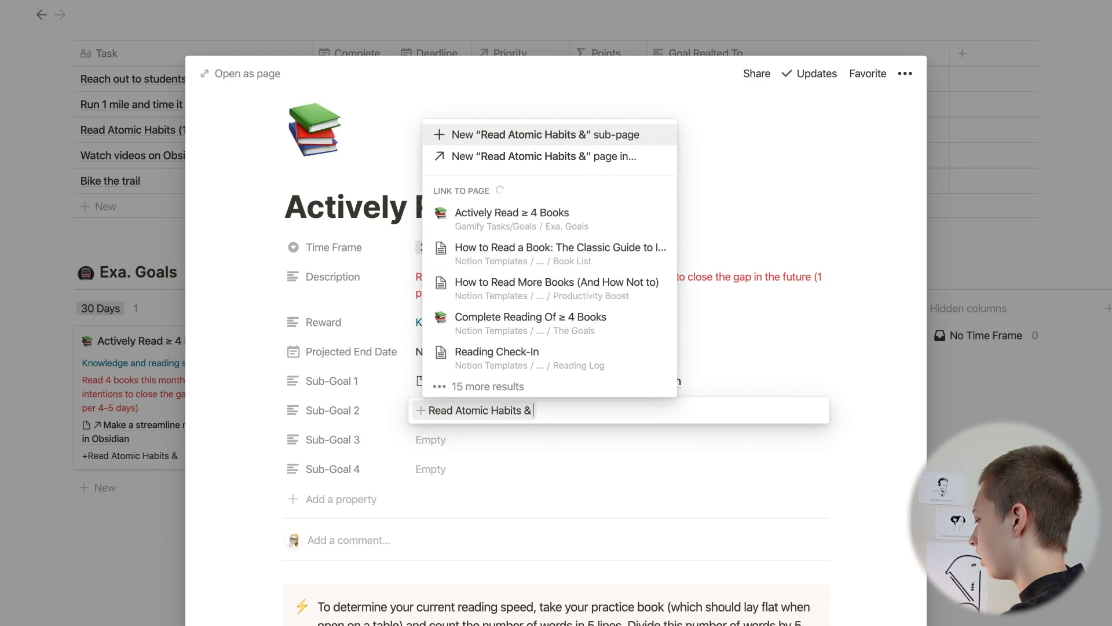
text(Halluc)
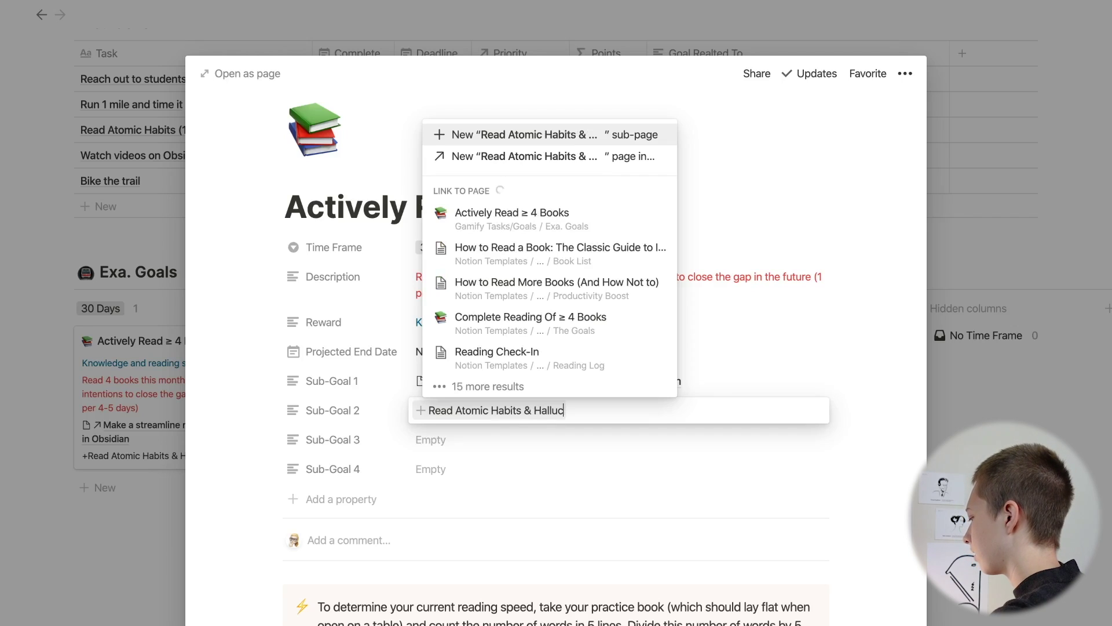
text(inations by O)
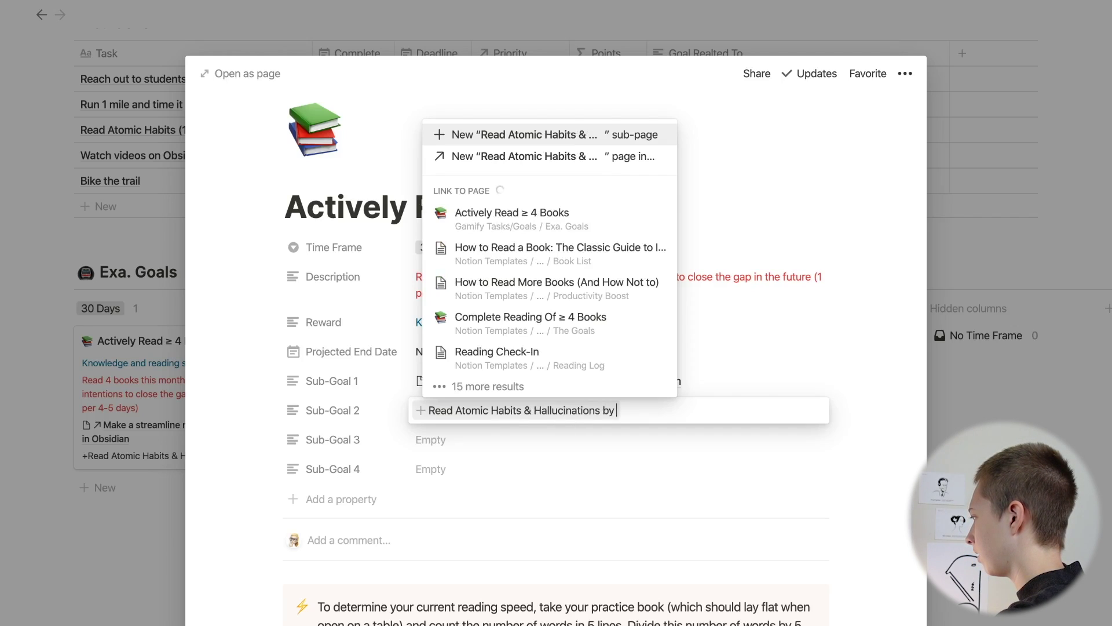
text(ver )
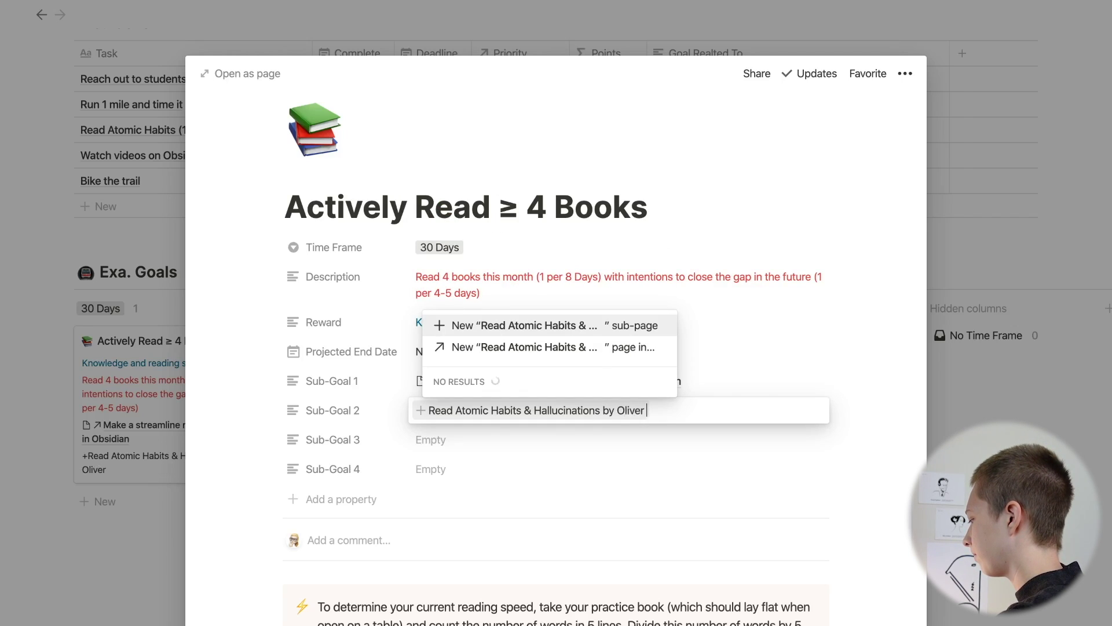
text(Sacks)
key(Return)
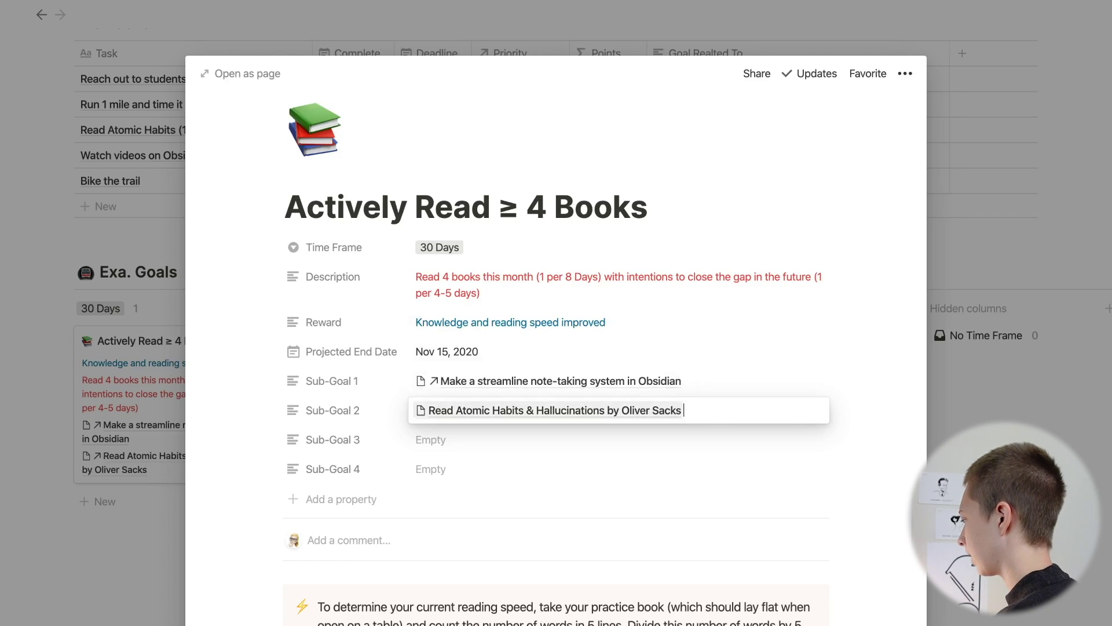
Create Sub-Goal 3 as new sub-page 'Read 750 Words per minute' and close the goal.
click(471, 435)
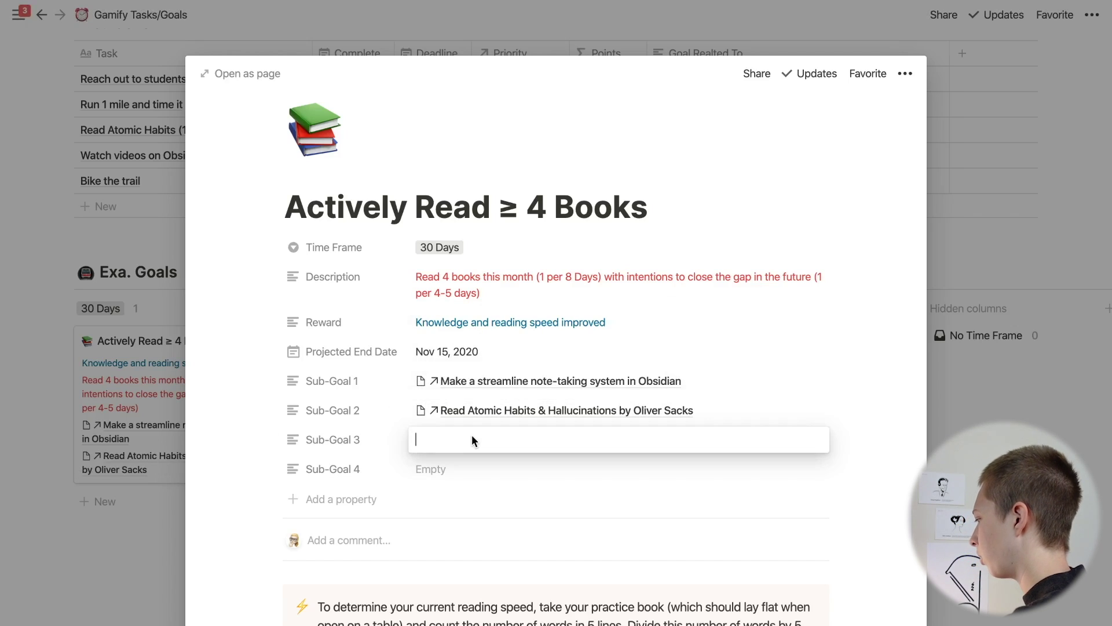
text(Read )
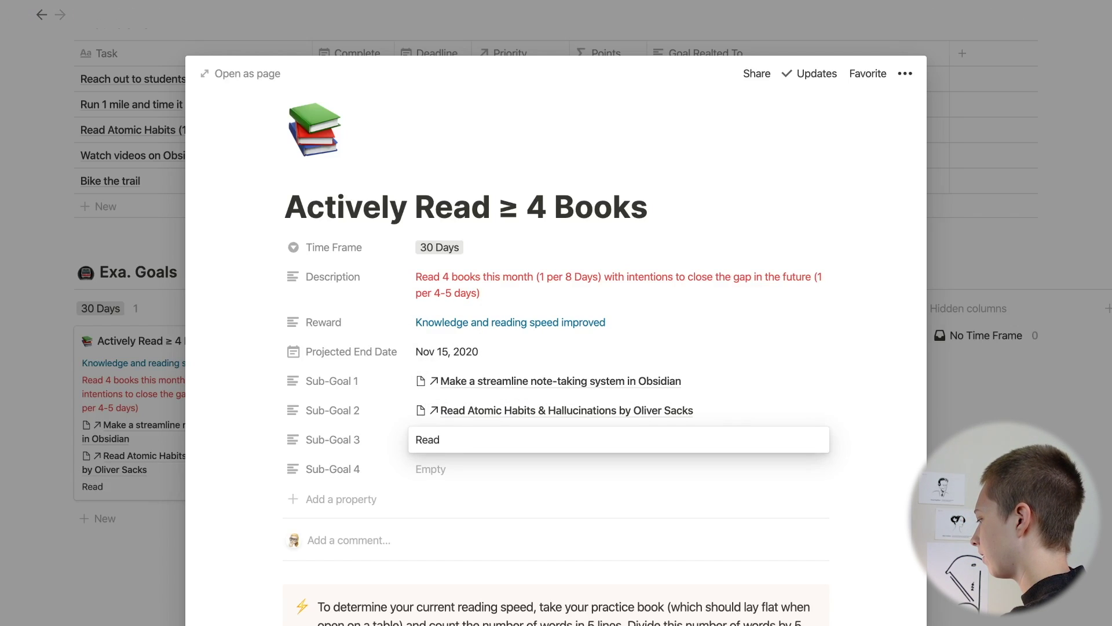
text(750 W)
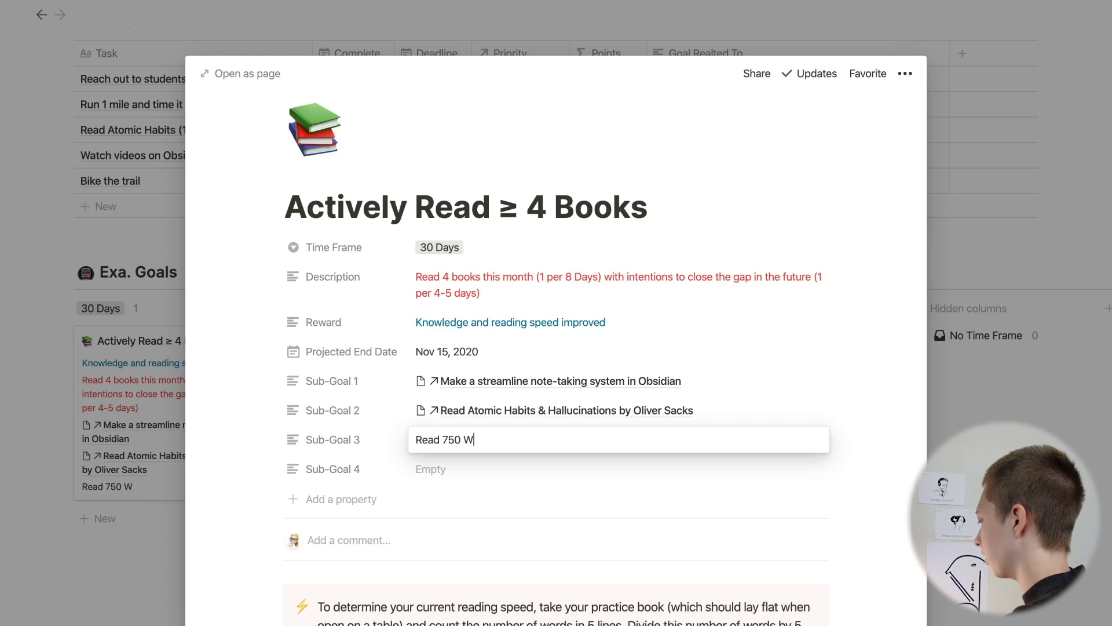
text(or)
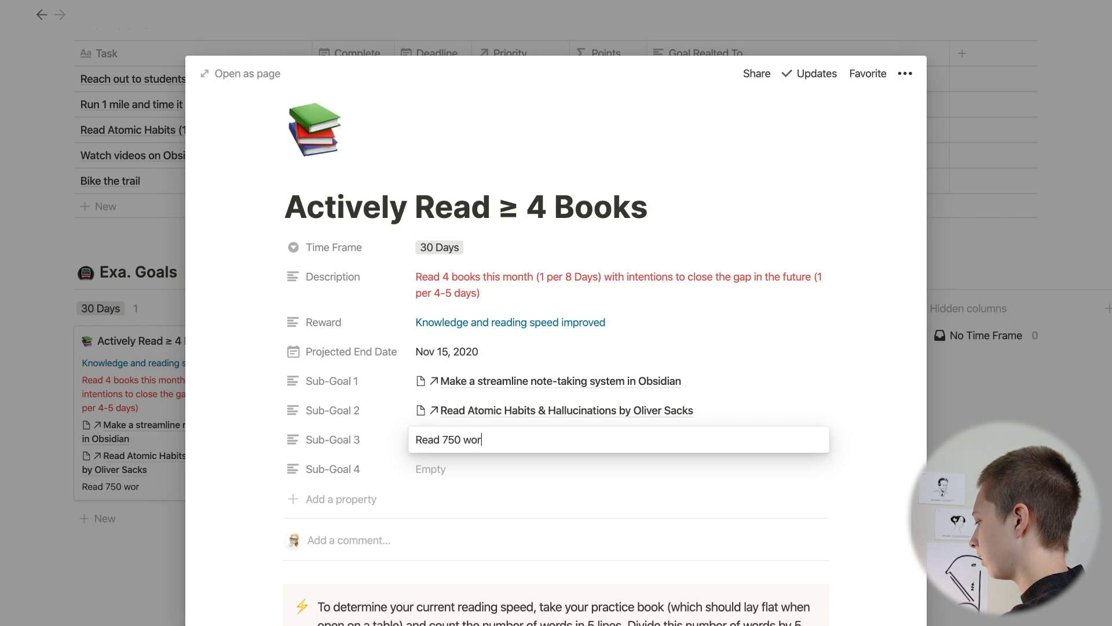
text(ds per minute)
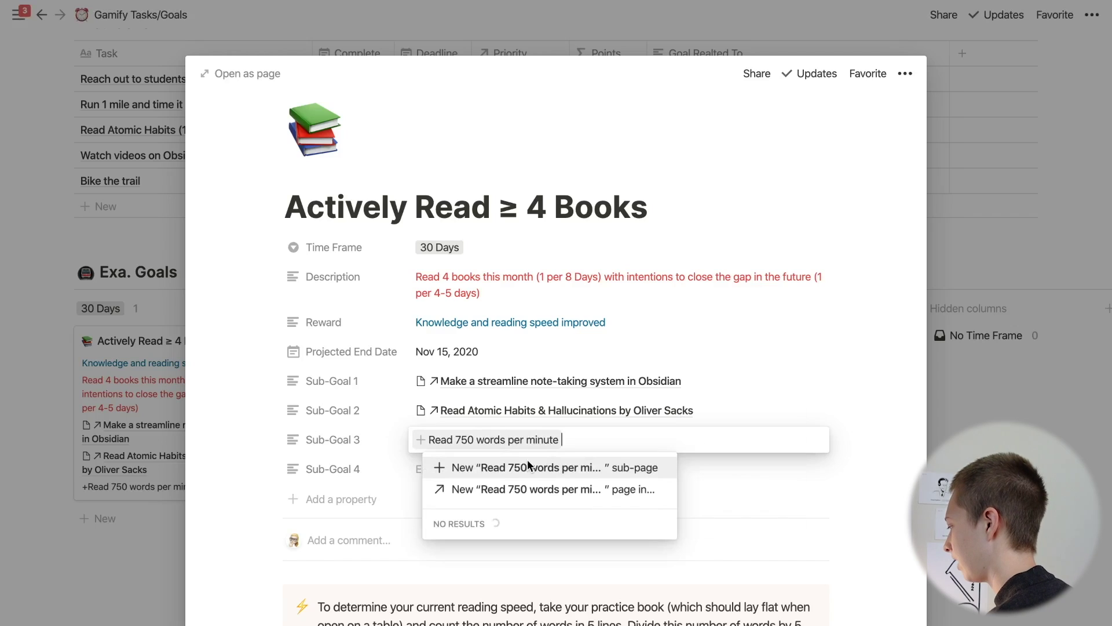
click(528, 467)
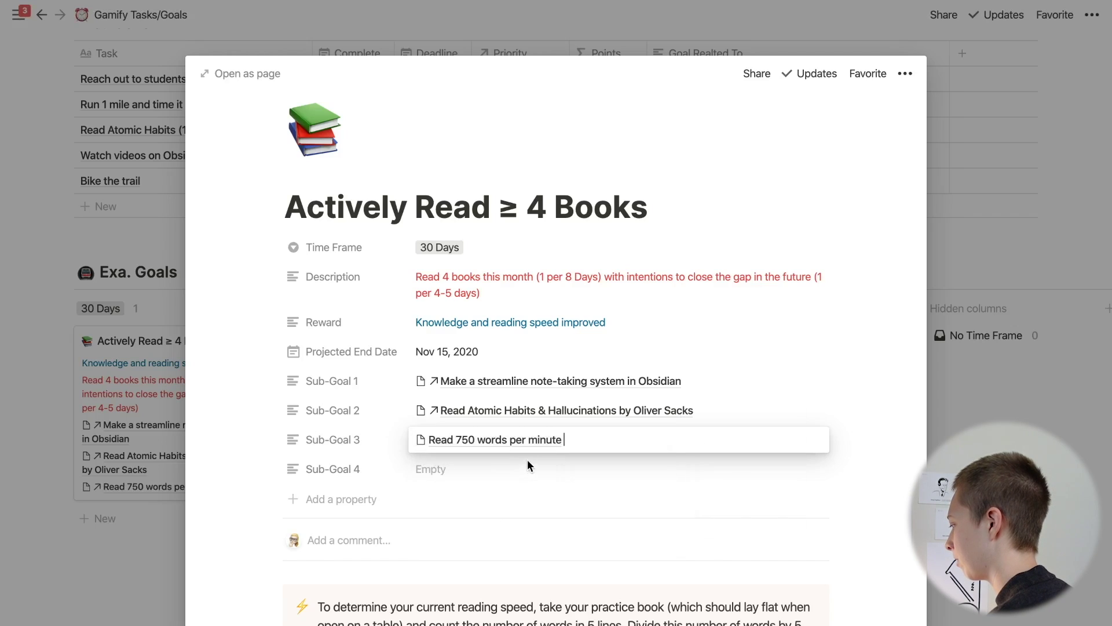
key(Escape)
key(Escape)
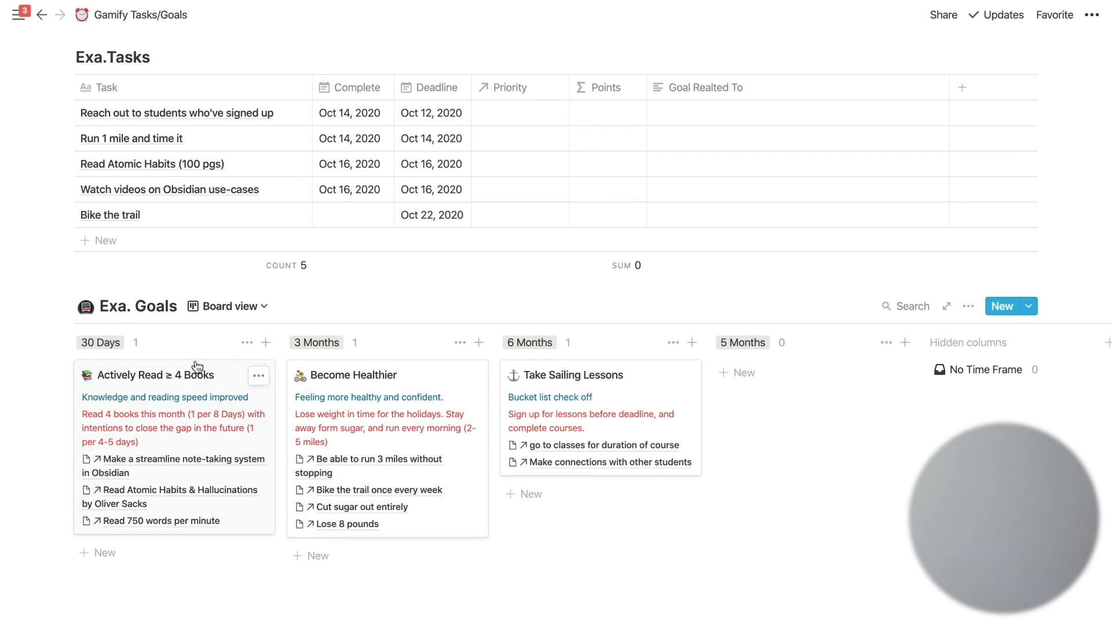
click(969, 306)
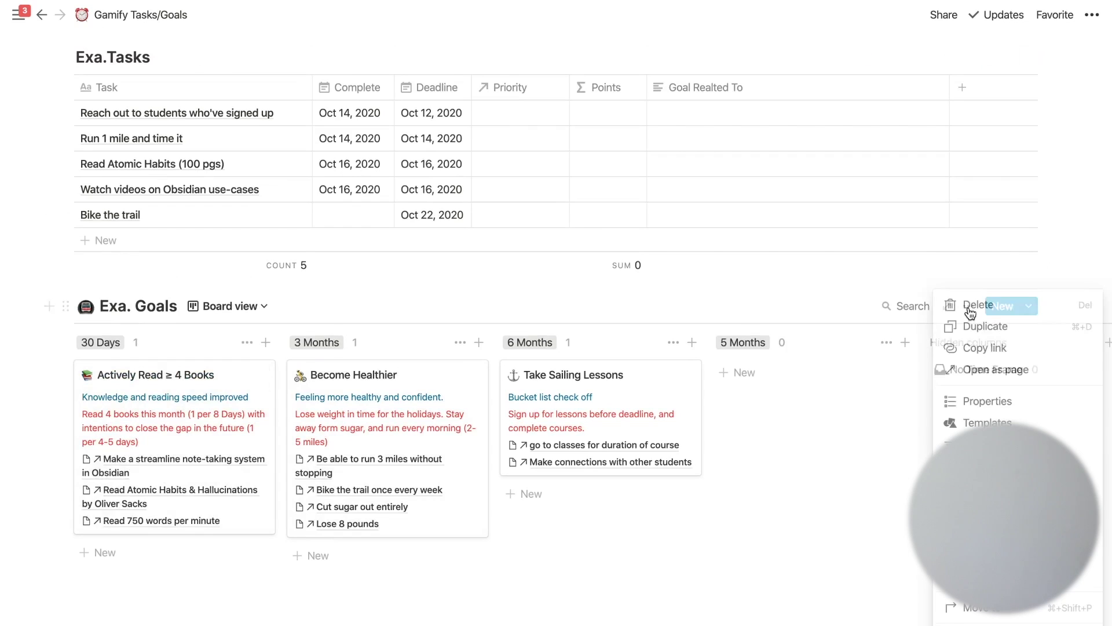
click(992, 401)
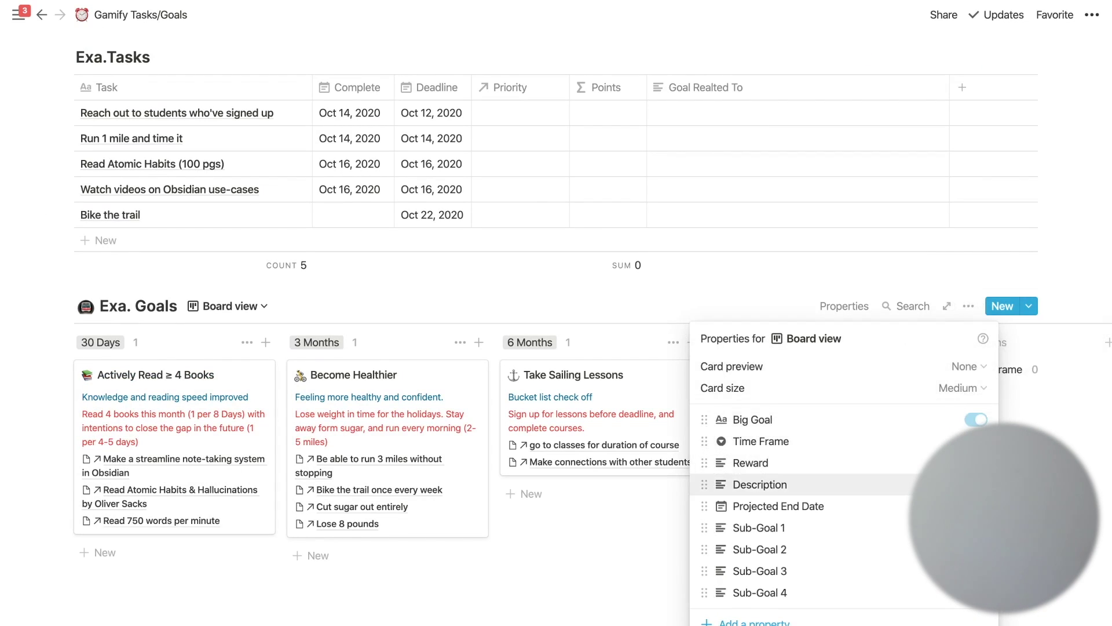
click(976, 484)
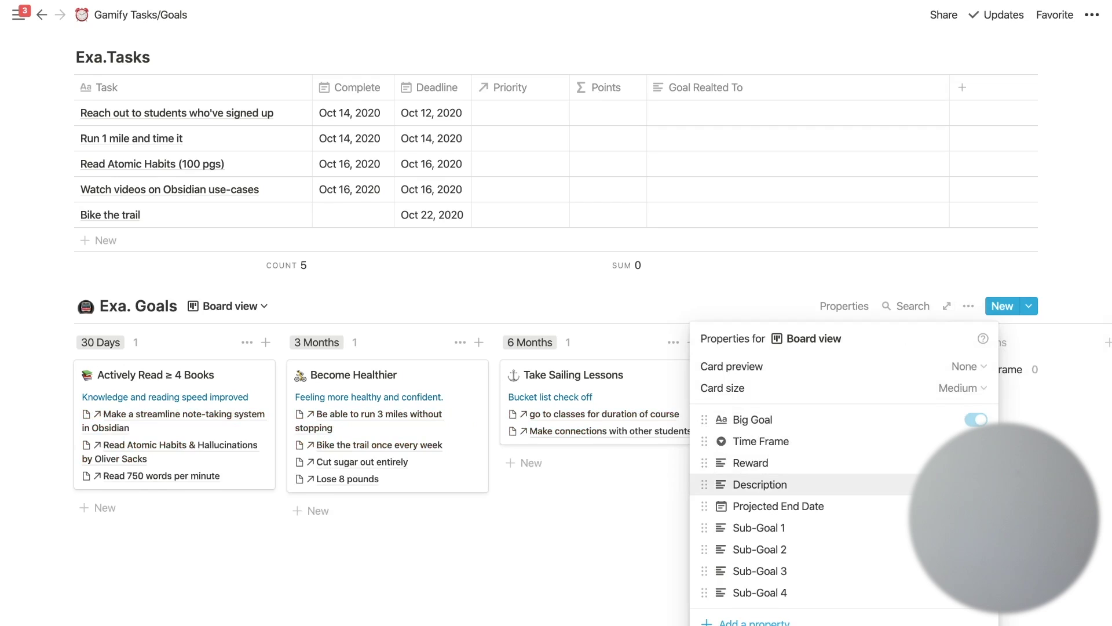
click(976, 484)
click(976, 462)
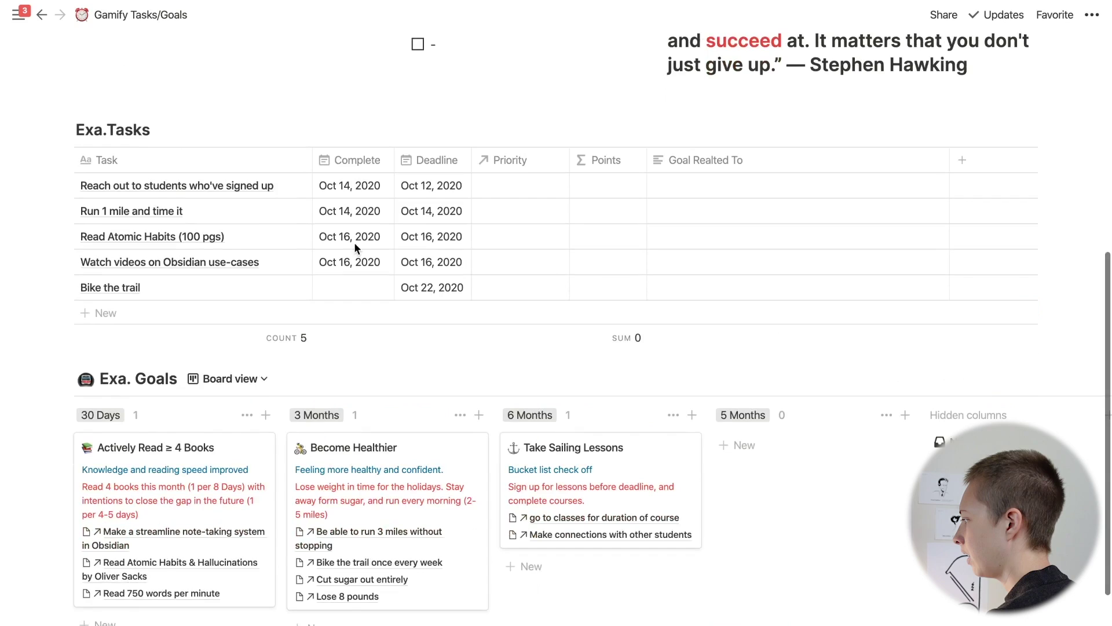
scroll(353, 242, up, 3)
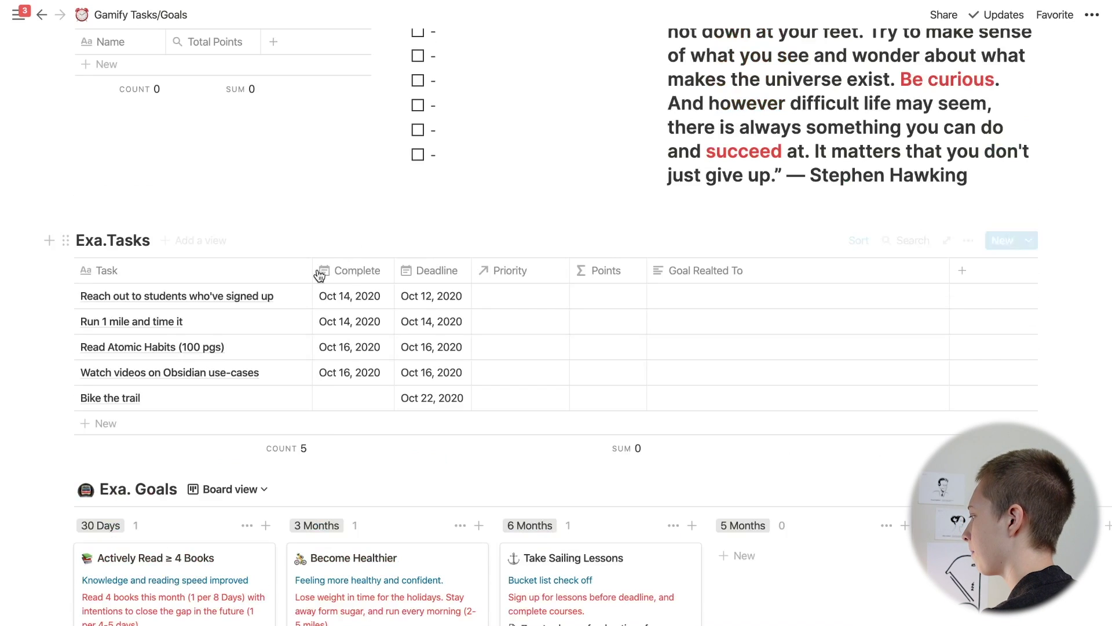
Preview the Take Sailing Lessons and Become Healthier goals and the Read Atomic Habits task, closing each.
scroll(289, 372, down, 1)
scroll(291, 373, down, 1)
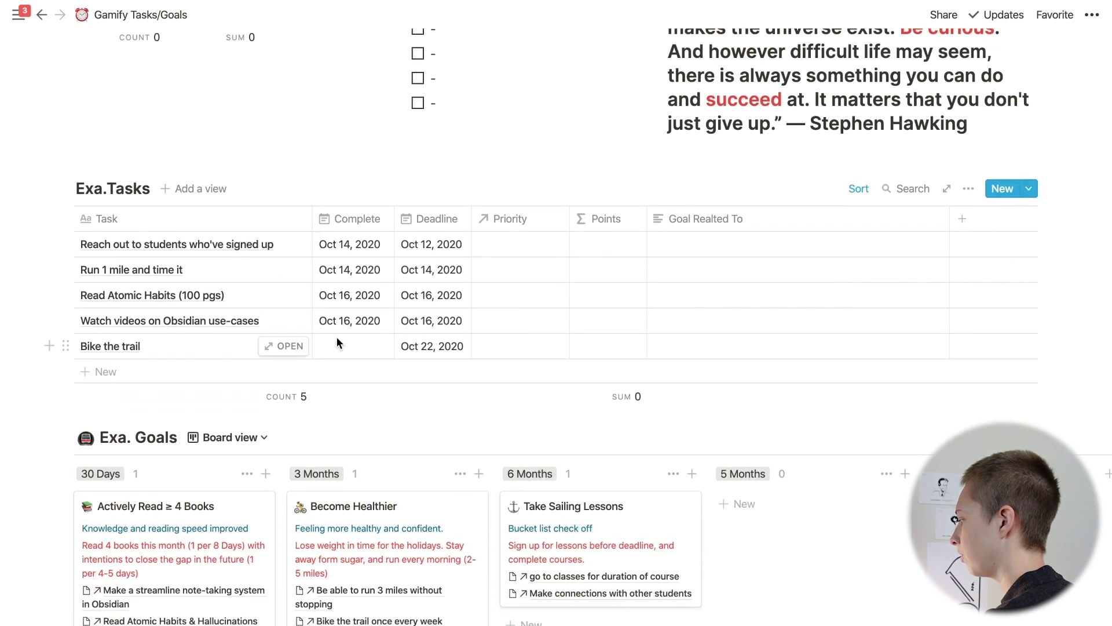
click(573, 527)
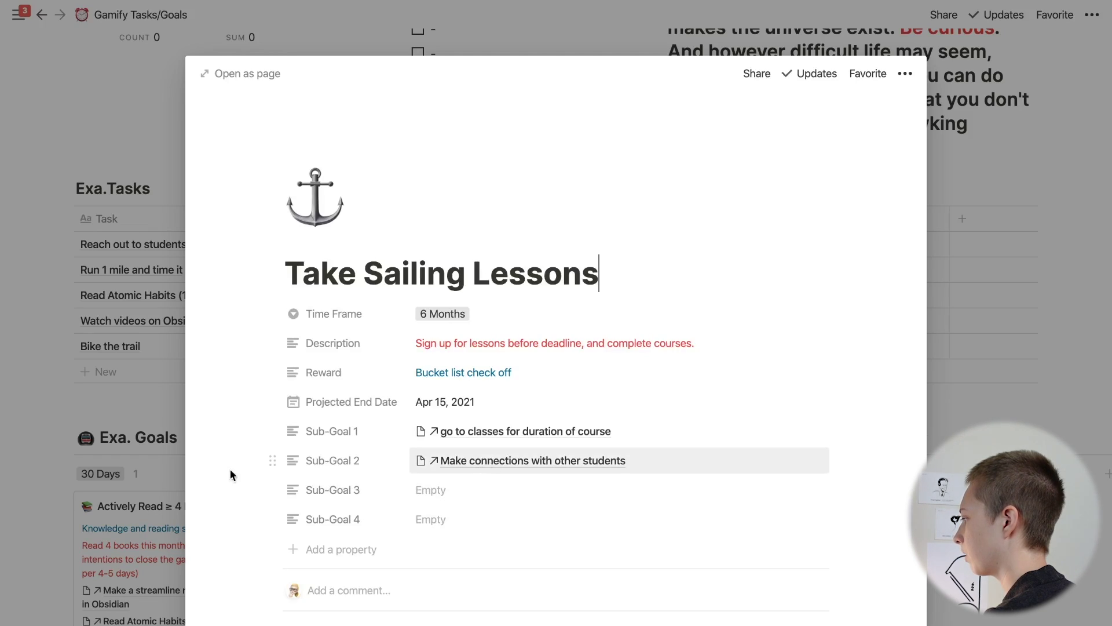
click(94, 420)
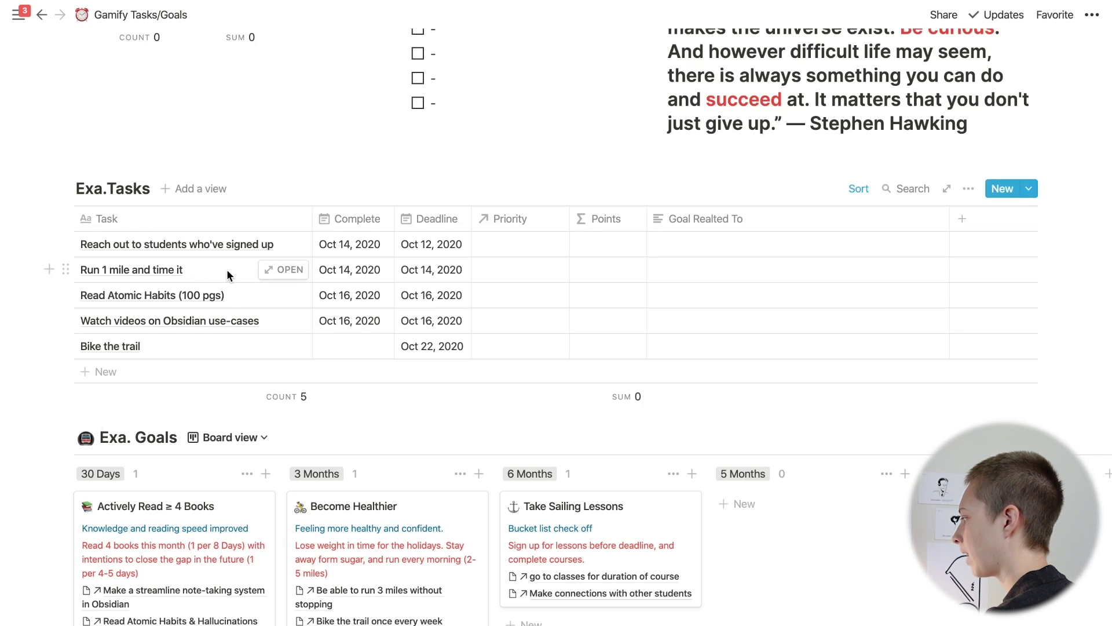
click(449, 592)
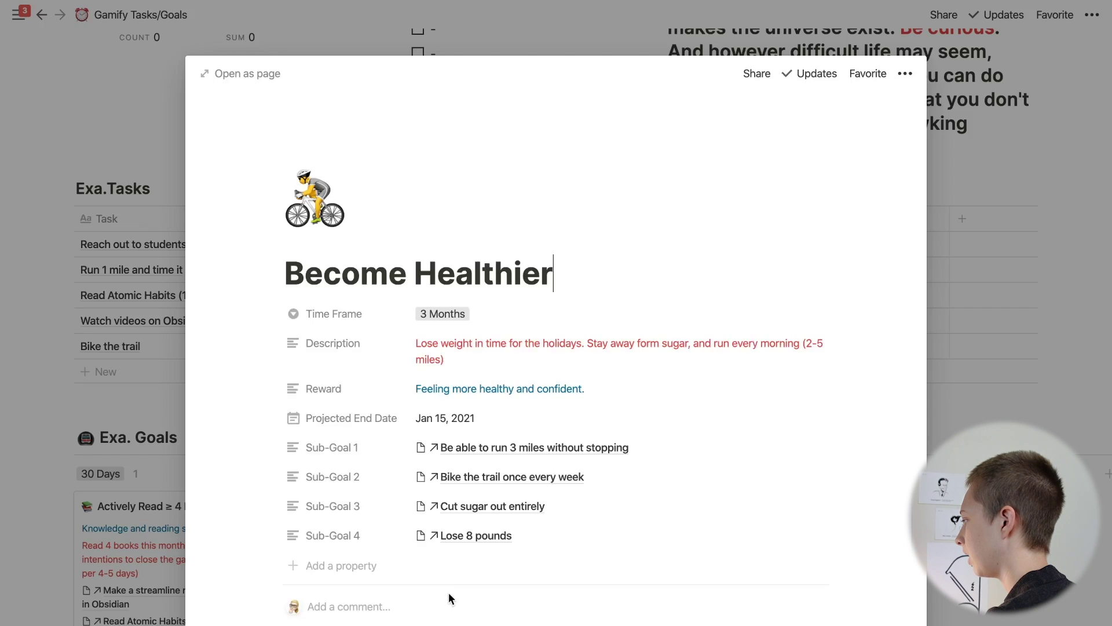
click(133, 405)
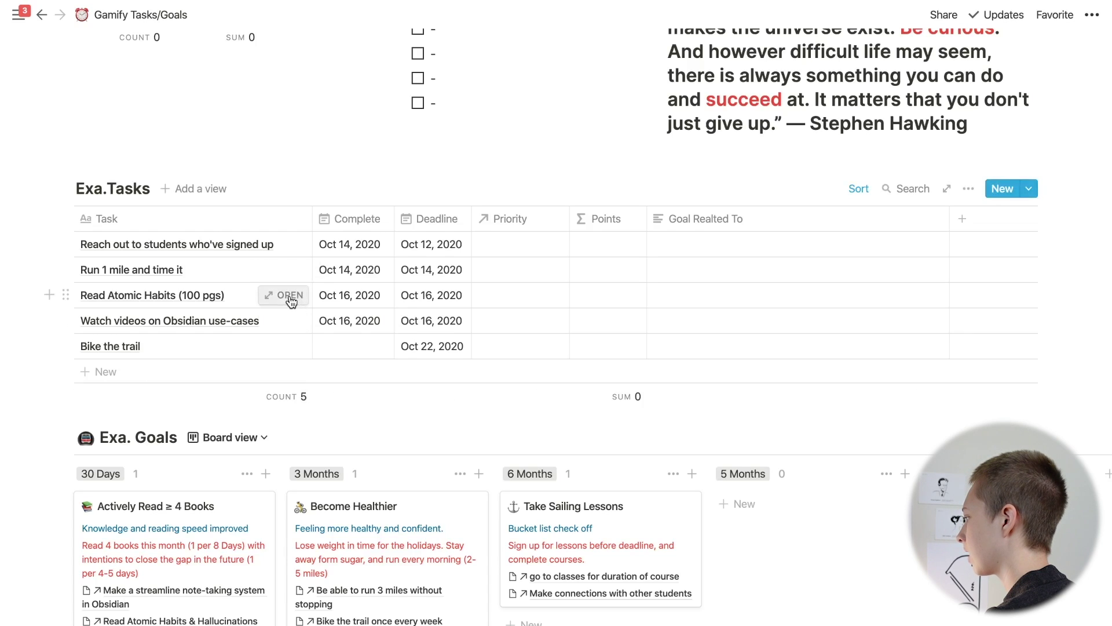
click(291, 299)
click(147, 324)
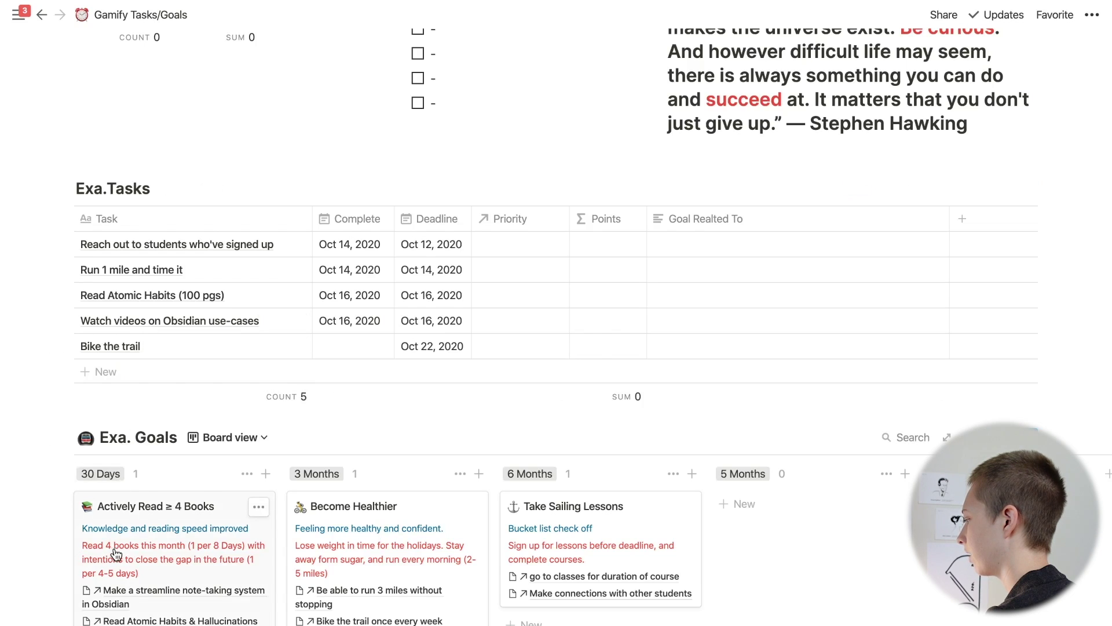
scroll(538, 338, up, 2)
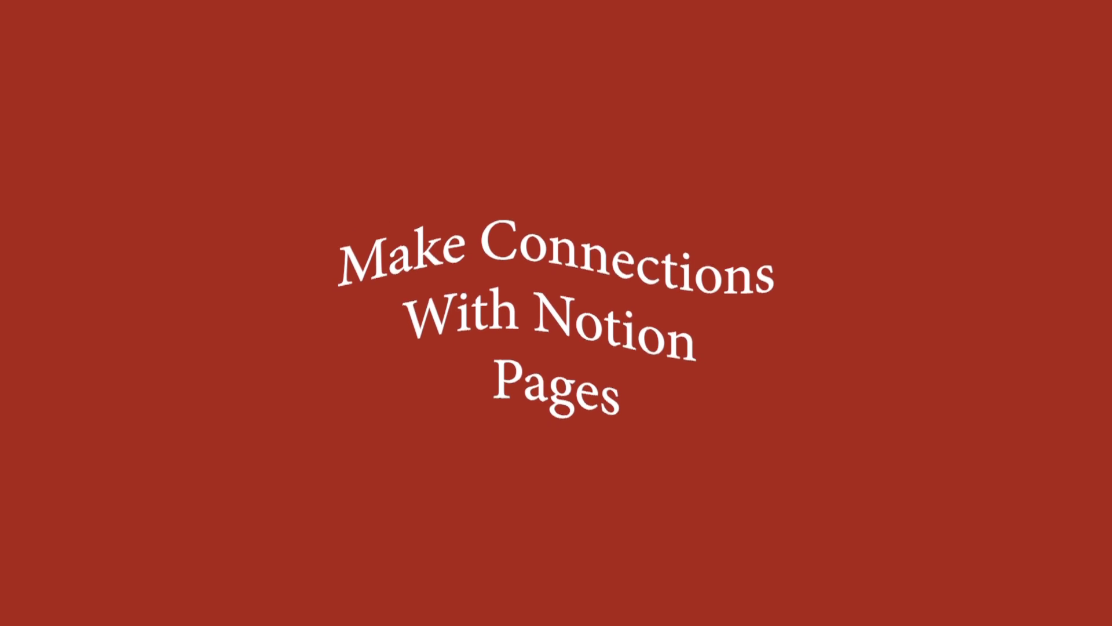
scroll(754, 359, down, 5)
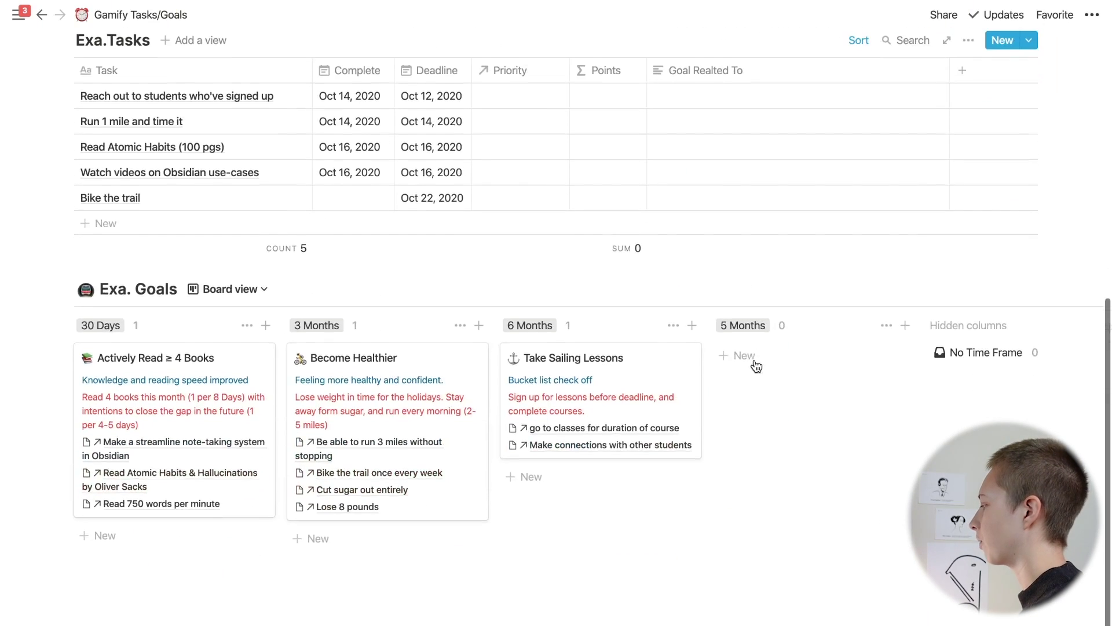
scroll(755, 359, up, 2)
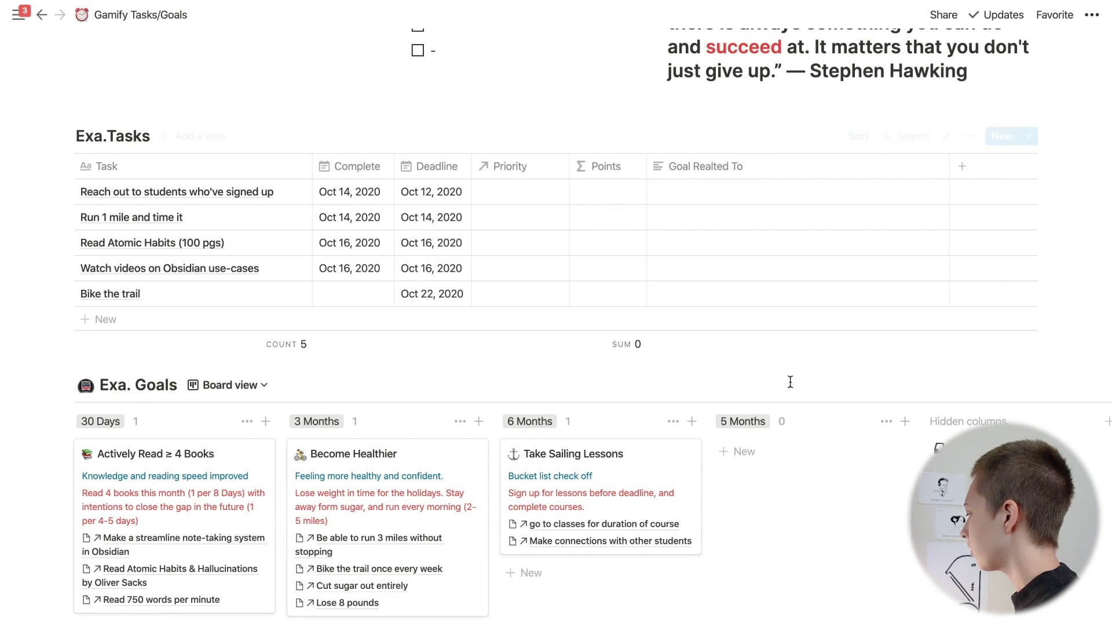
Delete the Exa. Goals linked board view from the dashboard.
mouse_move(864, 385)
click(967, 385)
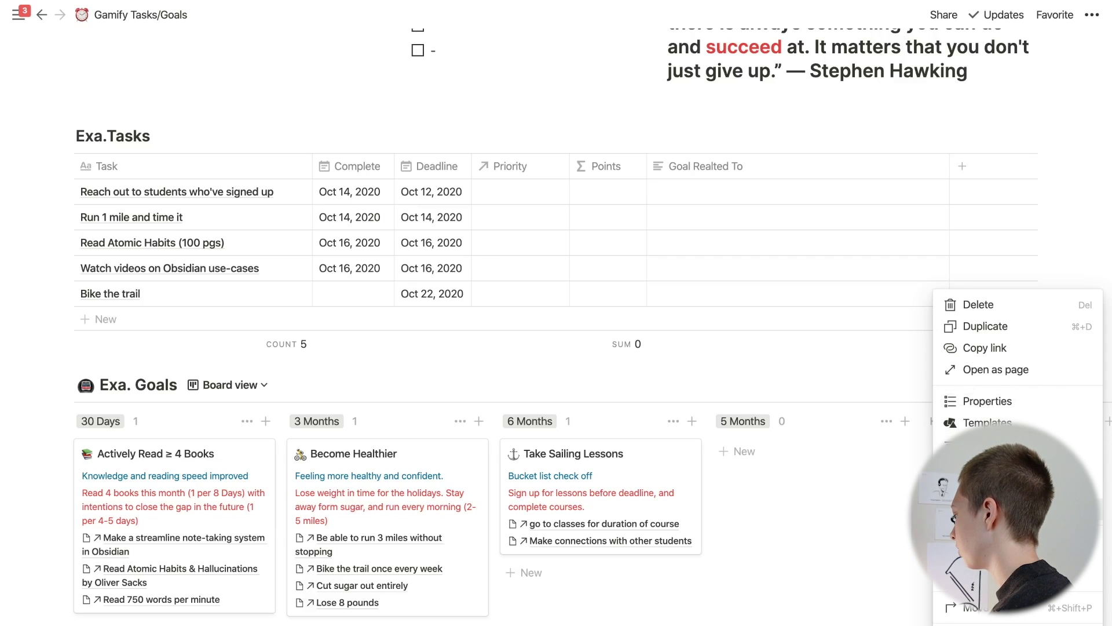
key(Delete)
Move the Exa. Goals block into Private pages and confirm it in the sidebar.
click(64, 450)
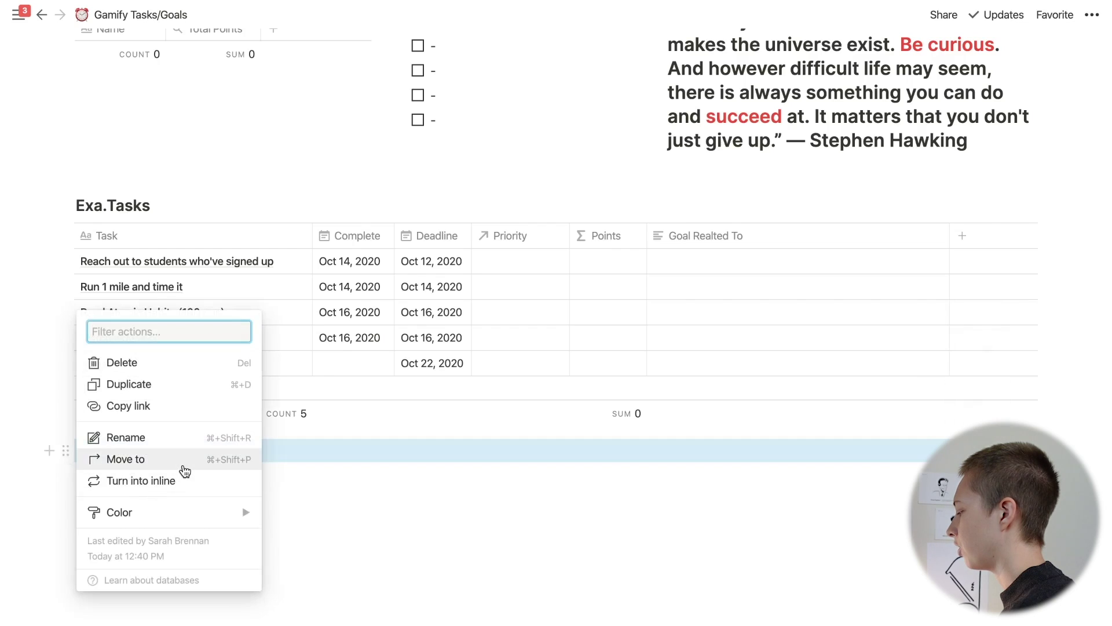
click(183, 463)
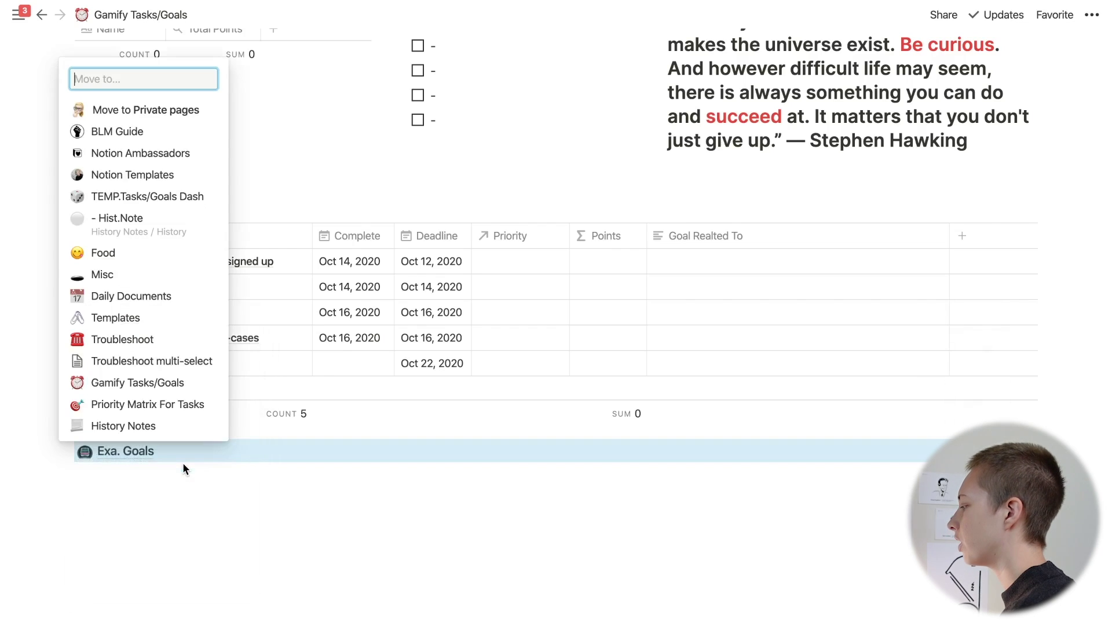
click(154, 111)
click(19, 15)
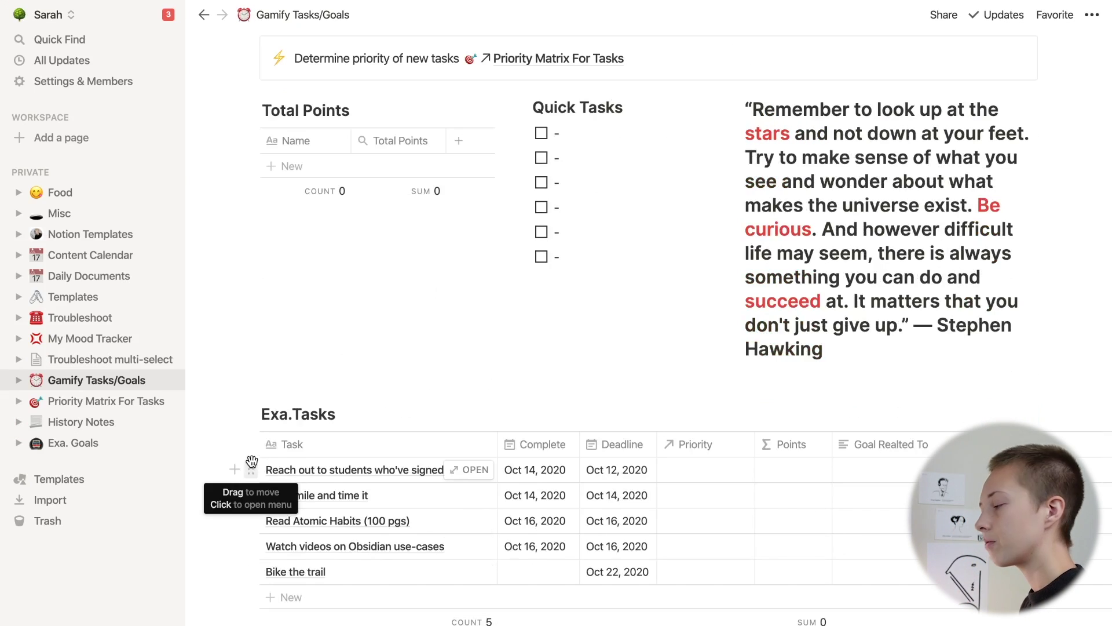
scroll(303, 318, up, 1)
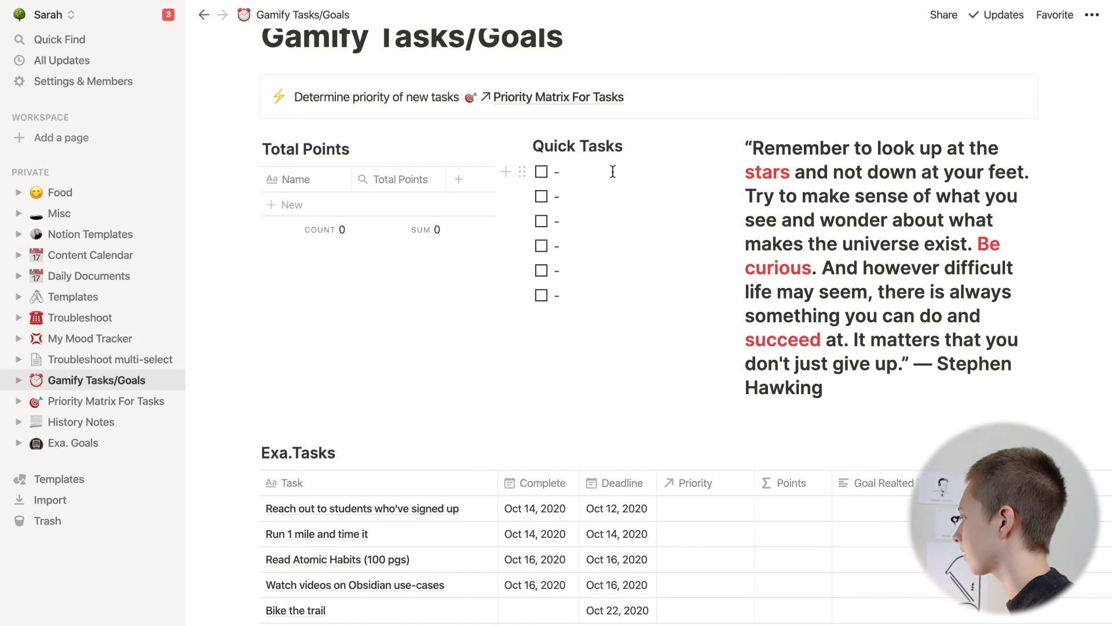
scroll(611, 419, down, 4)
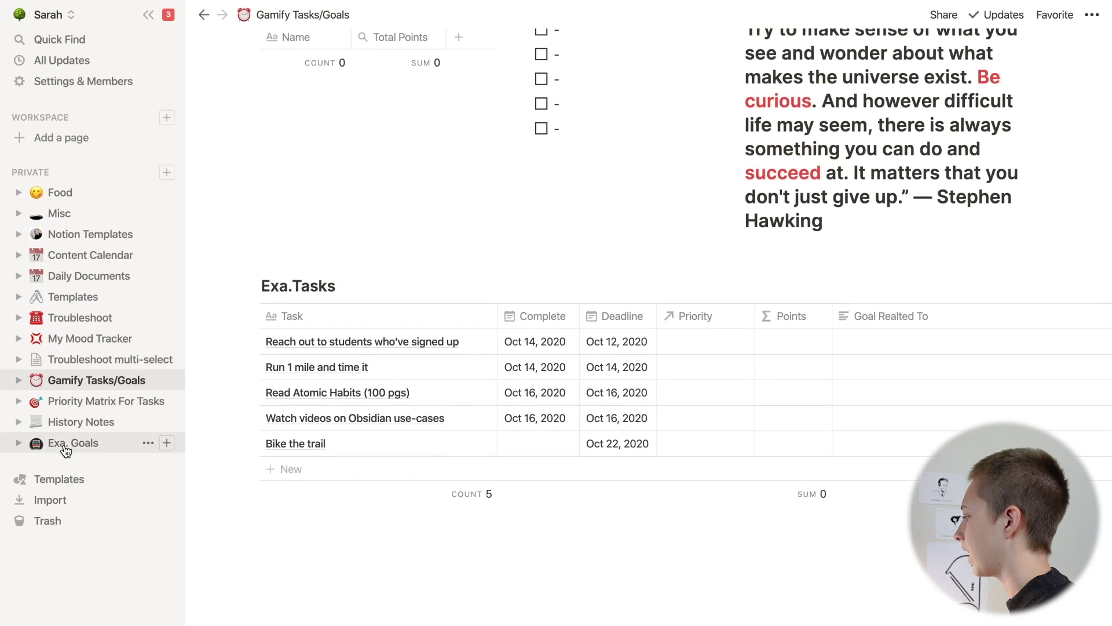
click(149, 16)
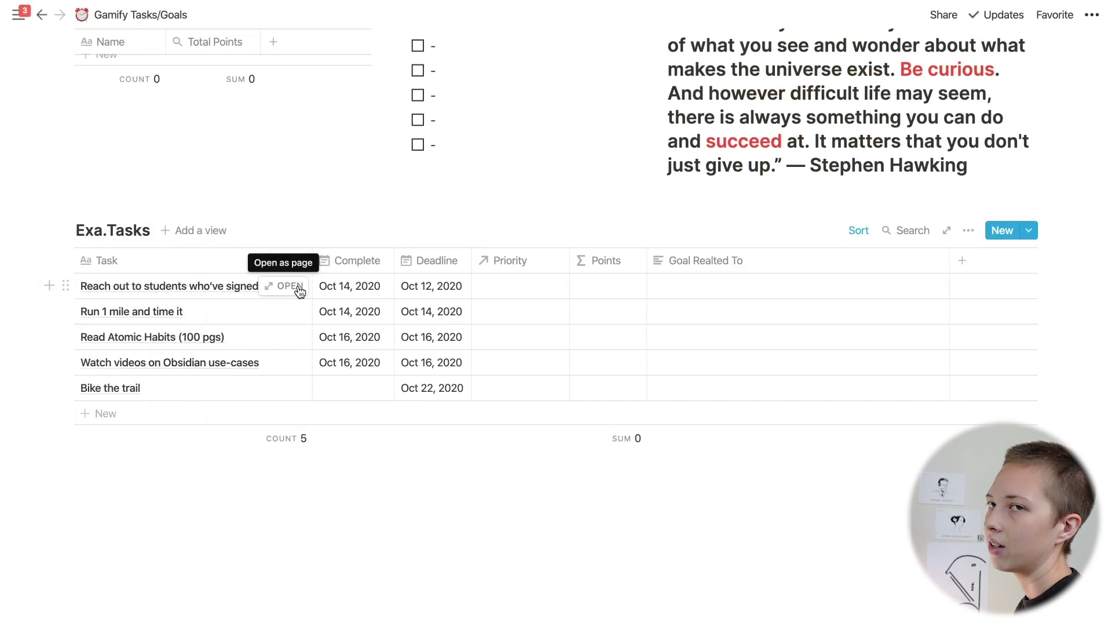
Change Goal Realted To into a Relation property pointing at the Exa. Goals database.
click(735, 260)
mouse_move(759, 352)
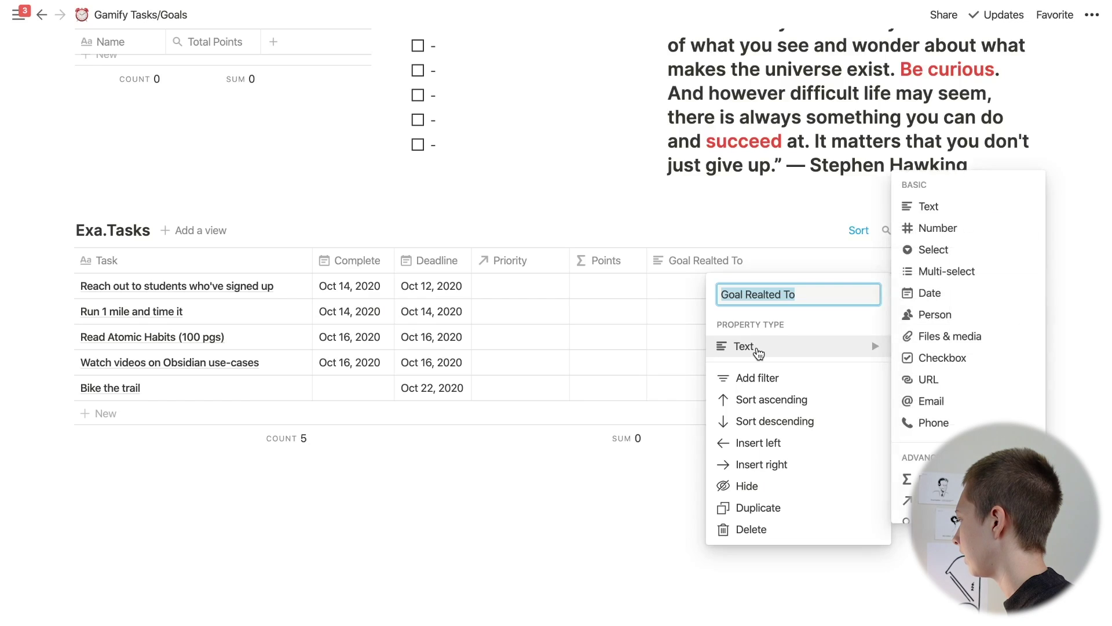
click(933, 500)
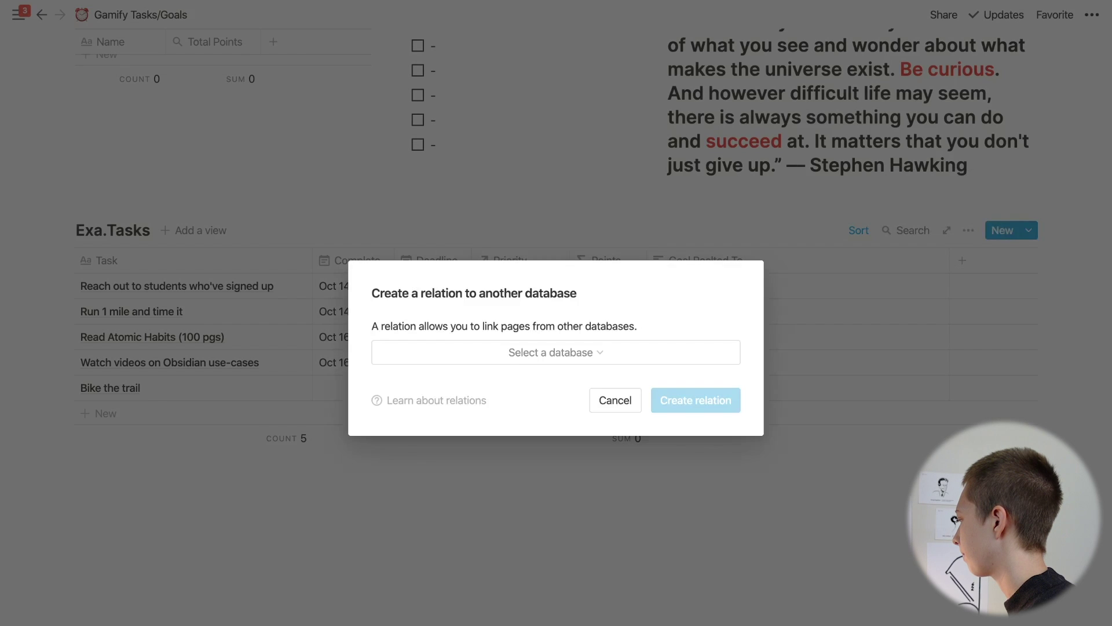
click(600, 400)
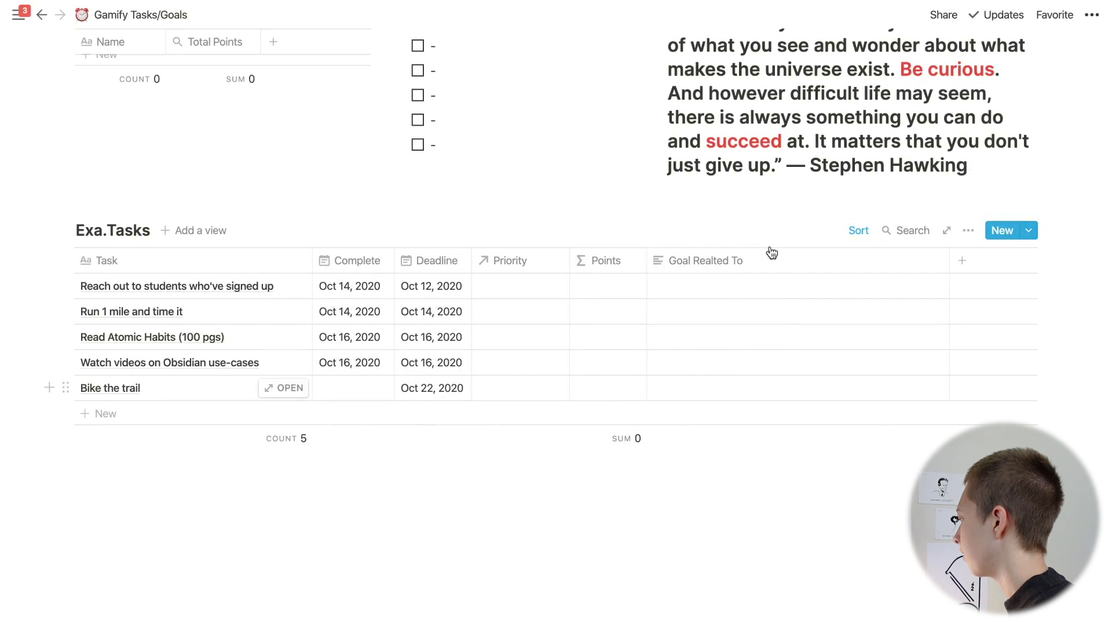
click(755, 262)
mouse_move(777, 346)
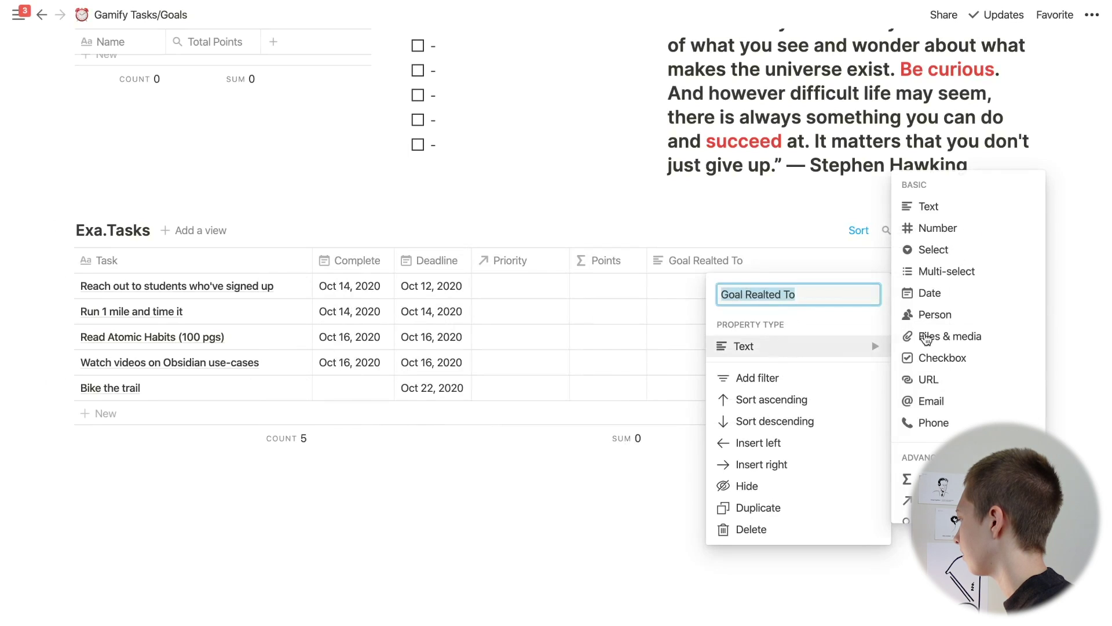
scroll(934, 417, down, 2)
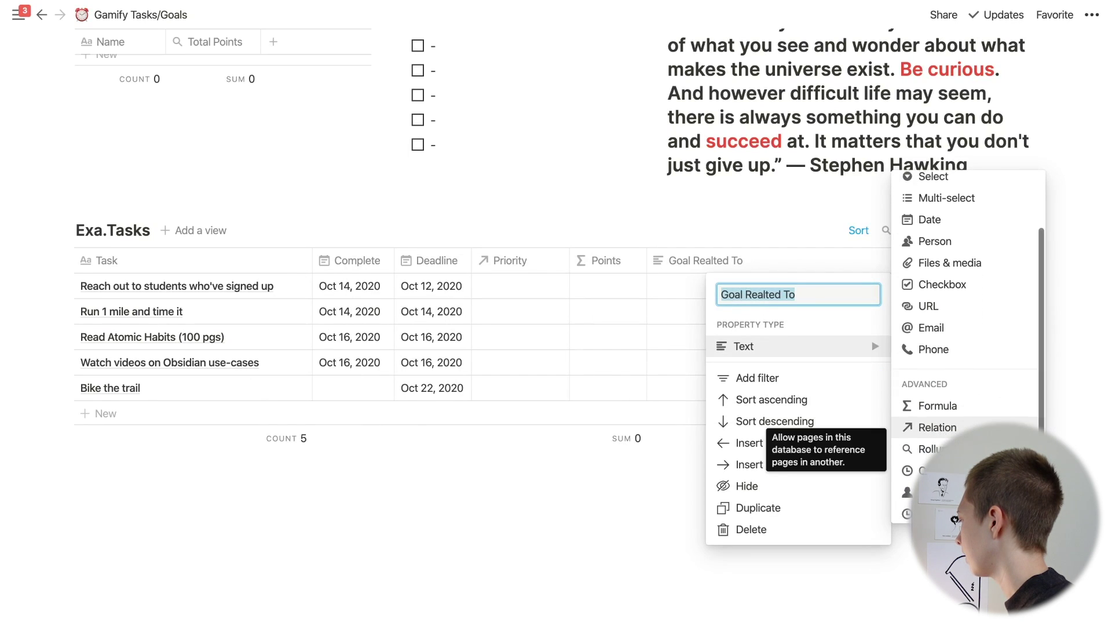
click(936, 429)
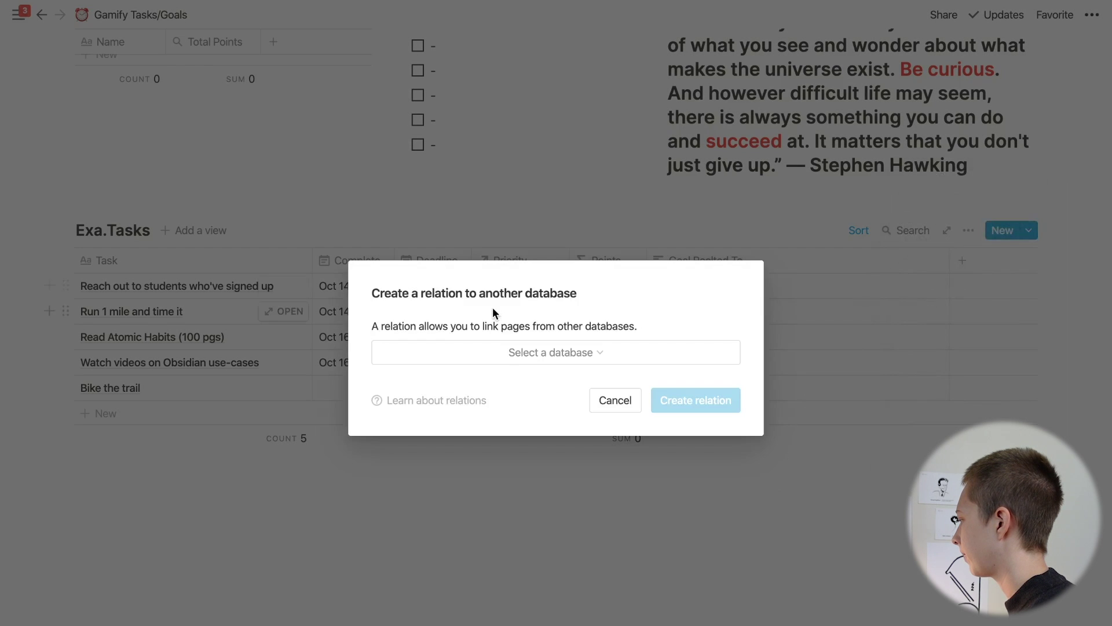
click(473, 354)
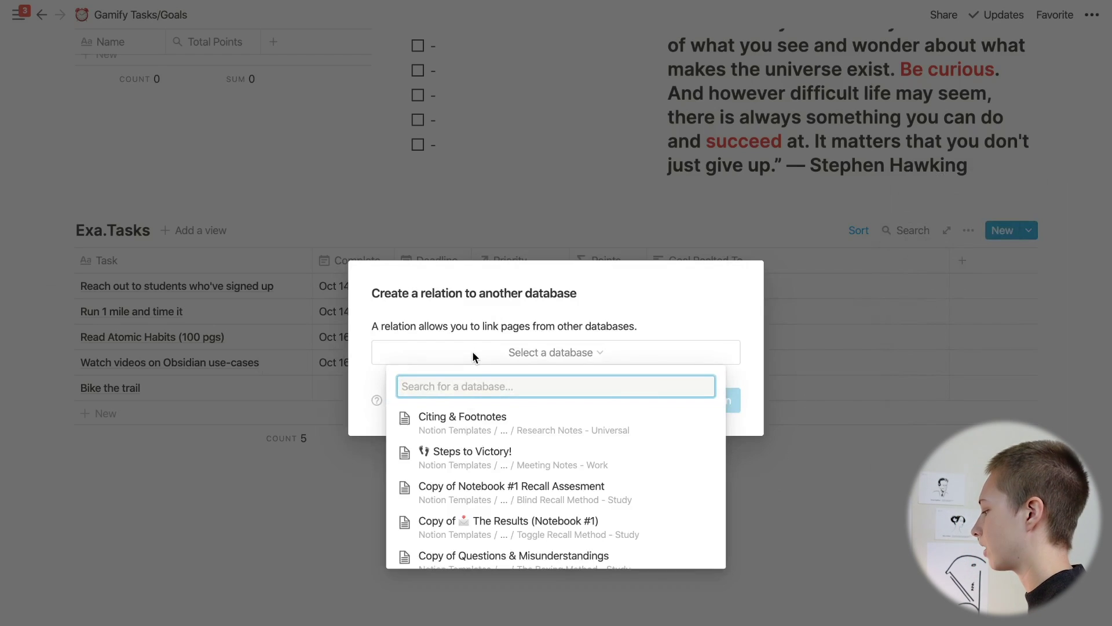
text(Exa. Goals)
key(Return)
key(Return)
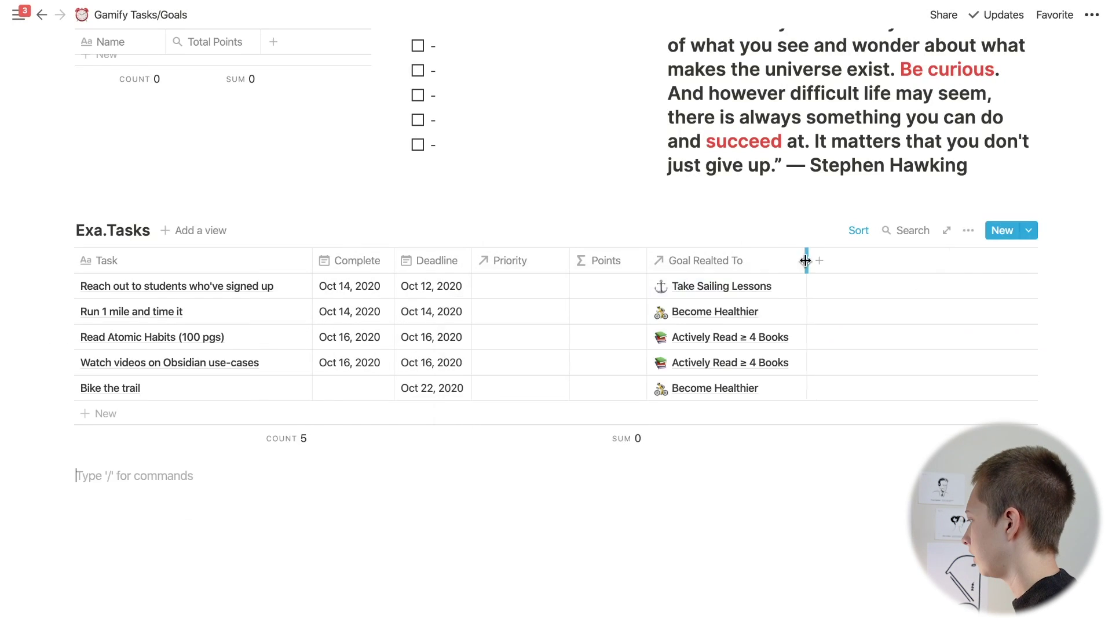
click(491, 526)
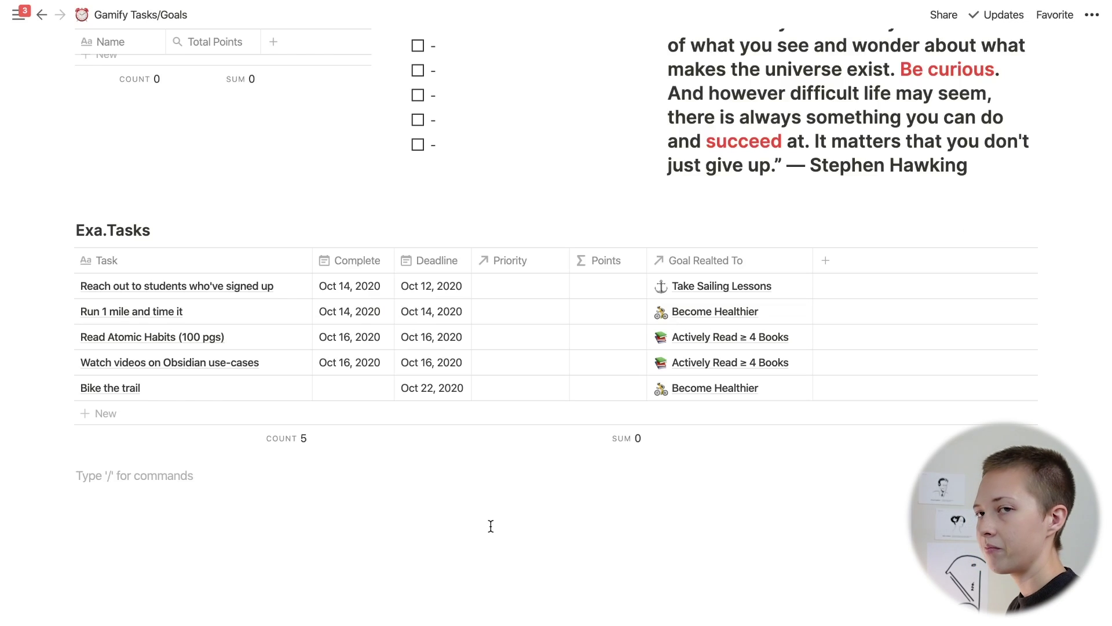
Open the Actively Read ≥ 4 Books goal from the Exa. Goals page in the sidebar.
mouse_move(18, 14)
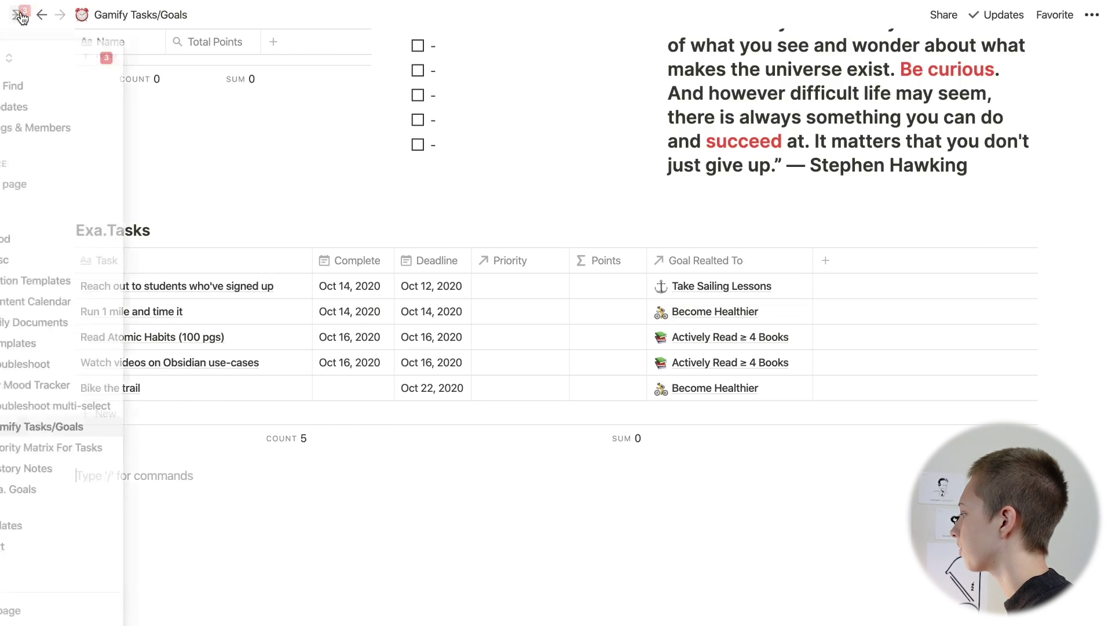
click(87, 489)
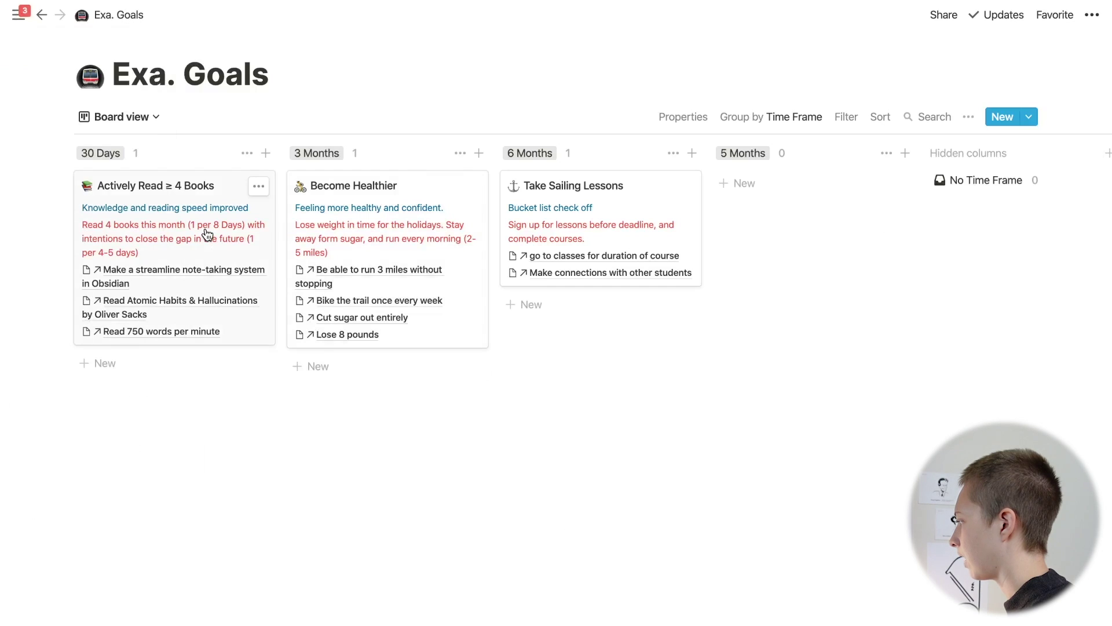
click(207, 234)
scroll(206, 229, down, 3)
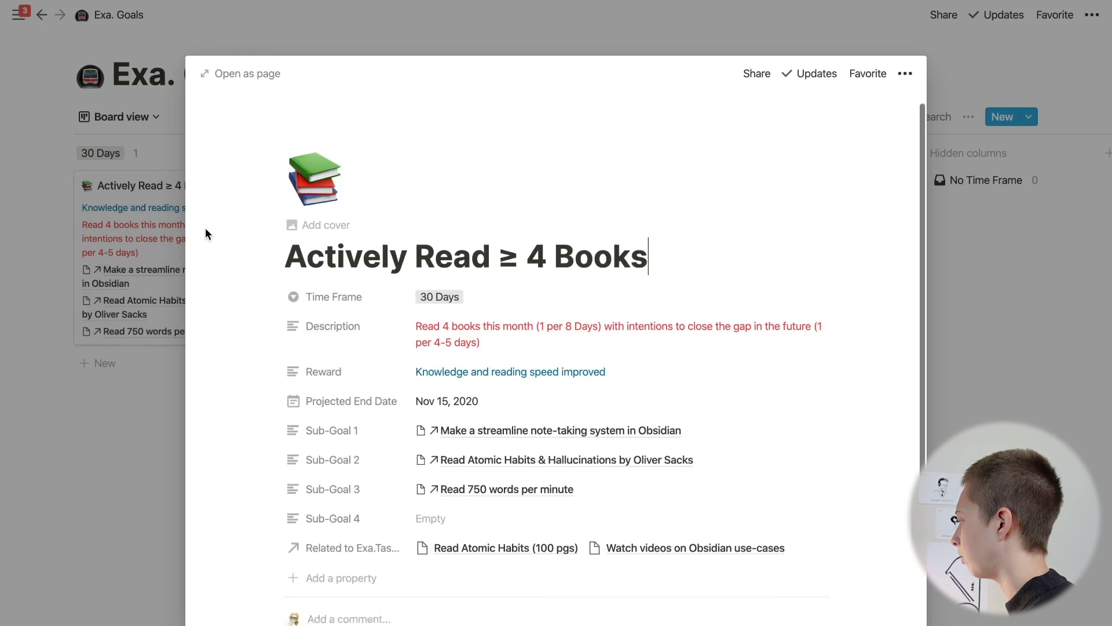
scroll(205, 228, down, 2)
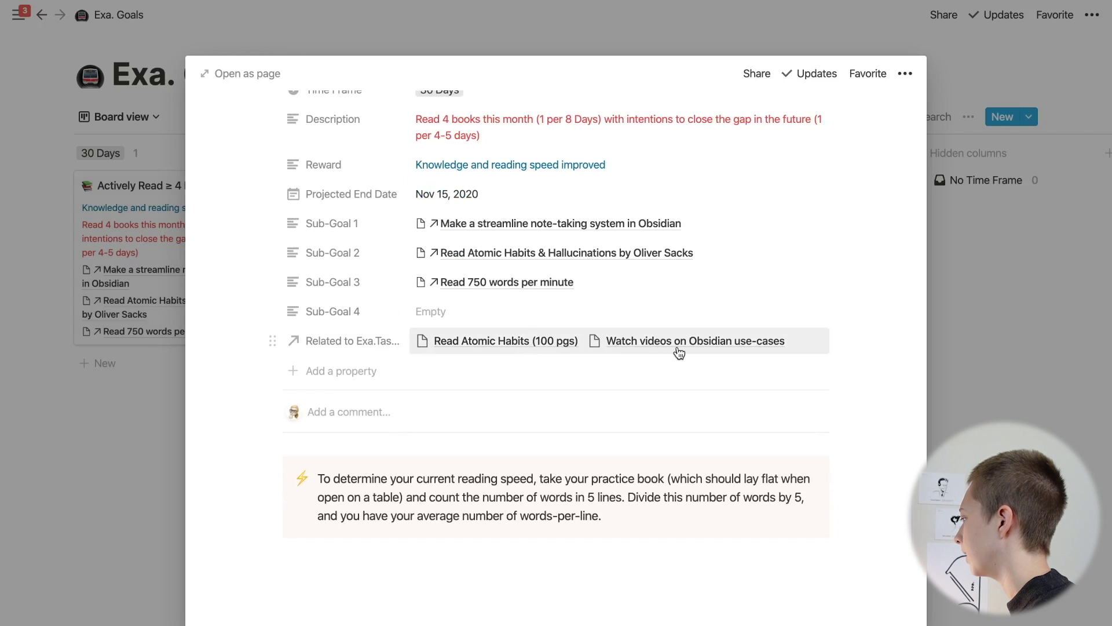
scroll(407, 355, up, 5)
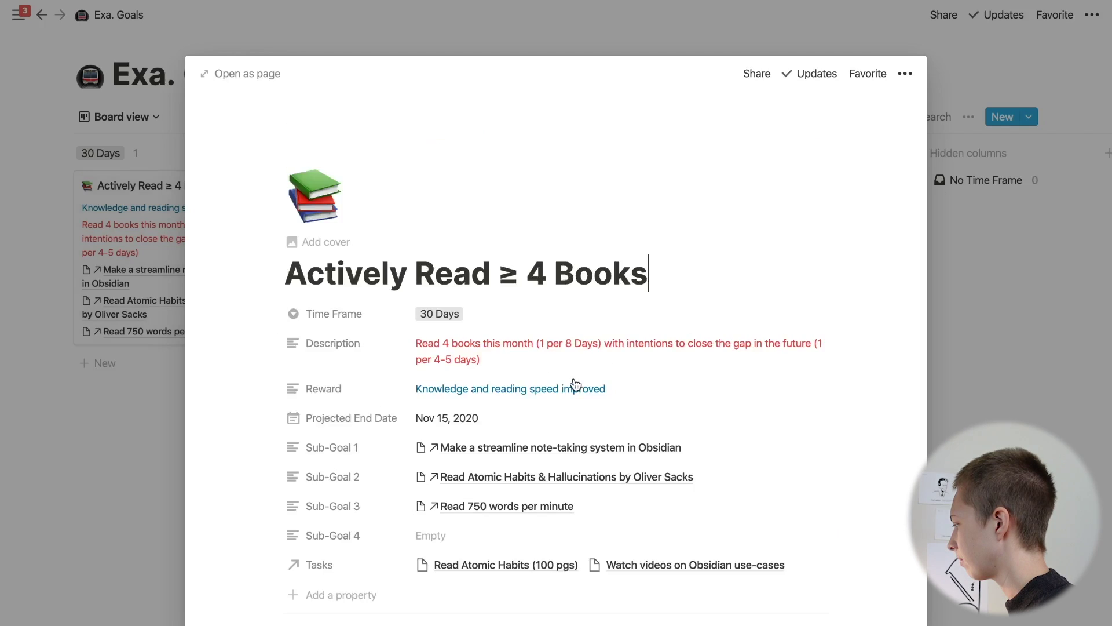
scroll(572, 390, down, 3)
Put 'Watch videos on Obsidian use-cases' first among the goal's two linked tasks and close the picker.
click(506, 451)
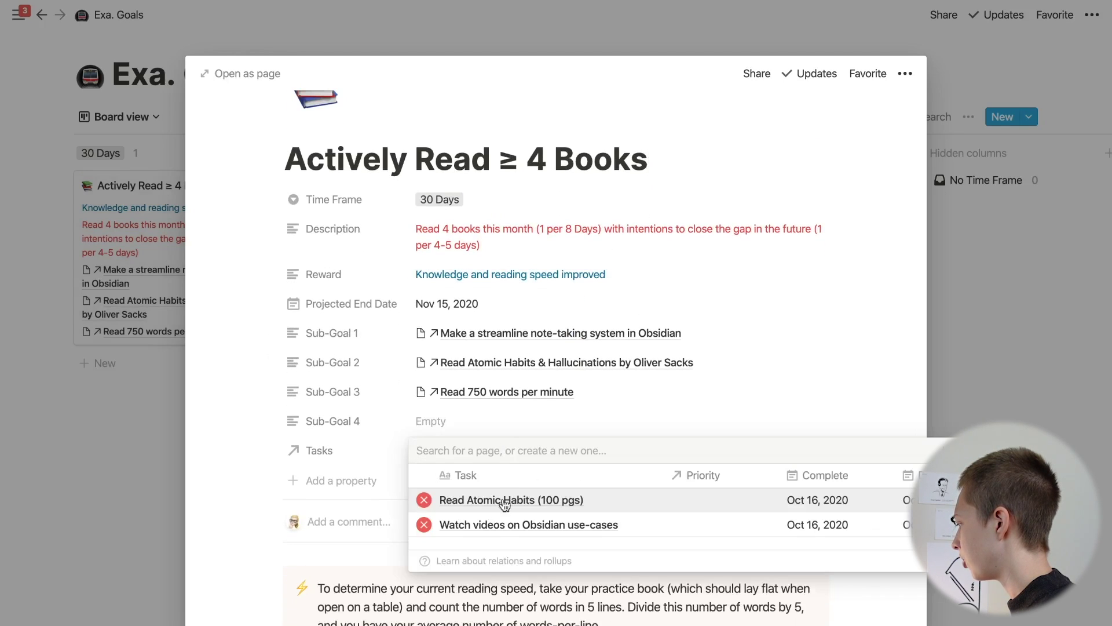
drag(479, 530, 469, 499)
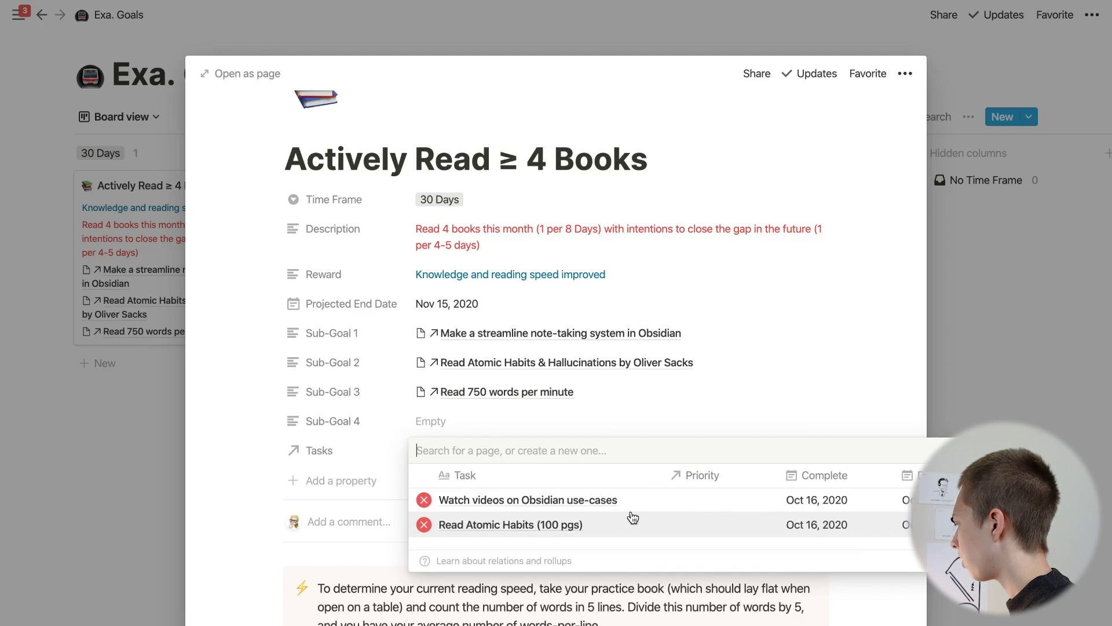
scroll(632, 518, right, 5)
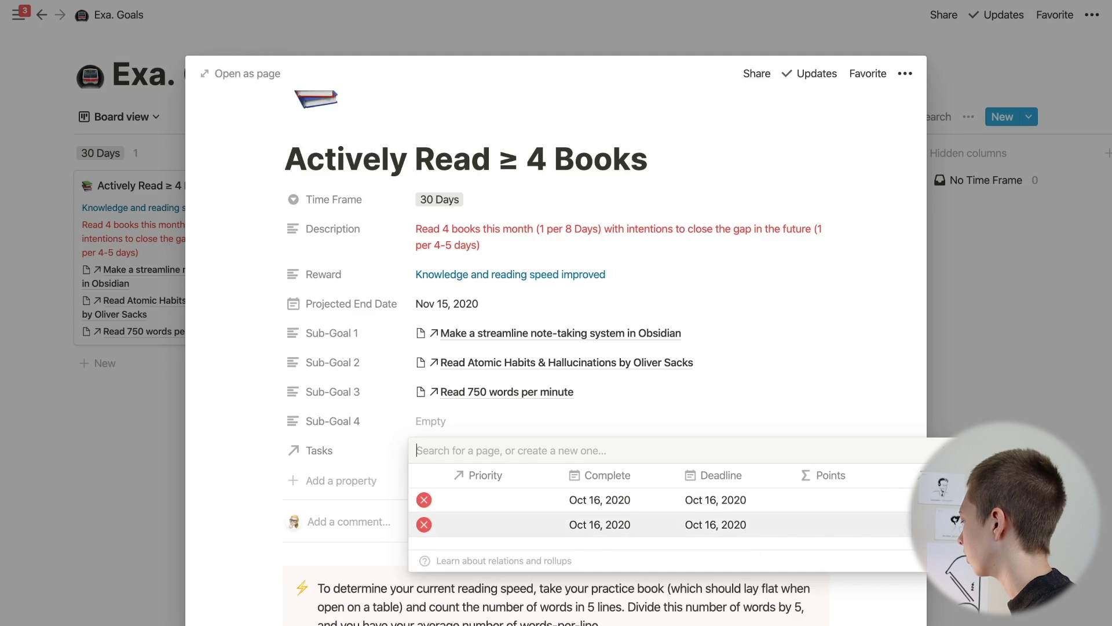
scroll(673, 497, left, 5)
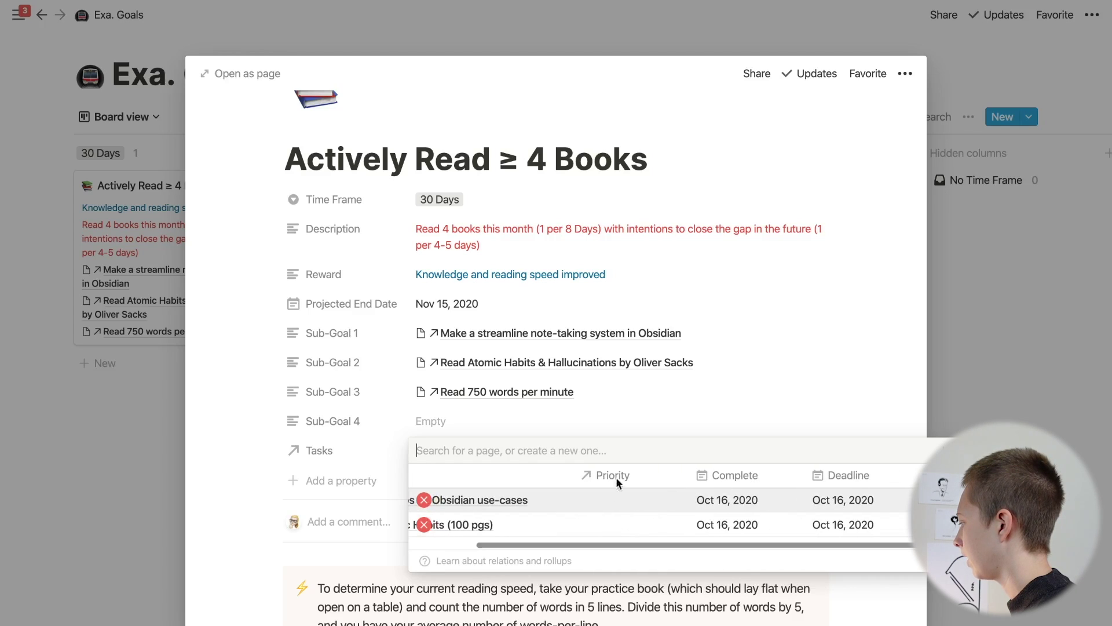
scroll(591, 493, left, 3)
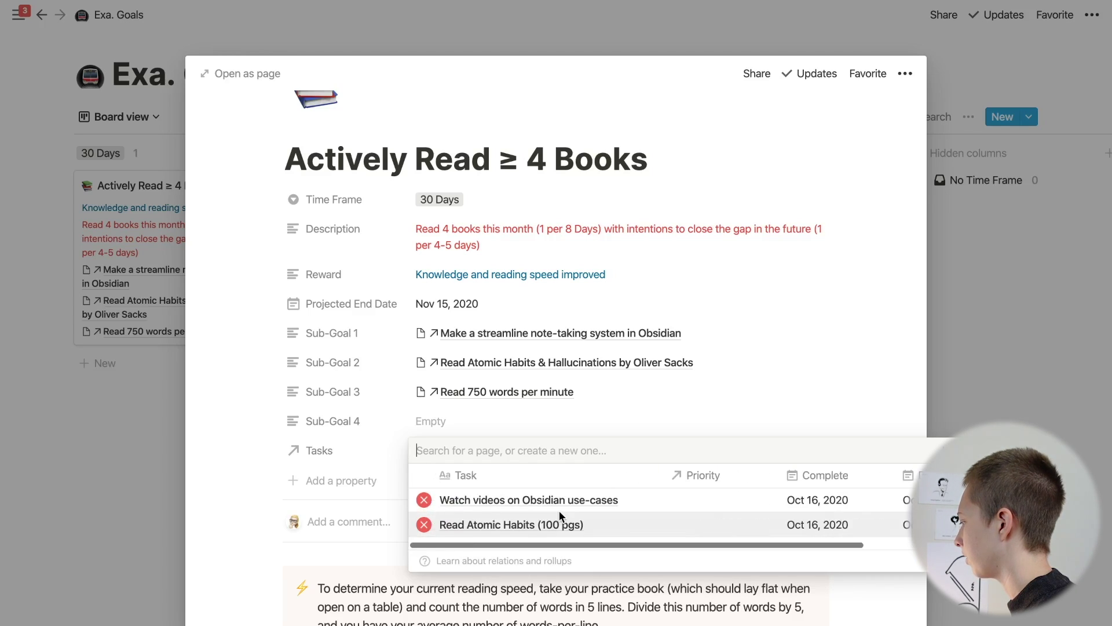
click(277, 468)
scroll(255, 437, down, 2)
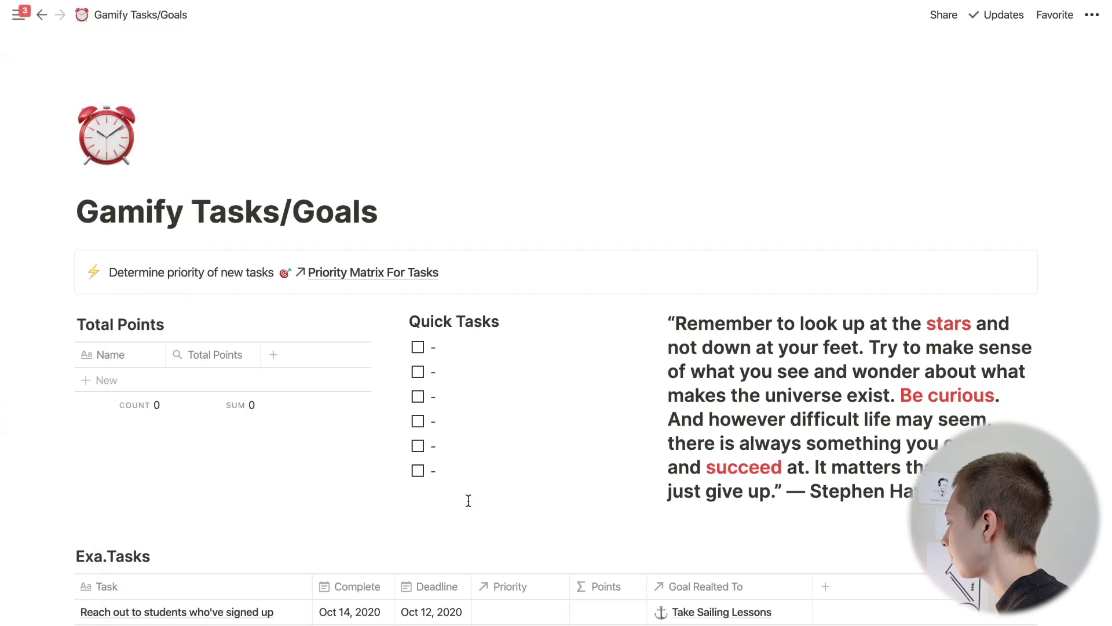
scroll(467, 500, down, 5)
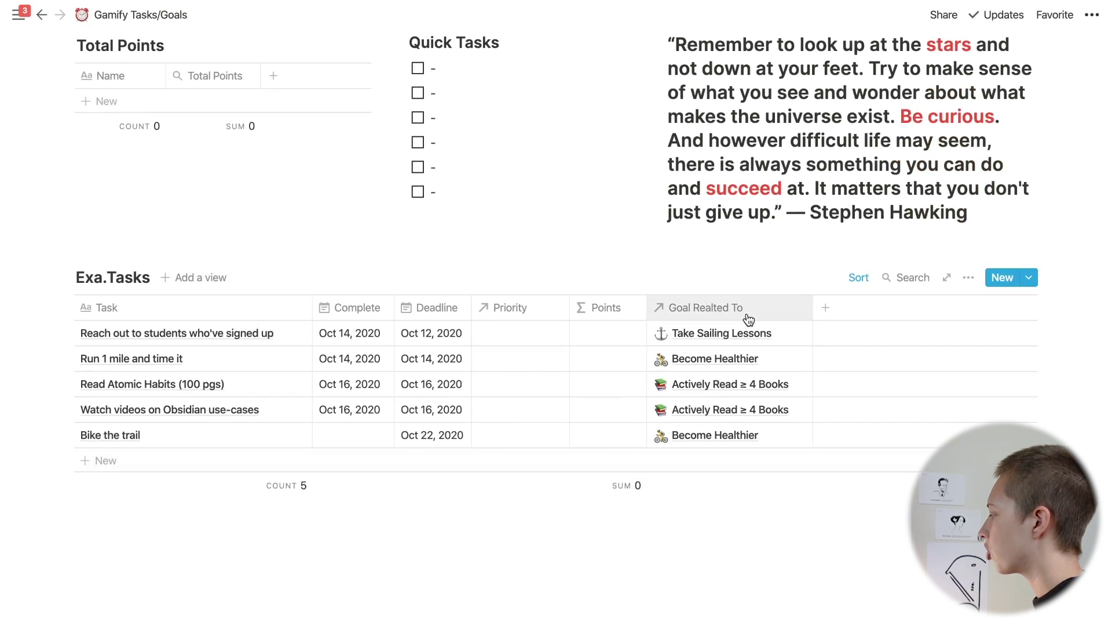
Change the Goal Realted To column's property type to Text.
click(749, 319)
mouse_move(717, 400)
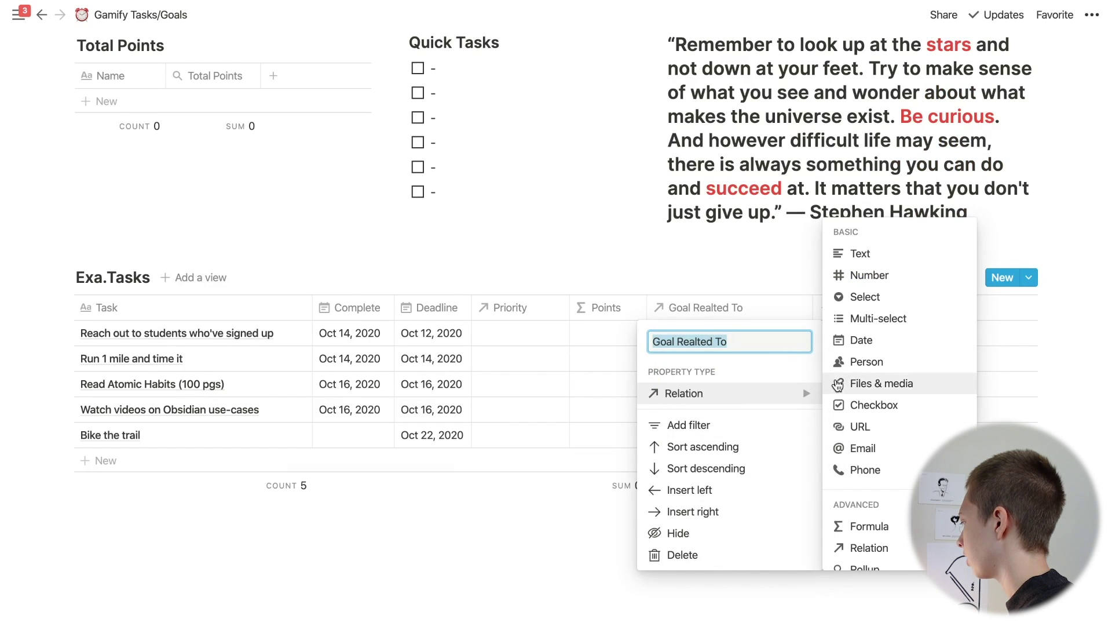
click(861, 255)
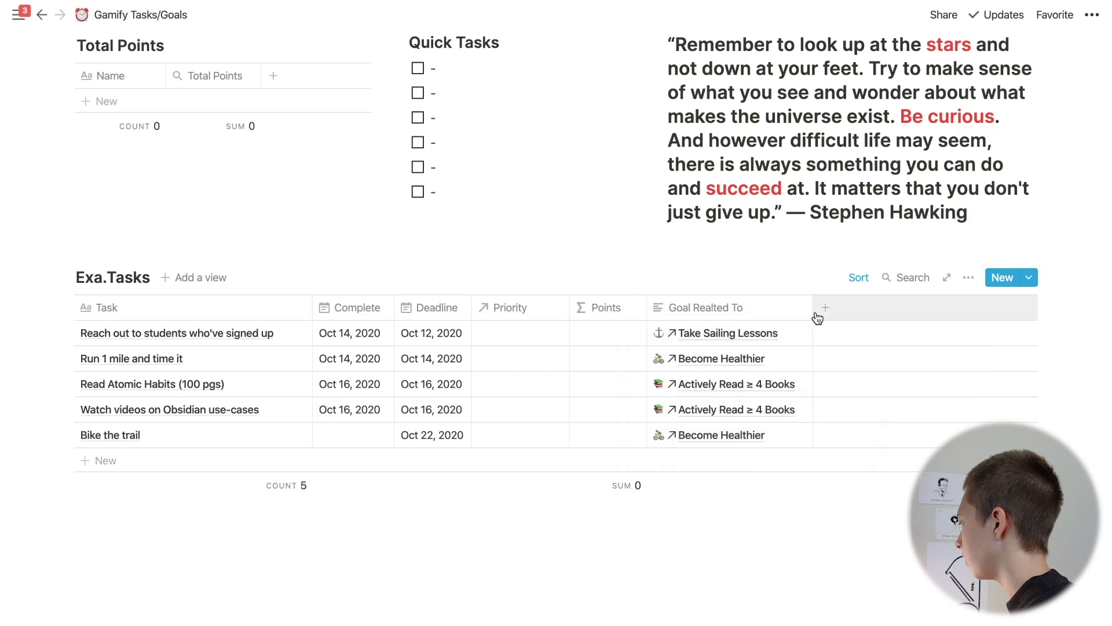
Widen the Goal Realted To column, link the first task to 'Make connections with other students', and open that page.
drag(812, 308, 927, 317)
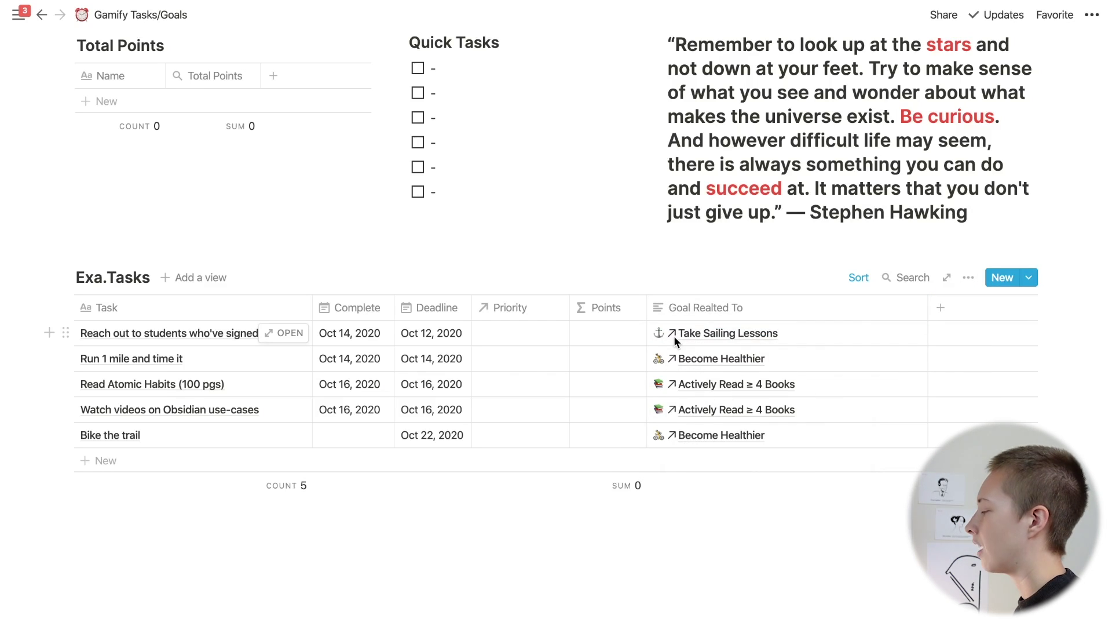
click(742, 341)
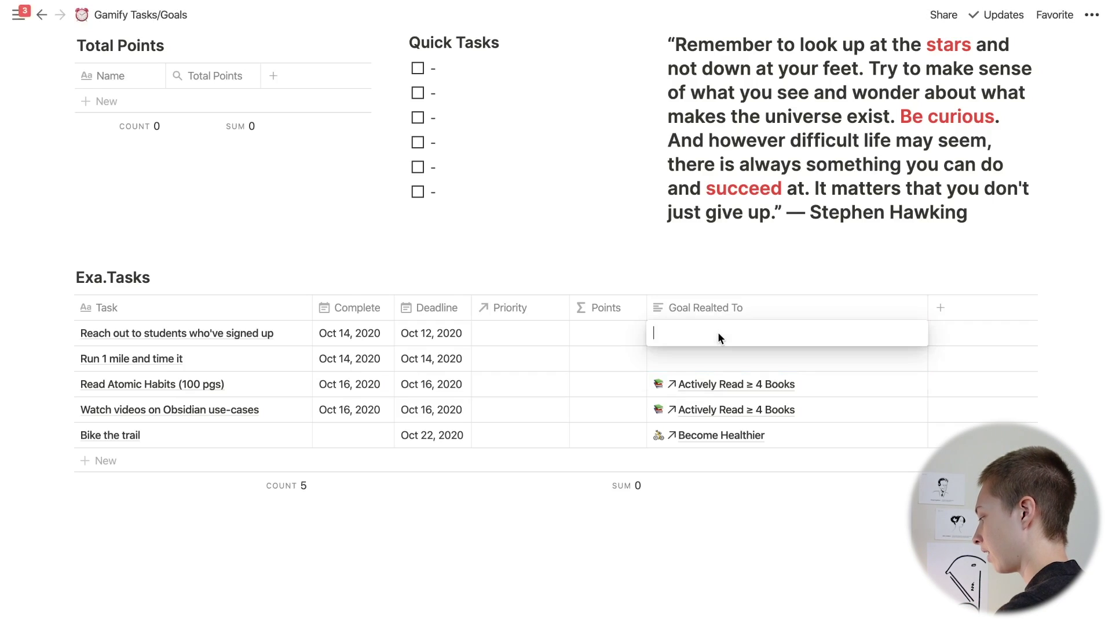
text(@)
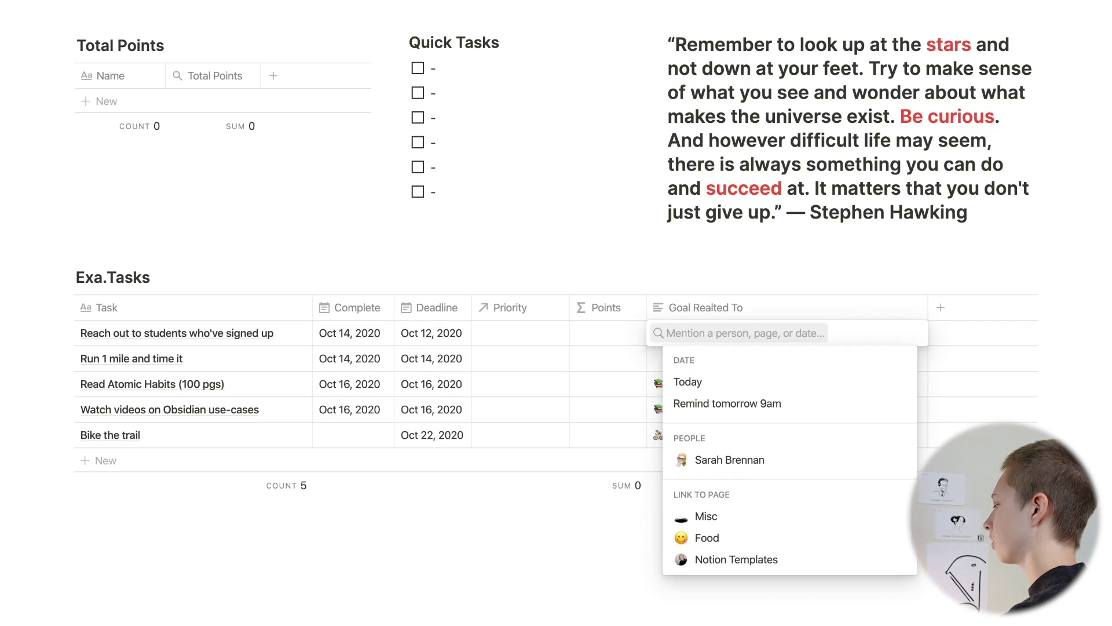
text(Taske)
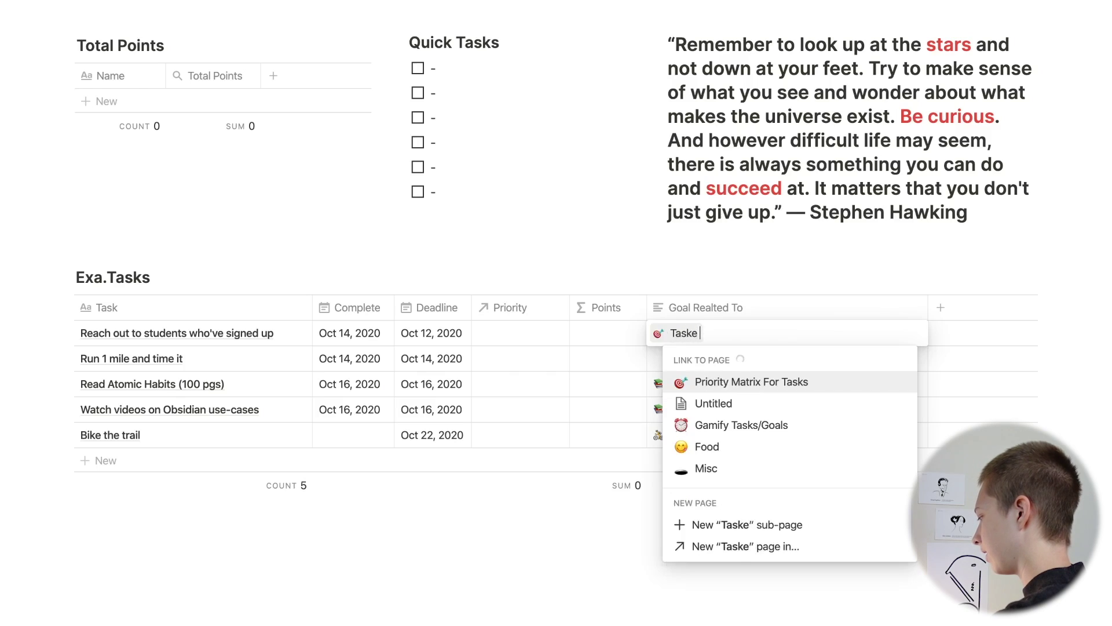
text( Sailing Lessons)
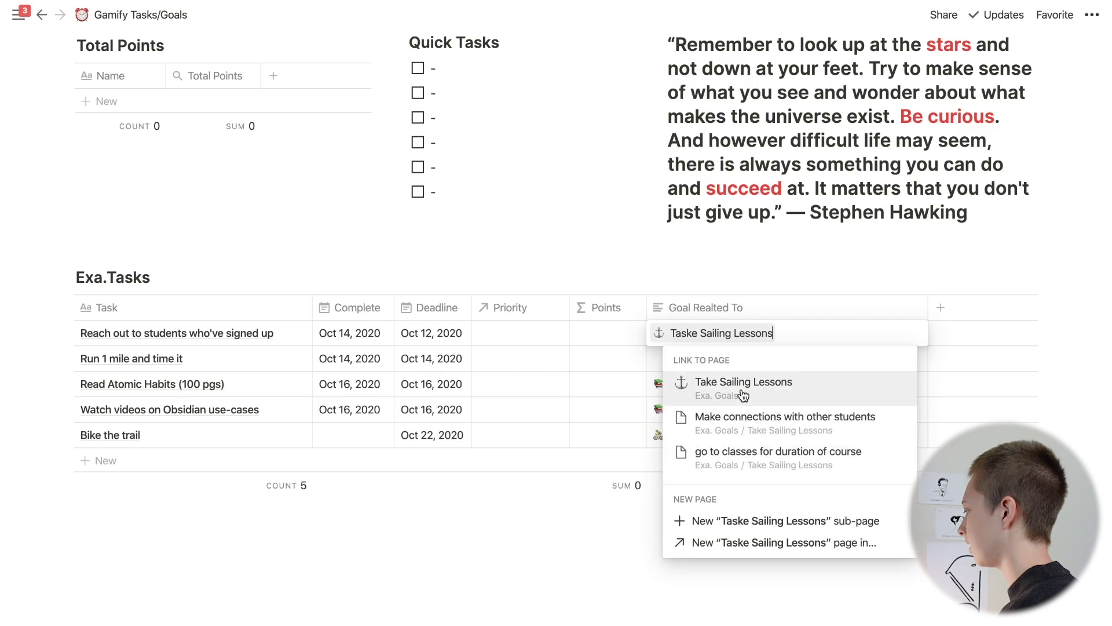
click(757, 428)
click(755, 422)
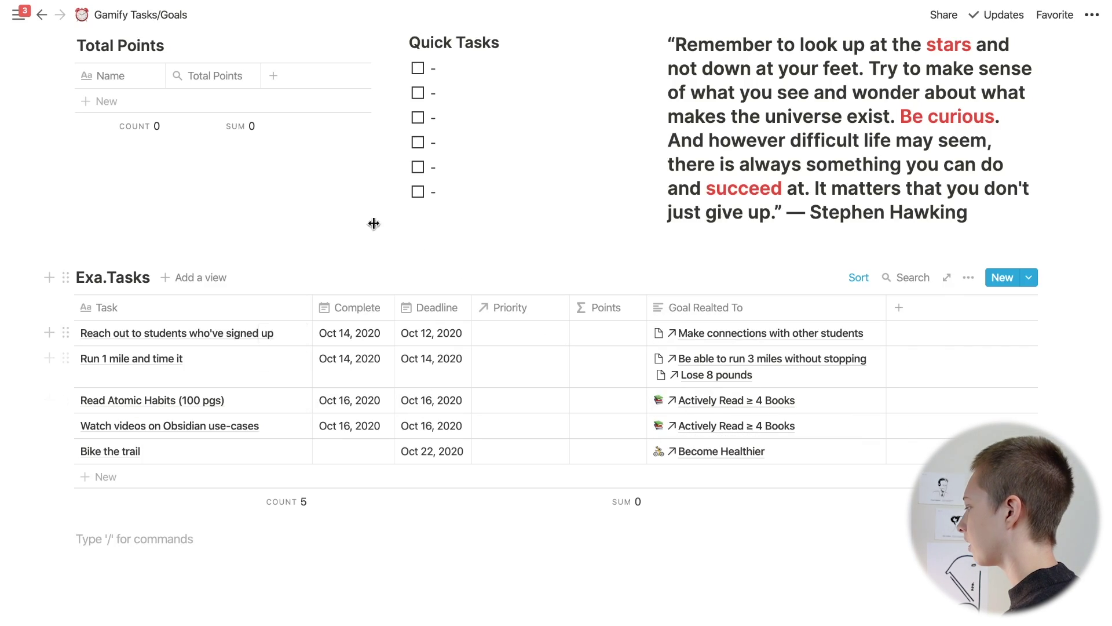
click(746, 342)
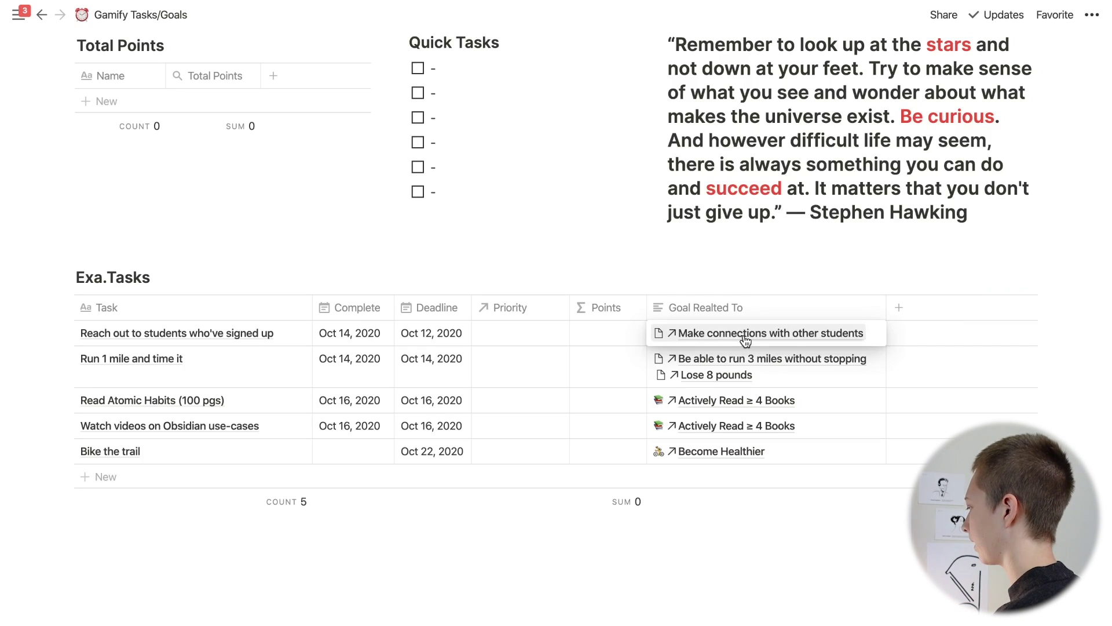
click(746, 333)
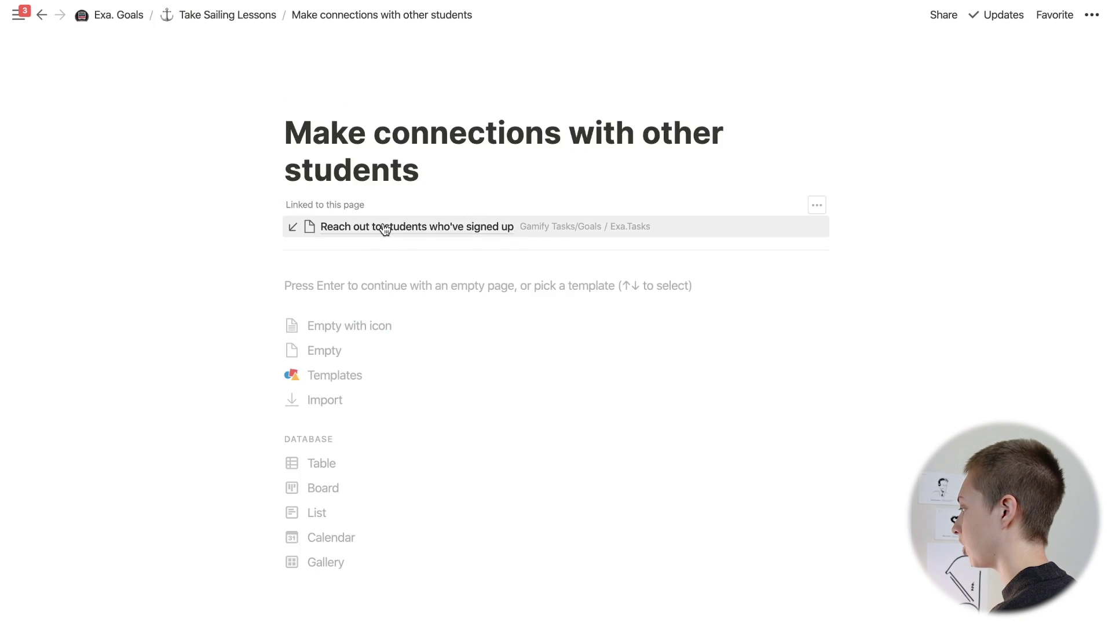
click(422, 227)
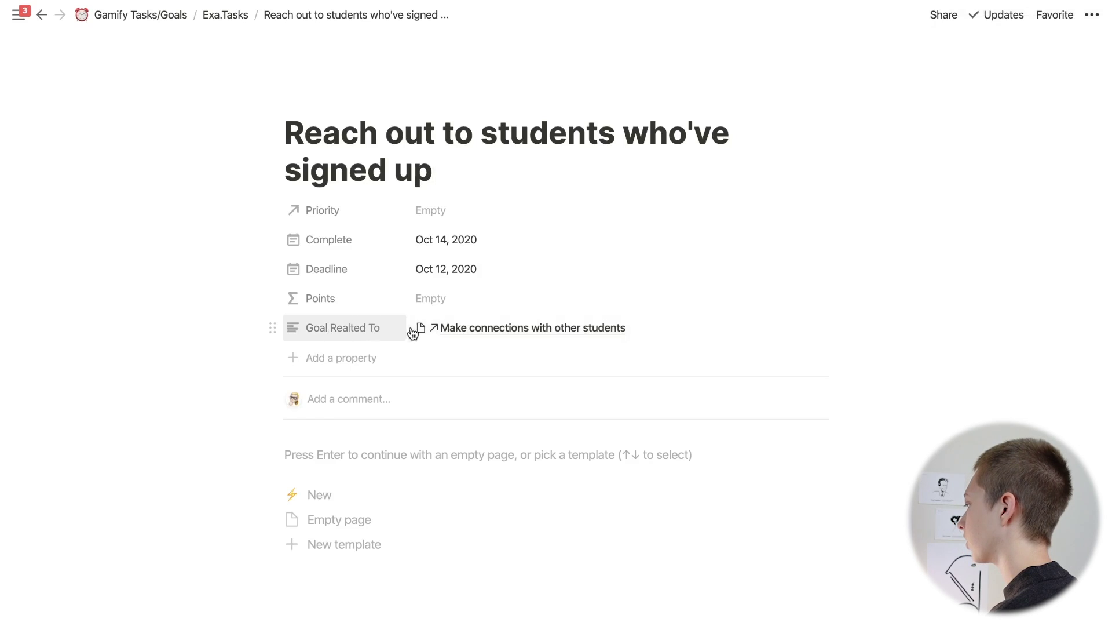
click(476, 334)
click(490, 335)
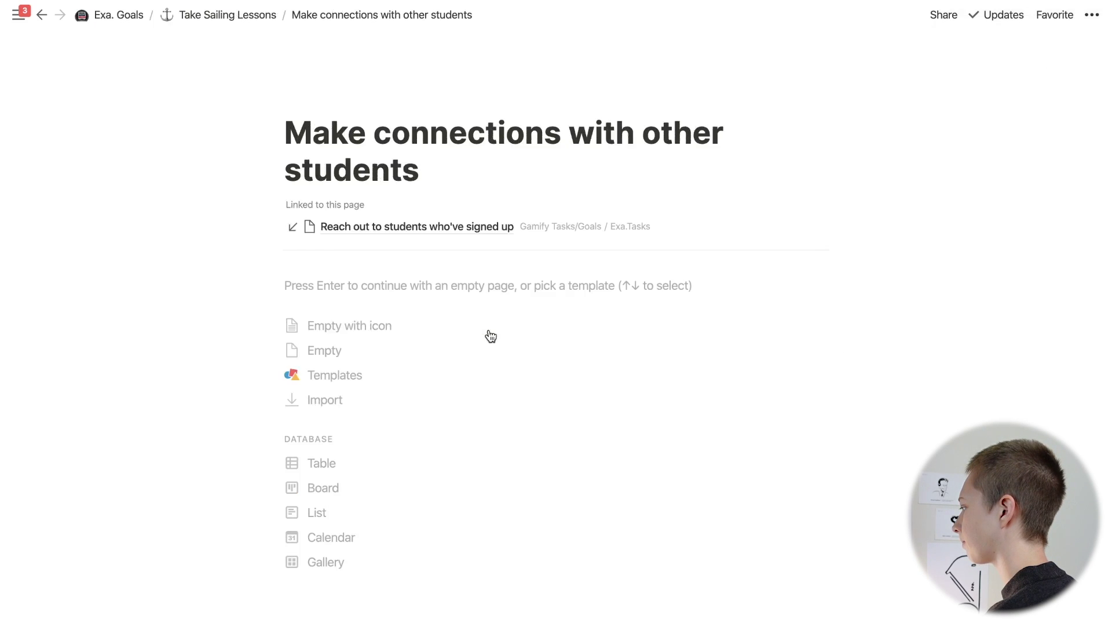
click(222, 16)
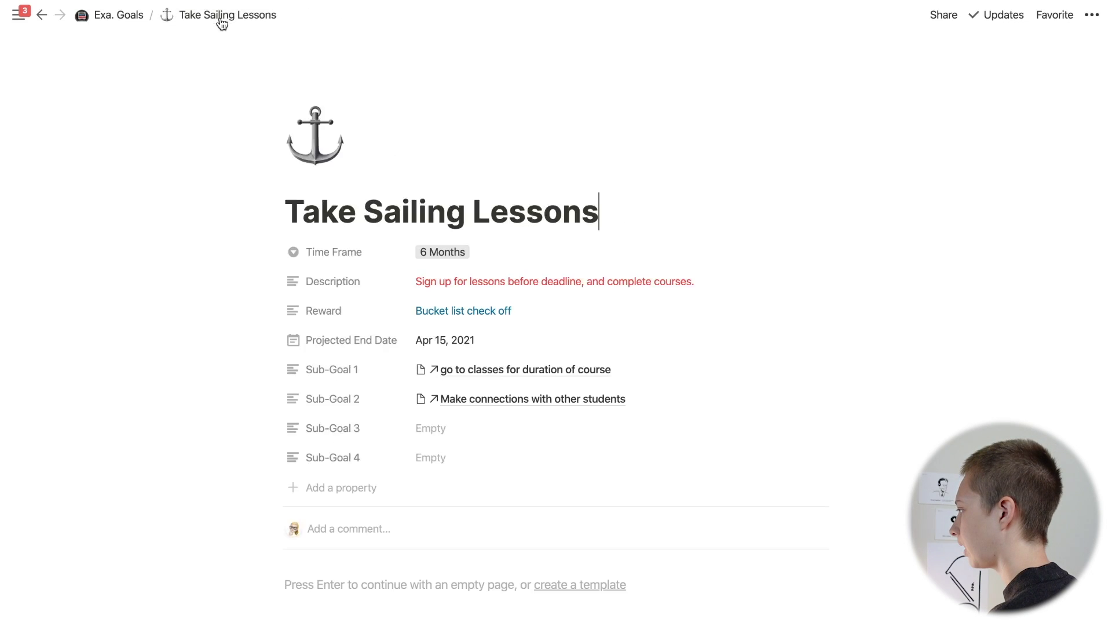
click(131, 19)
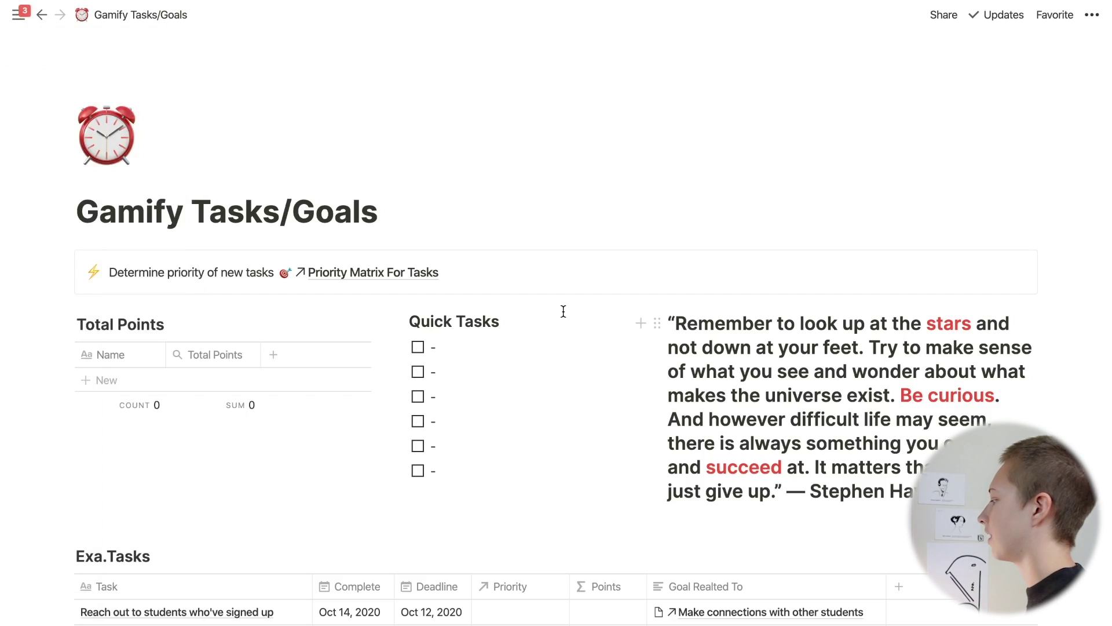
scroll(564, 312, down, 3)
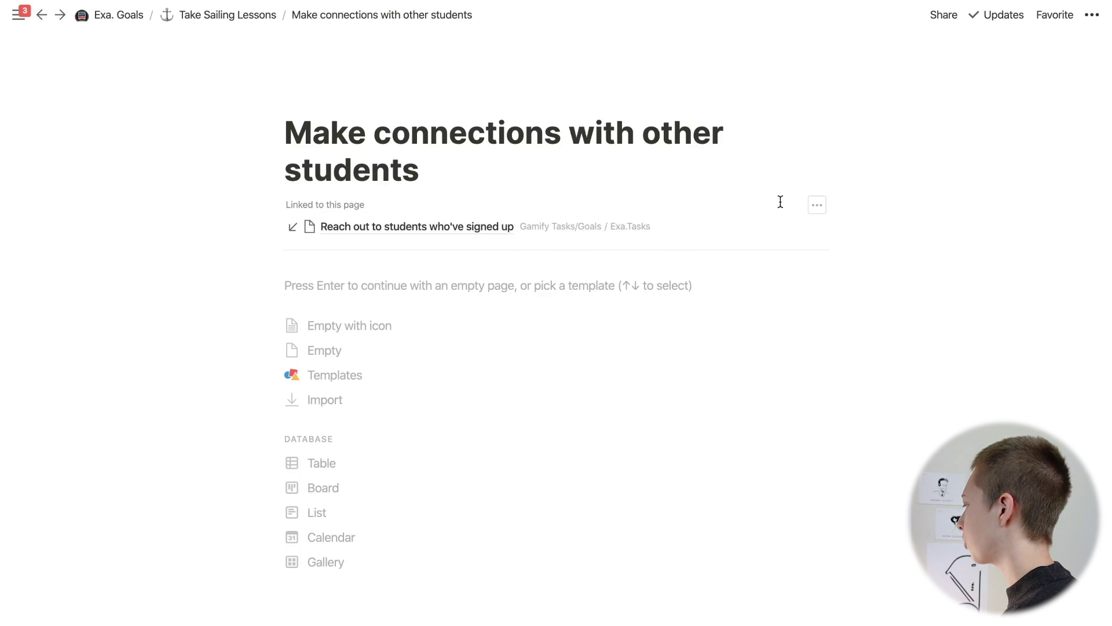
click(817, 205)
click(806, 229)
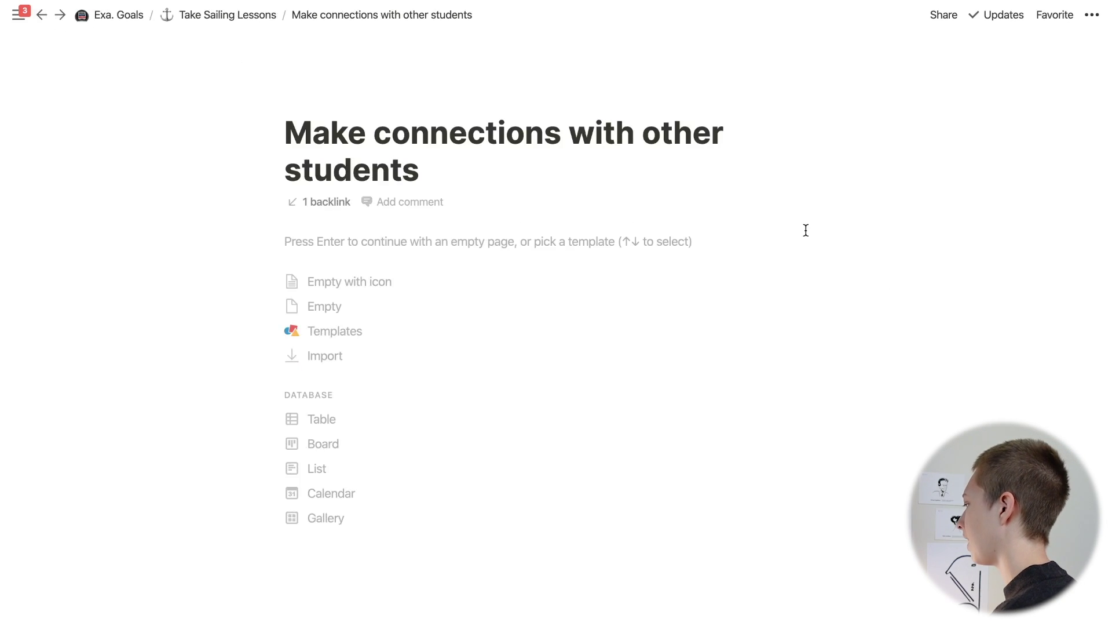
click(344, 206)
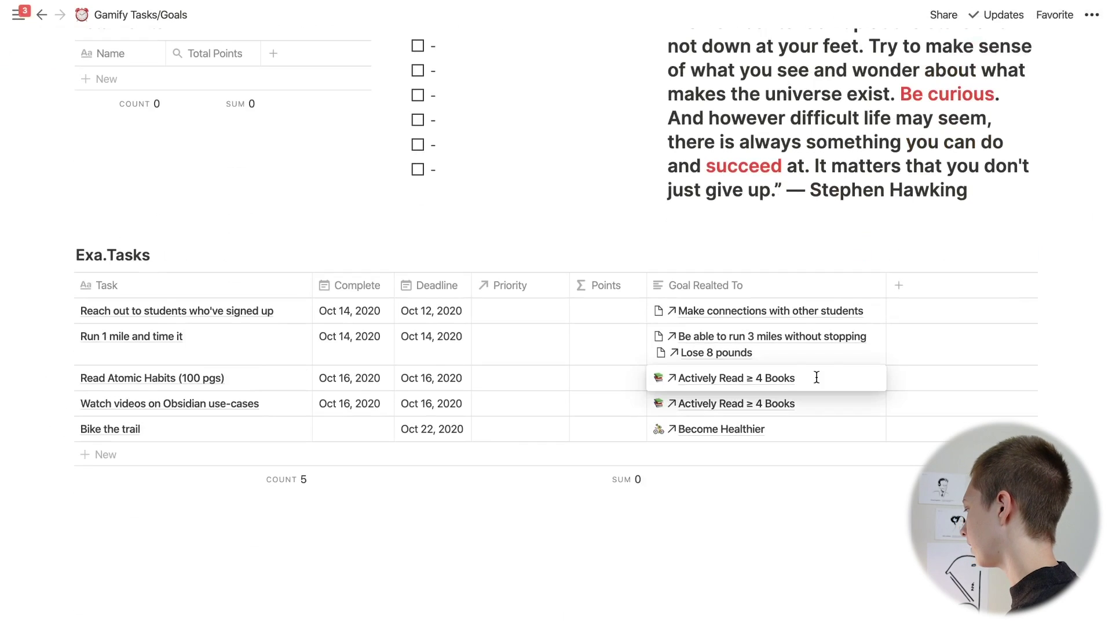
click(745, 377)
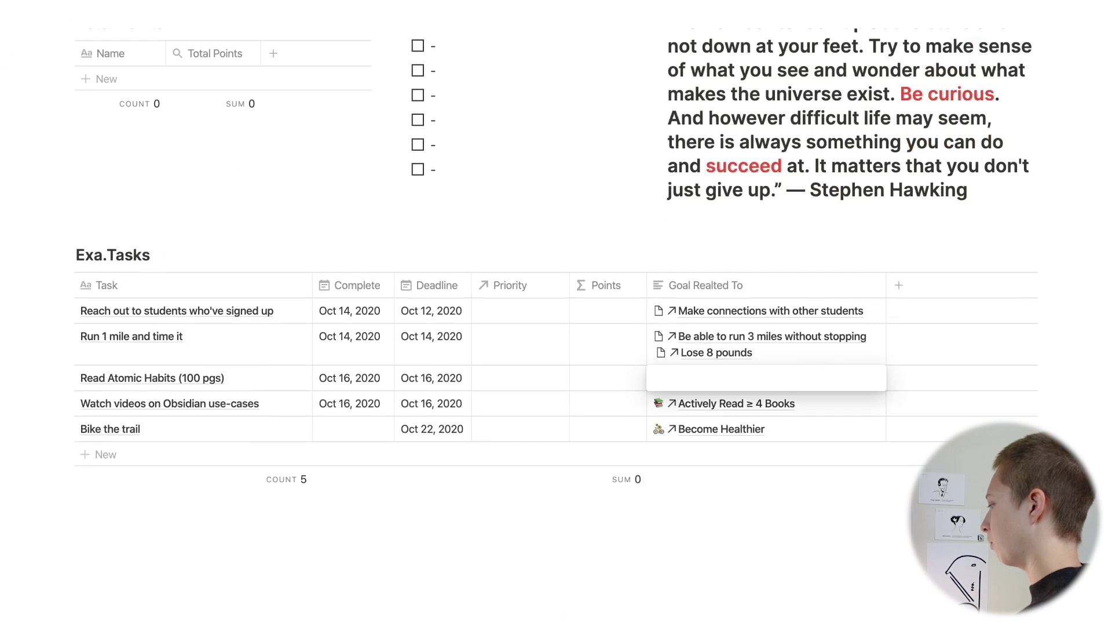
Link Atomic Habits to its reading sub-goal page and the Obsidian task to 'make a stream'.
text(@)
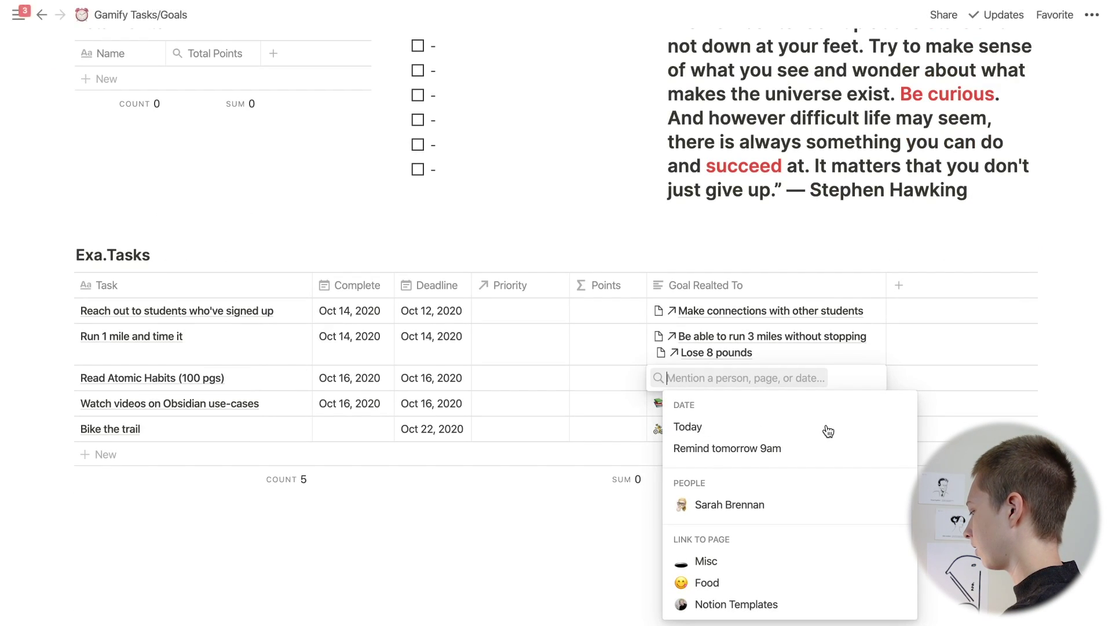
text(Read 4)
key(BackSpace)
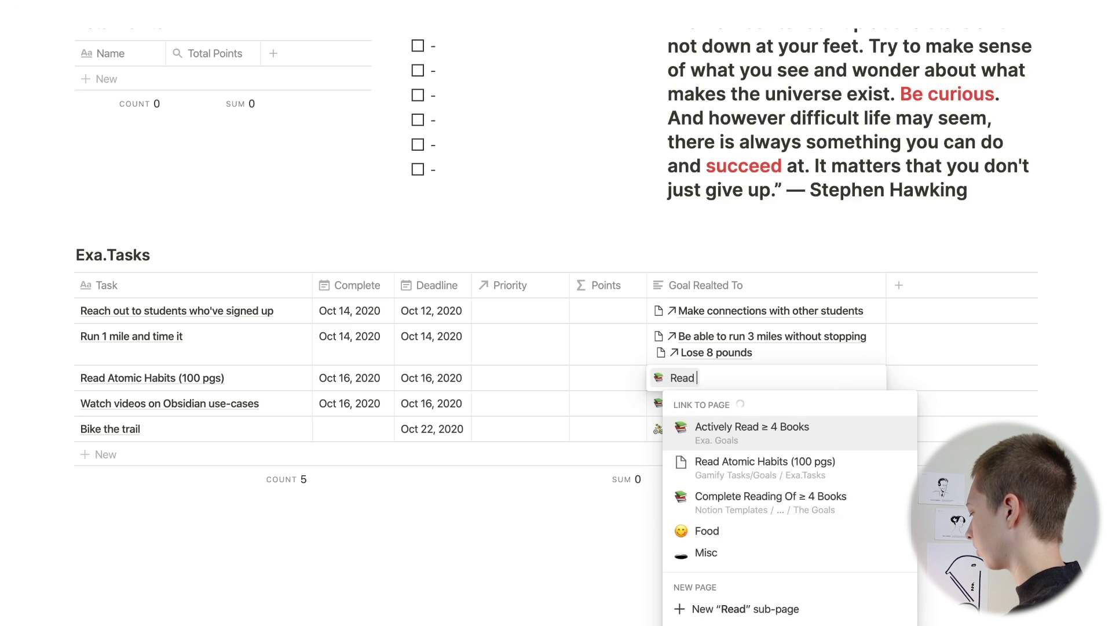
text(≥4)
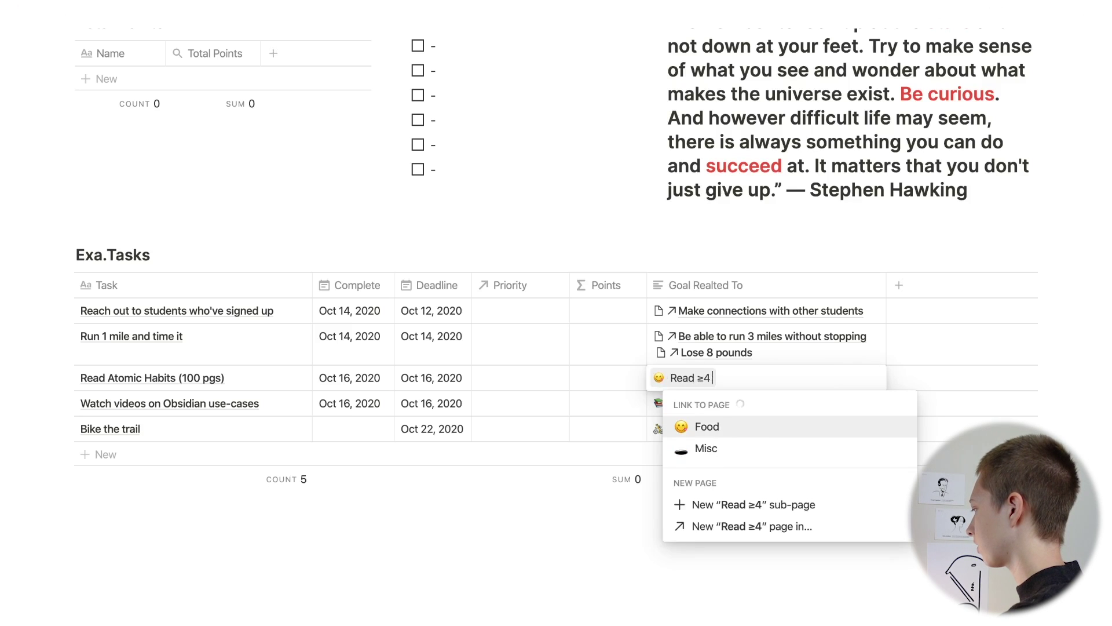
text( books)
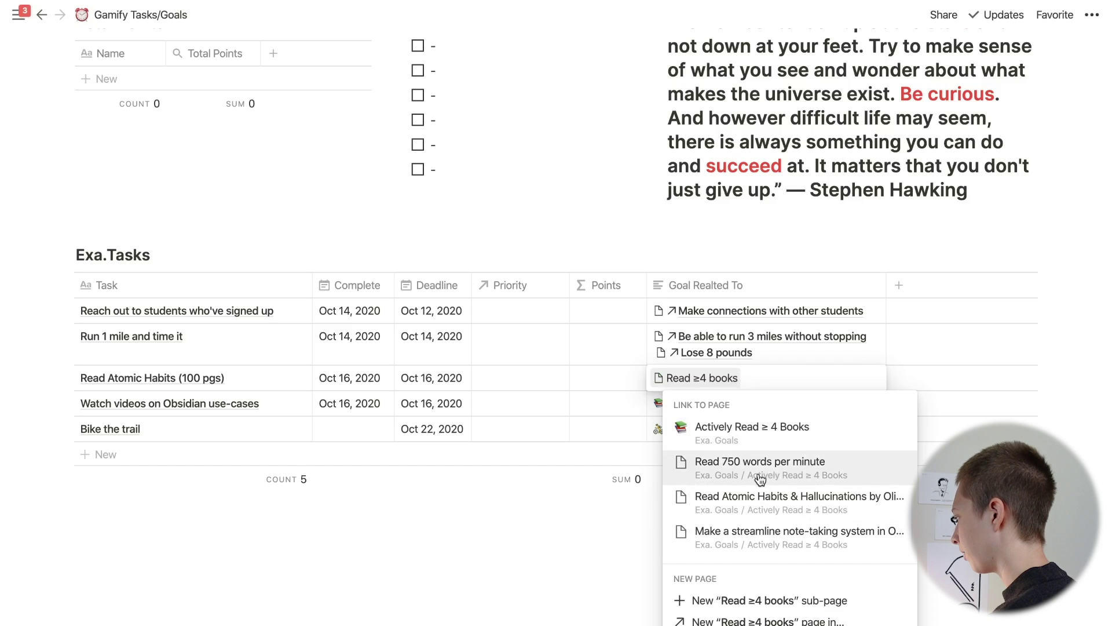
click(714, 509)
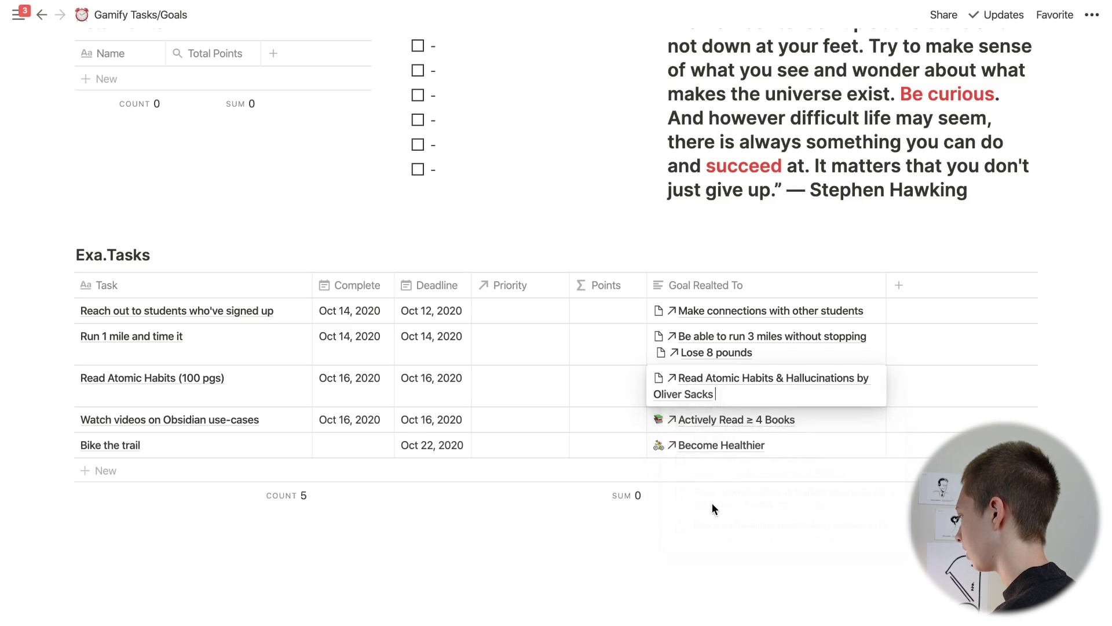
key(Down)
key(Return)
text(@make a s)
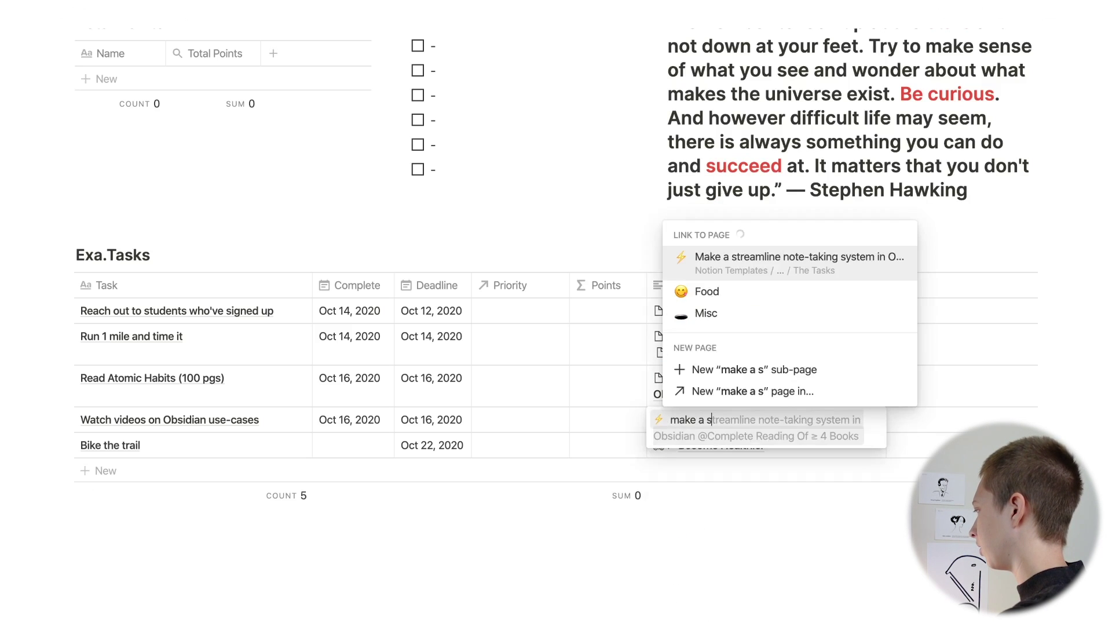
text(tream)
key(Return)
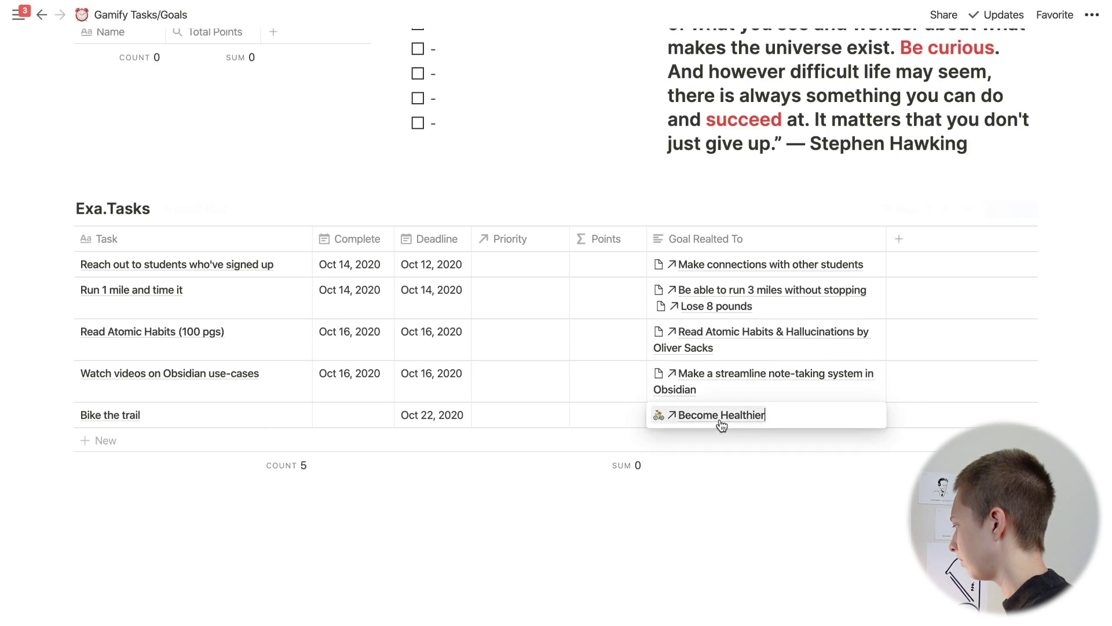
Open the Become Healthier goal page, scroll through it, then go up to Exa. Goals.
click(716, 423)
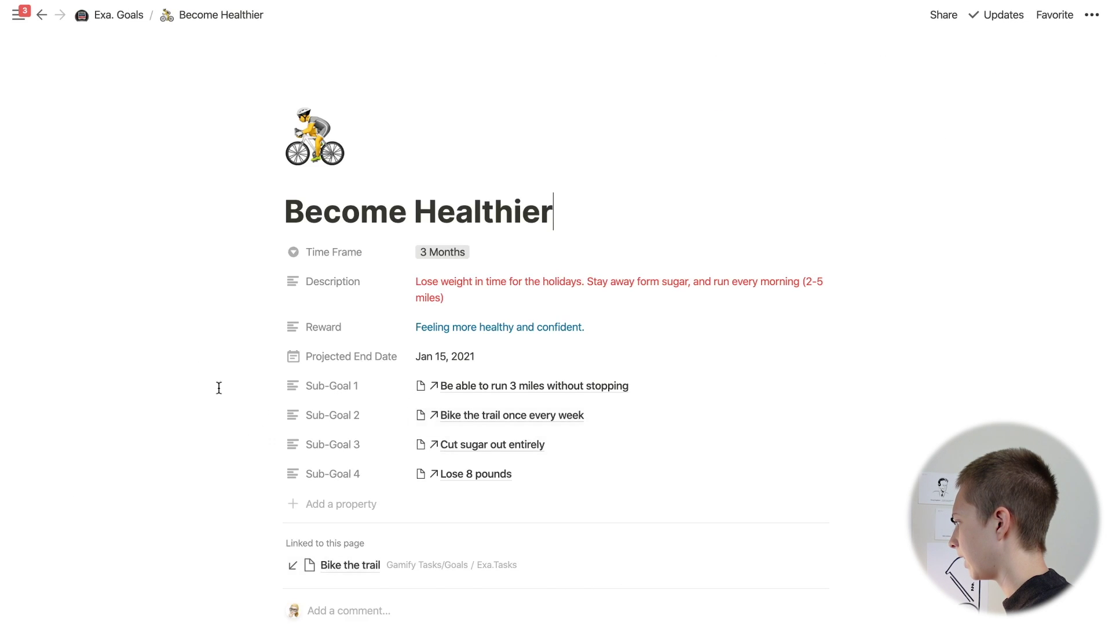
scroll(179, 325, down, 3)
scroll(181, 327, down, 3)
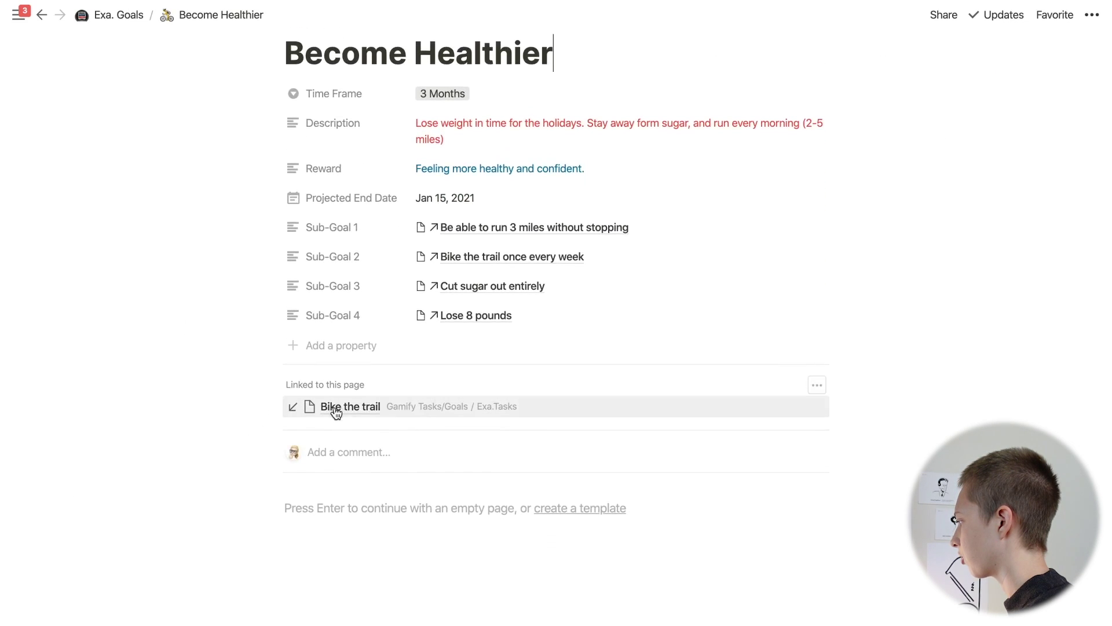
scroll(240, 389, down, 1)
scroll(240, 390, up, 3)
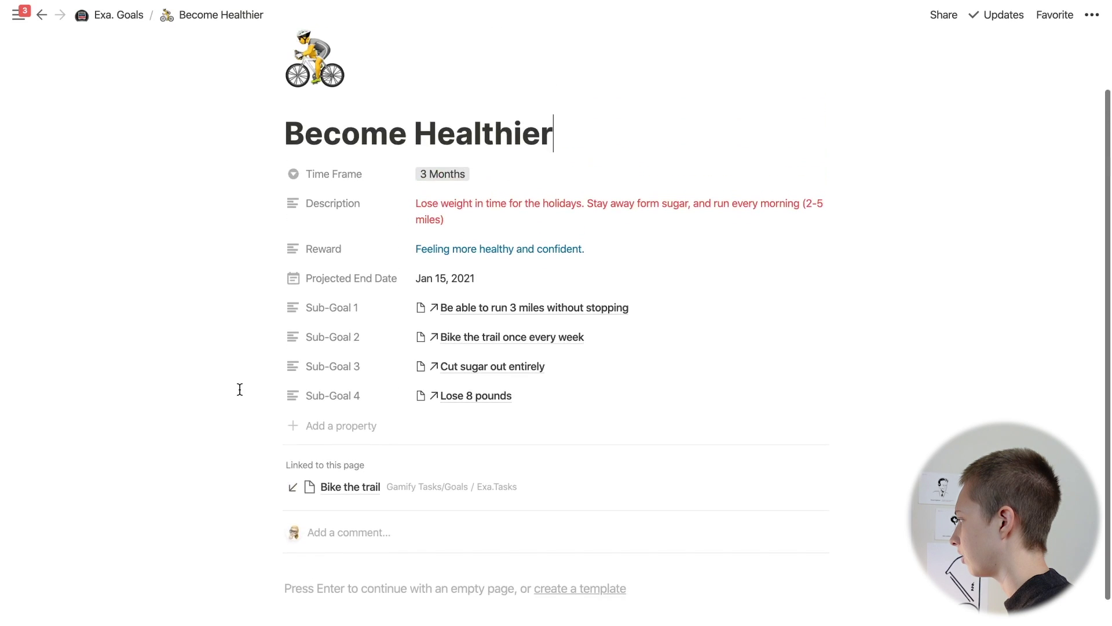
scroll(240, 390, down, 3)
click(124, 16)
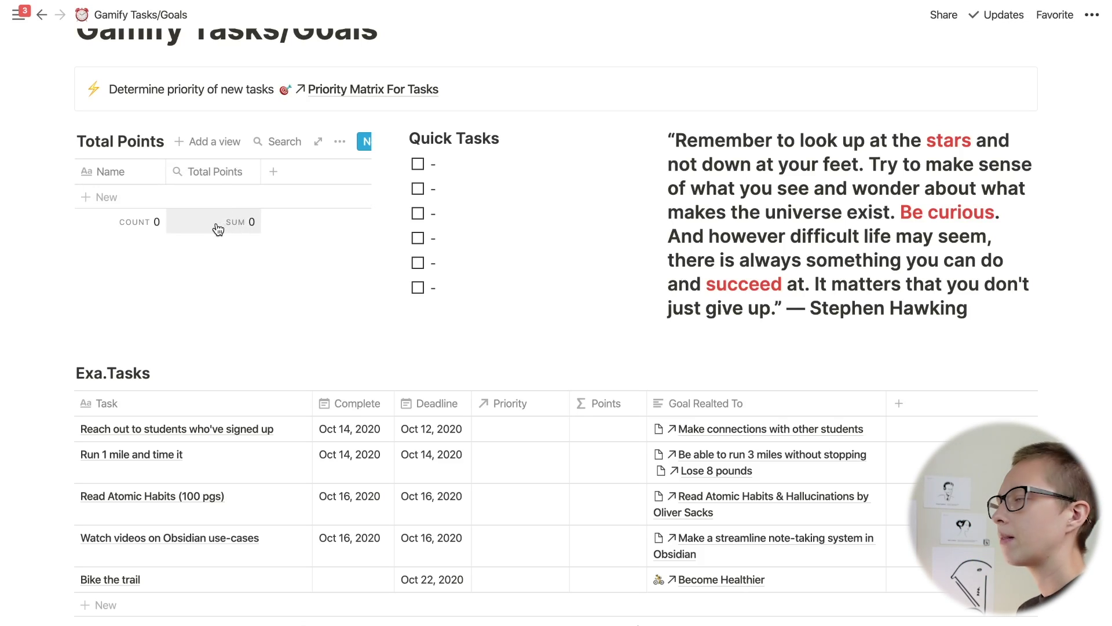
scroll(513, 415, down, 1)
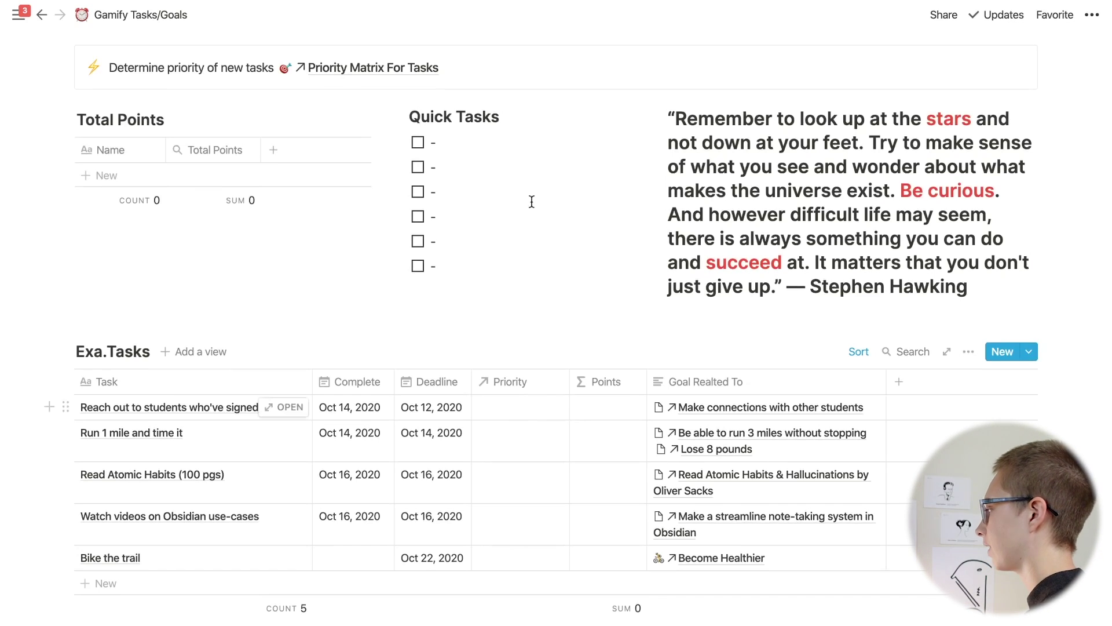
drag(411, 117, 498, 122)
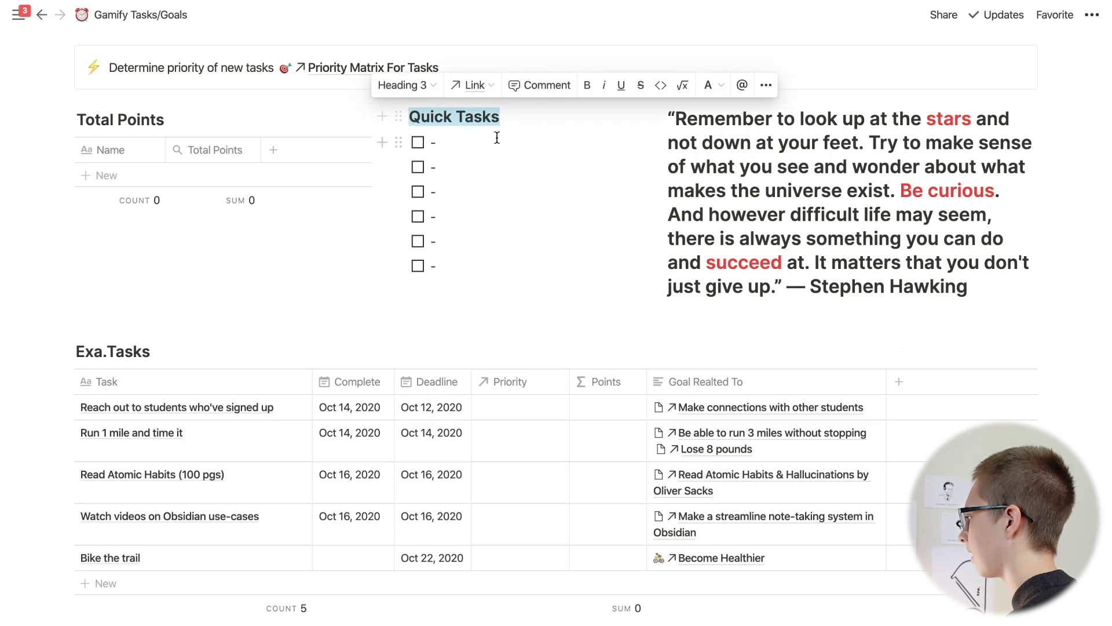
click(497, 141)
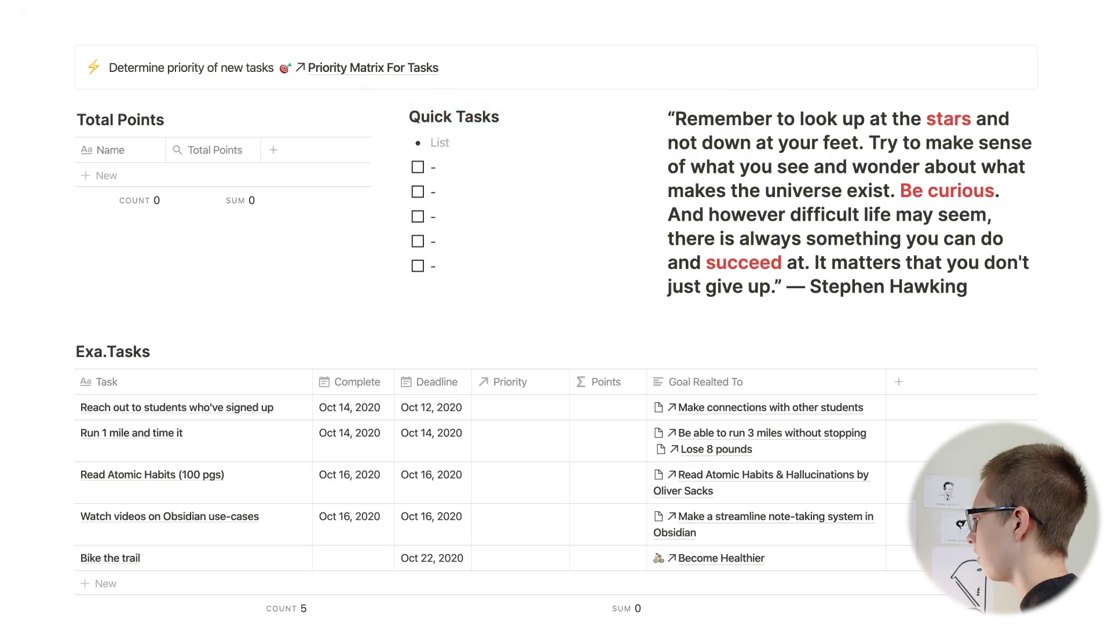
key(BackSpace)
text(/)
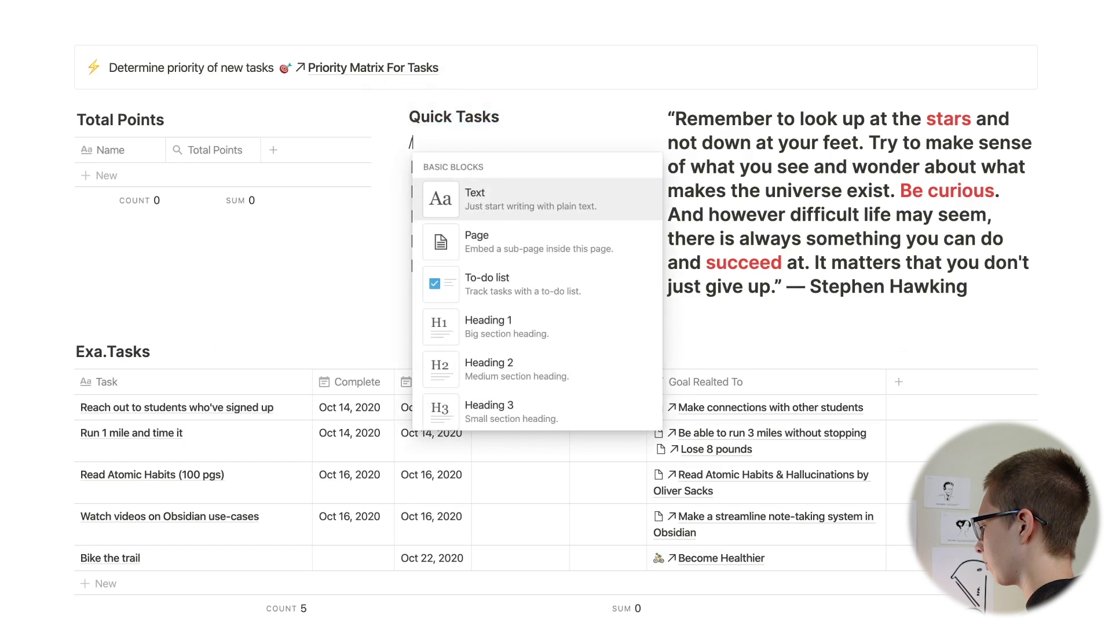
text(tod)
key(Return)
text(-)
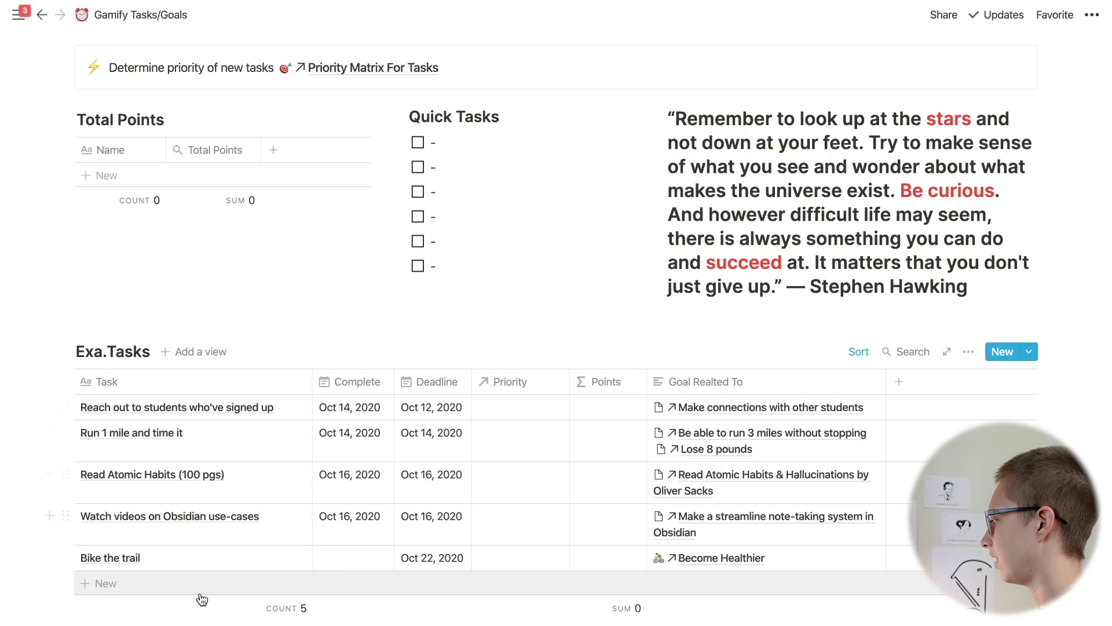
scroll(377, 509, up, 1)
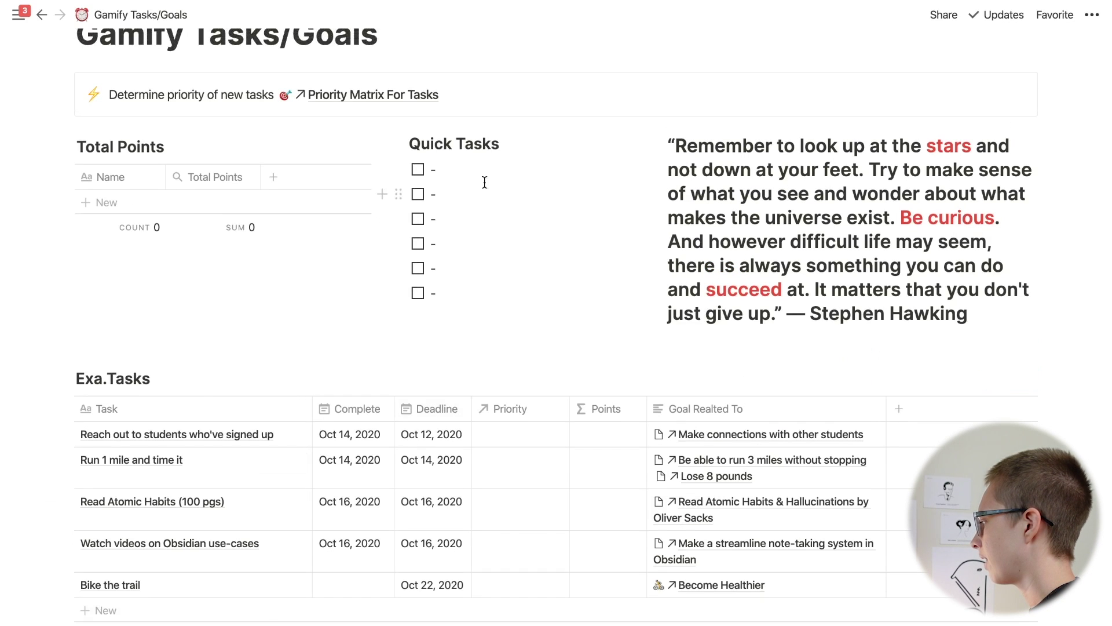
click(418, 170)
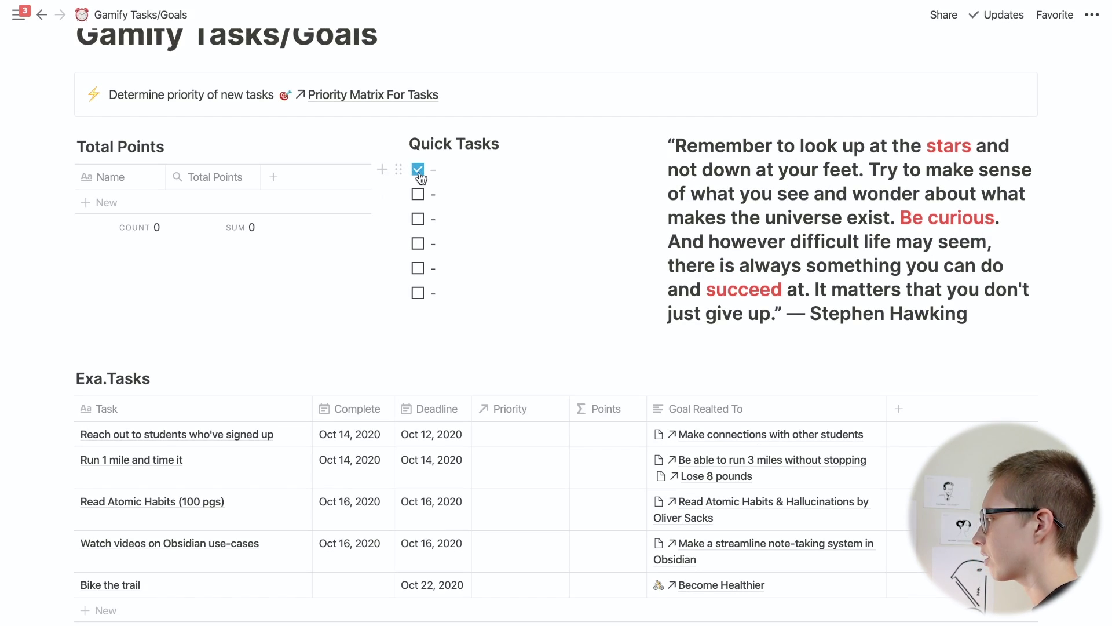
click(418, 169)
scroll(98, 181, down, 1)
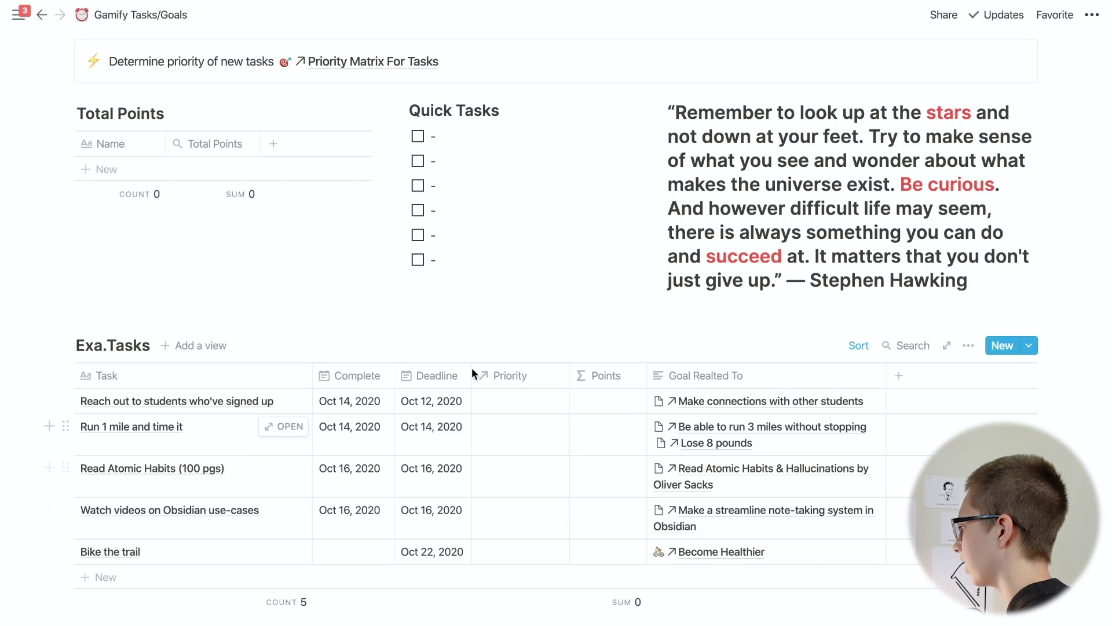
scroll(520, 415, down, 5)
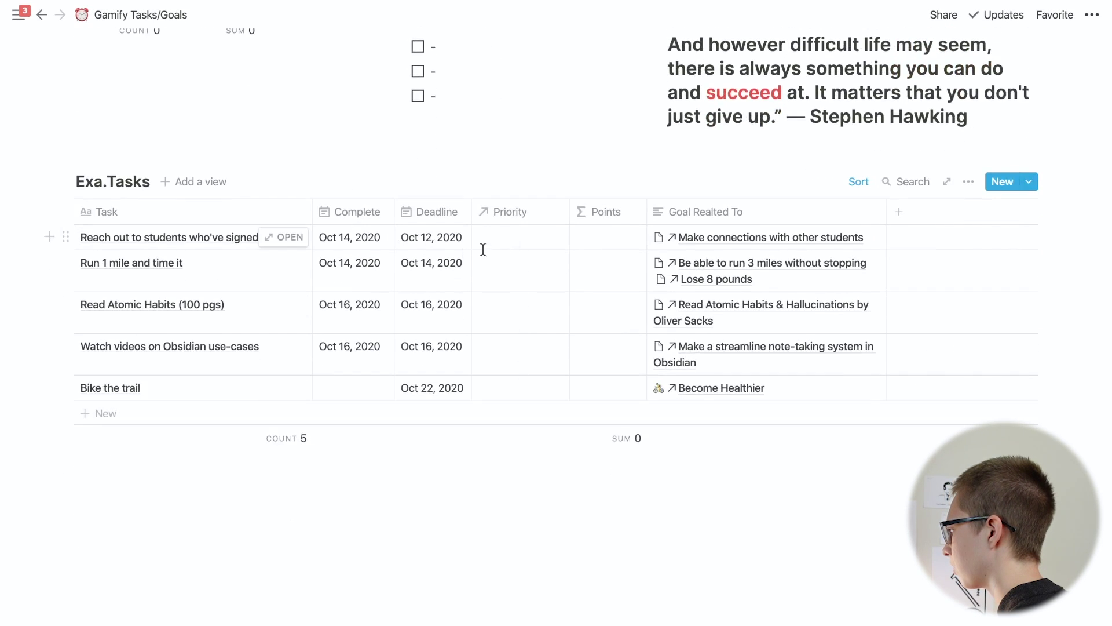
Create a Low Priority entry in Total Points and assign it to the first task.
click(526, 236)
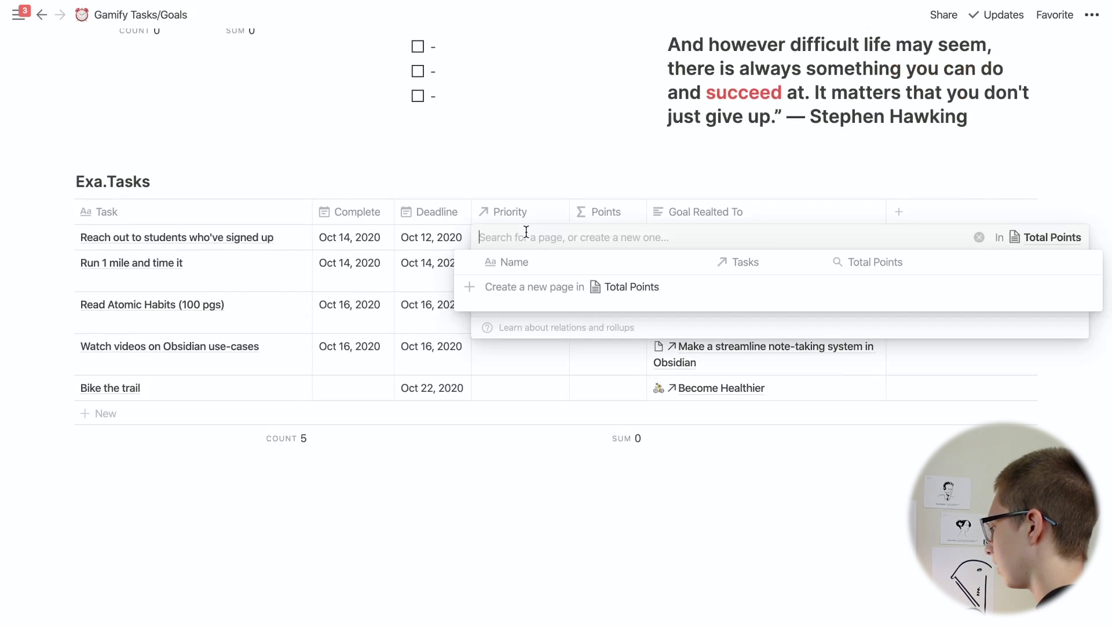
text(Low Priority)
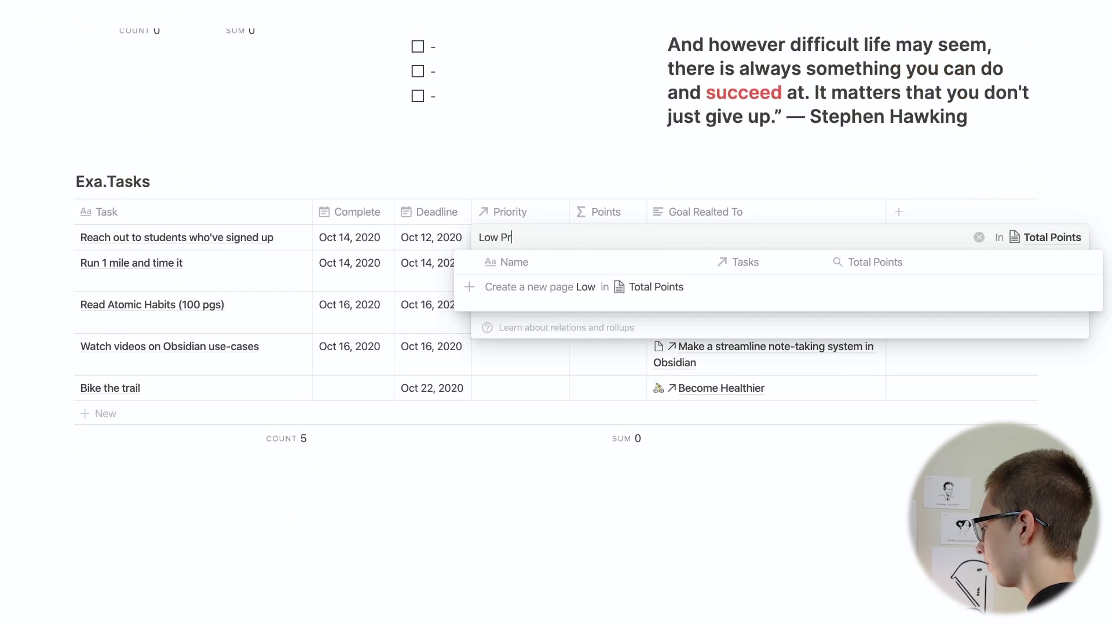
click(528, 286)
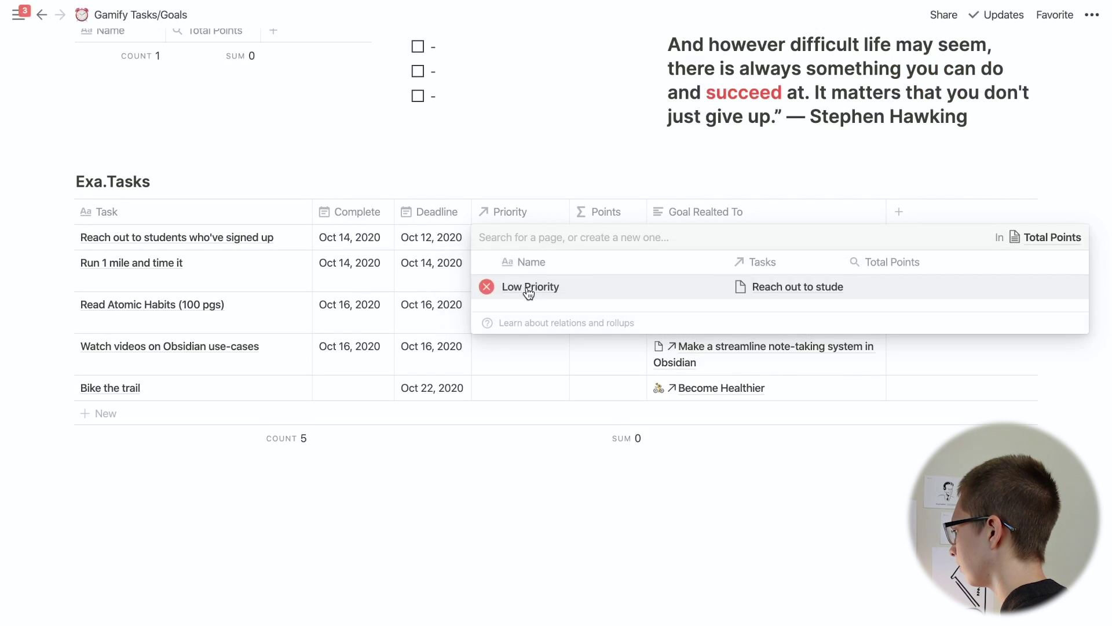
key(Escape)
scroll(377, 303, up, 3)
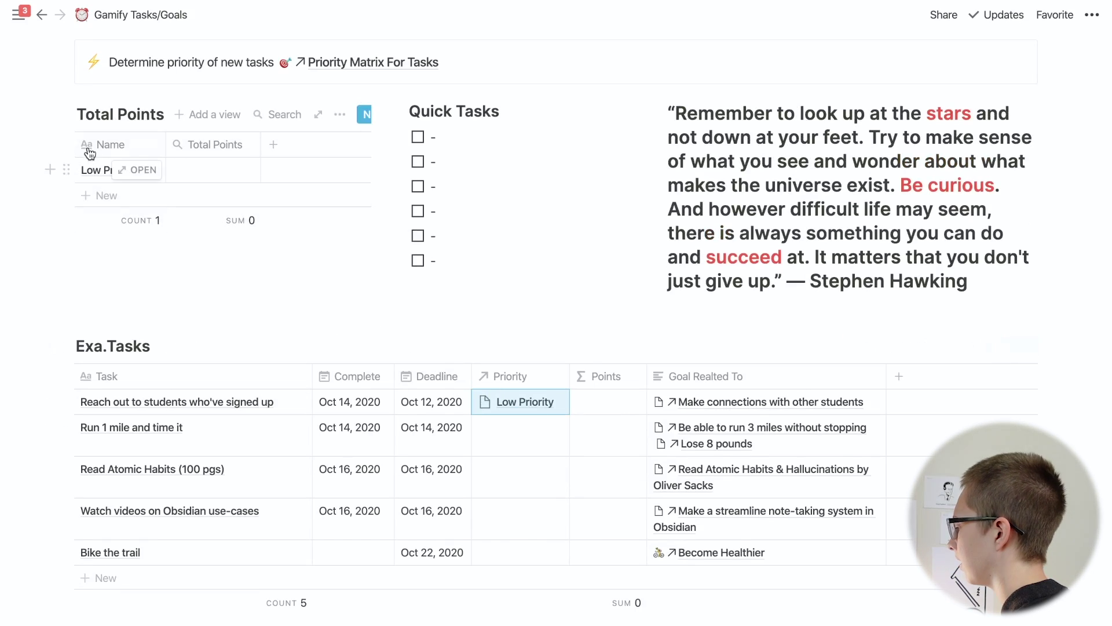
scroll(532, 412, down, 1)
Give Run 1 mile Medium Priority and Bike the trail Low Priority; widen the Priority and Goal columns.
click(532, 412)
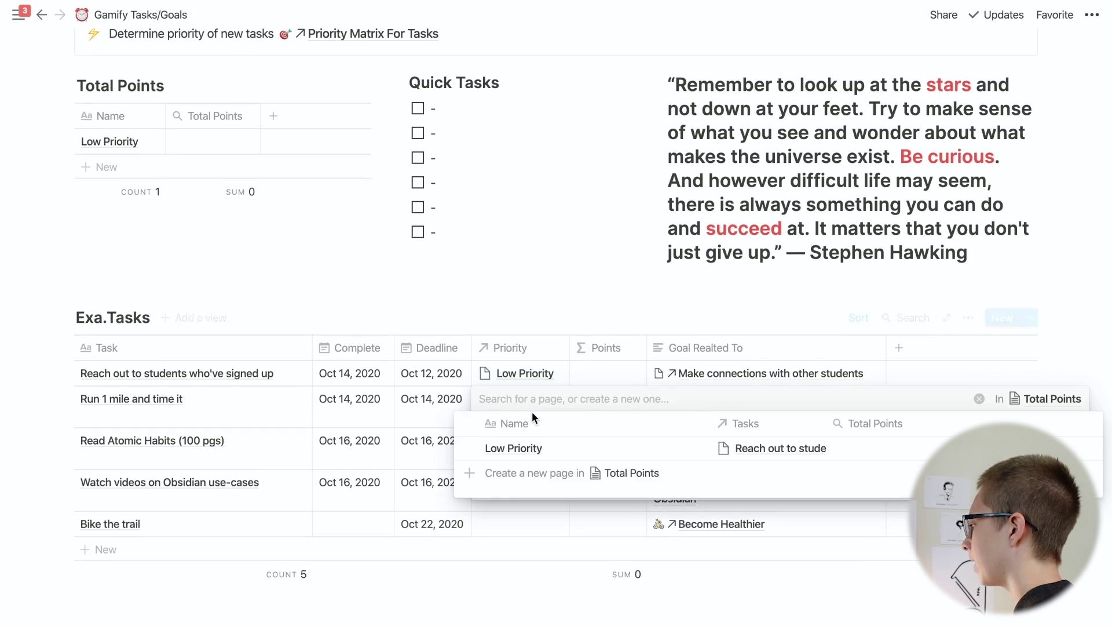
text(M)
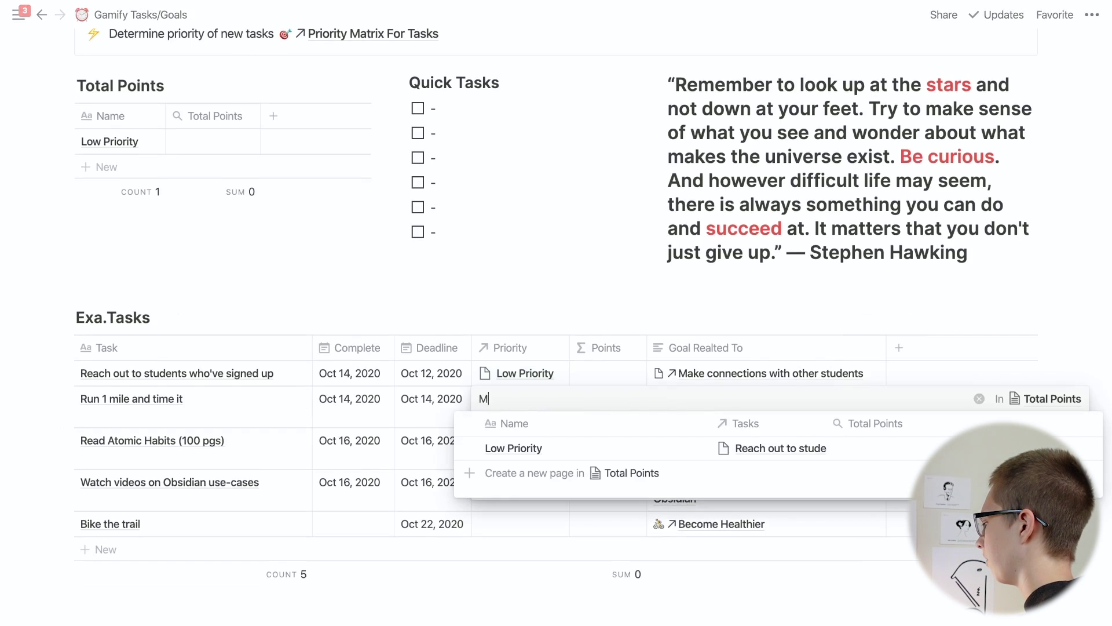
text(edium Priority)
key(Return)
drag(570, 322, 603, 329)
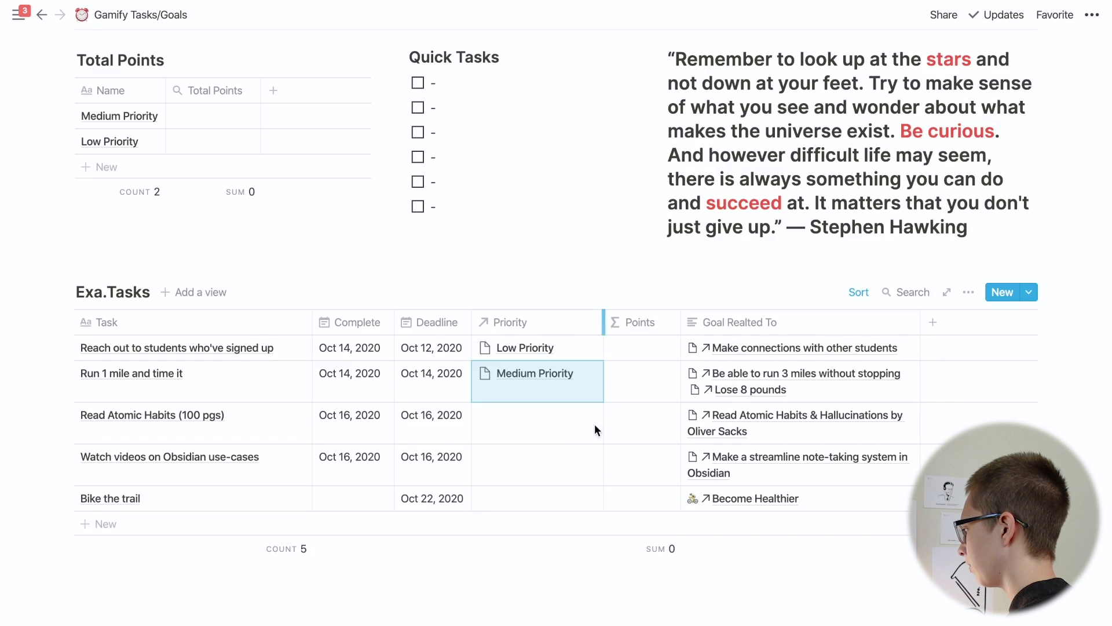
click(505, 502)
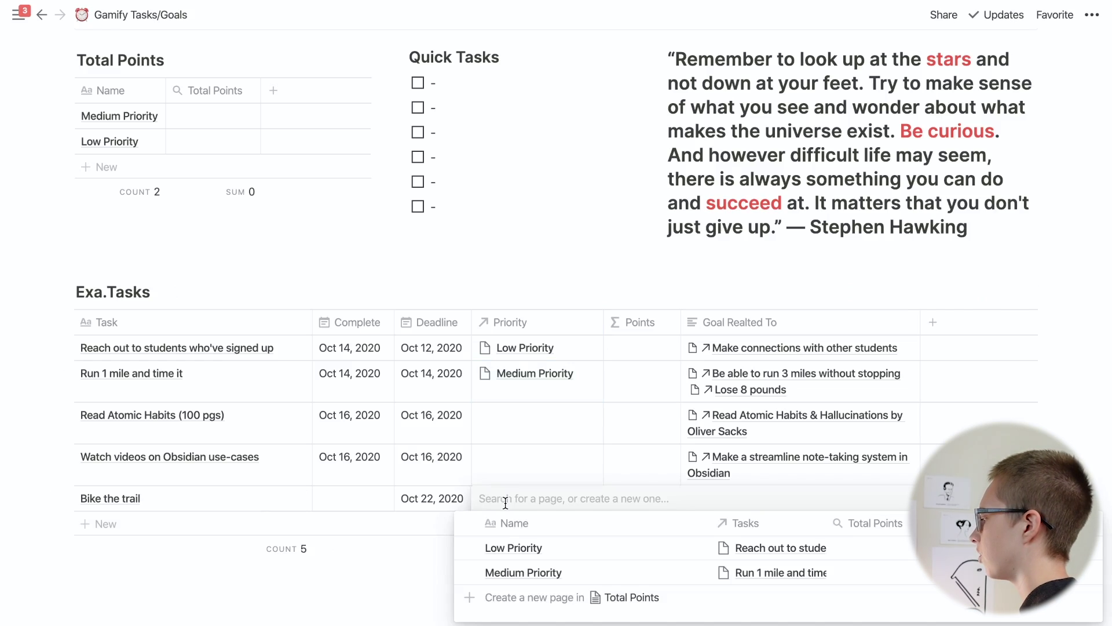
click(470, 549)
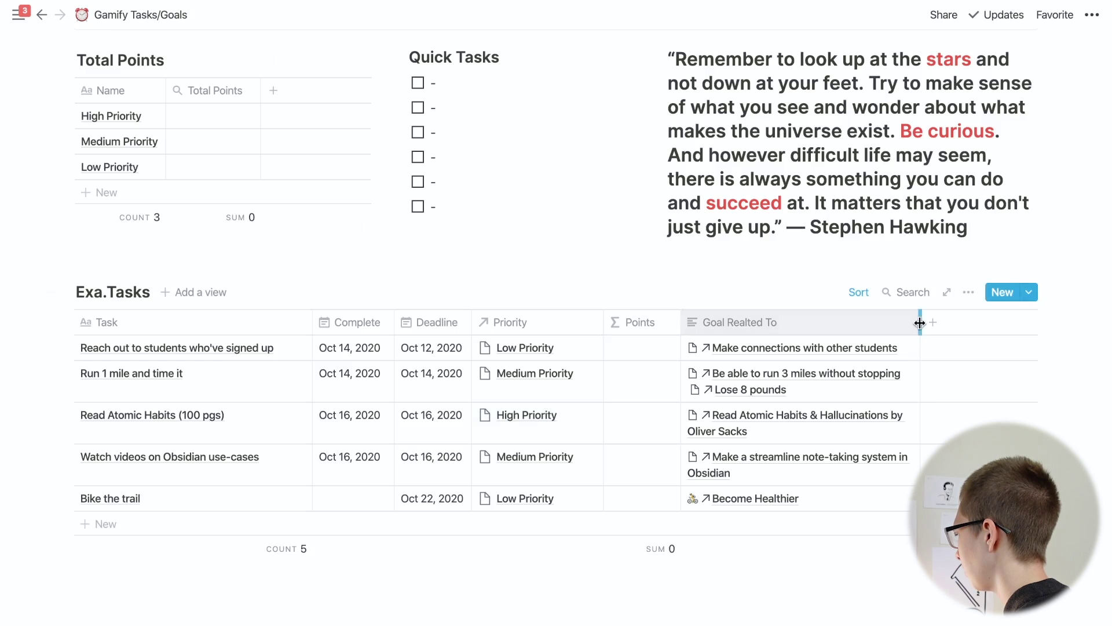
drag(921, 323, 1016, 322)
scroll(447, 538, up, 2)
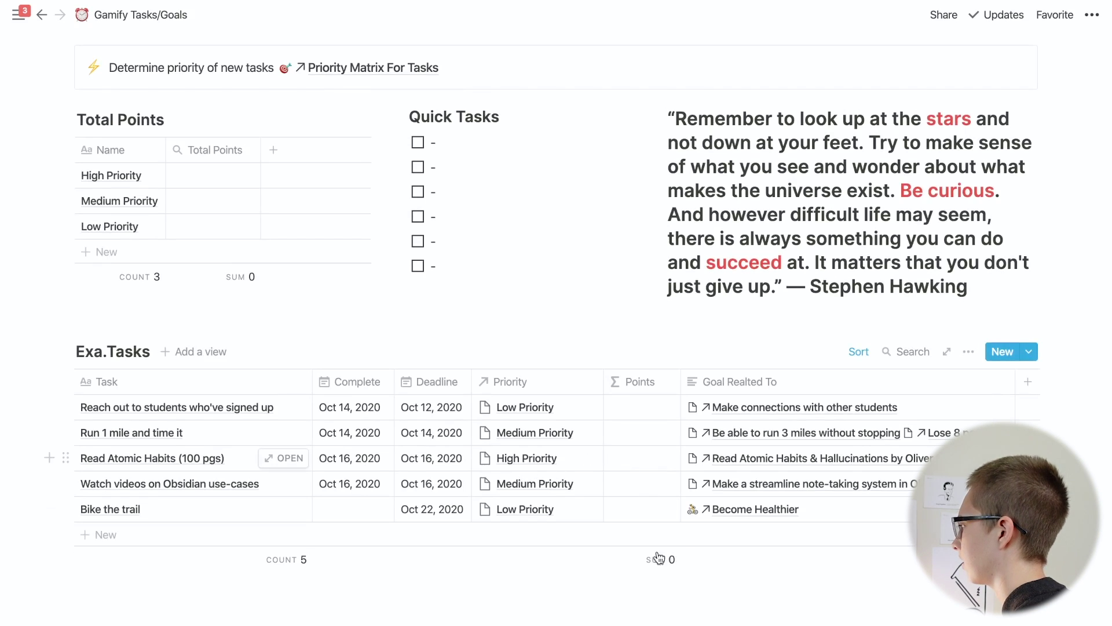
Drag Exa. Goals below the Exa.Tasks table and turn it into an inline board.
mouse_move(18, 18)
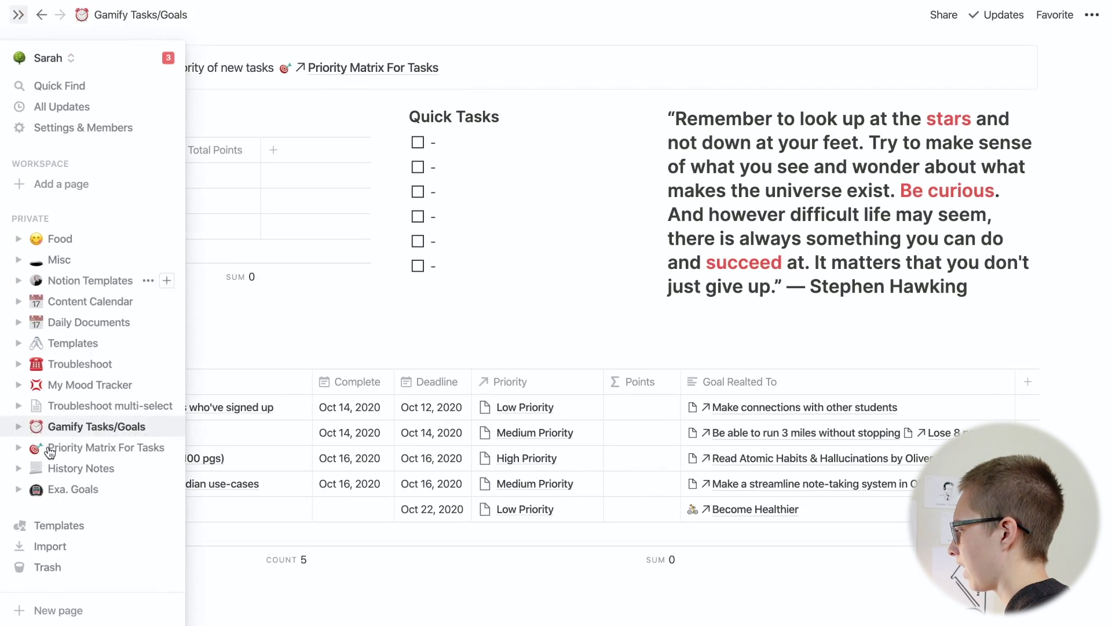
drag(55, 485, 324, 585)
scroll(298, 568, down, 3)
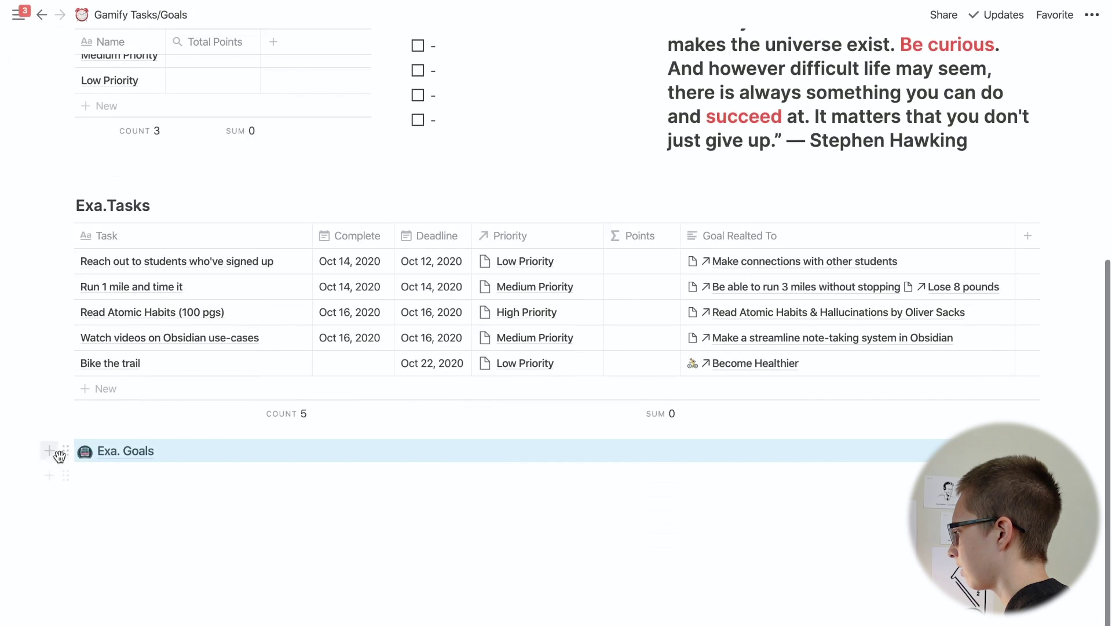
click(66, 453)
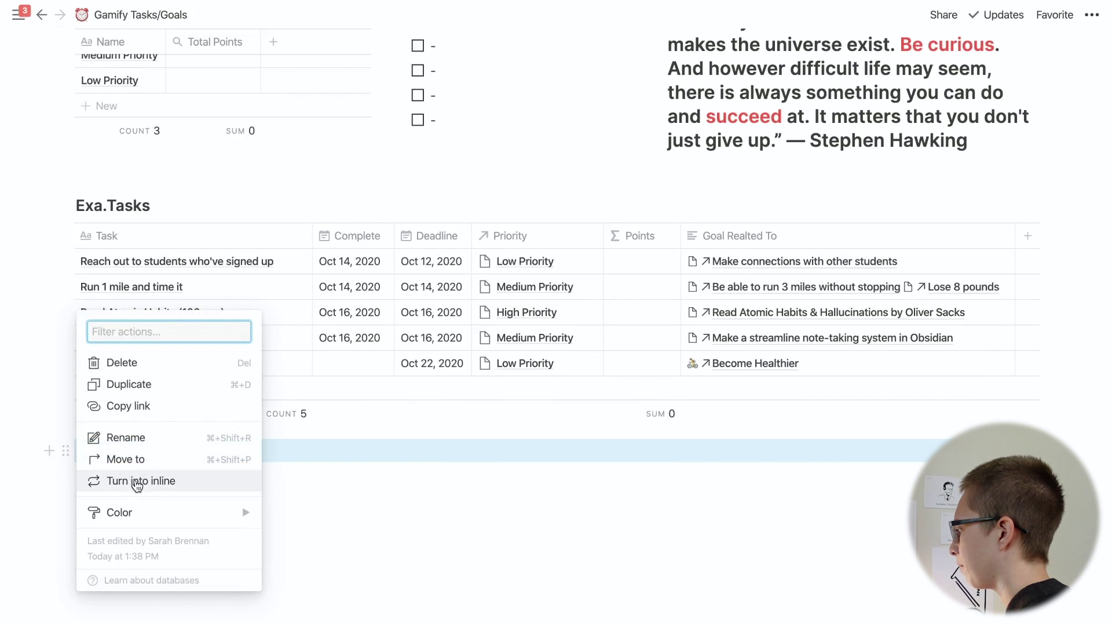
click(137, 481)
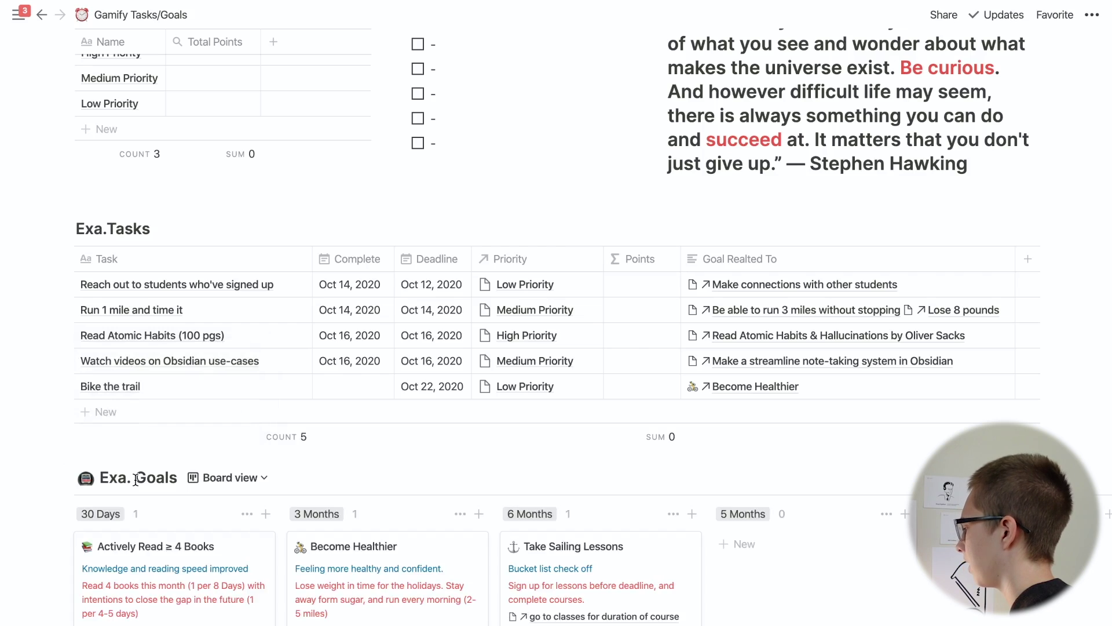
scroll(135, 479, up, 2)
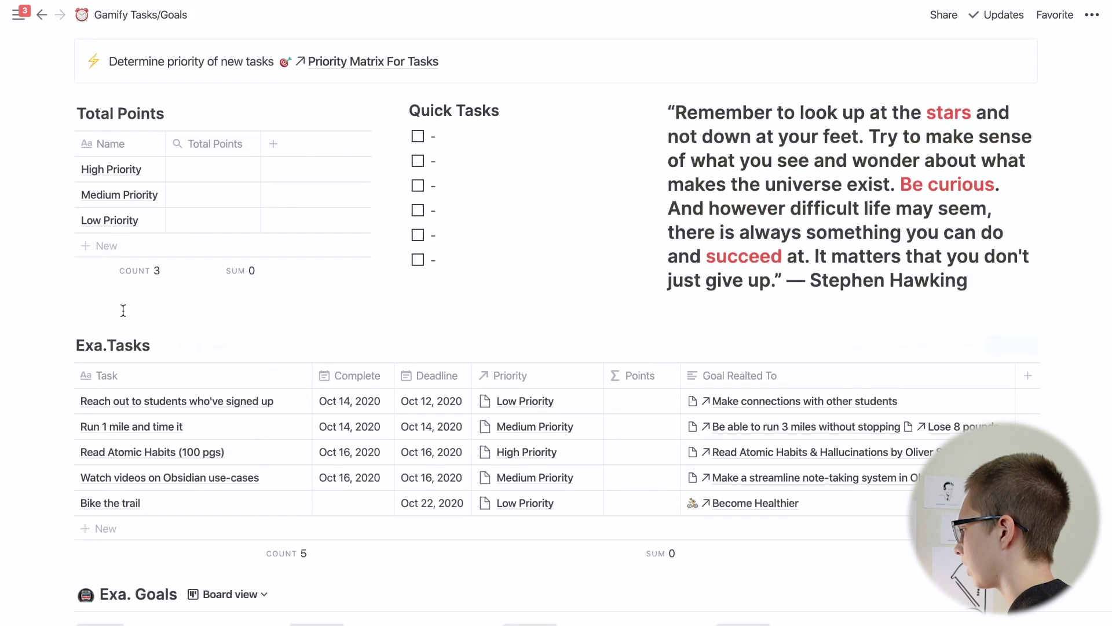
Add an expanded toggle titled 'Conditions for points' above the Exa.Tasks table.
key(Return)
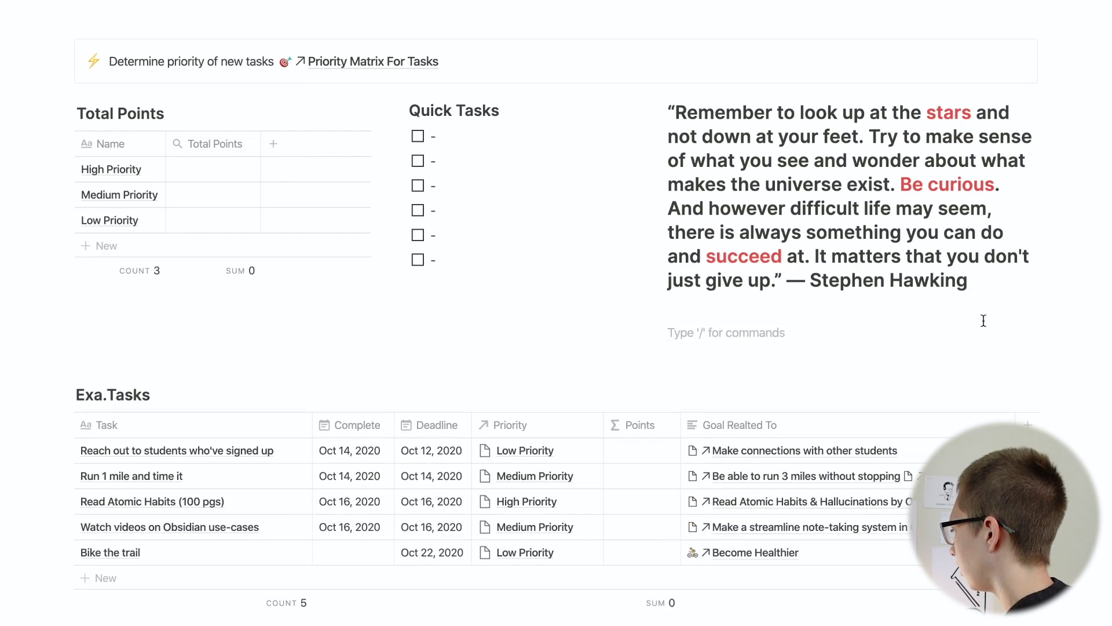
drag(656, 328, 199, 378)
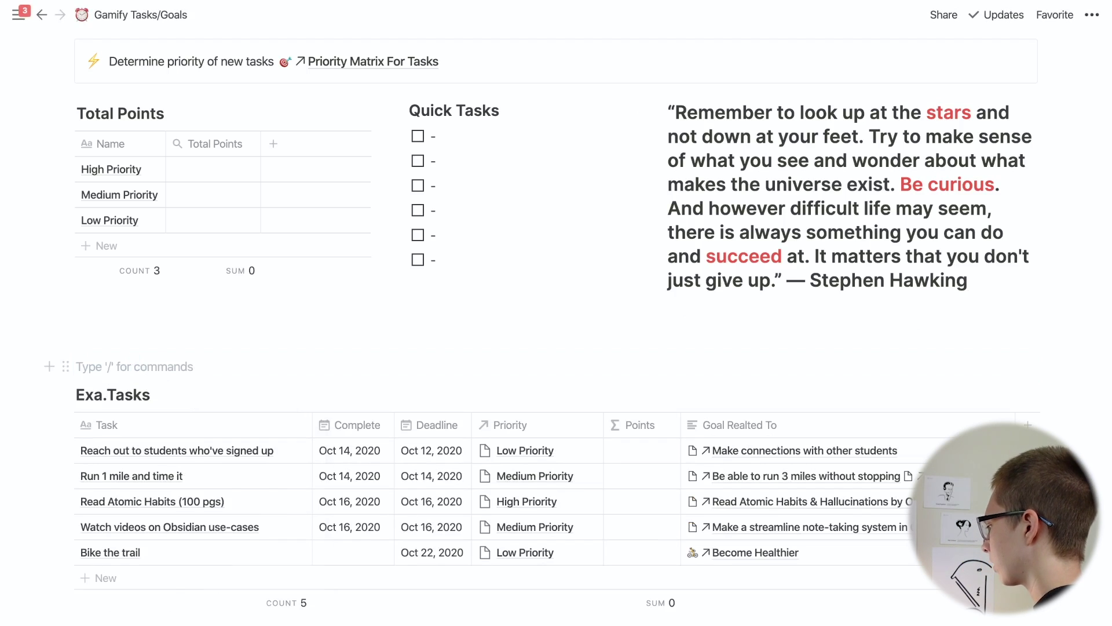
text(/toggle)
key(Return)
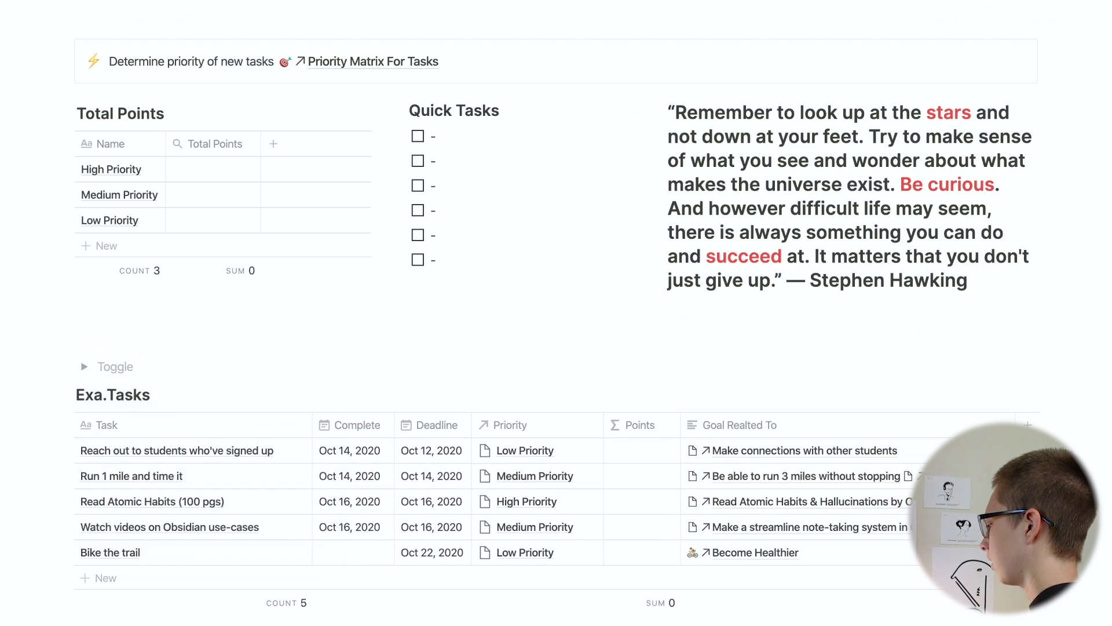
text(Conditions for points)
key(Return)
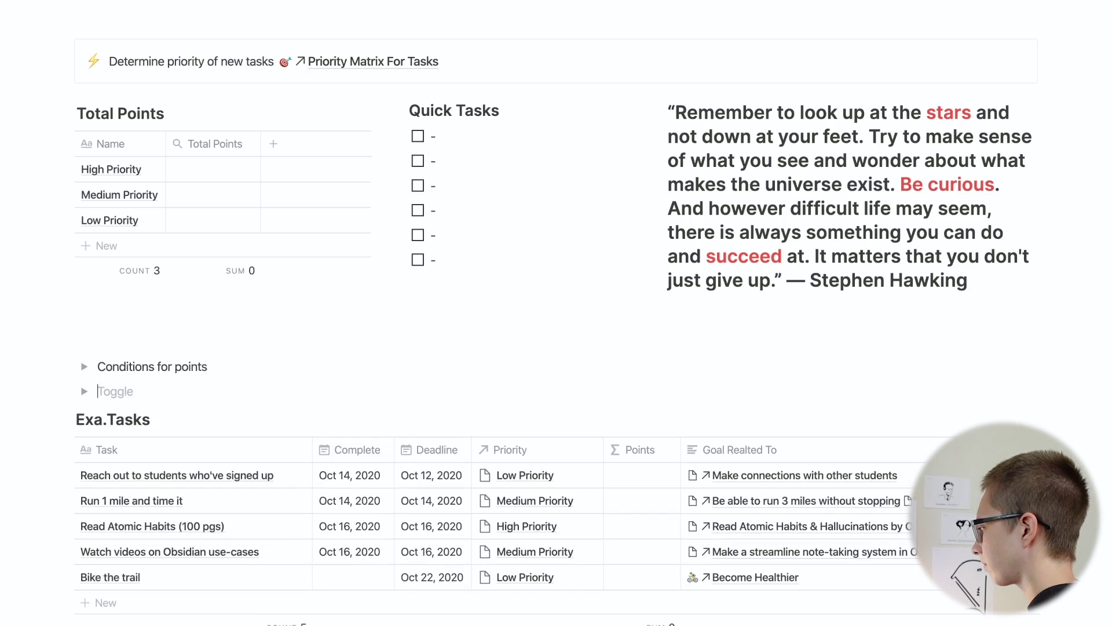
key(BackSpace)
click(84, 366)
click(157, 394)
Write two bullets: completing before the deadline gives 2, on the deadline gives 1, with bold keywords.
text(- If)
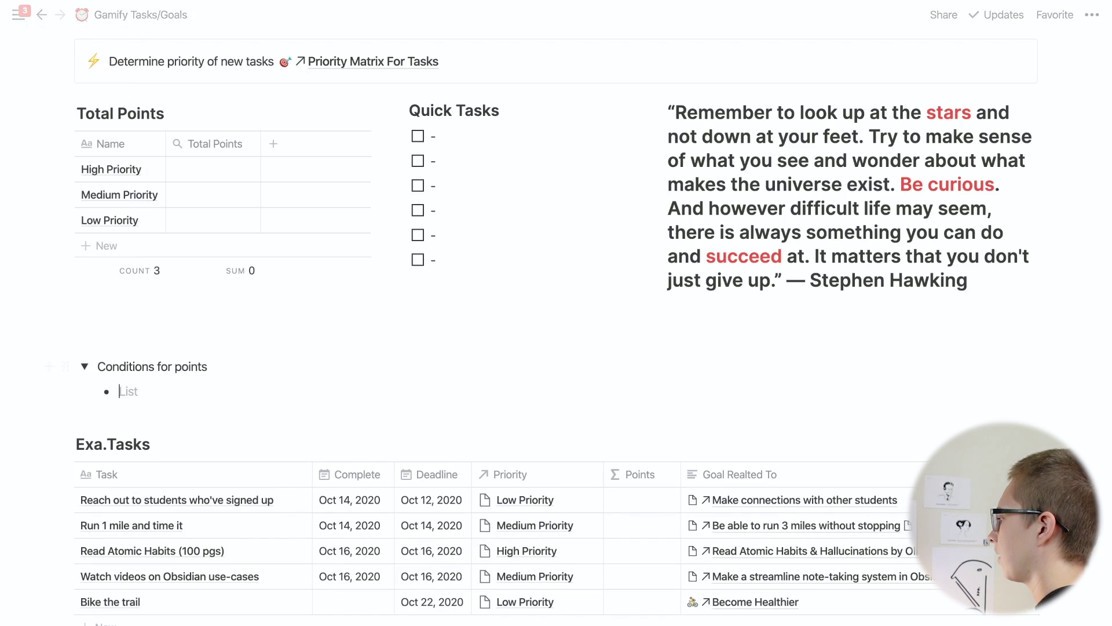
text( I comp)
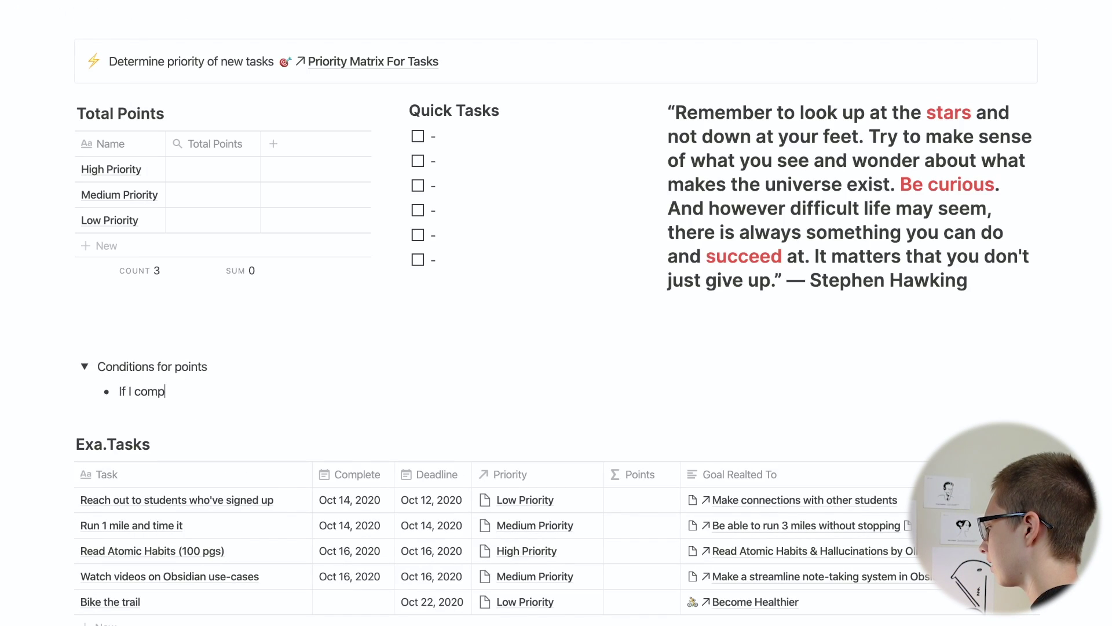
text(lete a tas)
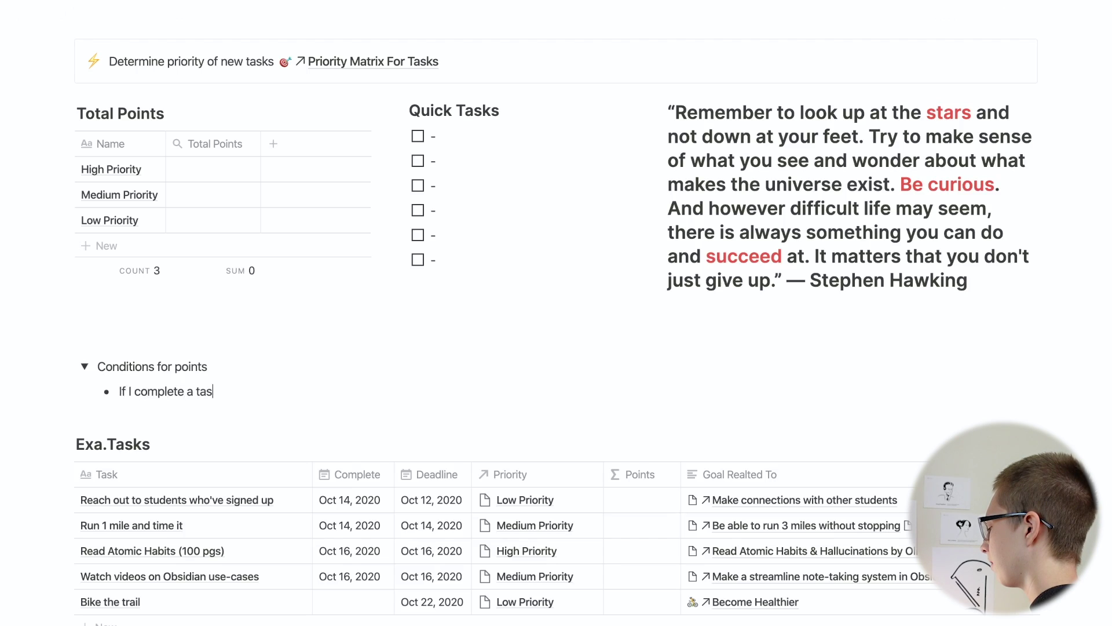
text(k)
key(ctrl+b)
text(before)
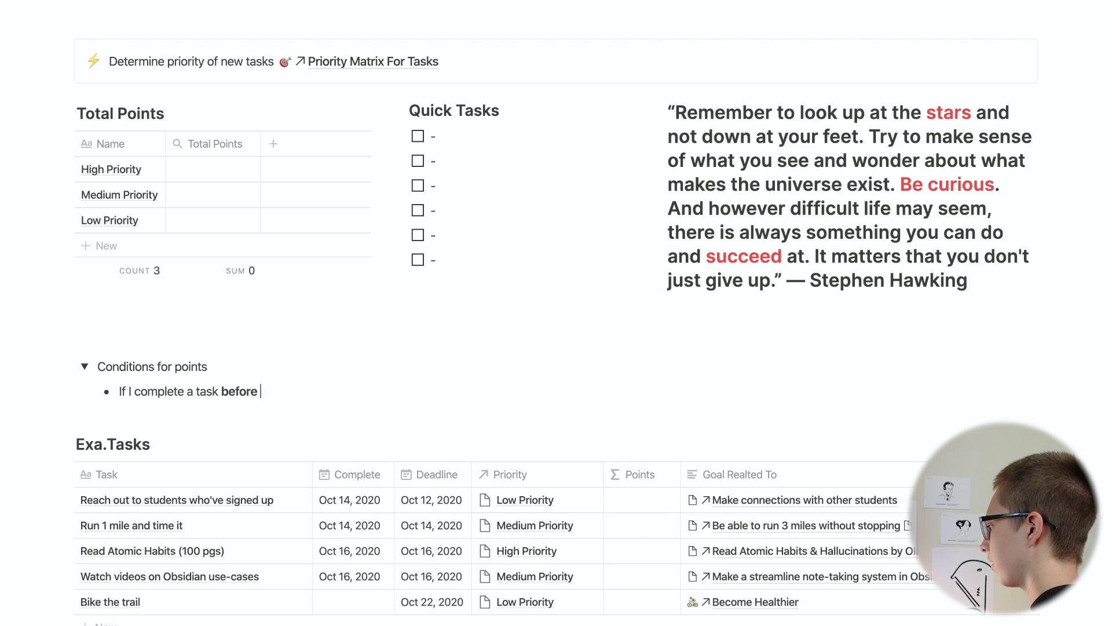
key(ctrl+b)
text(the dea)
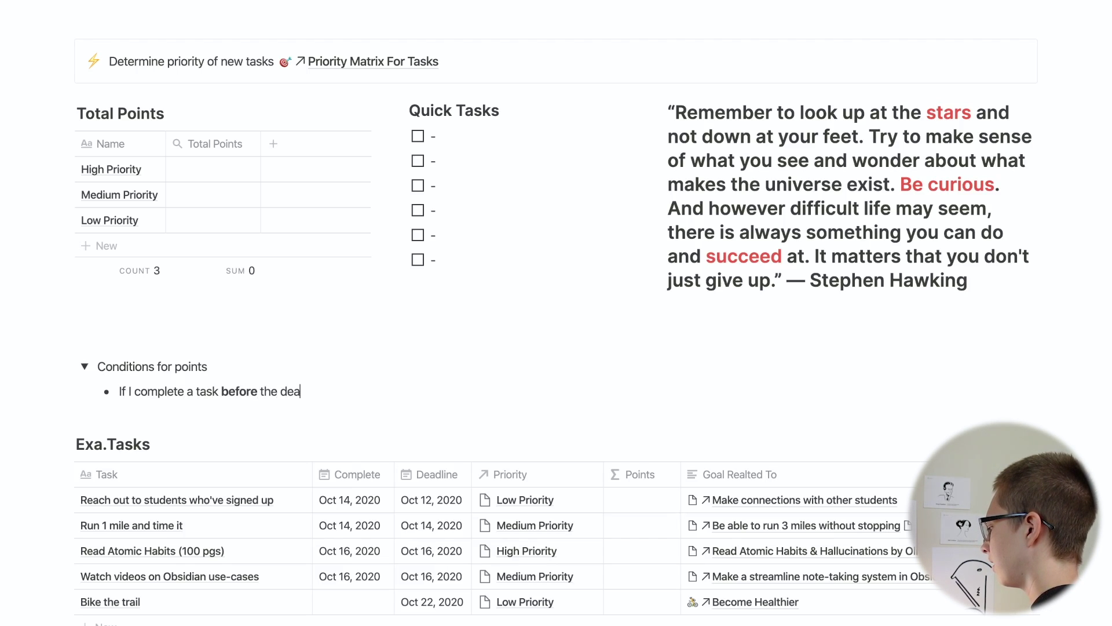
text(dline ... then ...)
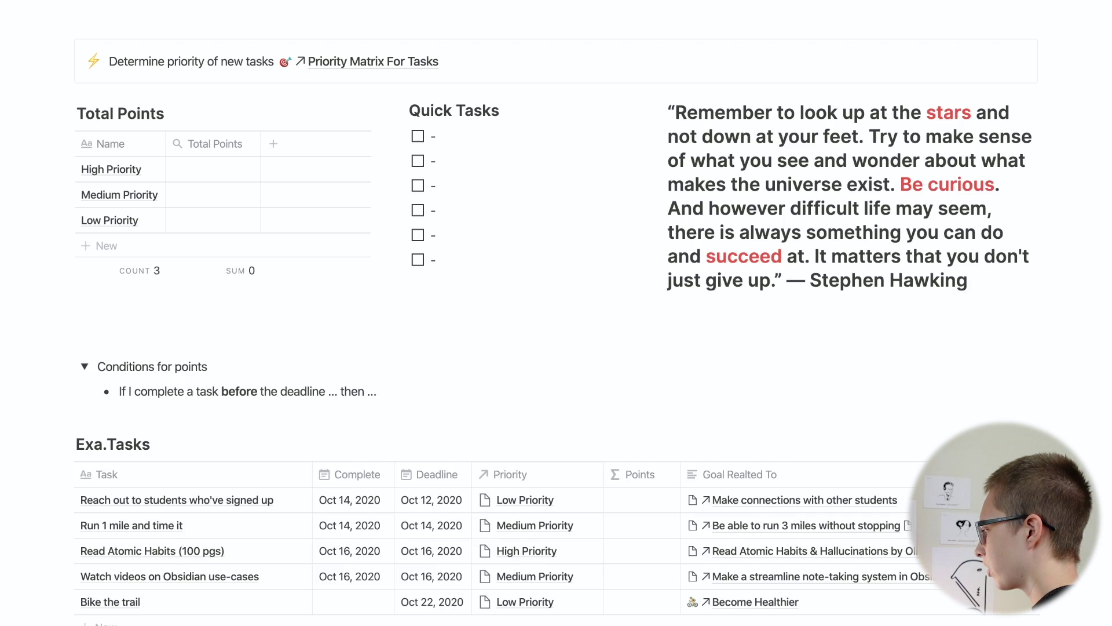
text( 2)
key(Return)
text(IF I complete a t)
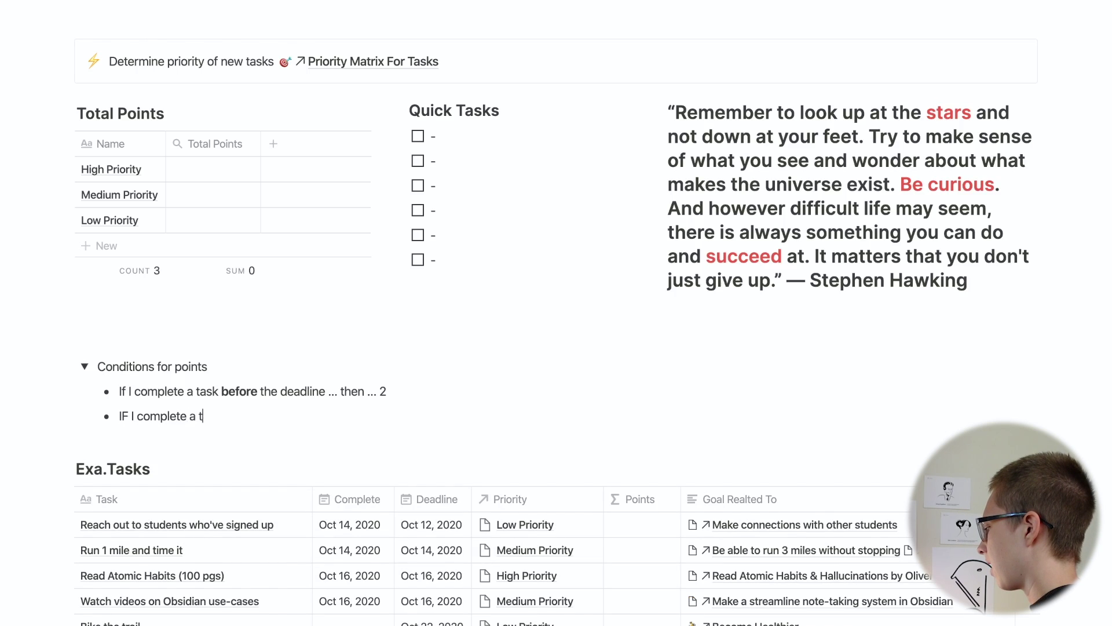
text(ask)
key(ctrl+b)
text(on)
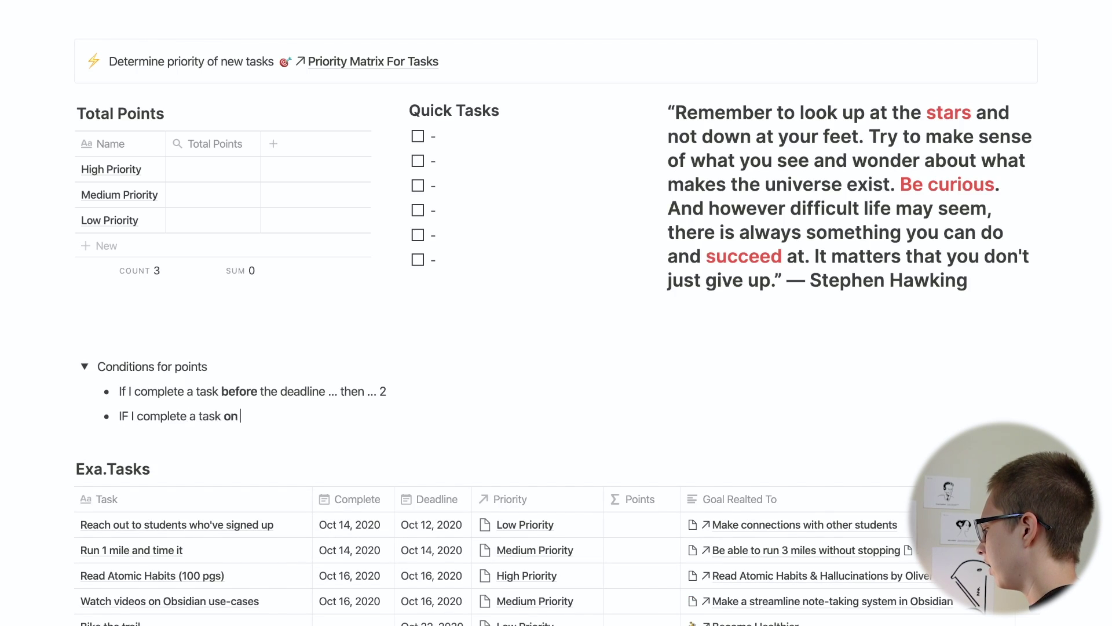
key(ctrl+b)
text(the deadline ... then ... 1)
key(Return)
Add a third bullet, copied from the first, saying completing after the deadline gives -2.
drag(119, 391, 404, 390)
key(ctrl+c)
click(214, 440)
key(ctrl+v)
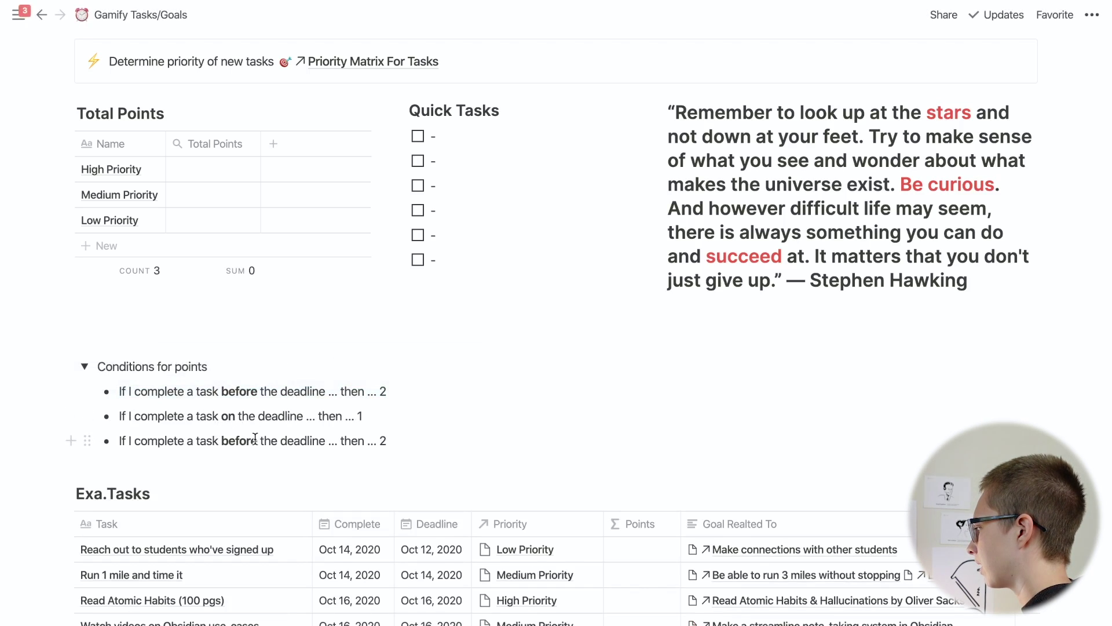
drag(255, 444, 222, 444)
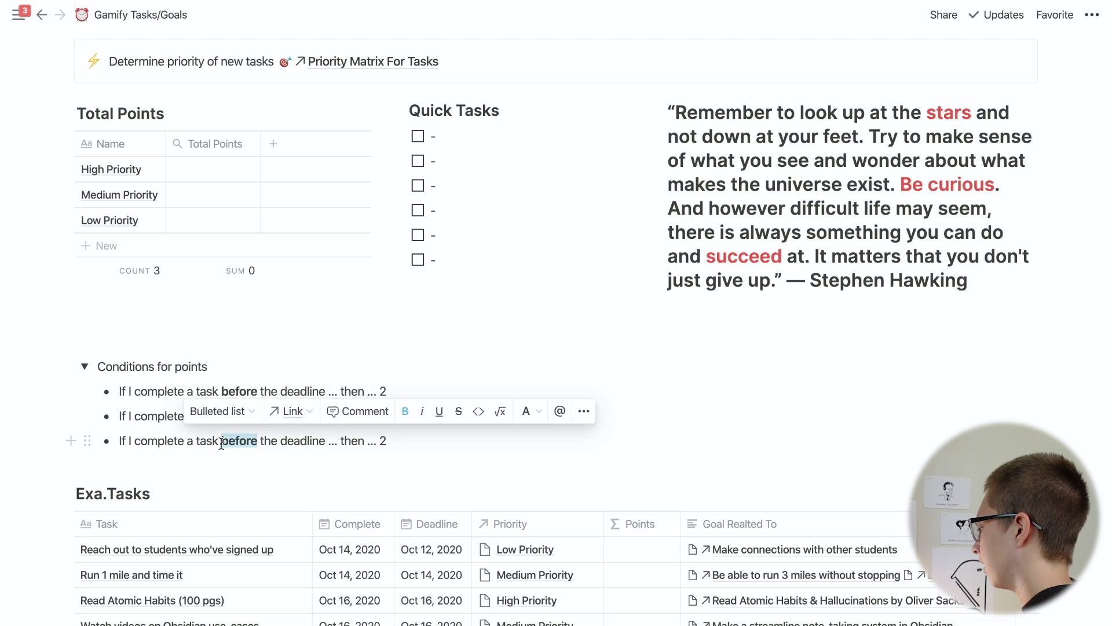
text(after)
double_click(373, 441)
text(-2)
click(529, 412)
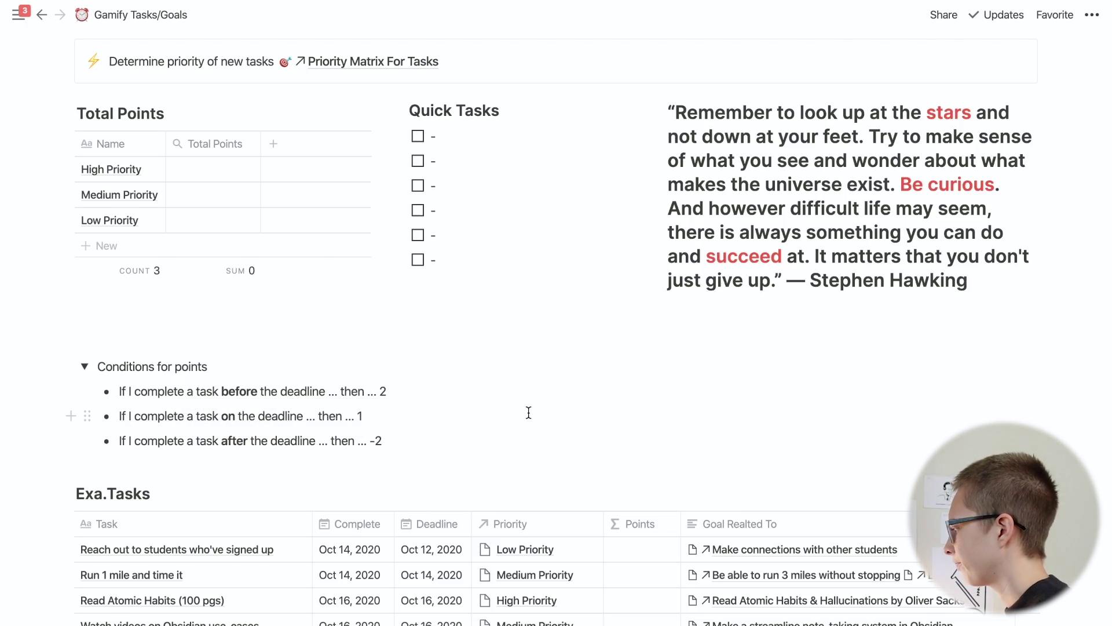
scroll(528, 413, down, 3)
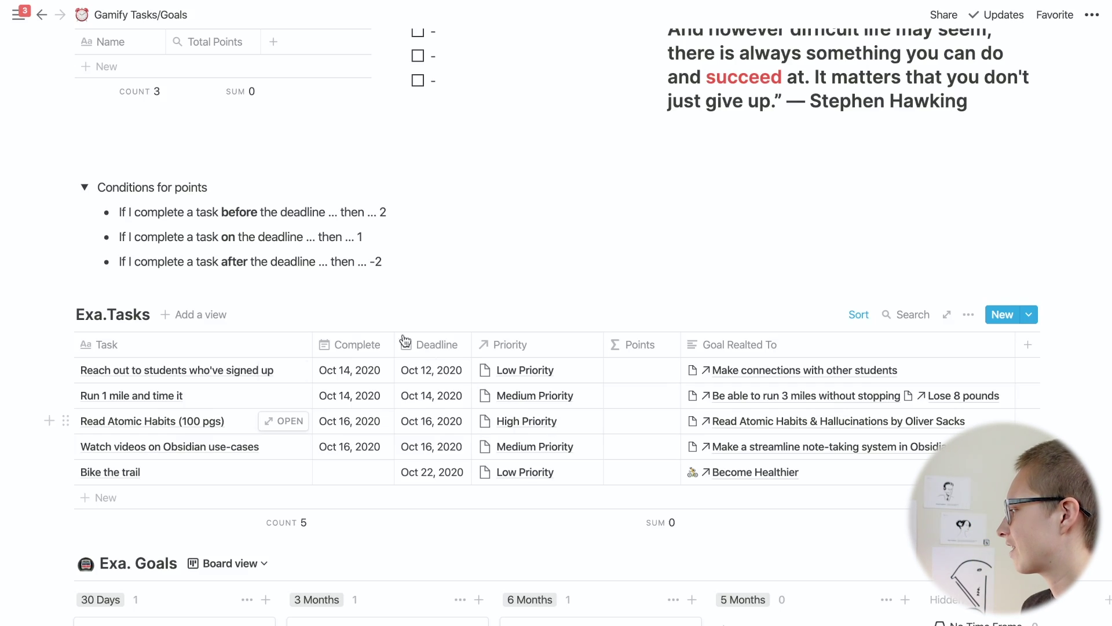
Set the Points column's property type to Formula and open its formula editor.
drag(386, 261, 123, 207)
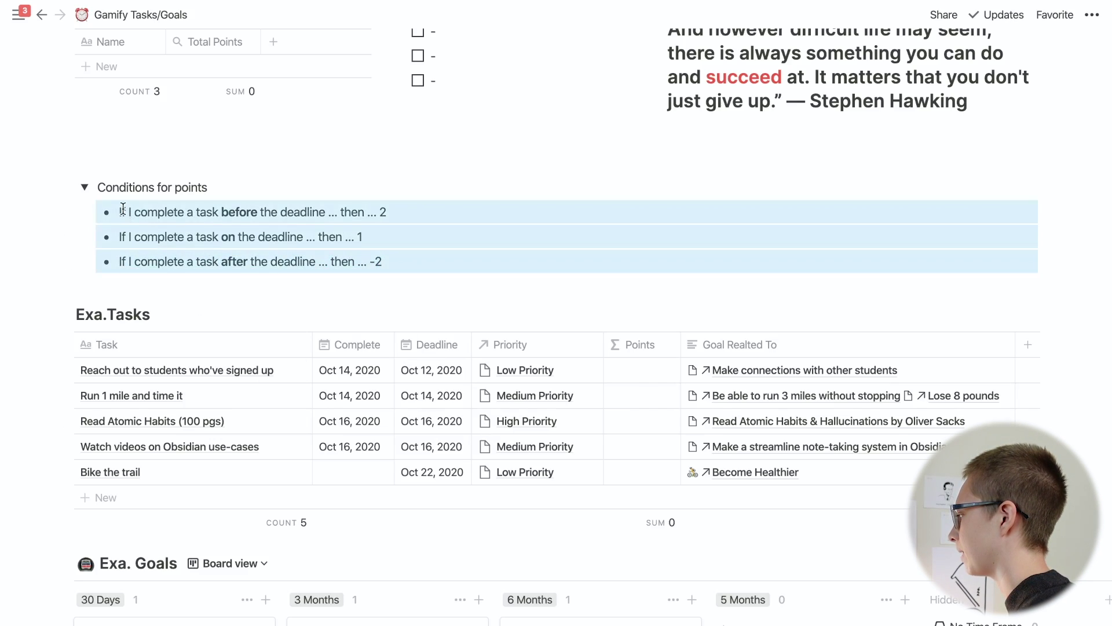
click(123, 208)
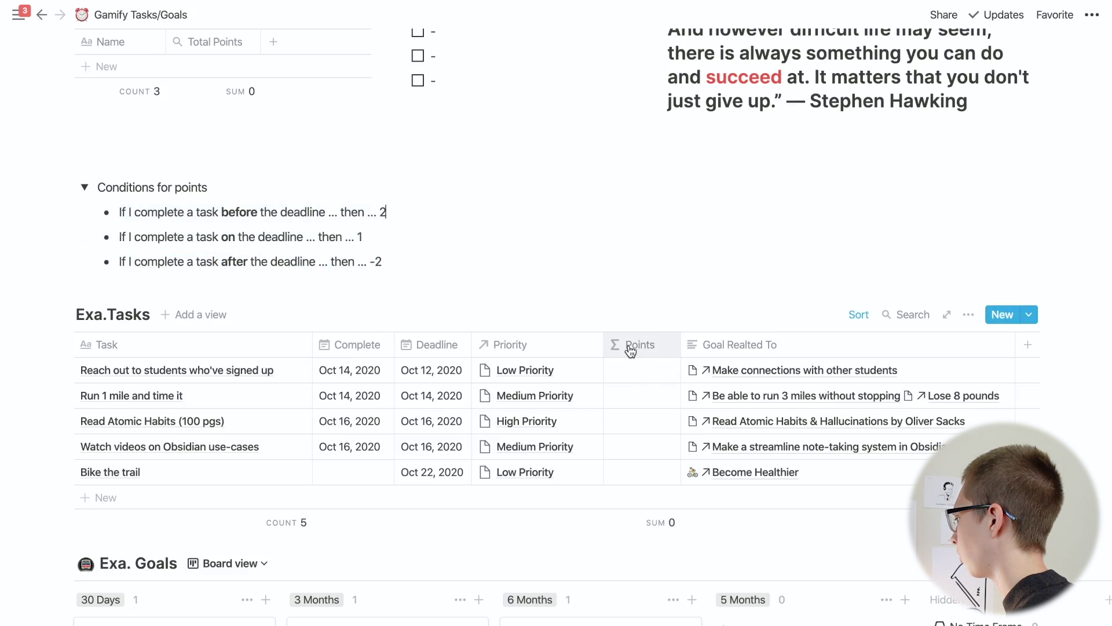
click(629, 345)
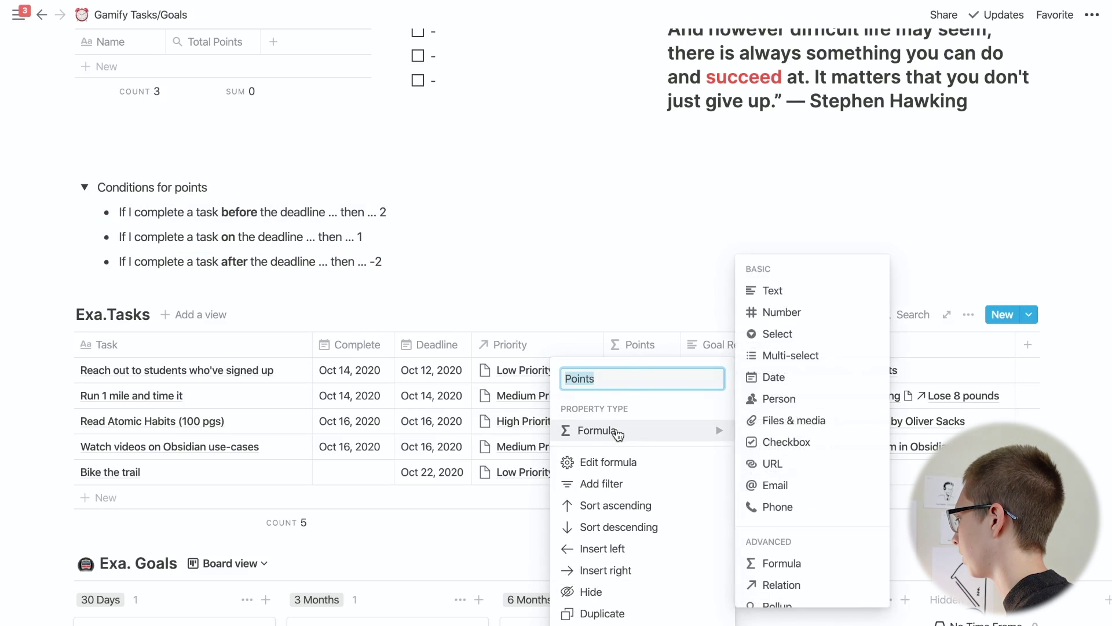
mouse_move(618, 434)
scroll(793, 481, down, 3)
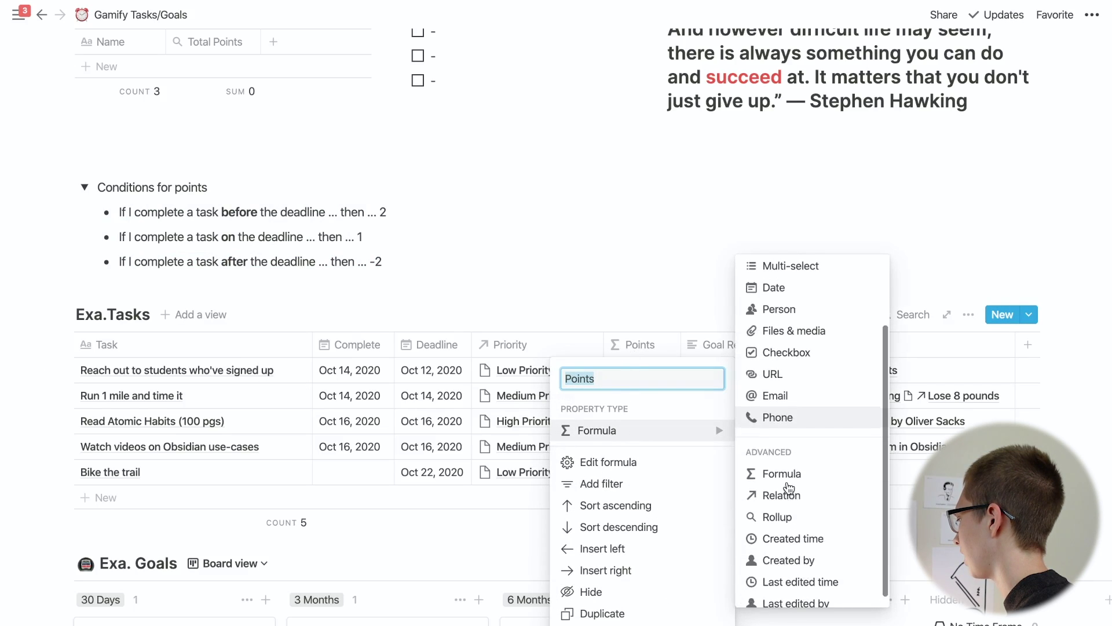
click(785, 475)
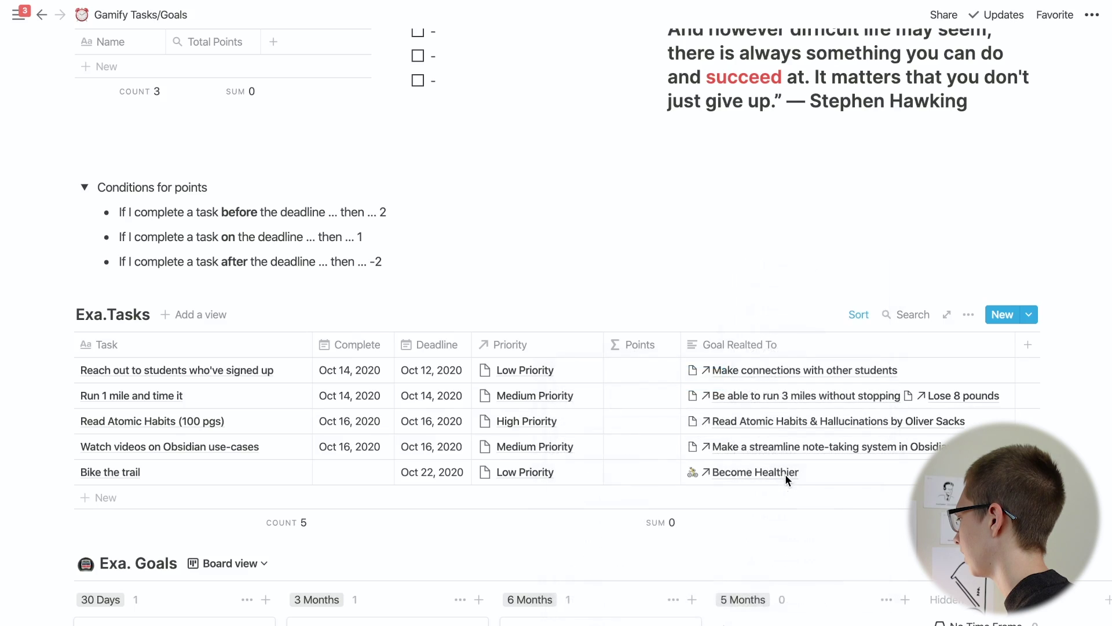
click(641, 368)
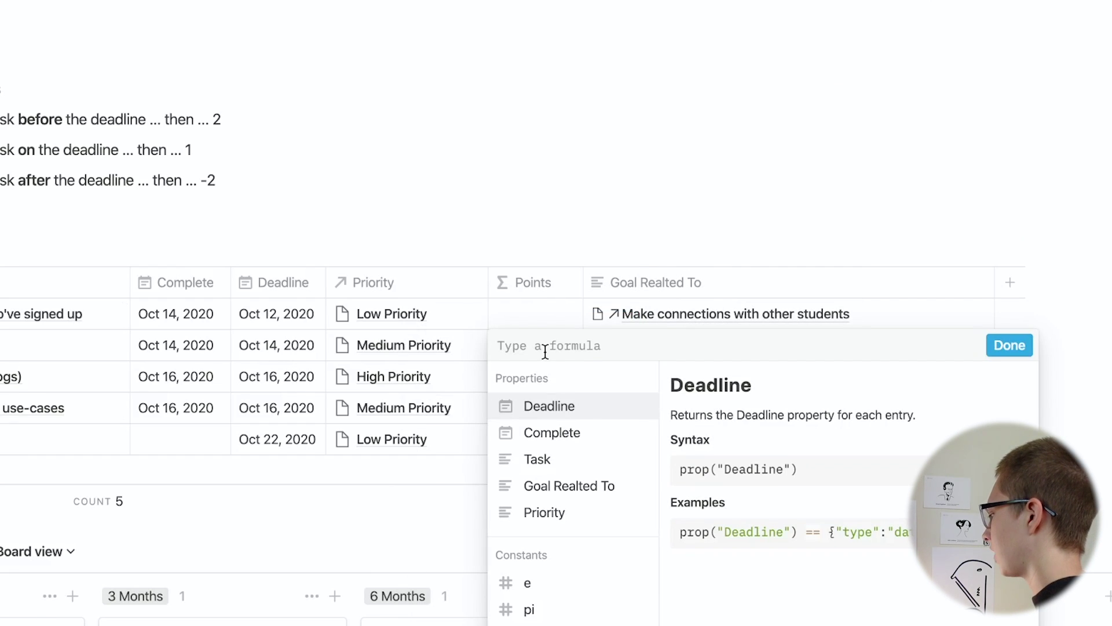
Draft a nested if formula whose first branch returns 2 when Complete < Deadline.
text(if)
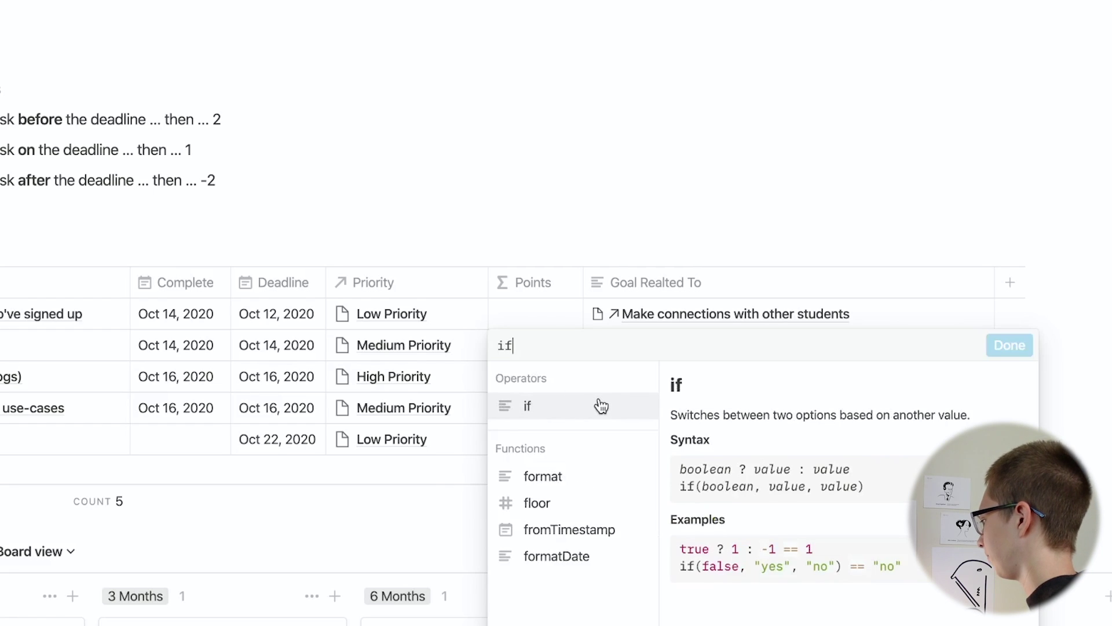
text((__,)
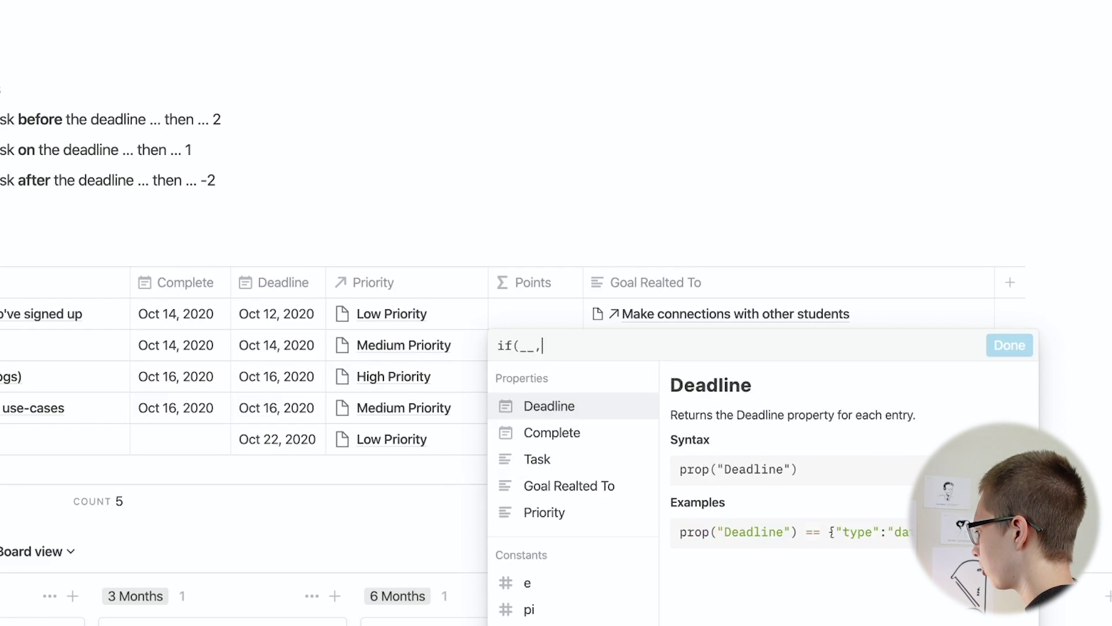
text(__, if(__,__, )
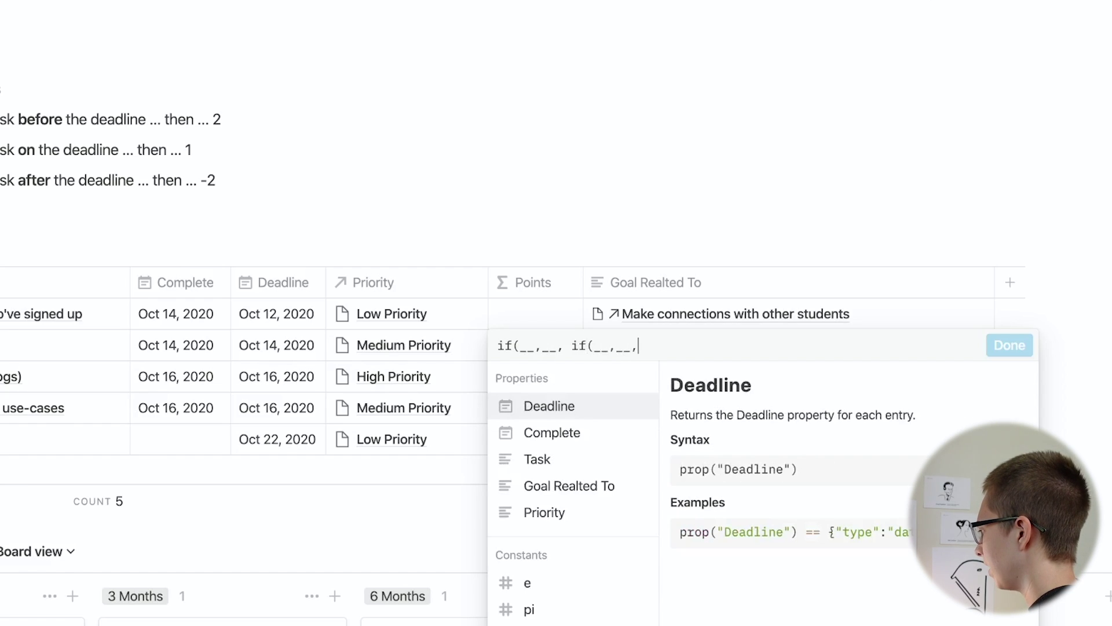
text(if(__,__,)
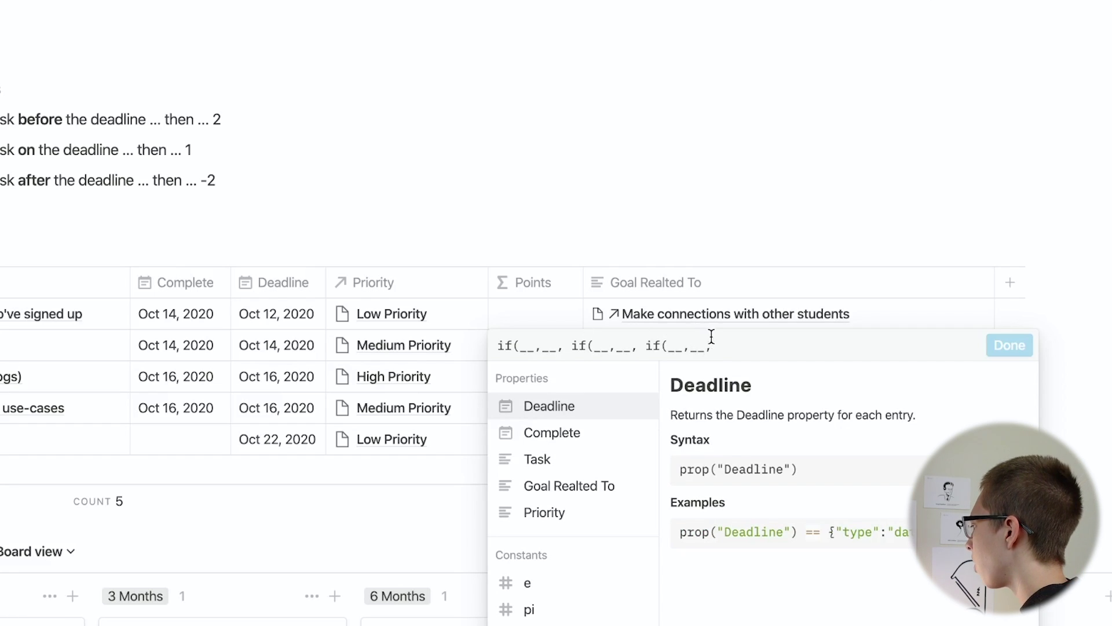
drag(706, 343, 502, 343)
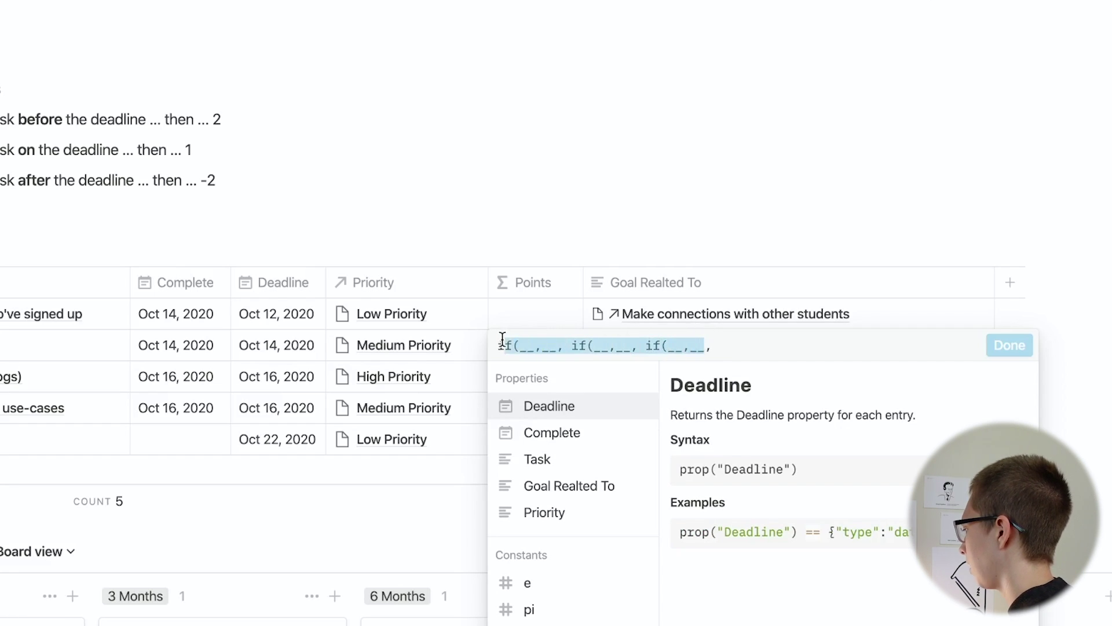
click(775, 348)
text(__)
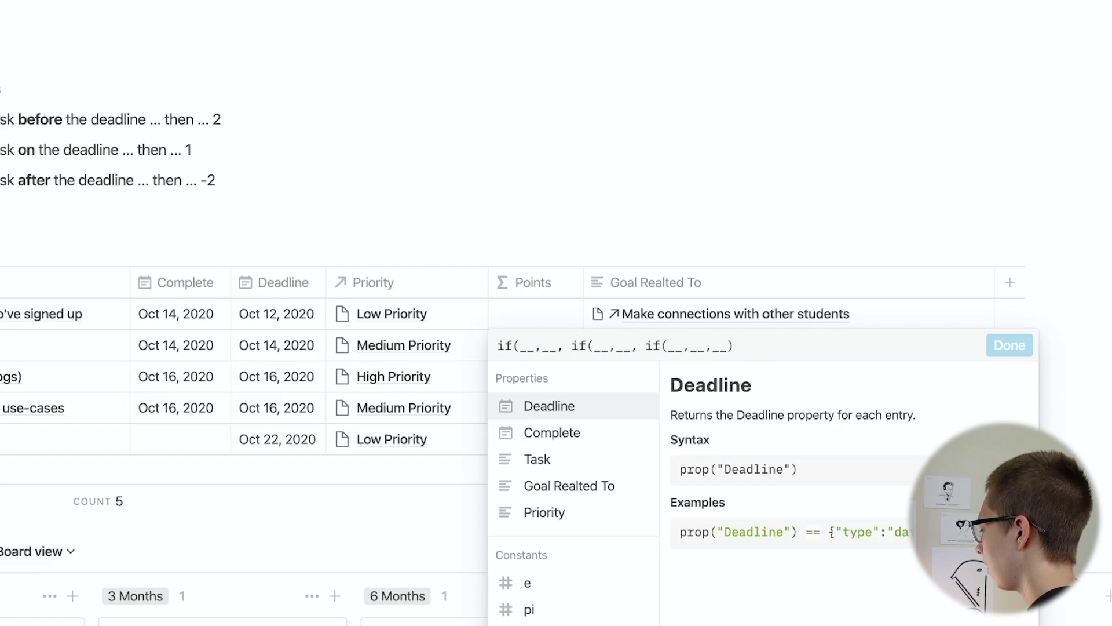
text())
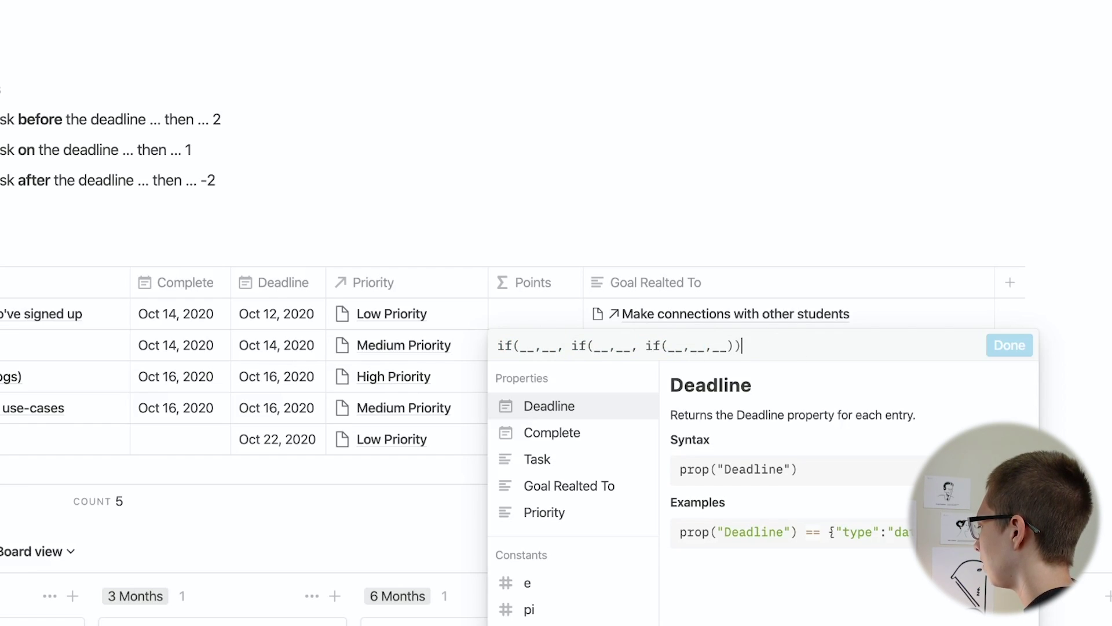
drag(751, 347, 492, 346)
click(531, 346)
double_click(527, 347)
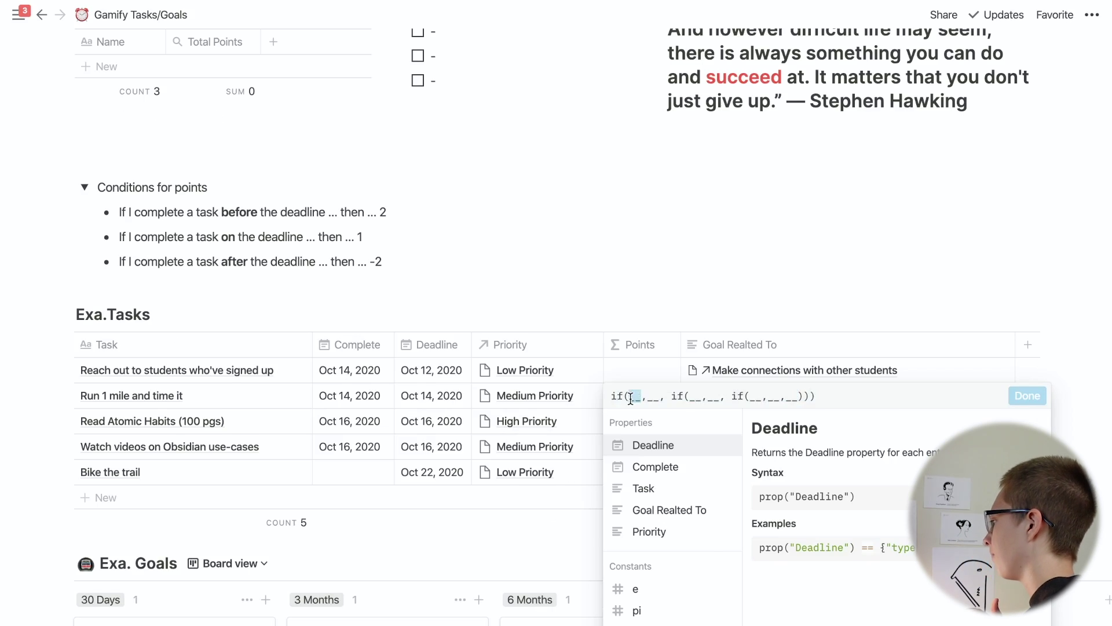
text(prop)
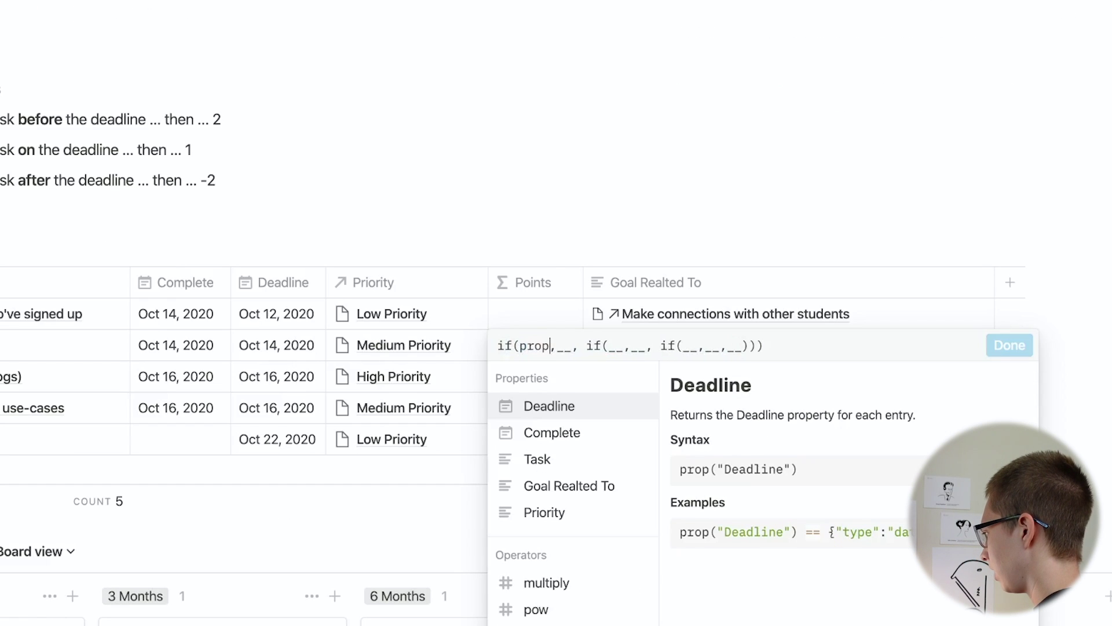
click(544, 435)
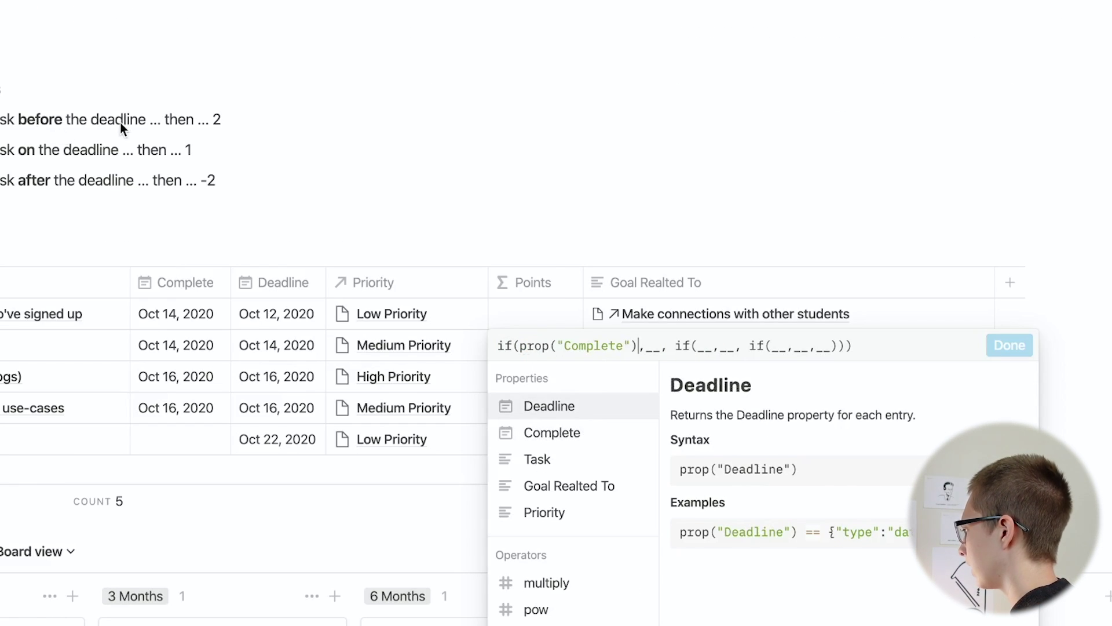
text(< pro)
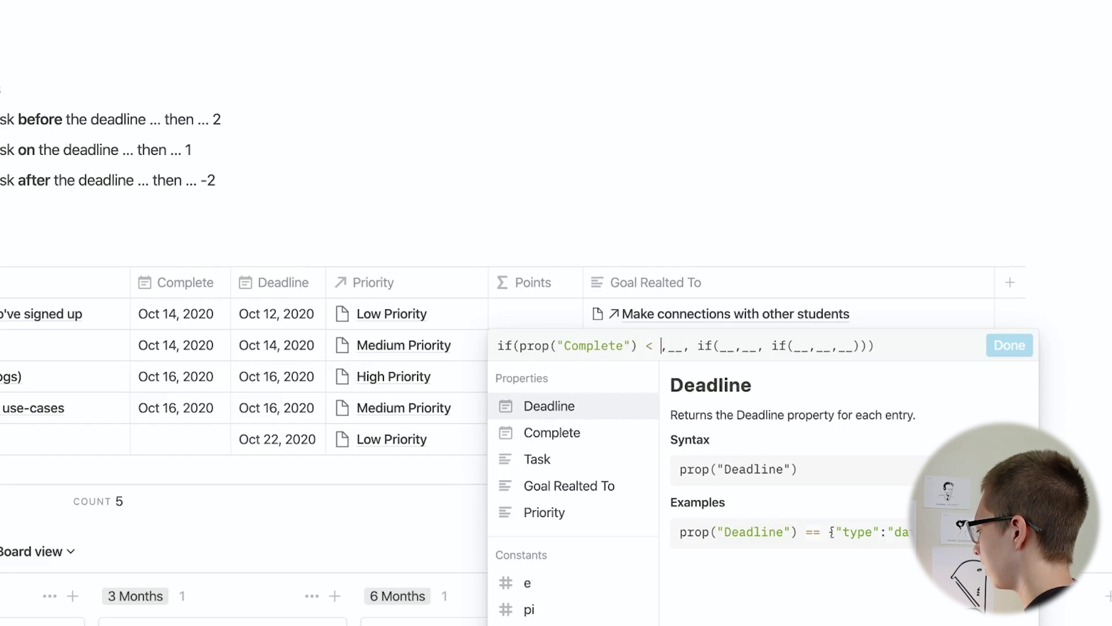
click(595, 410)
text(2)
Make the second branch return 1 when Complete == Deadline.
double_click(846, 346)
text(prop)
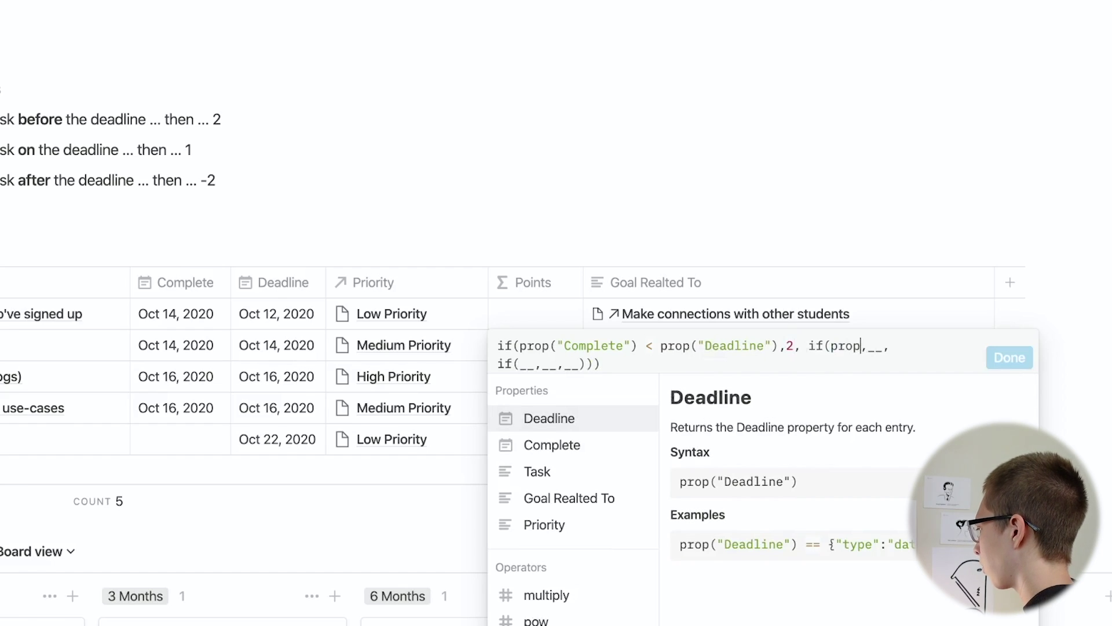
click(608, 447)
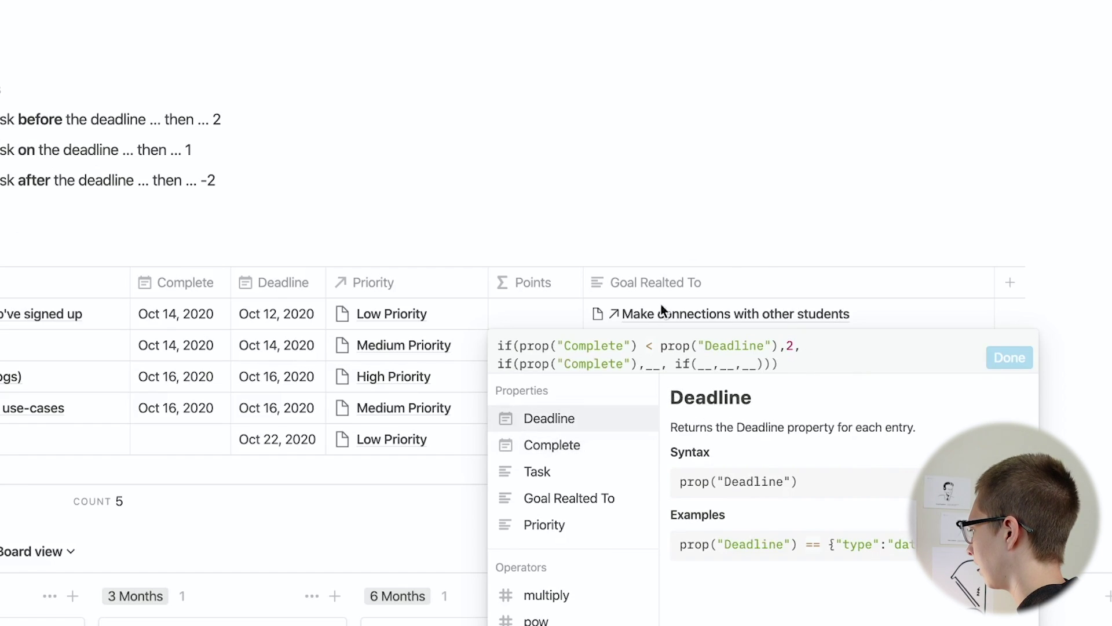
text(== p)
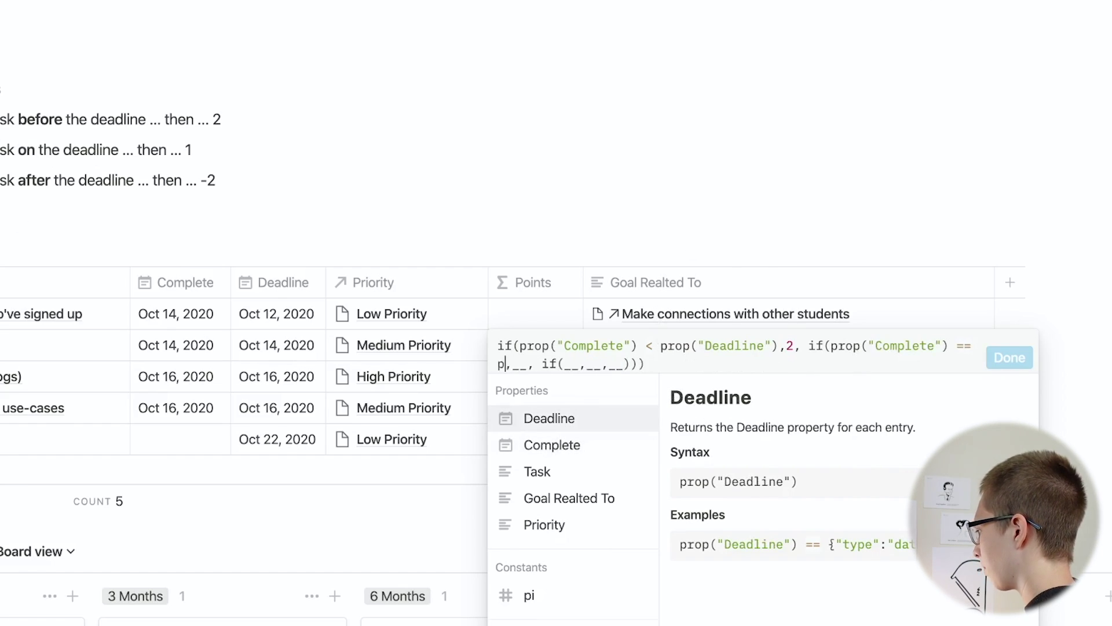
text(rop)
click(616, 419)
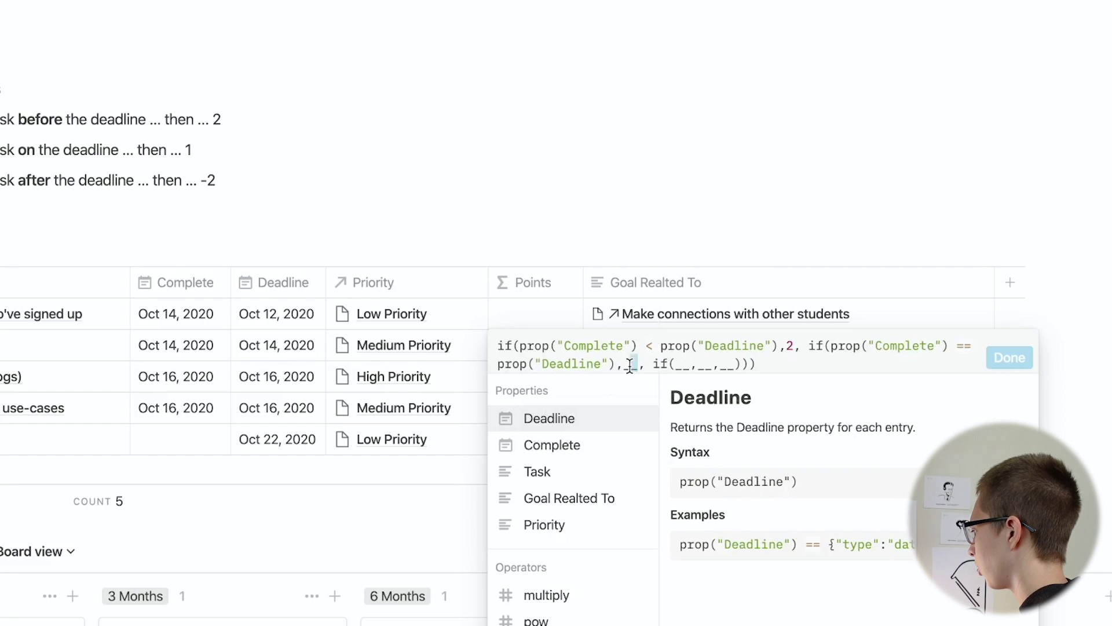
text(1)
Make the innermost branch return -2 when Complete > Deadline, else 0, and confirm the formula.
click(666, 367)
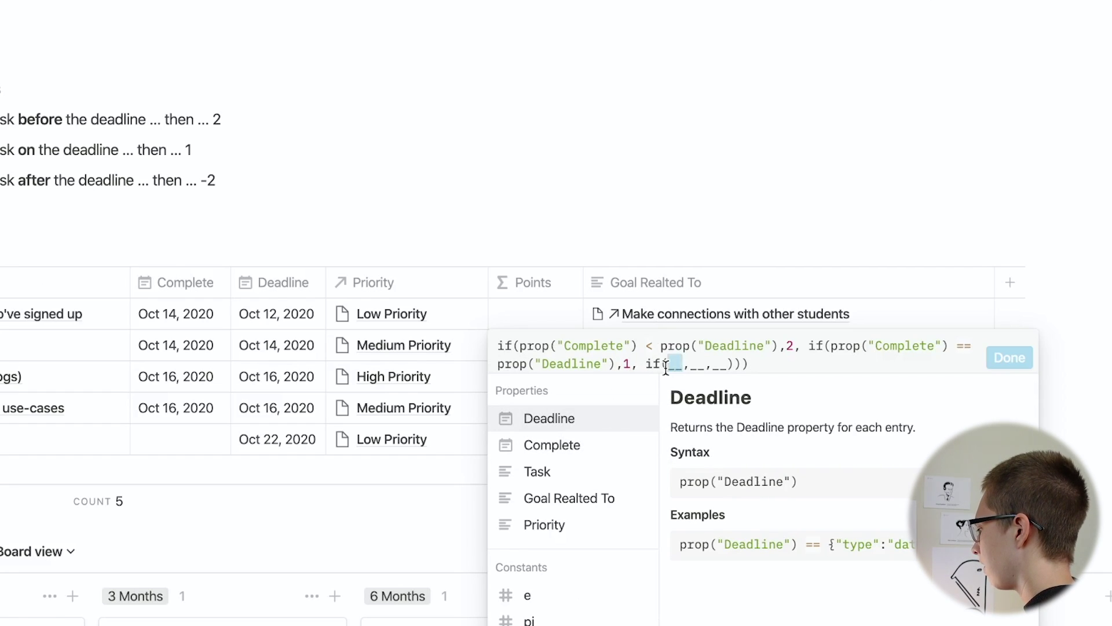
text(prop)
click(585, 447)
text(> prop)
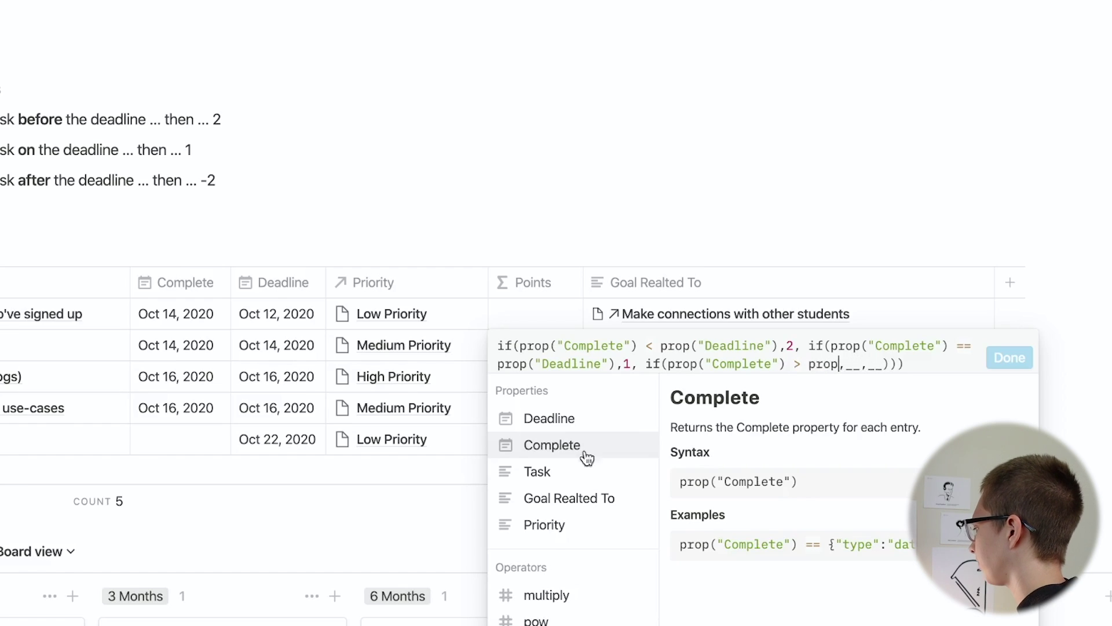
click(555, 407)
double_click(631, 382)
text(-2)
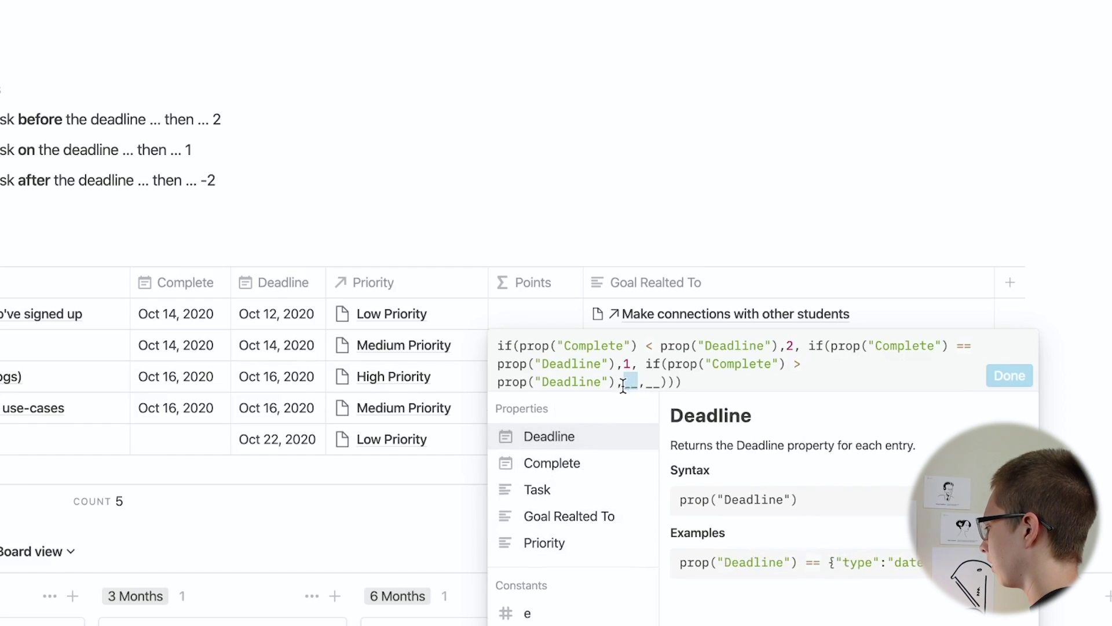
double_click(649, 382)
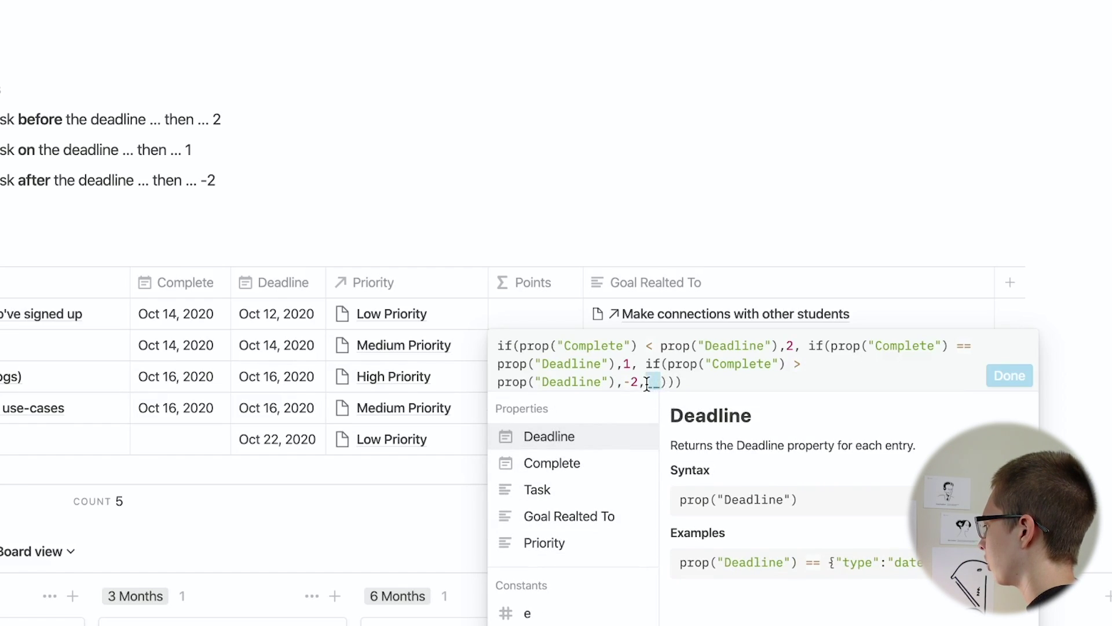
text(0)
key(Return)
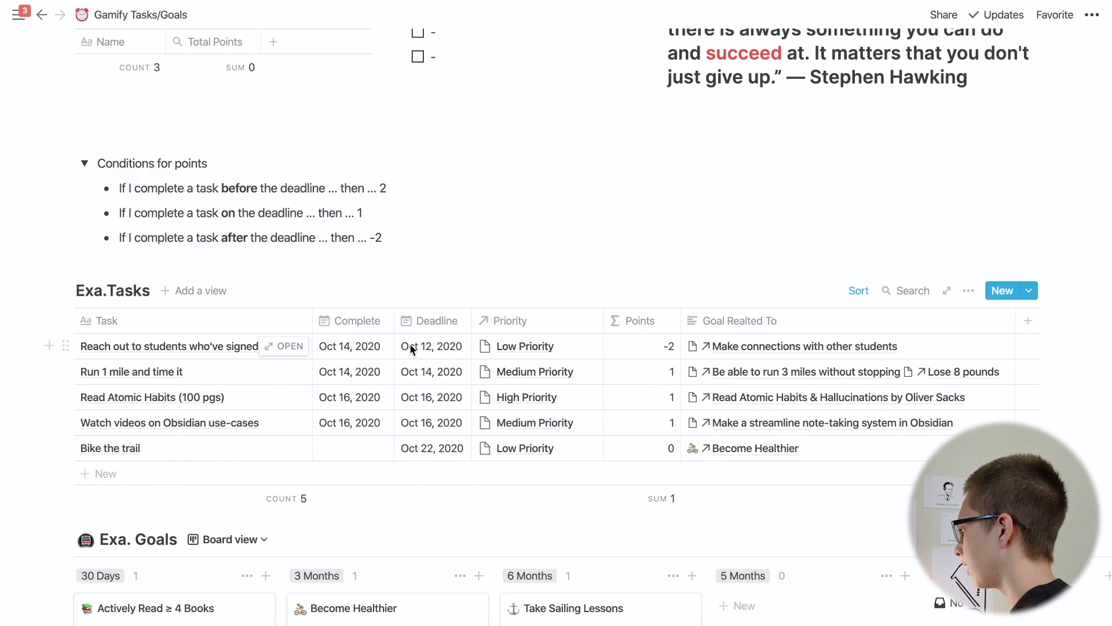
Set Read Atomic Habits' Complete date to Oct 15.
click(346, 354)
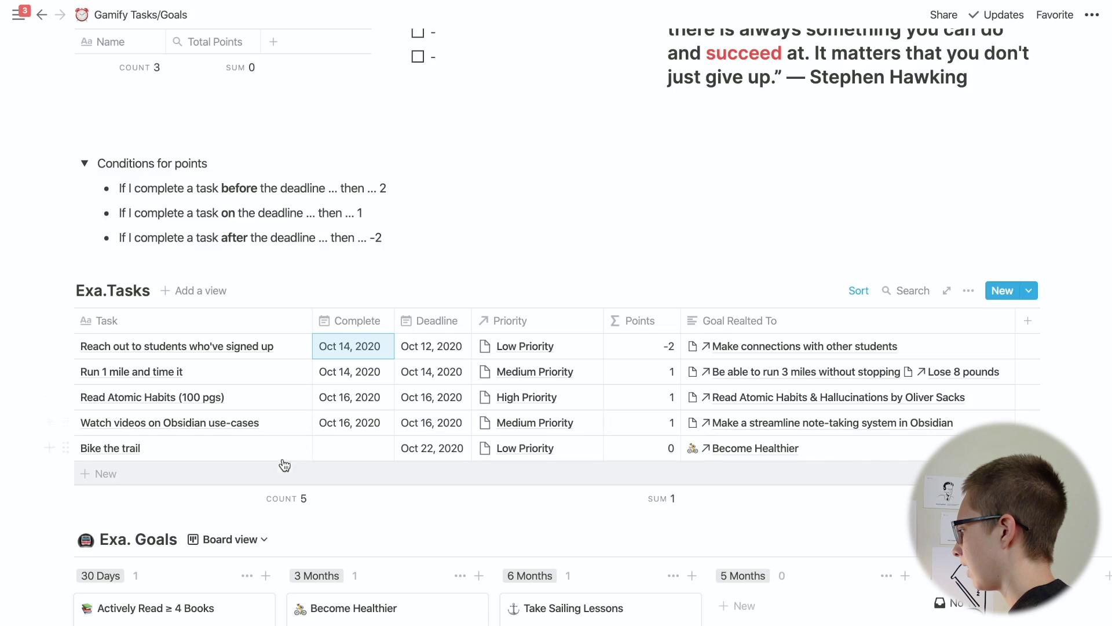
click(362, 401)
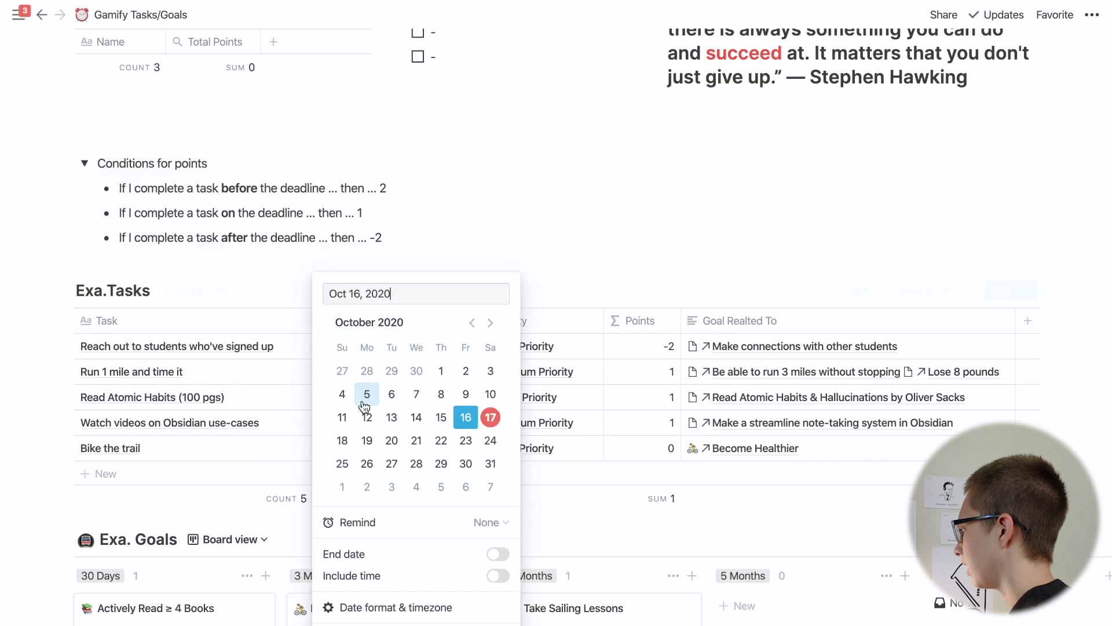
click(441, 418)
key(Escape)
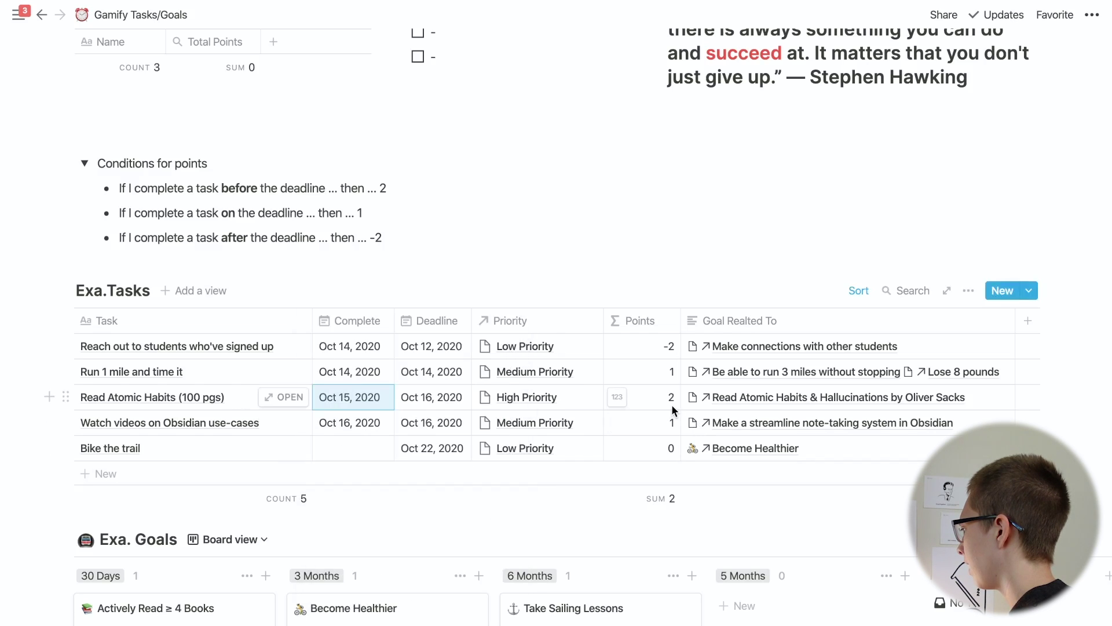
Check the Points and Priority footer calculation menus without changing them.
click(660, 498)
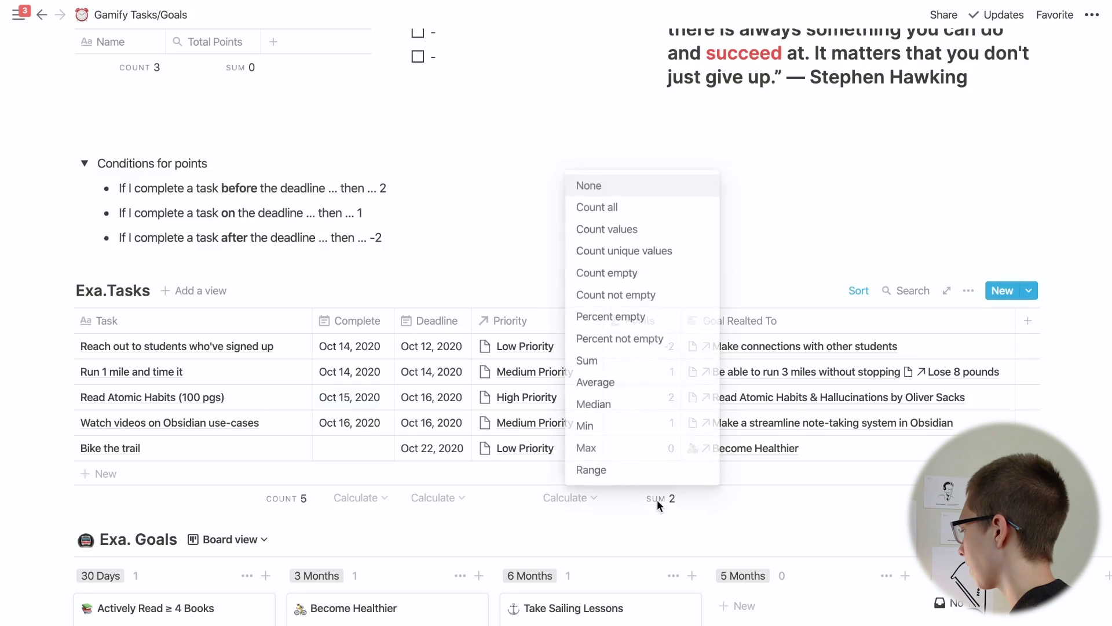
click(530, 506)
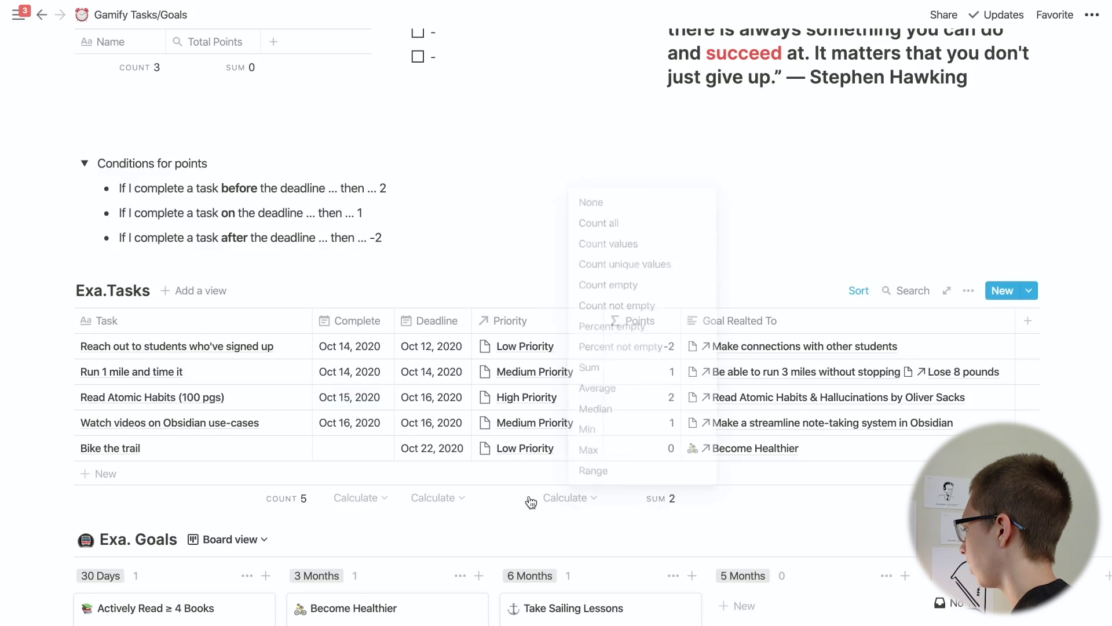
click(564, 504)
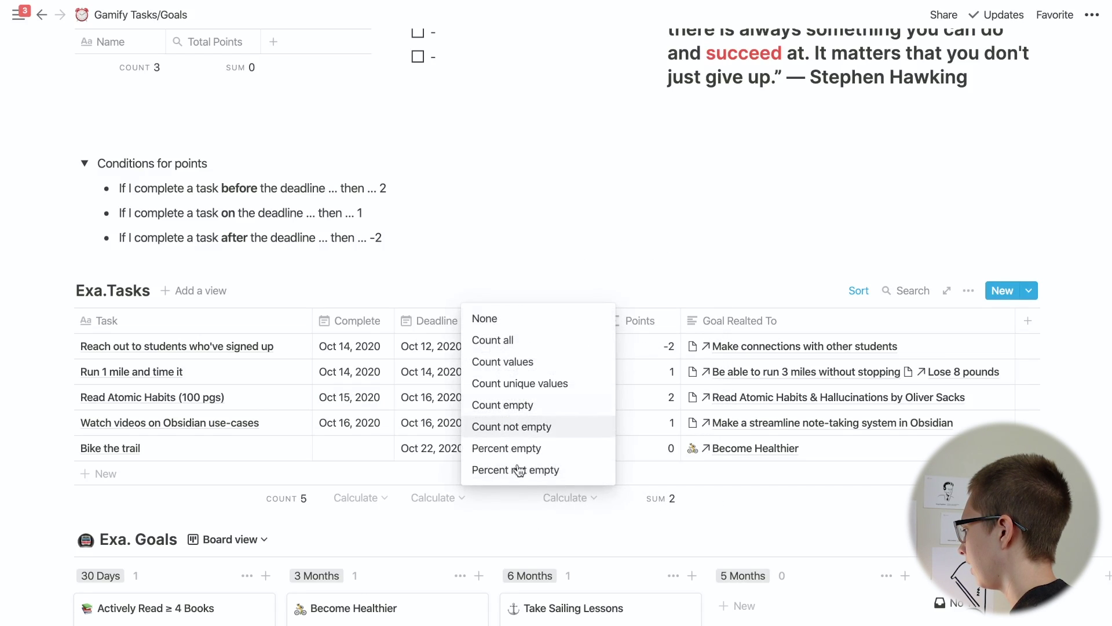
click(659, 492)
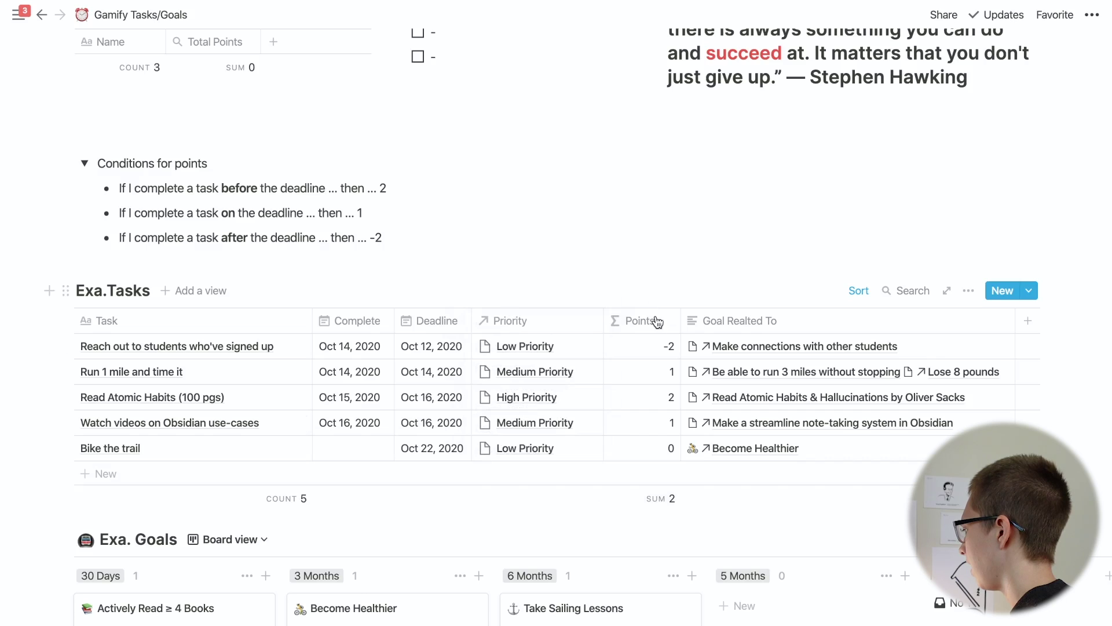
click(664, 498)
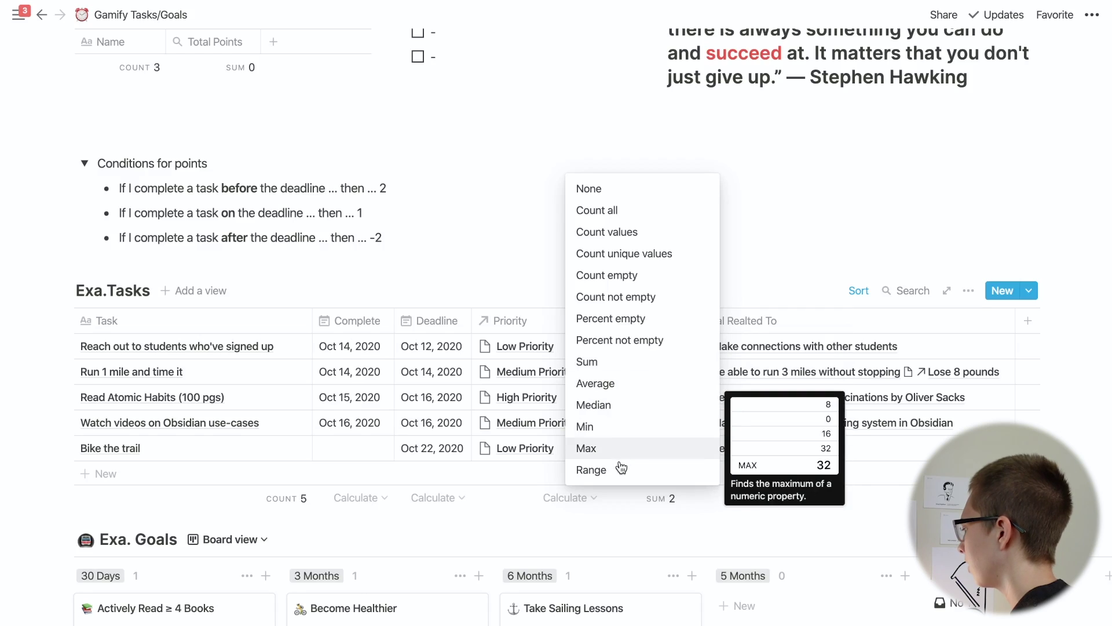
click(509, 234)
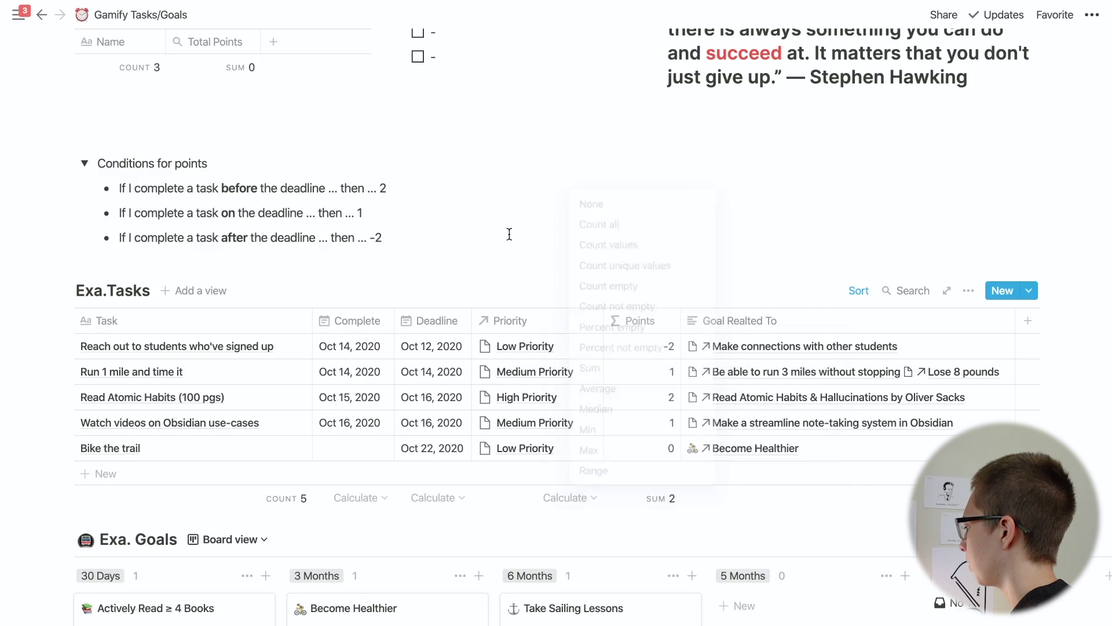
scroll(509, 234, up, 3)
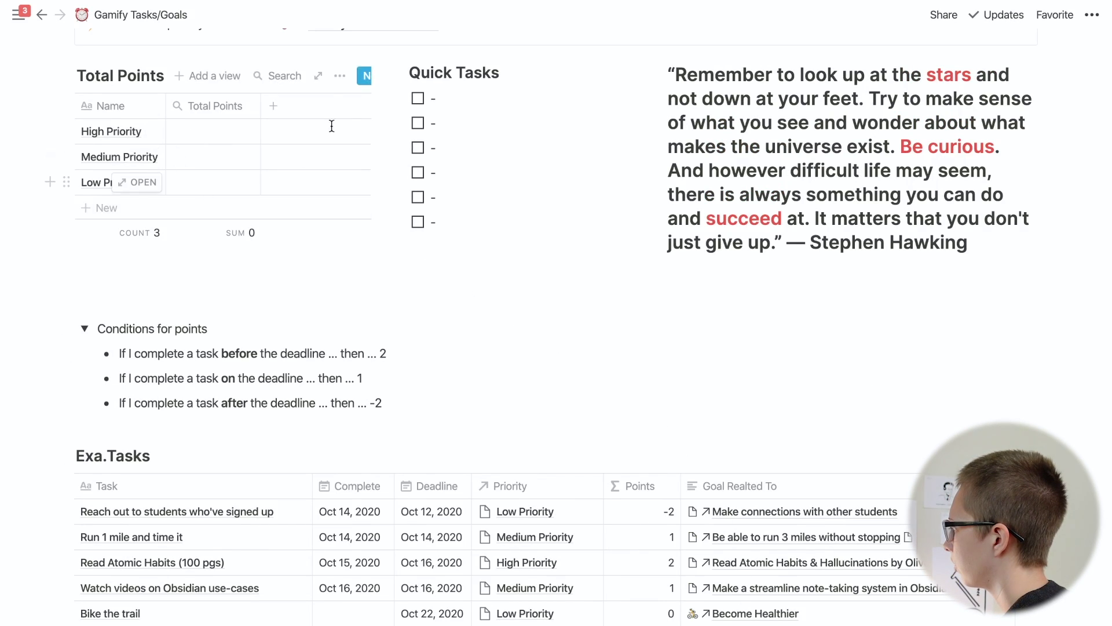
Inspect the Total Points column settings, the Medium Priority page and the existing relations.
scroll(165, 123, up, 2)
click(230, 214)
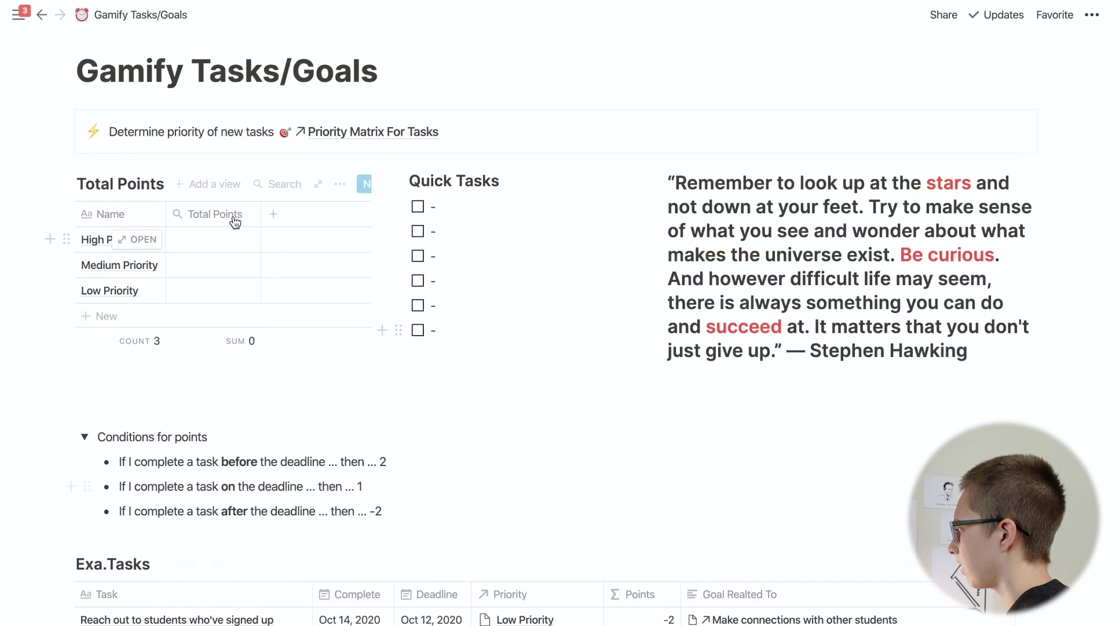
mouse_move(223, 306)
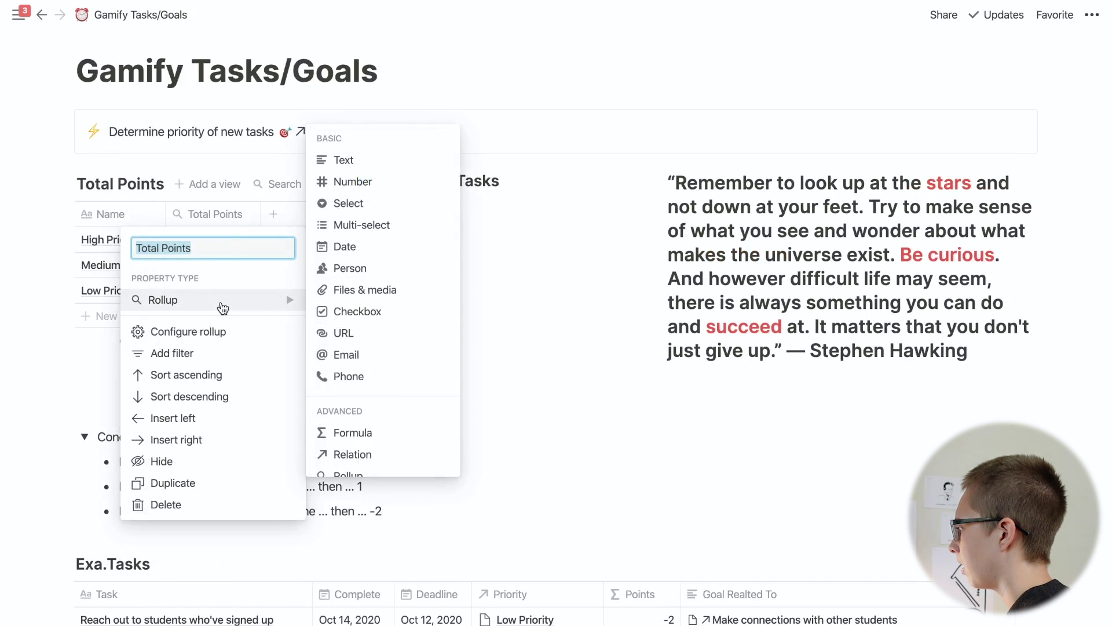
click(124, 213)
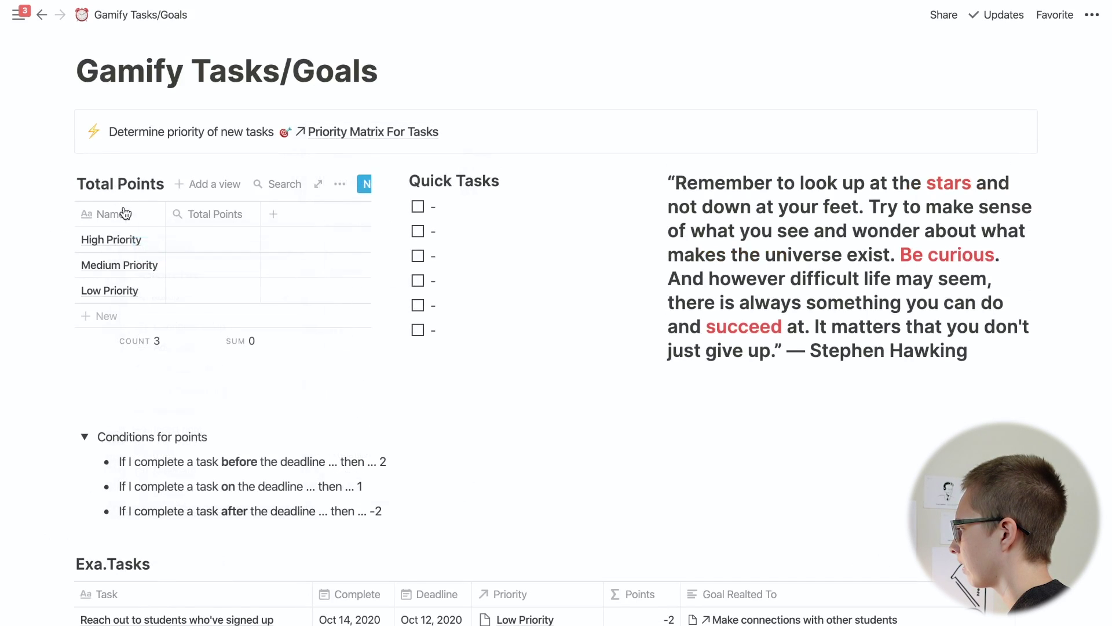
click(145, 267)
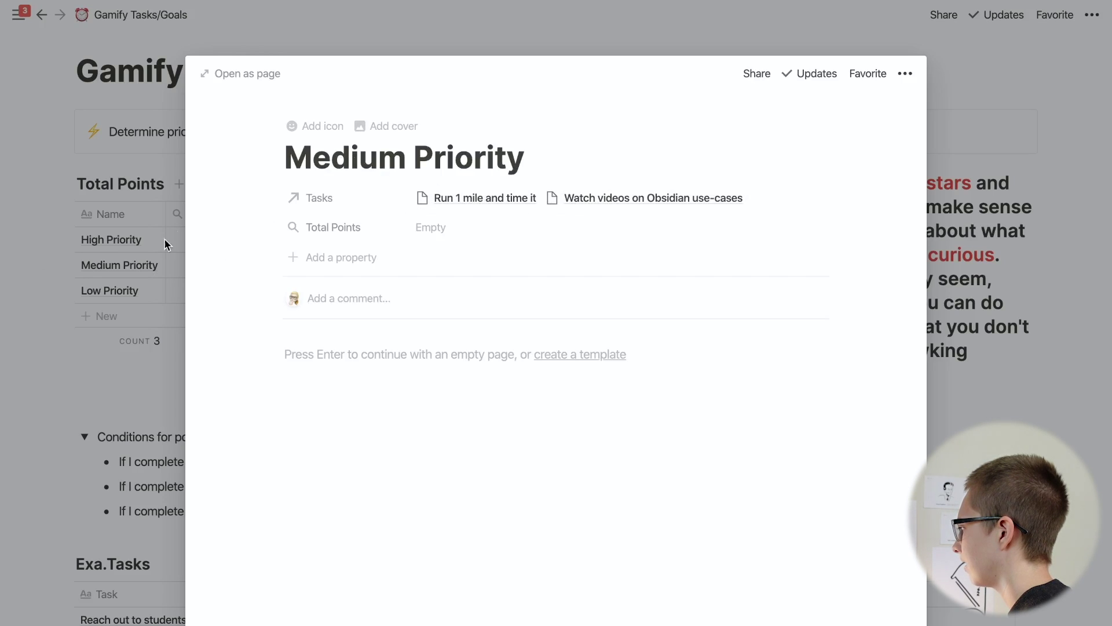
click(147, 242)
scroll(409, 545, down, 3)
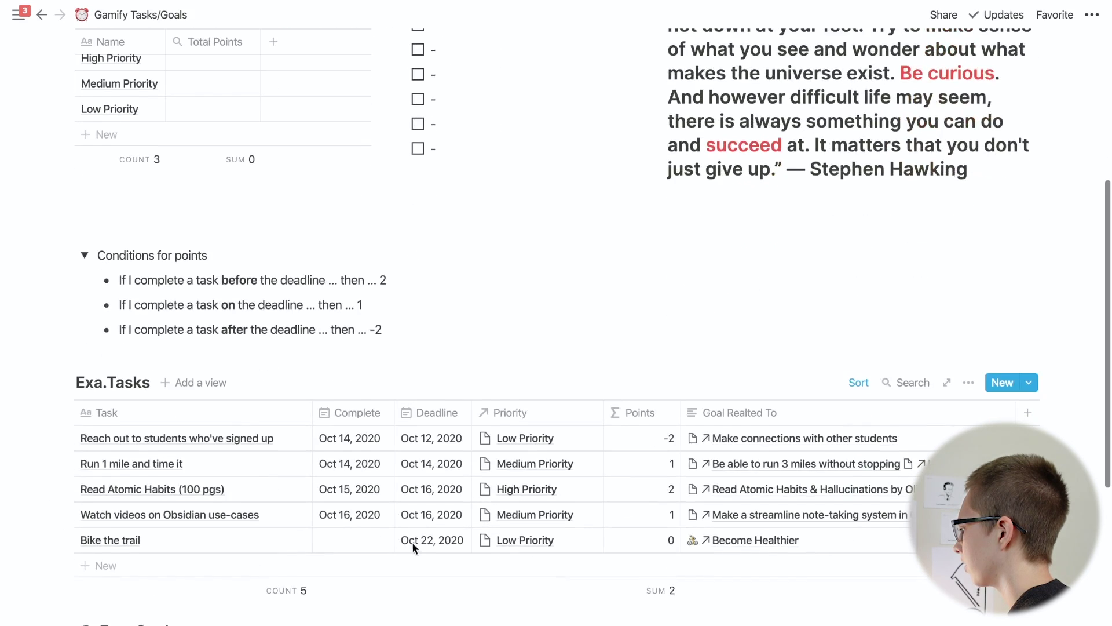
scroll(400, 398, up, 1)
scroll(401, 397, up, 3)
click(234, 205)
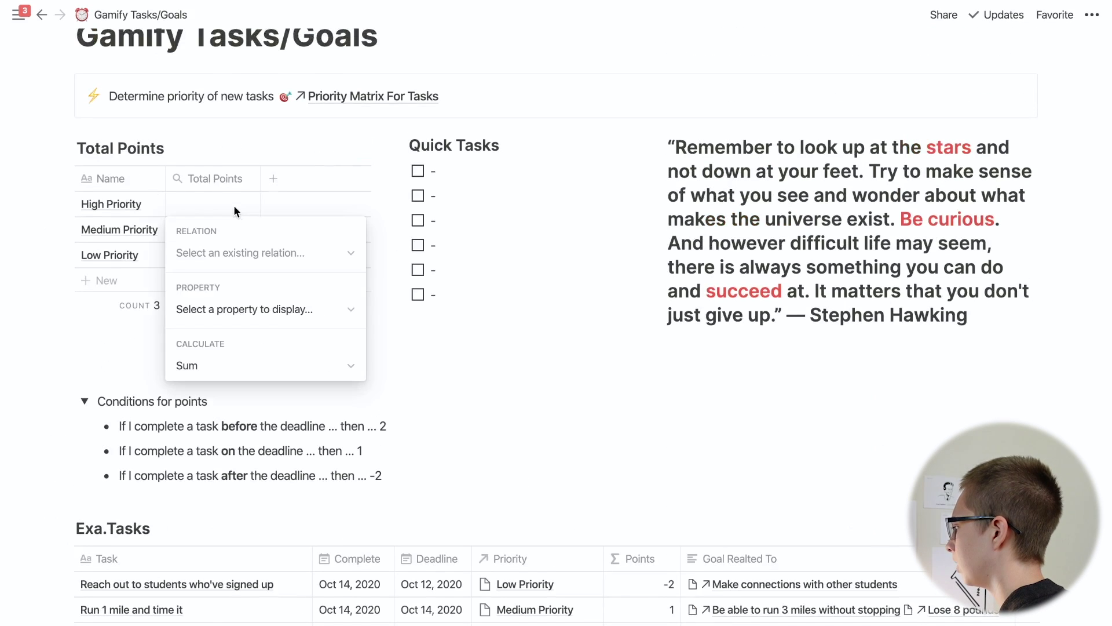
click(234, 252)
key(Escape)
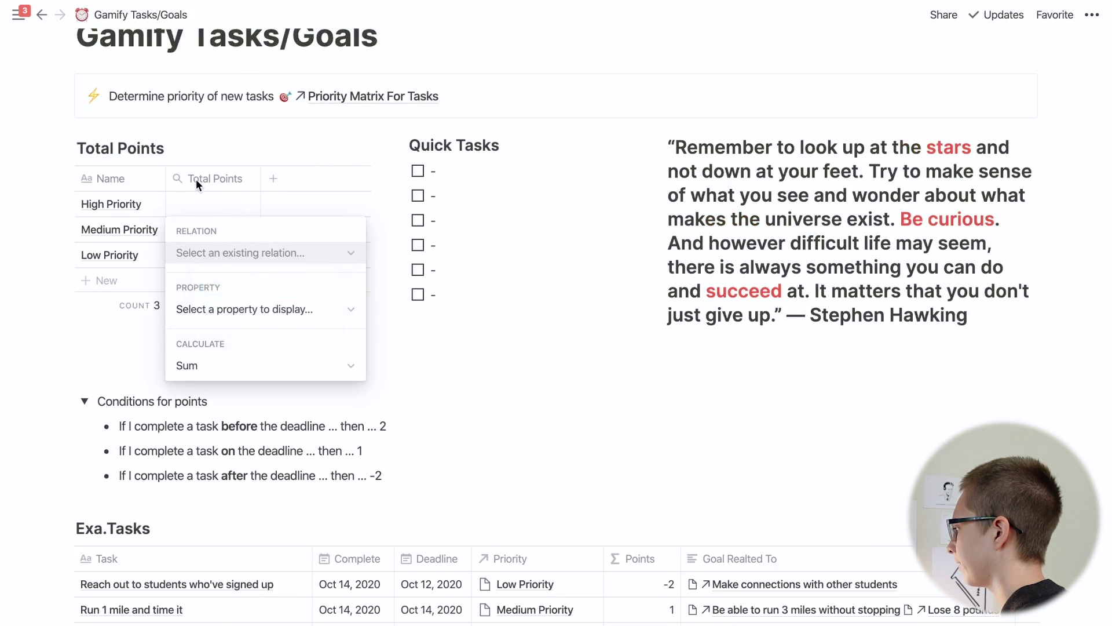
key(Escape)
Change the Total Points column type to Rollup.
click(207, 181)
mouse_move(210, 267)
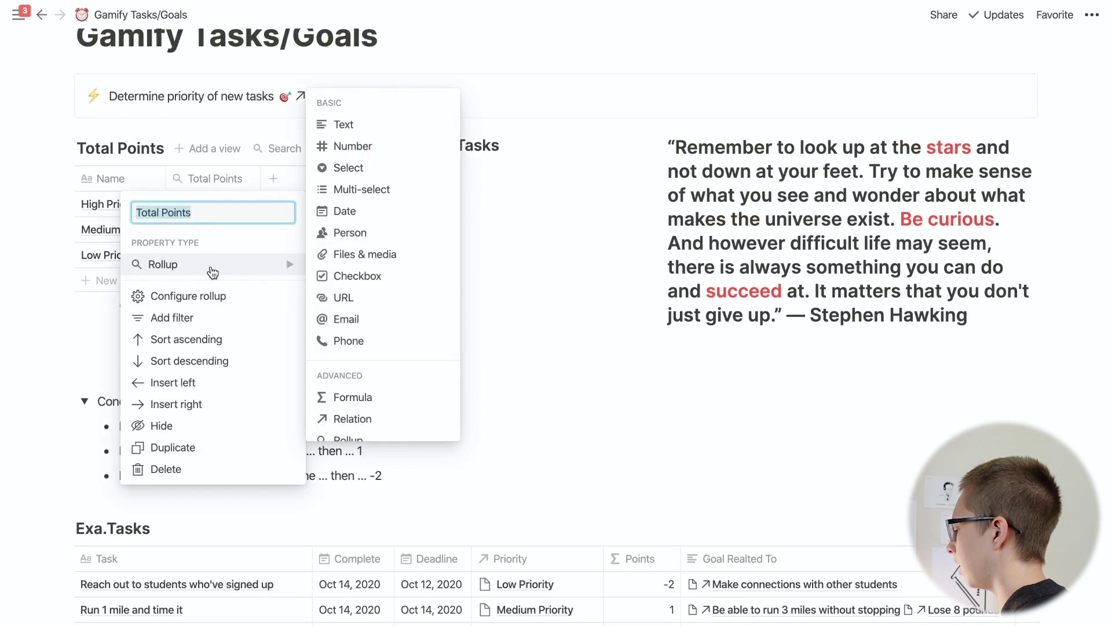
scroll(359, 348, down, 3)
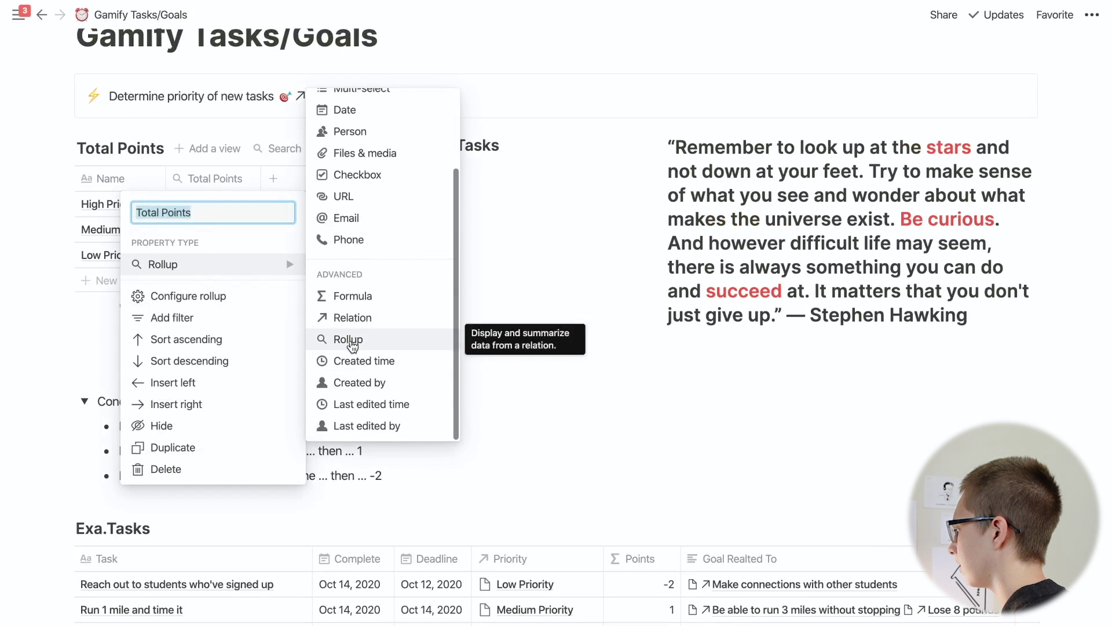
click(348, 336)
Roll up Points through the Tasks relation with Sum, giving High 2, Medium 2, Low -2.
click(210, 203)
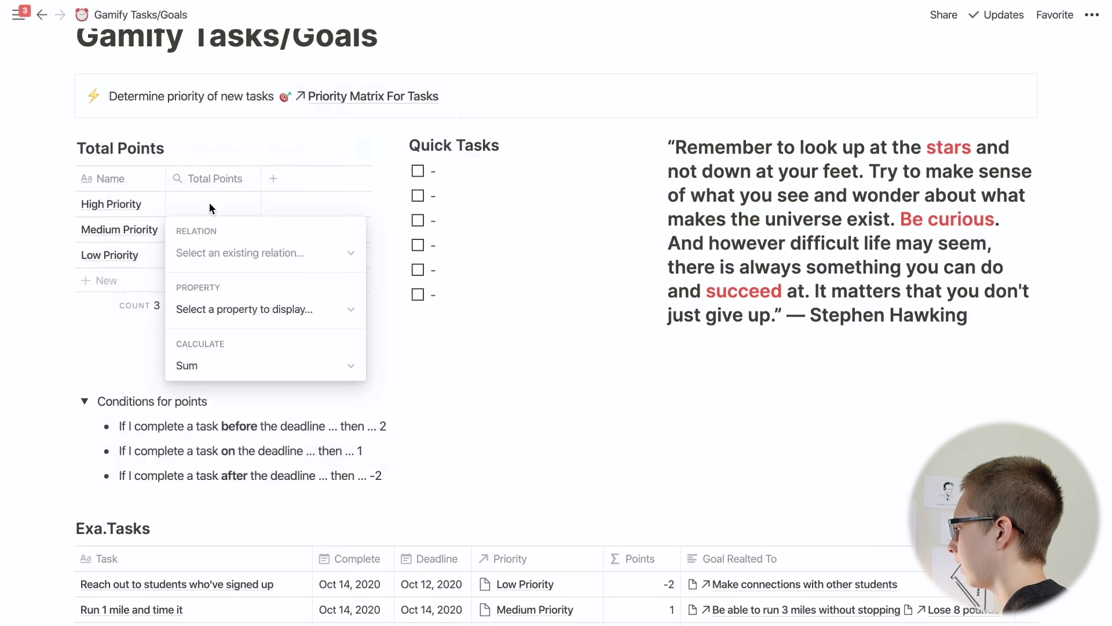
click(226, 254)
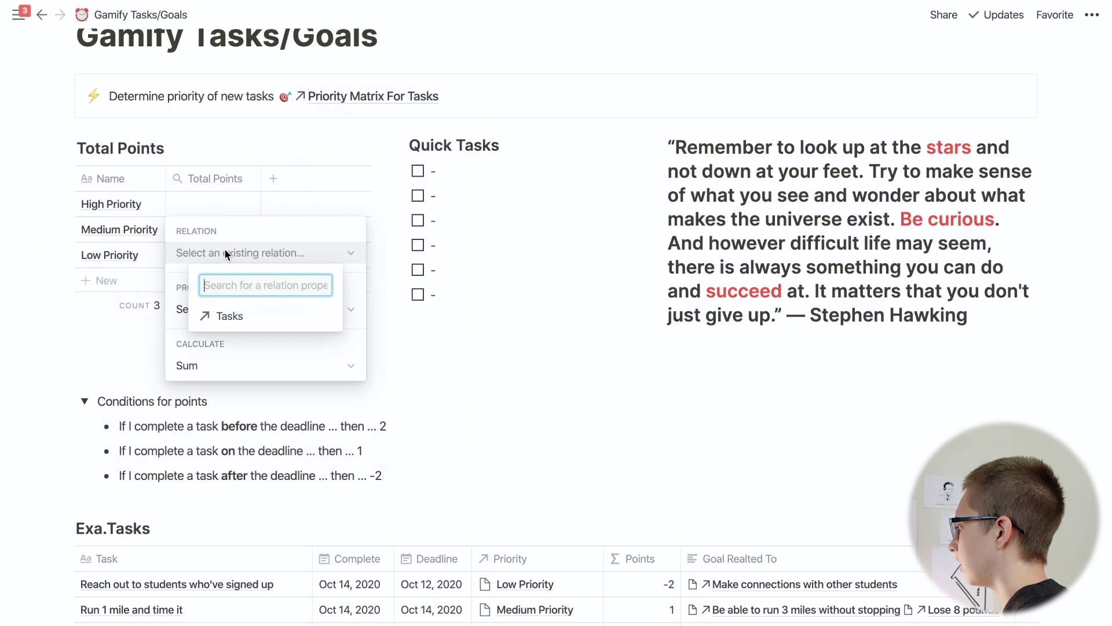
click(219, 316)
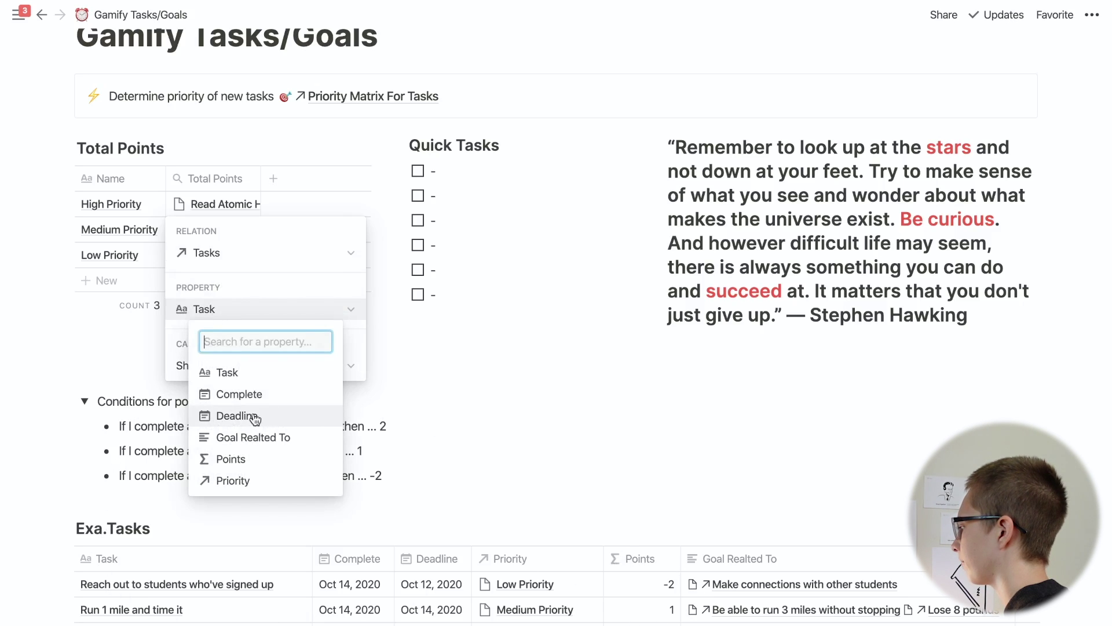
click(230, 459)
click(255, 364)
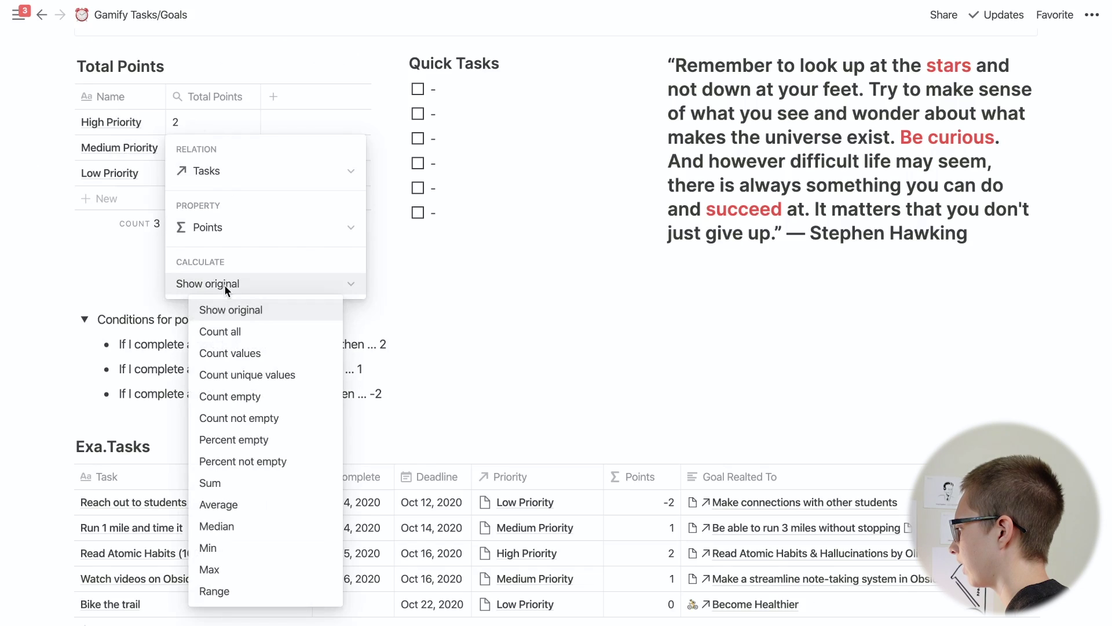
click(255, 482)
click(496, 356)
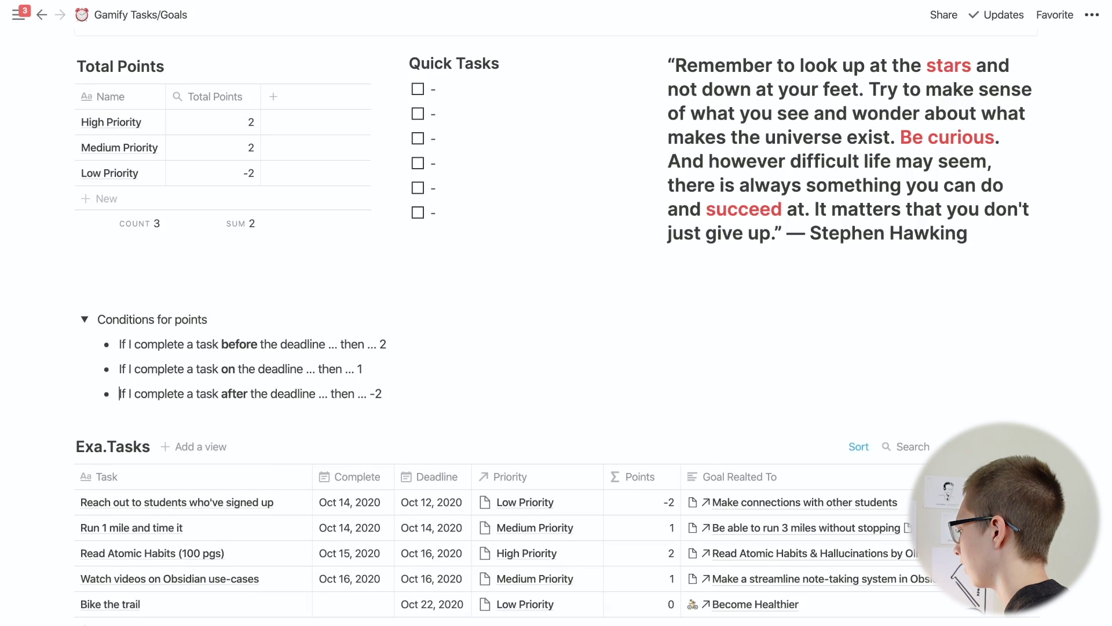
Scroll down to the Exa.Tasks table and open a Points cell's nested-if formula.
scroll(608, 586, down, 1)
scroll(521, 355, down, 3)
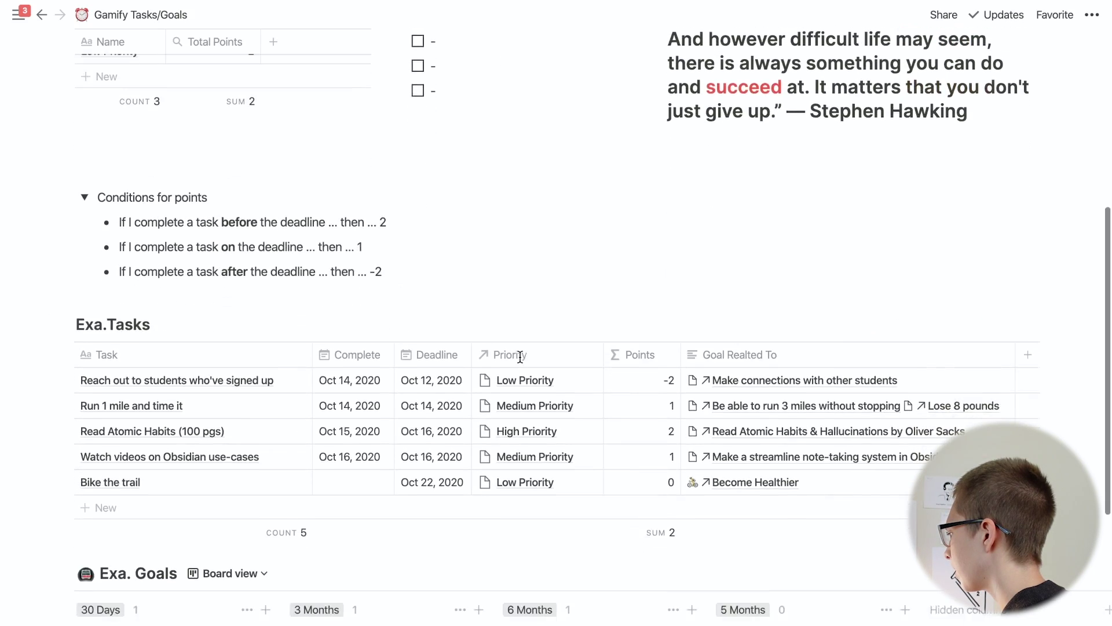
scroll(520, 357, down, 1)
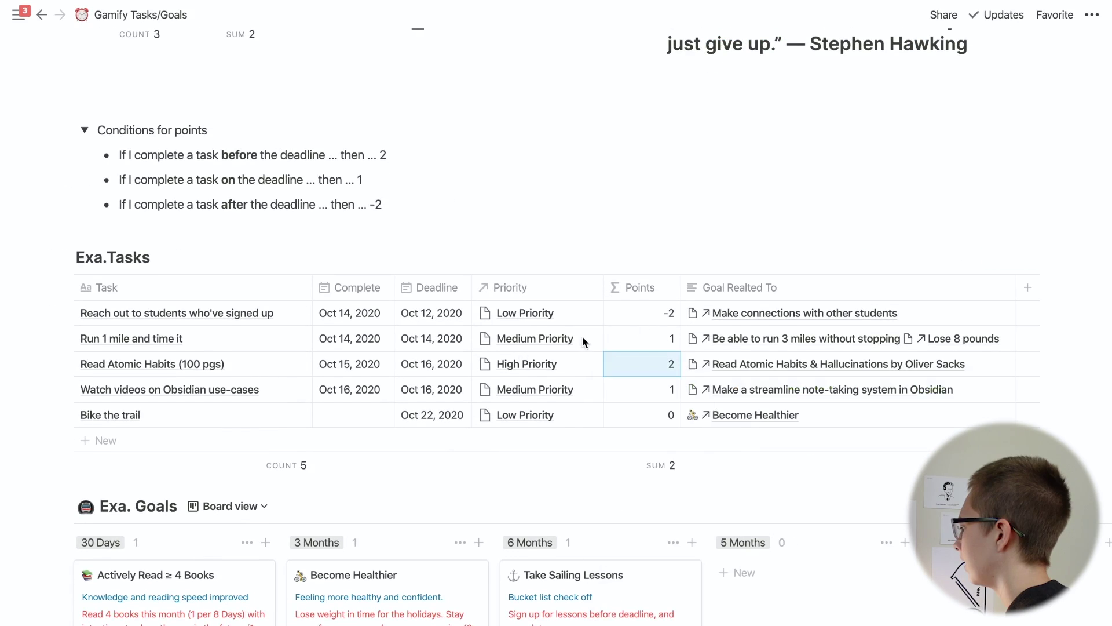
click(661, 368)
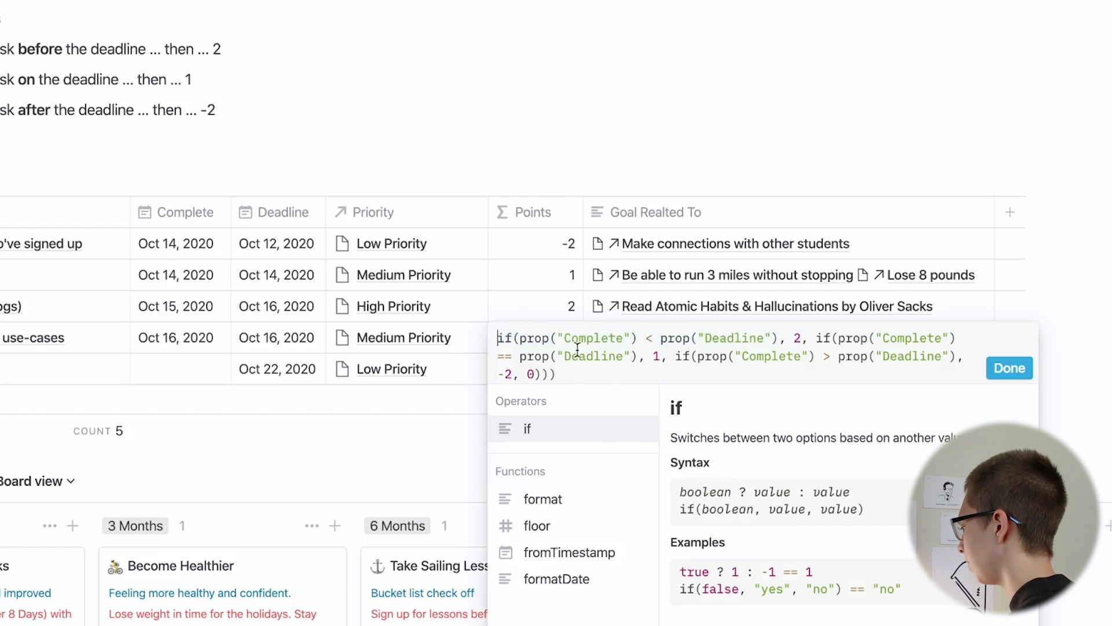
Start a new if condition: Complete before Deadline and Priority == "High Priority".
text(if()
key(Left)
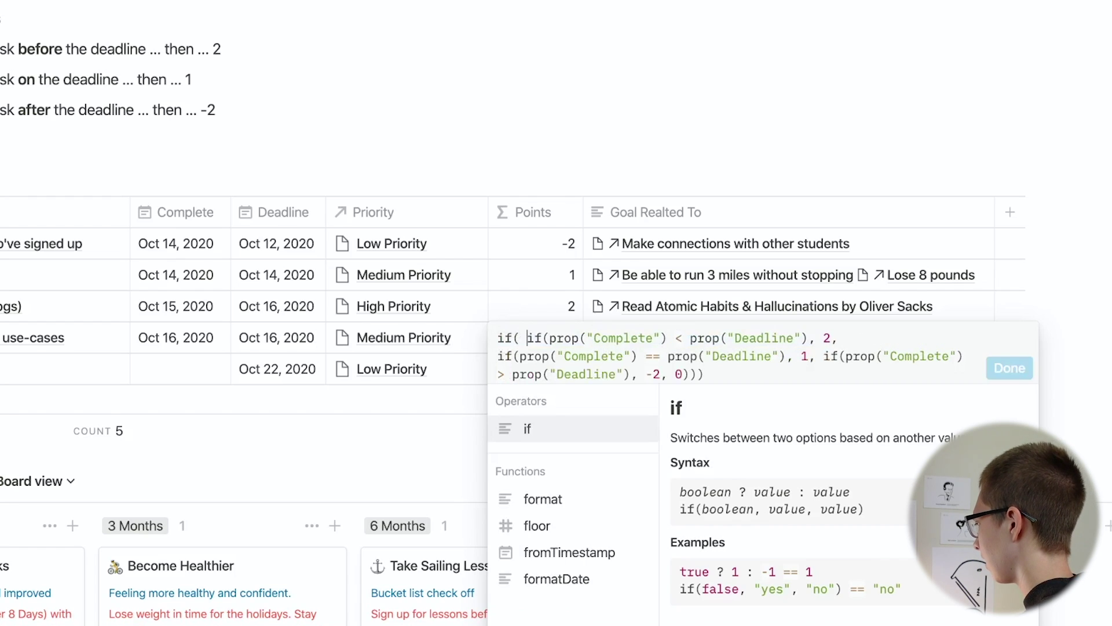
text(prop)
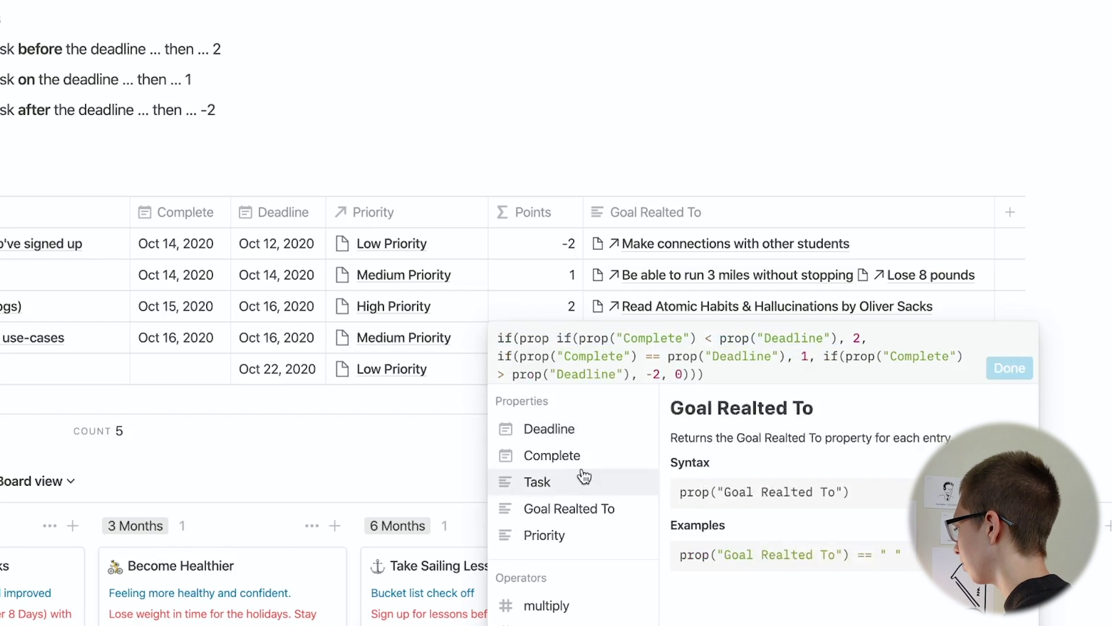
click(588, 465)
text(< )
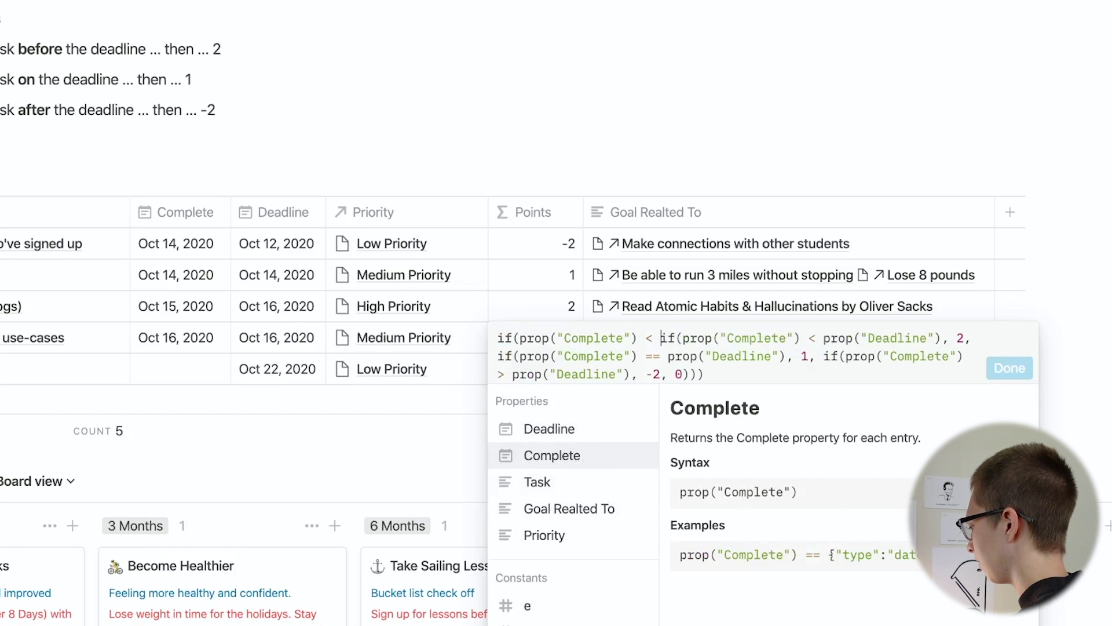
text(prop)
click(558, 431)
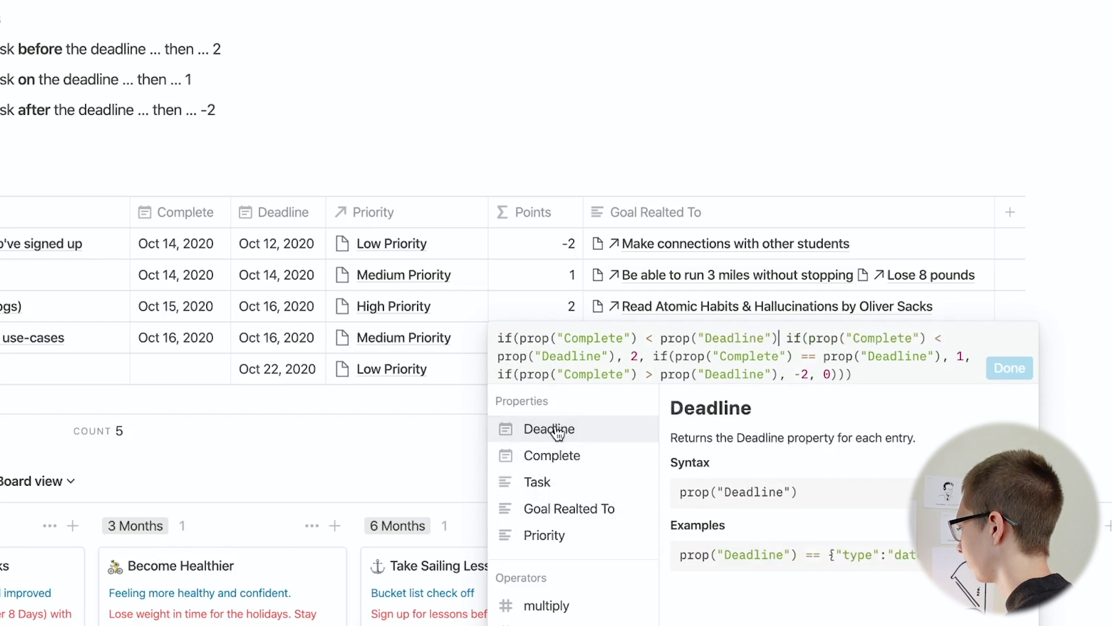
text(and pr)
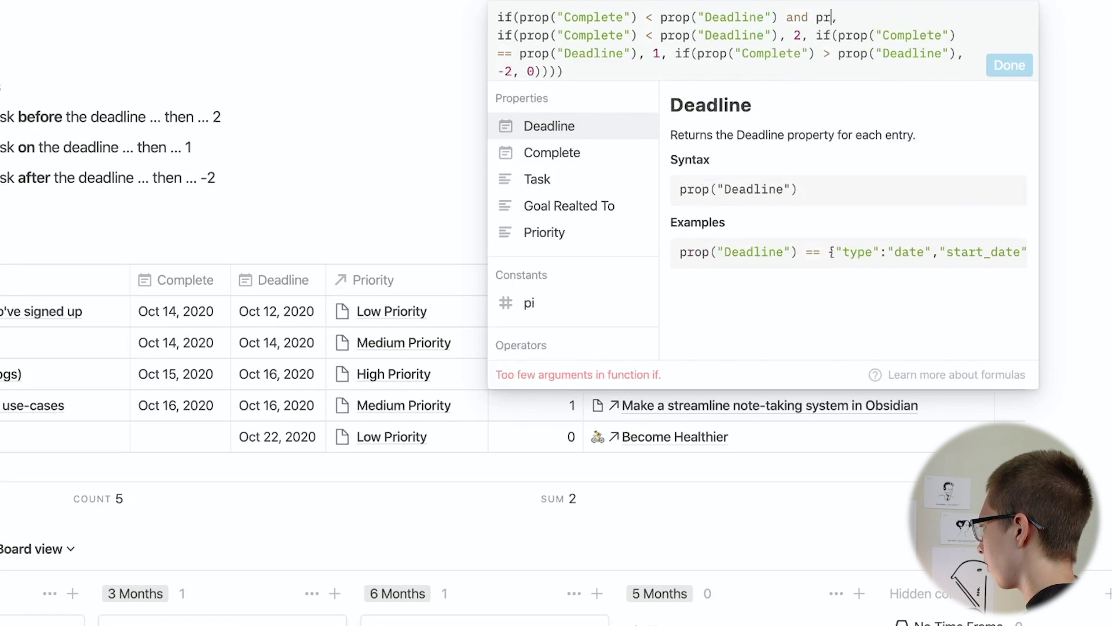
text(op)
click(575, 234)
text(== "High)
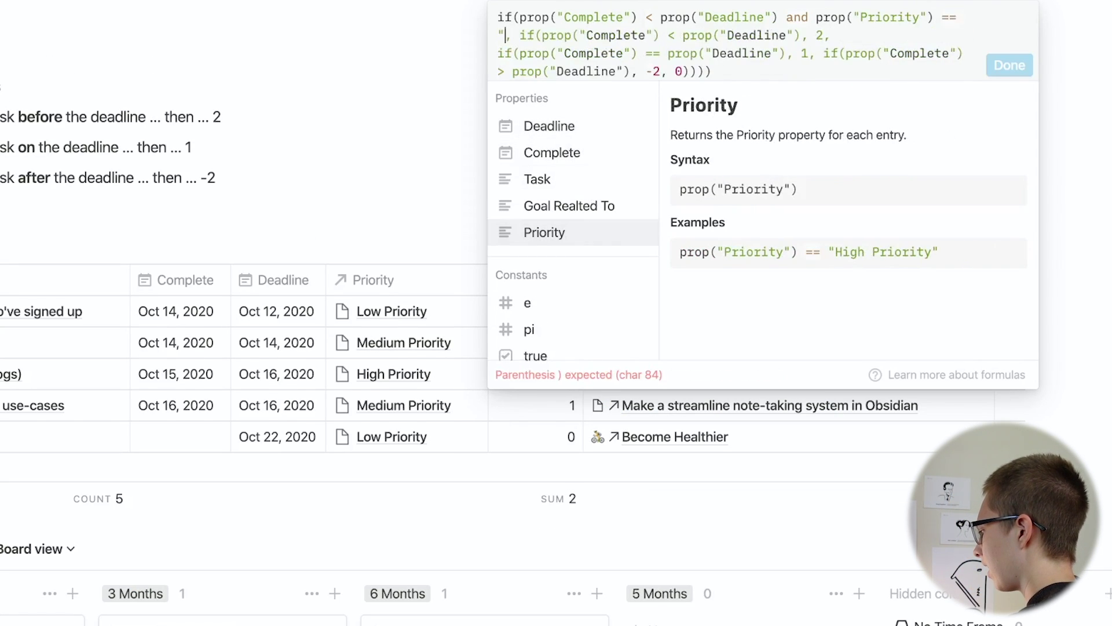
text( Priority")
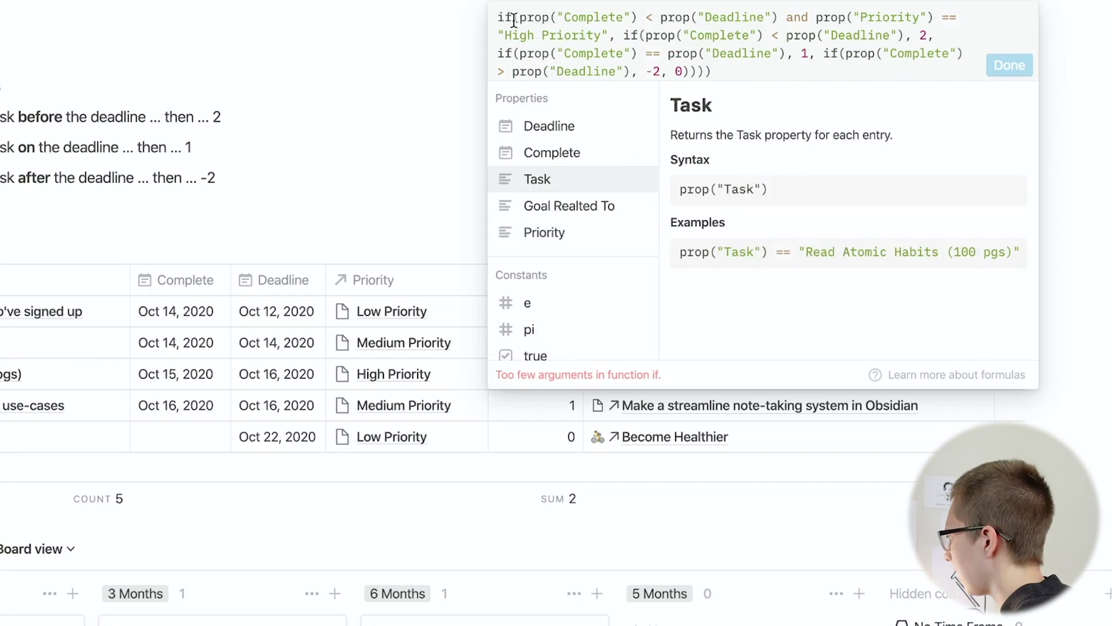
Make the High Priority condition return 3 and fix the formula's closing parentheses.
click(509, 72)
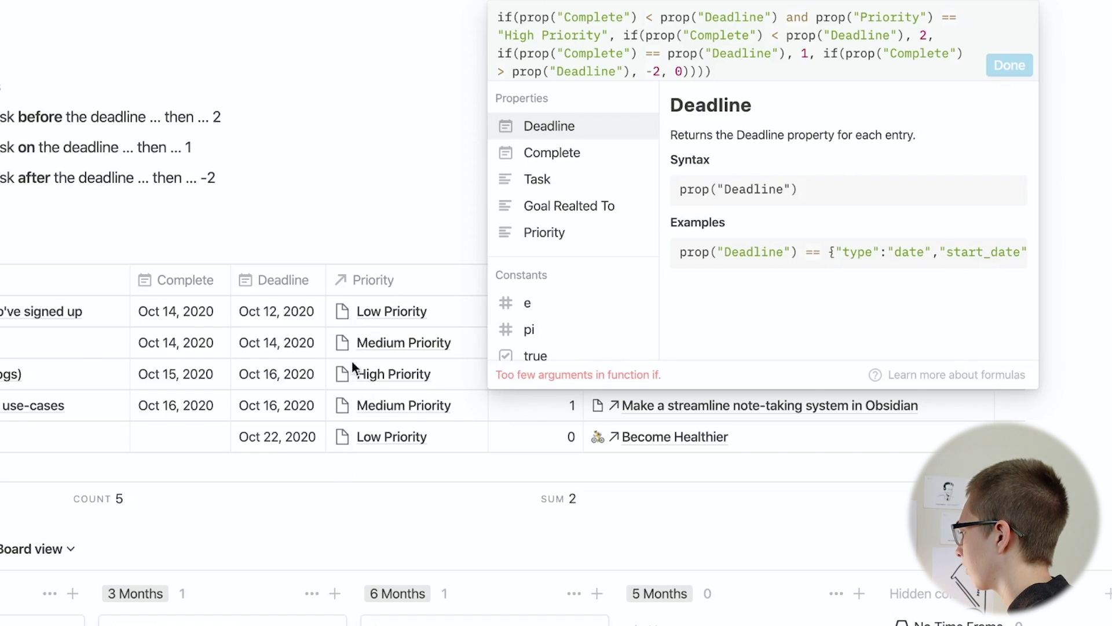
click(625, 36)
text(, )
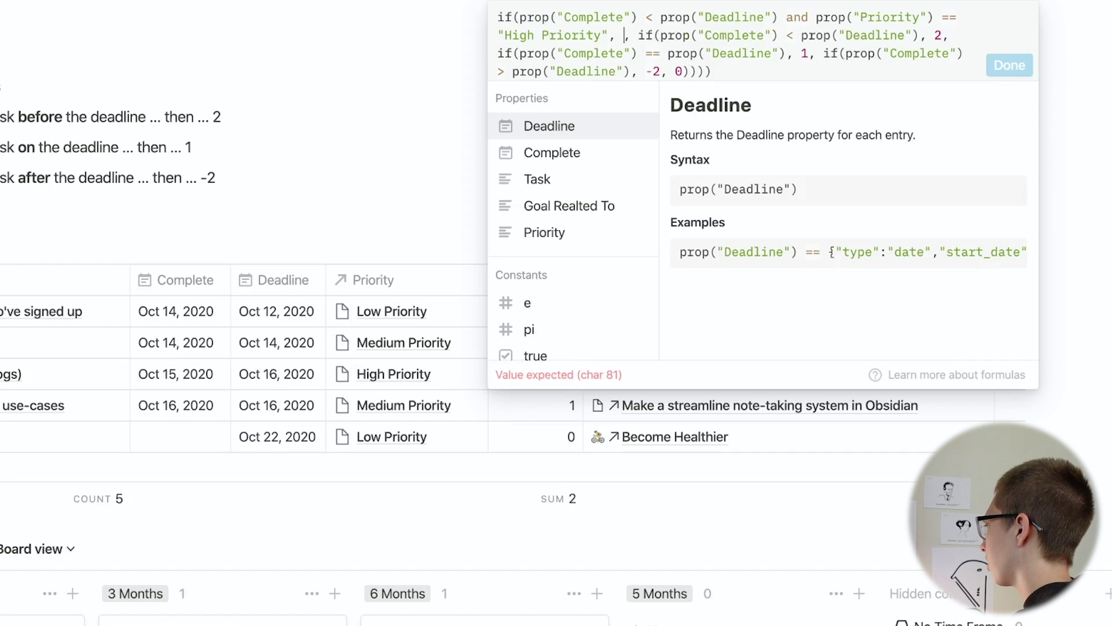
text(3)
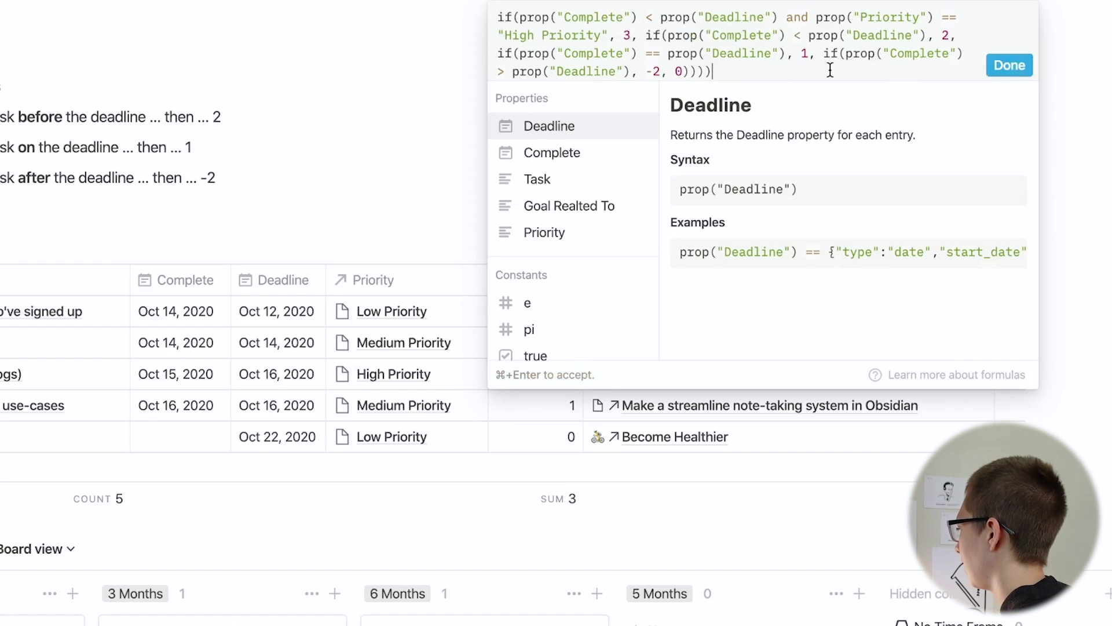
key(BackSpace)
text())
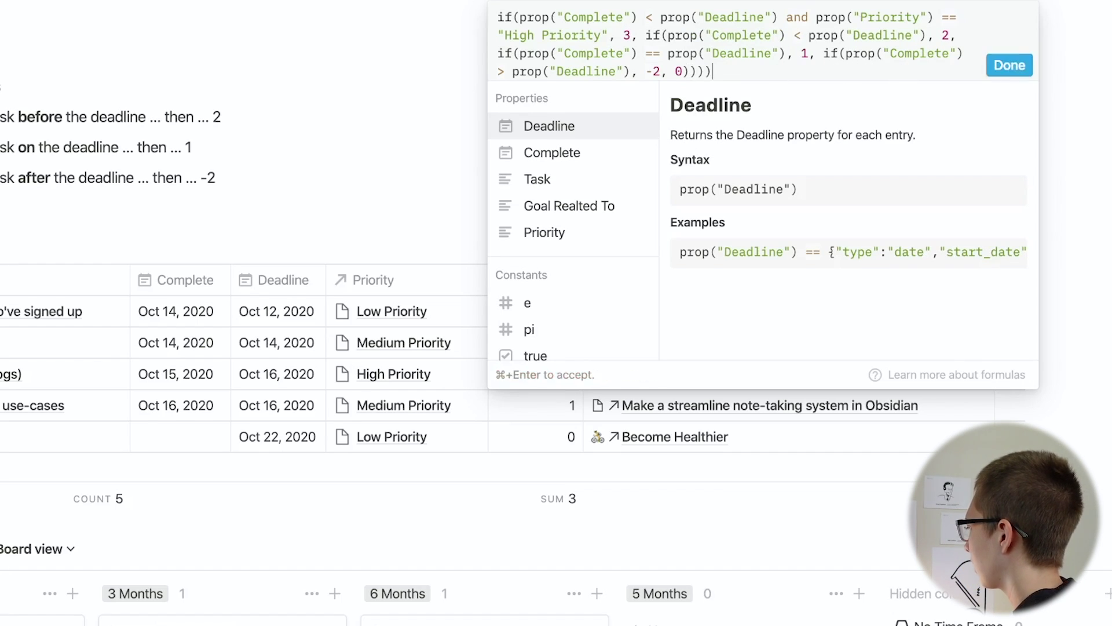
drag(743, 73, 685, 74)
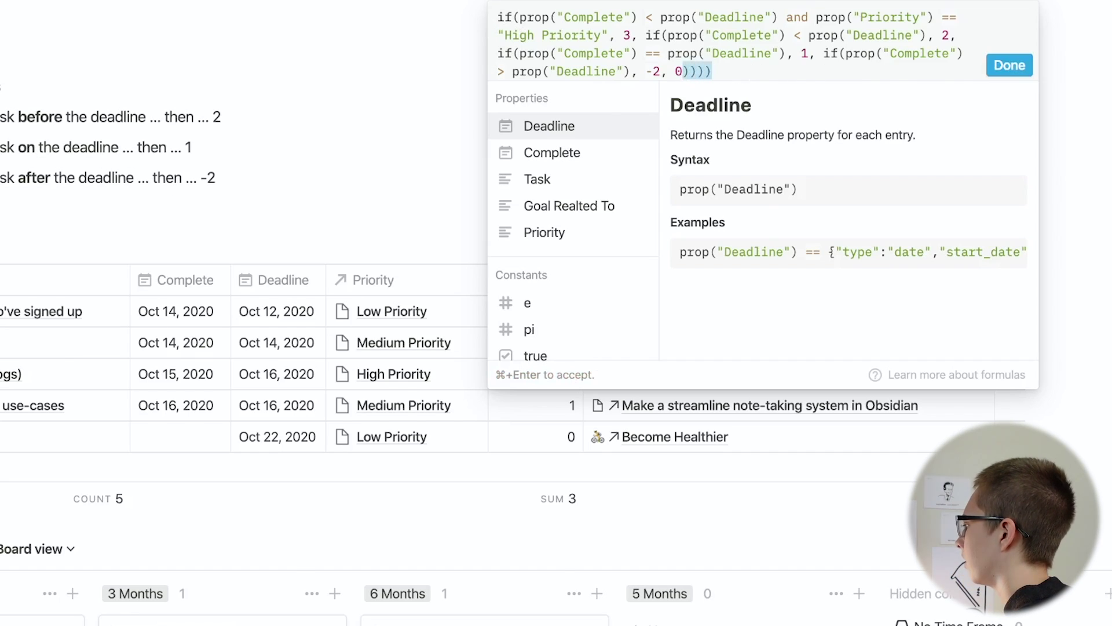
Save the new Points formula and scroll up to Total Points: High 3, Medium 2, Low -2.
click(1024, 64)
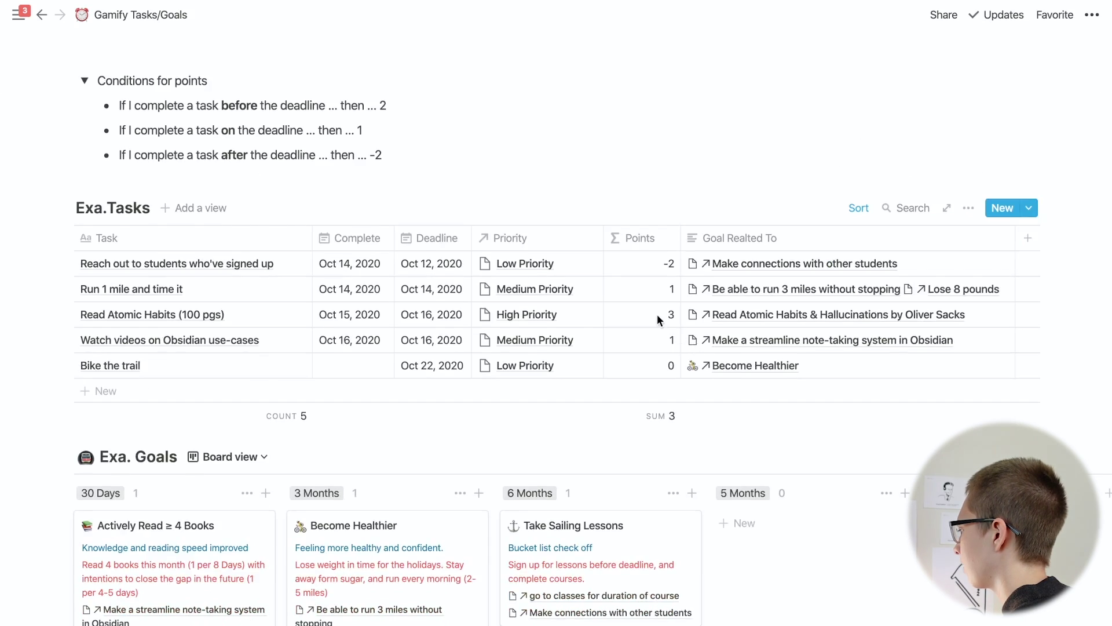
scroll(658, 319, up, 3)
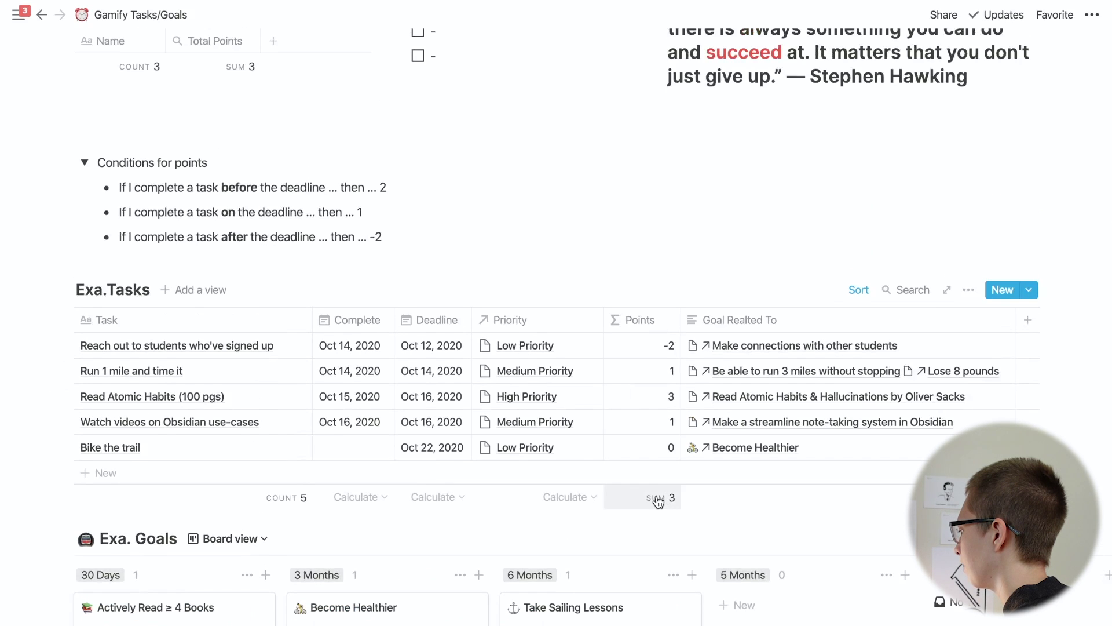
scroll(659, 501, up, 2)
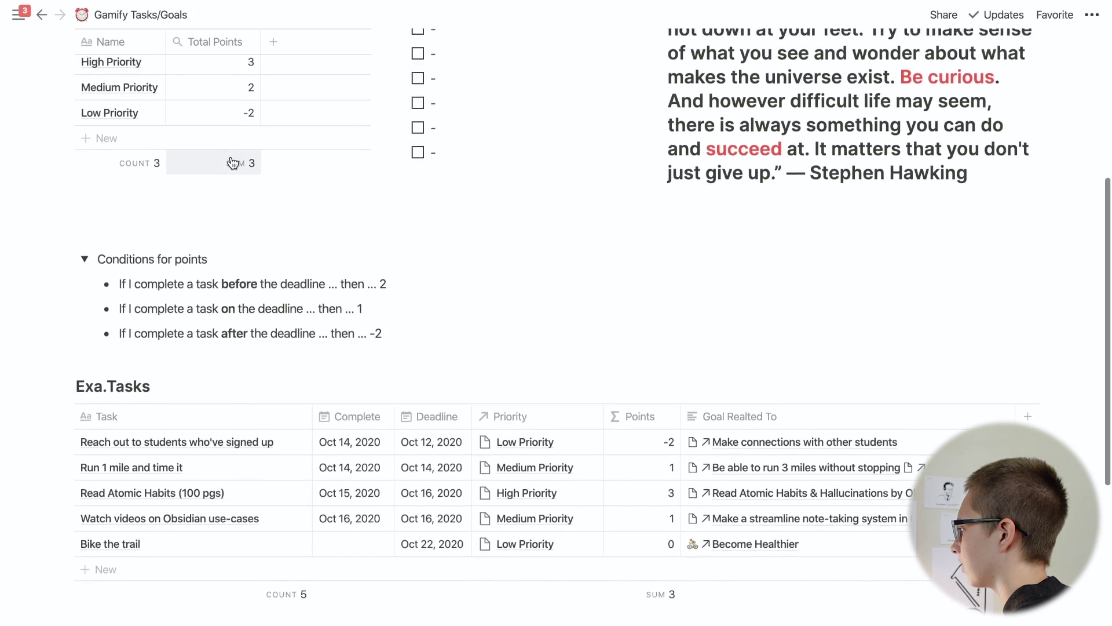
scroll(232, 163, up, 2)
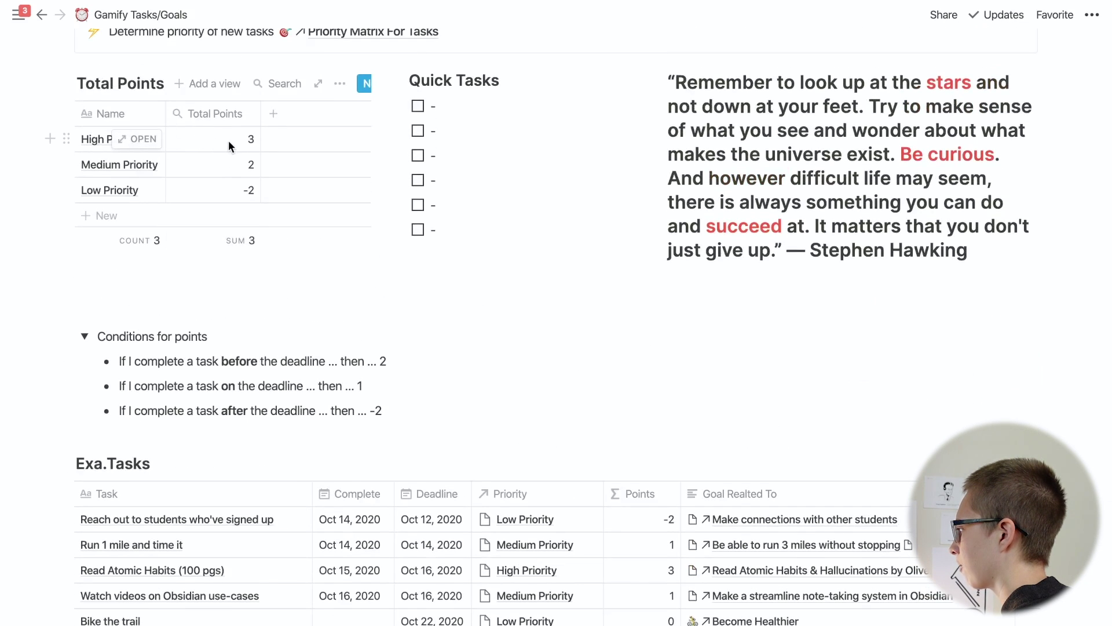
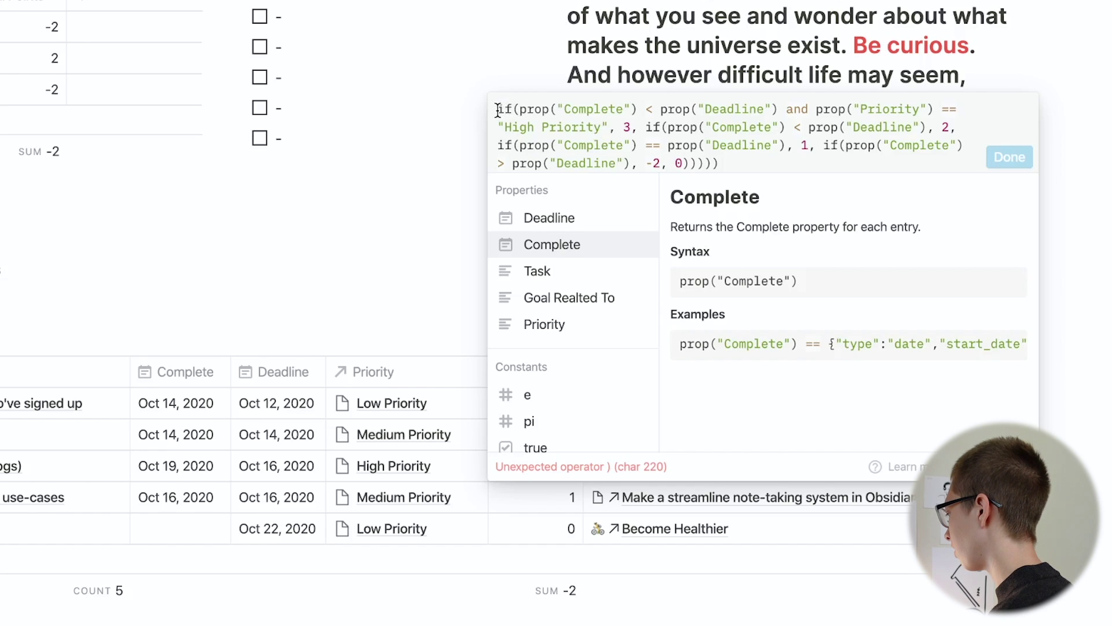
Wrap the Points formula in a new if: Complete after Deadline and Priority == "High Priority".
click(497, 111)
text(if()
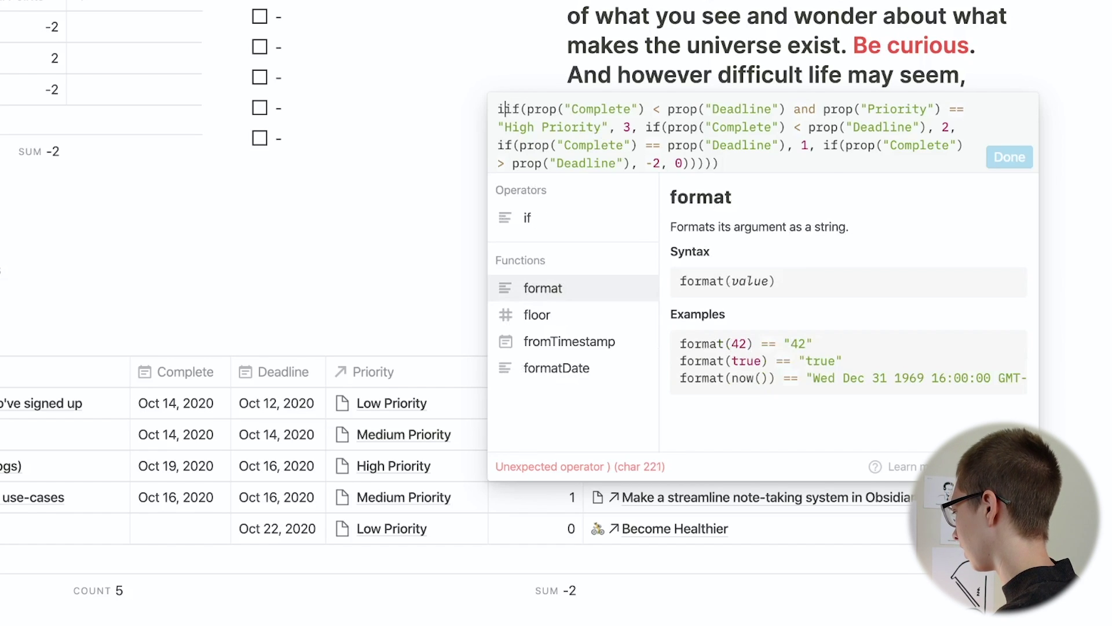
key(Left)
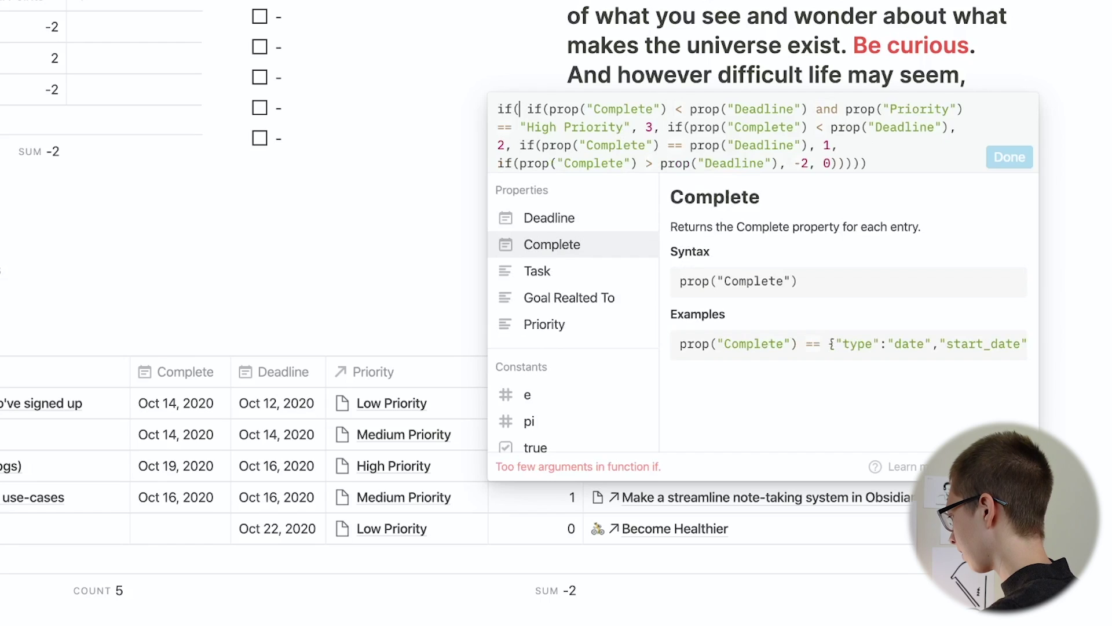
text(prop)
click(551, 244)
text(> pr)
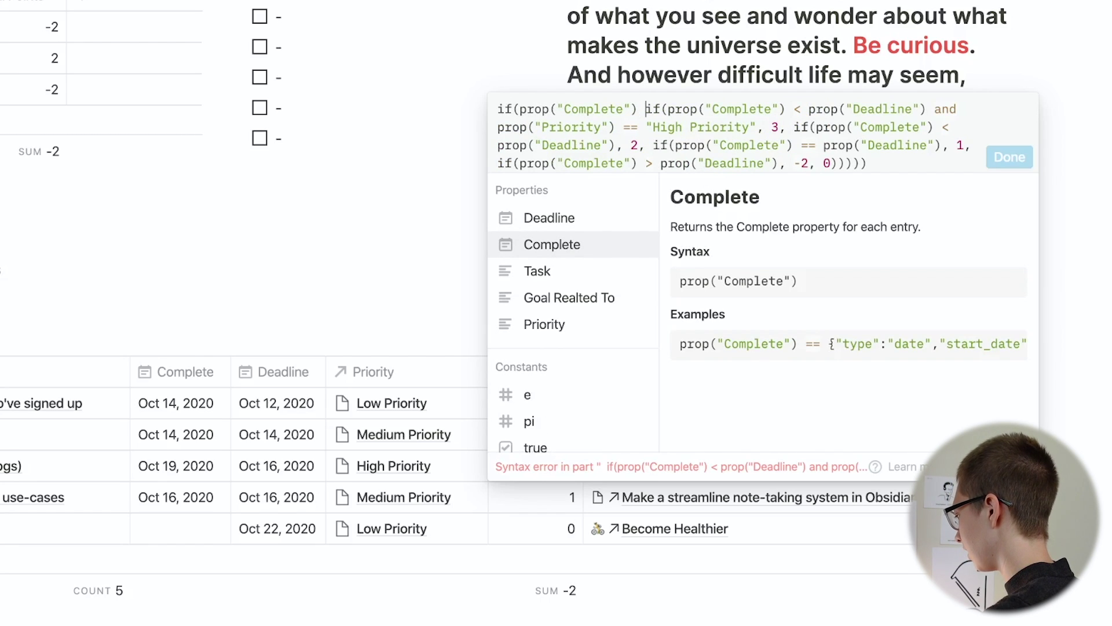
text(op()
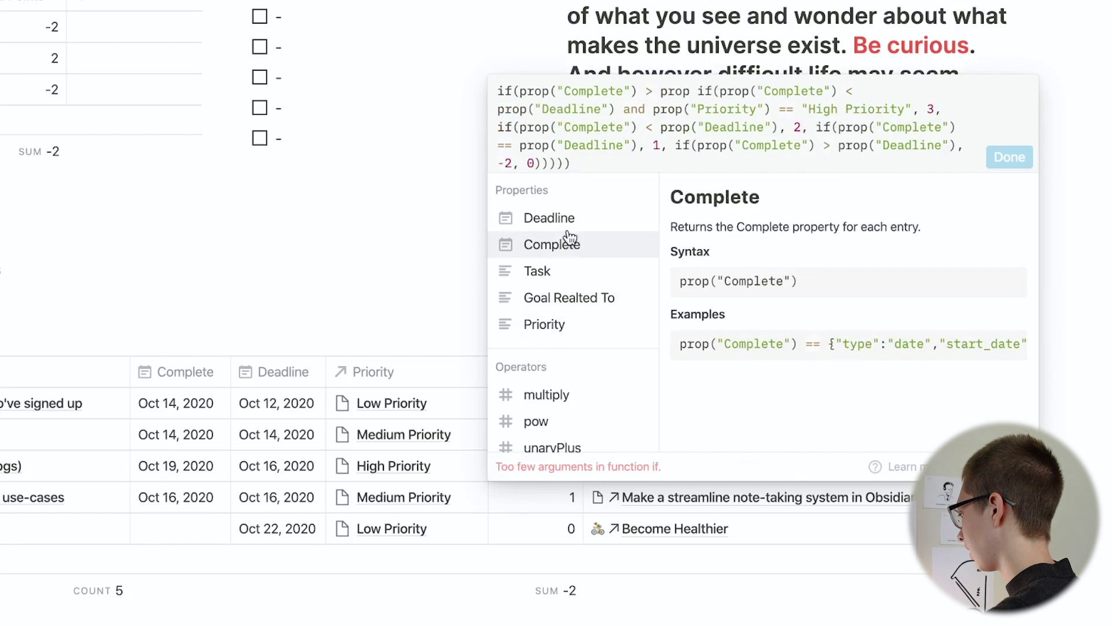
click(545, 219)
text(and prop)
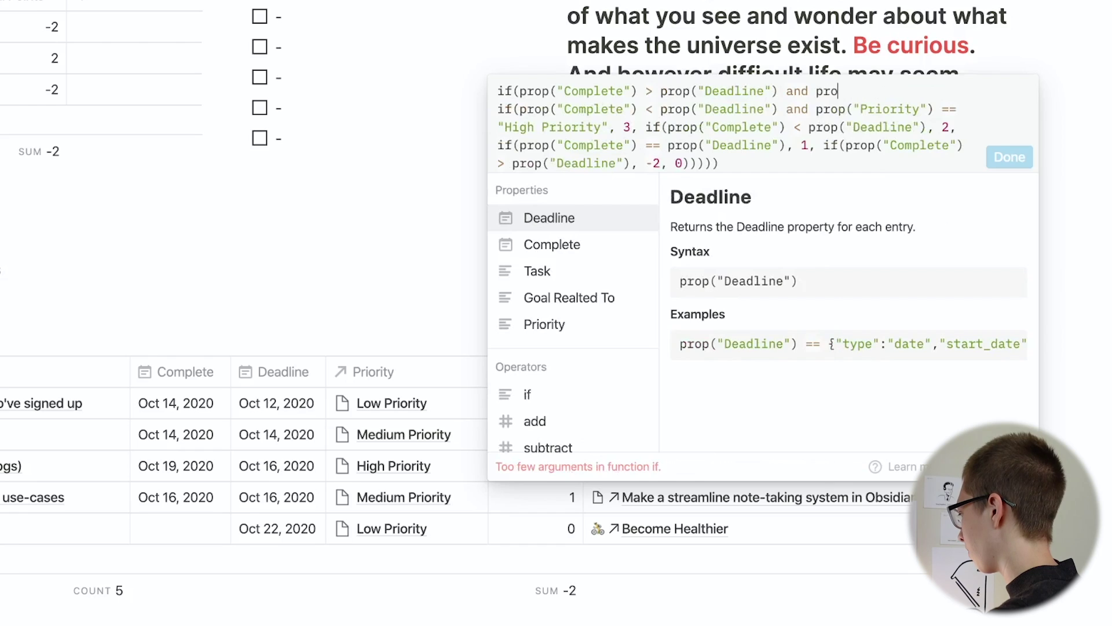
click(590, 331)
text(== )
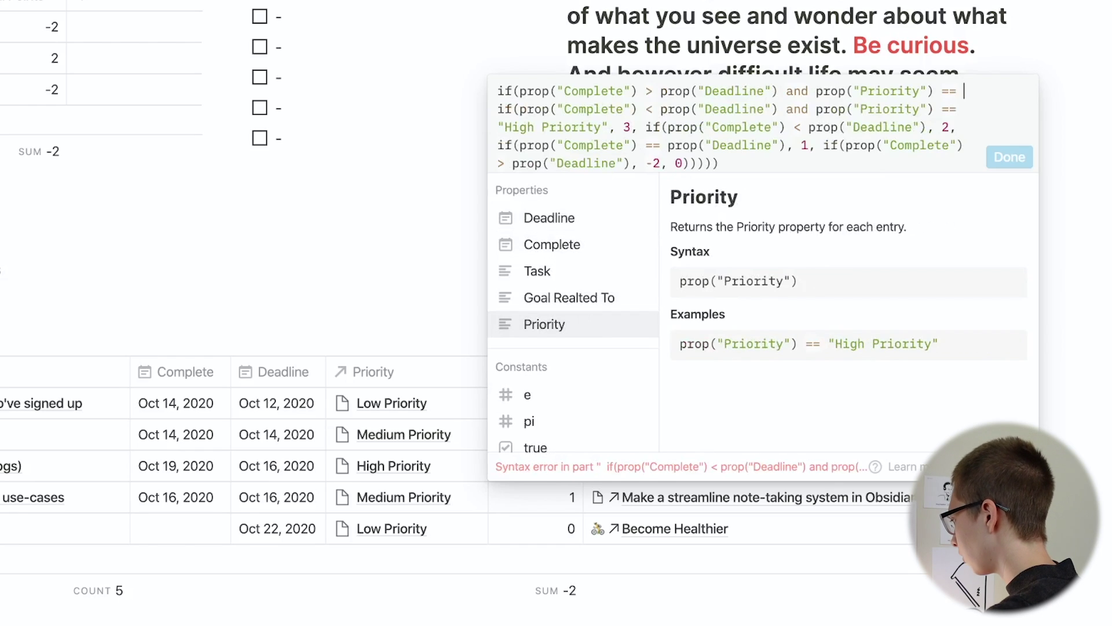
text("High Prio)
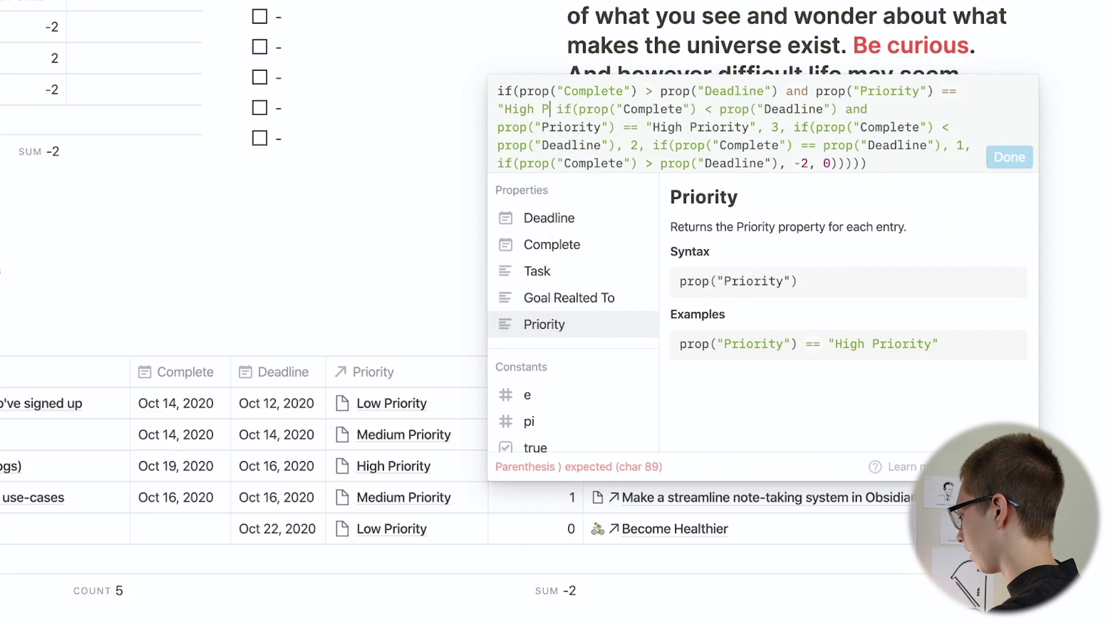
text(rity")
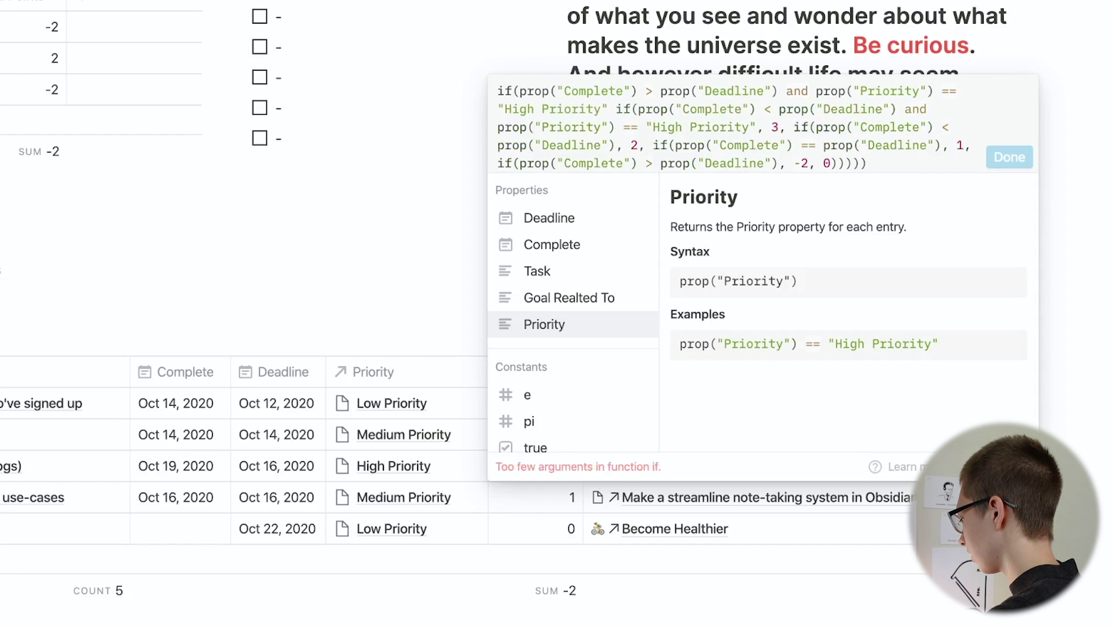
text(,)
Make the late High Priority condition return -3 and select the closing parentheses.
key(Right)
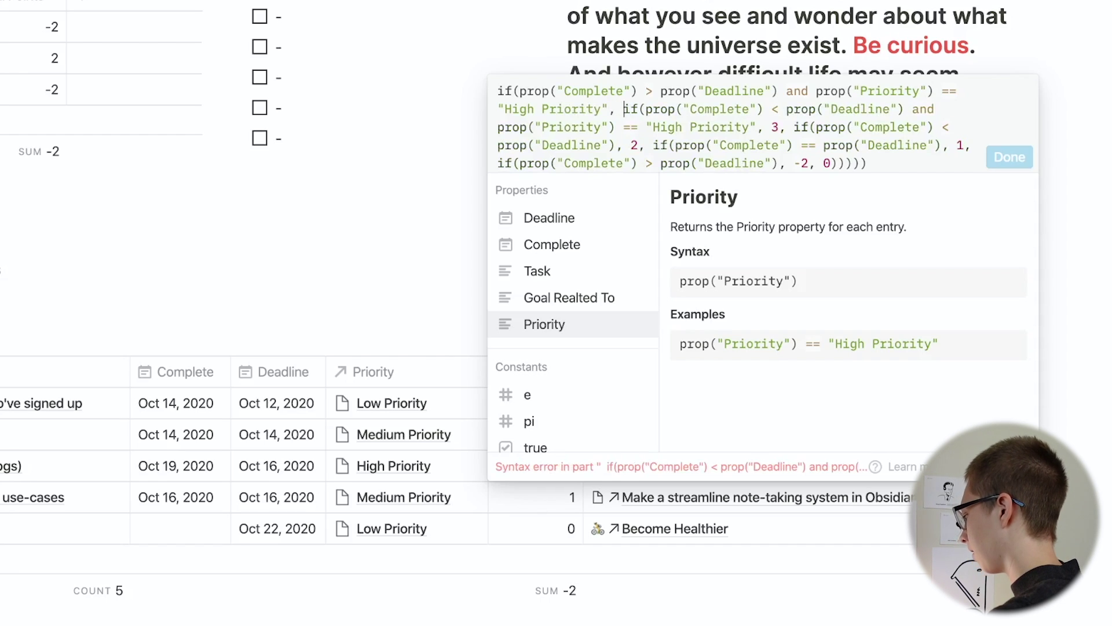
text(-3,)
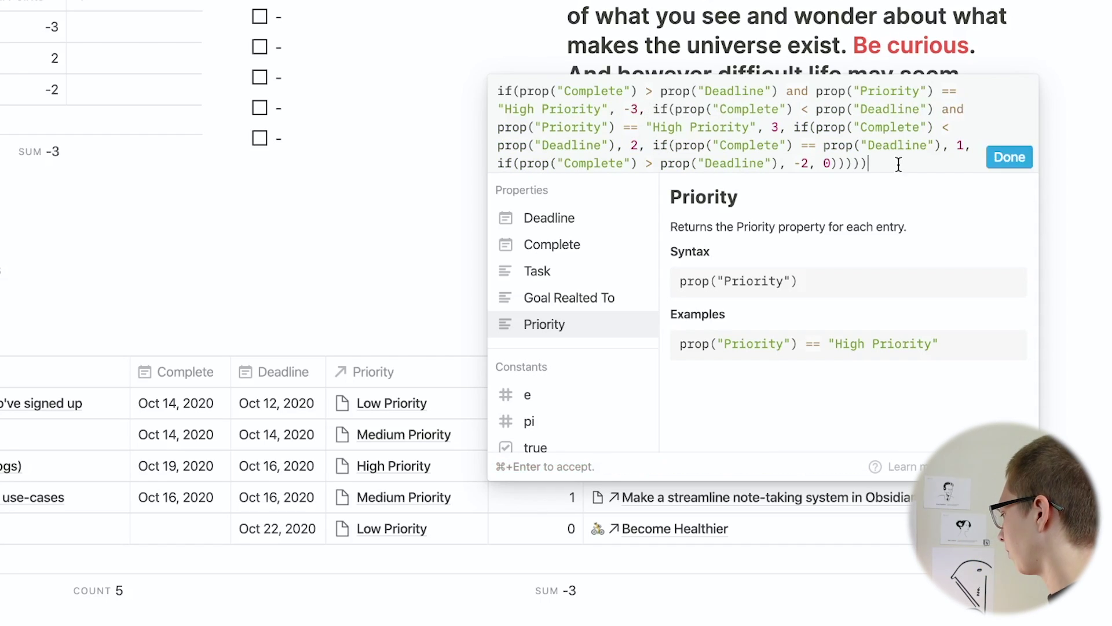
drag(899, 165, 836, 167)
Apply the Points formula and set Read Atomic Habits' completion date to Oct 15, 2020.
click(199, 470)
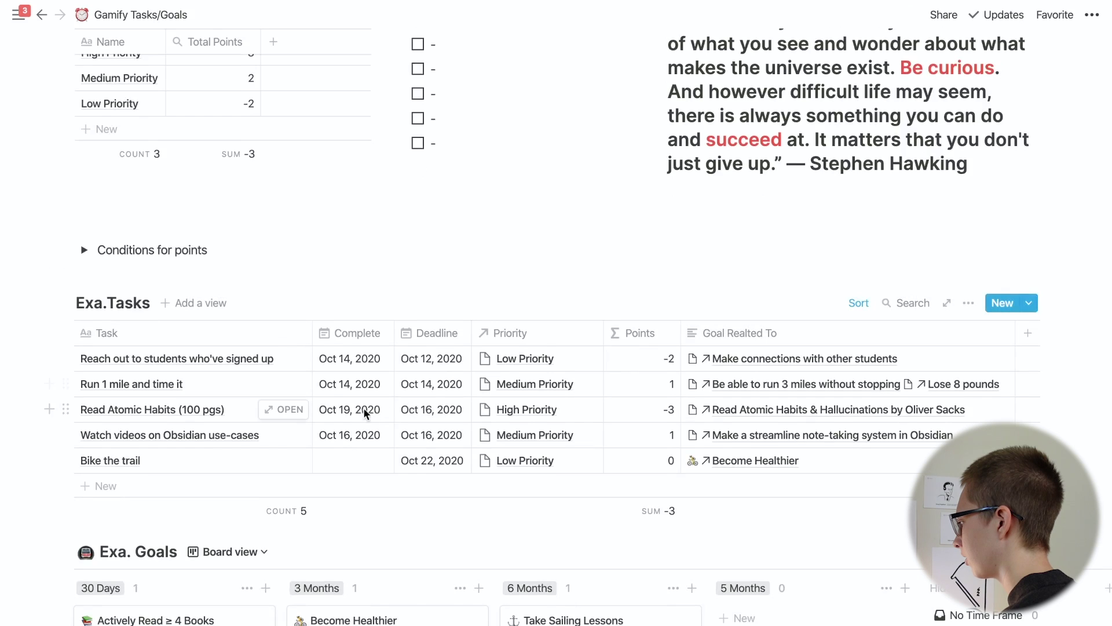
click(358, 414)
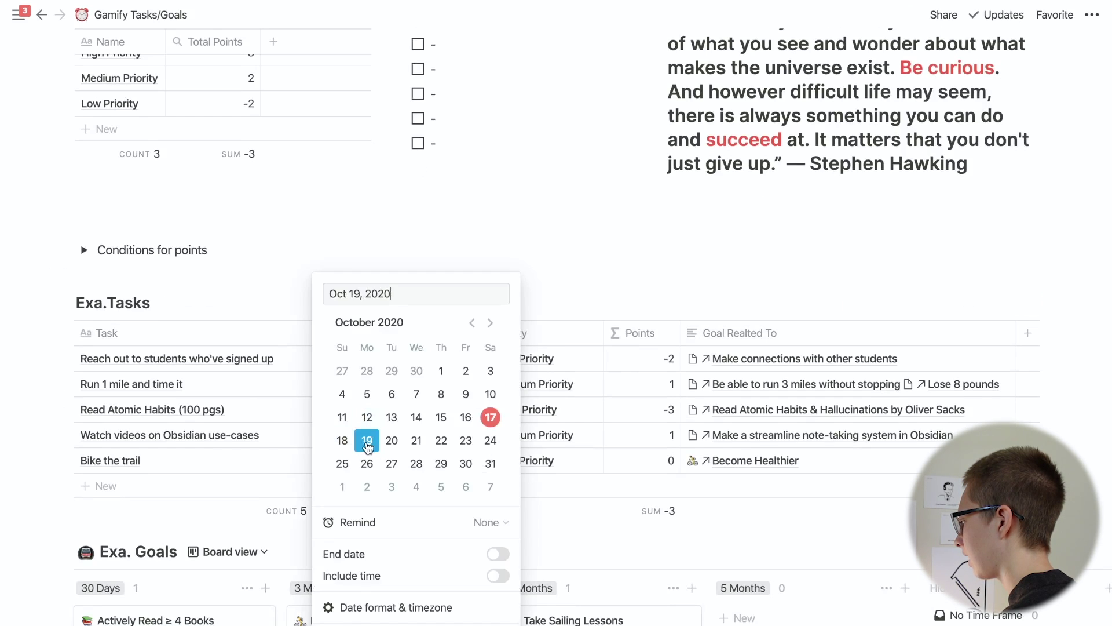
key(Escape)
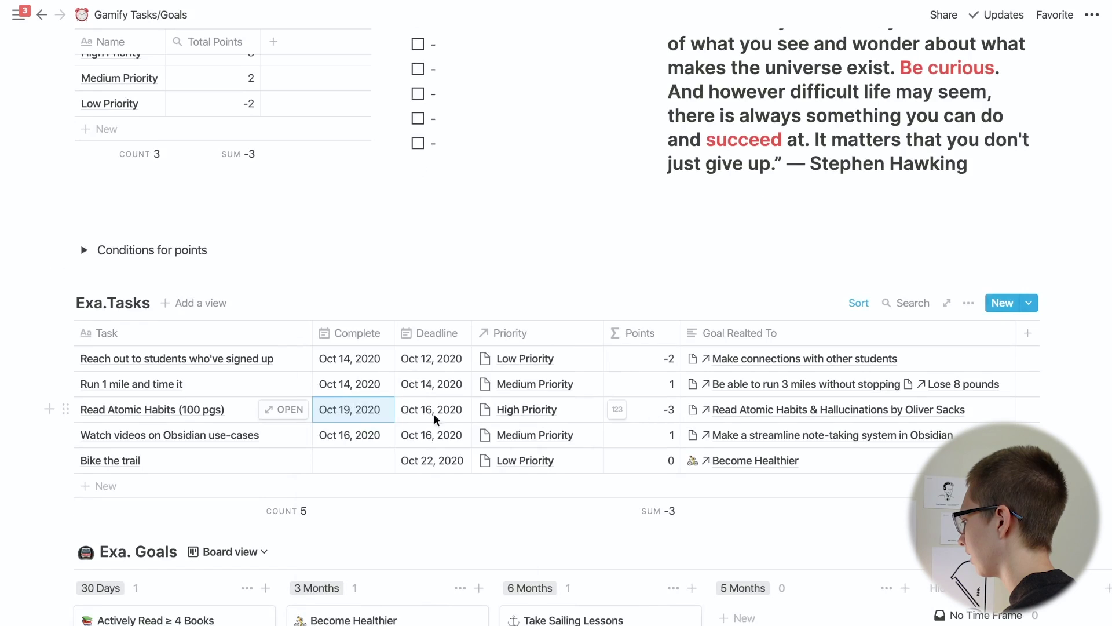
click(362, 415)
click(490, 417)
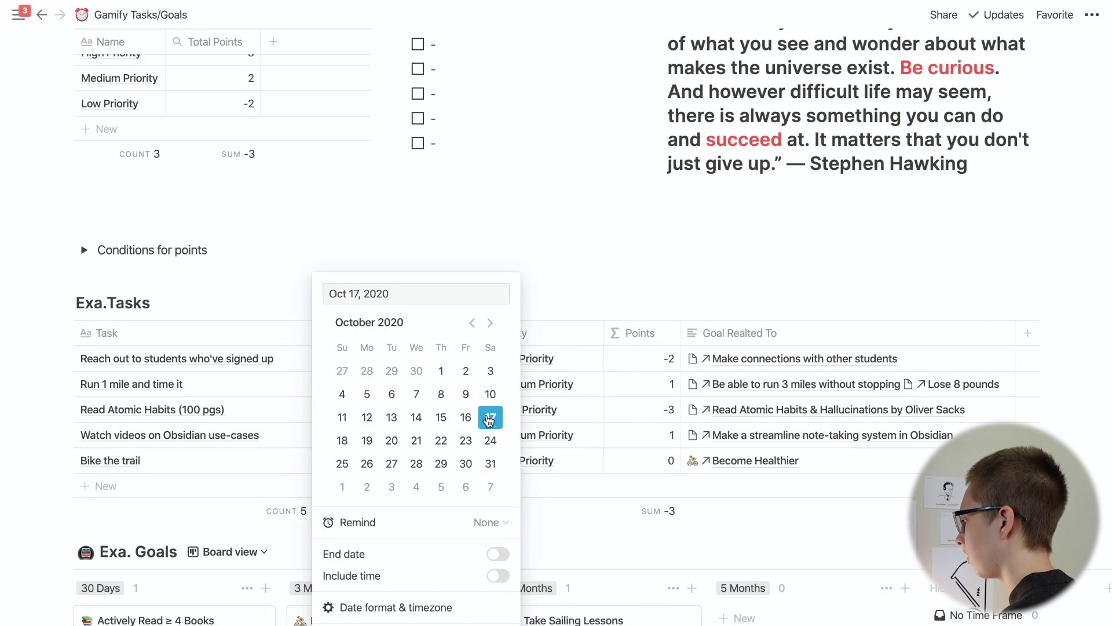
click(467, 418)
key(Escape)
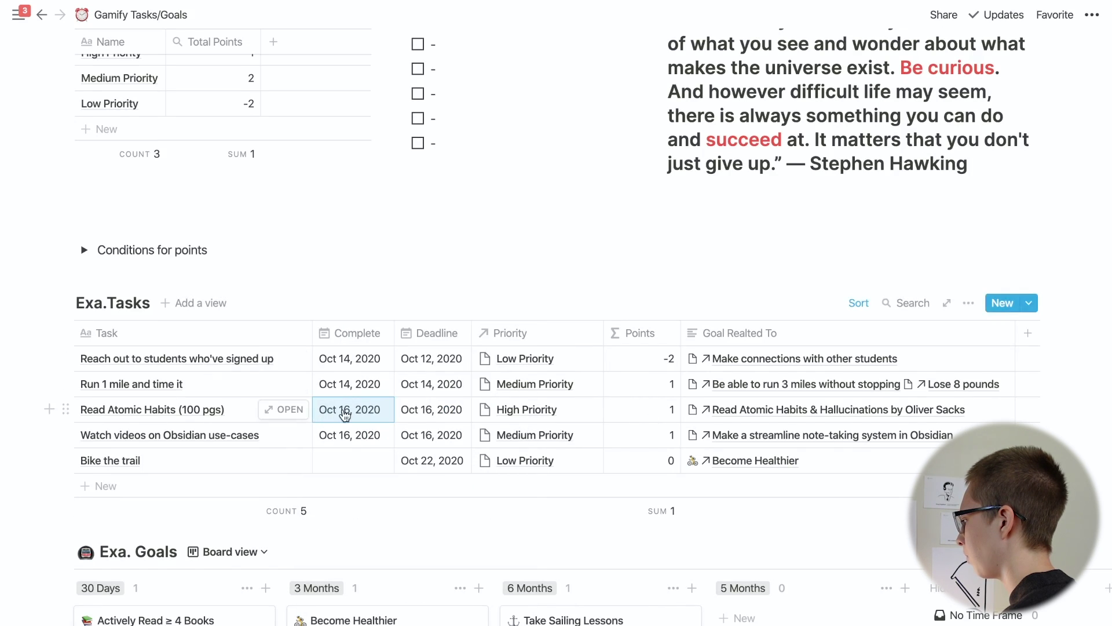
click(345, 416)
click(442, 417)
key(Escape)
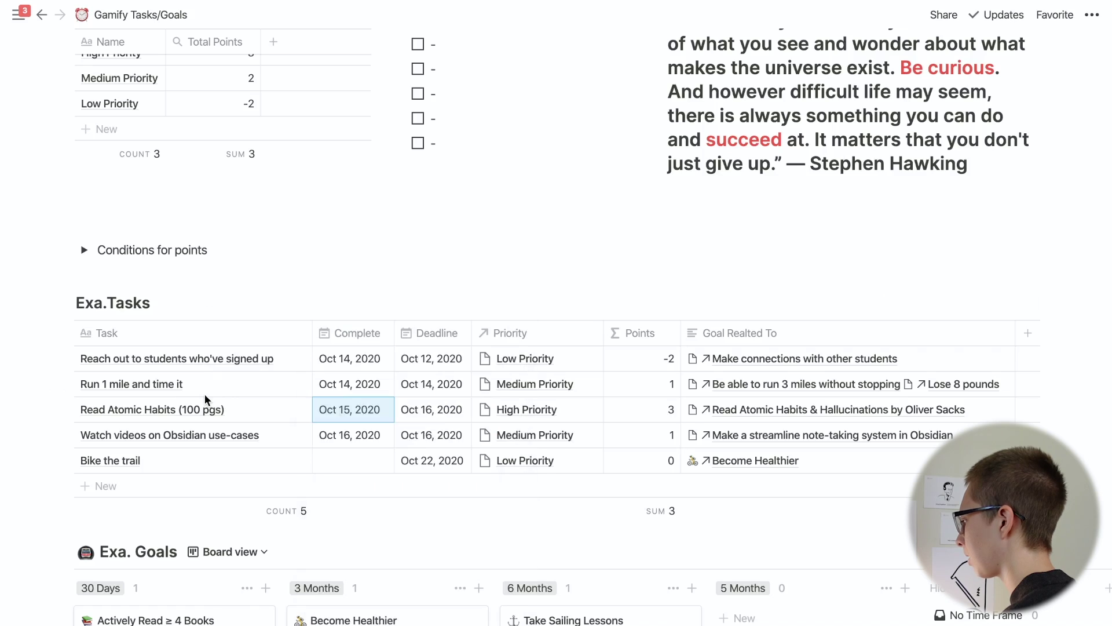
Try an Oct 19, 2020 completion date, then undo back to Oct 15.
scroll(348, 416, up, 2)
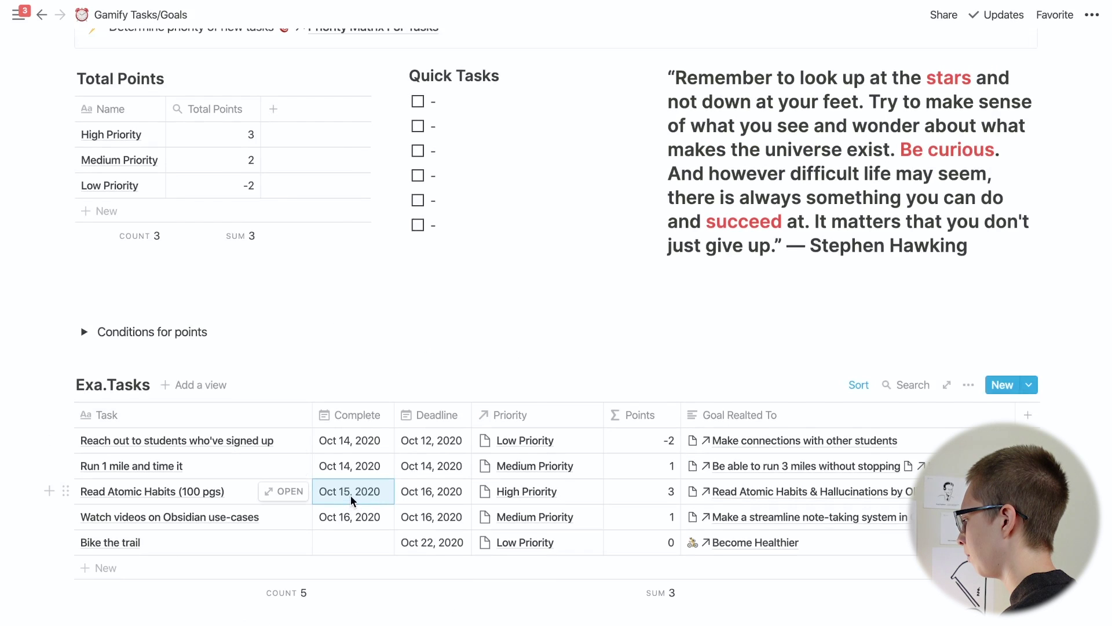
click(350, 497)
click(368, 258)
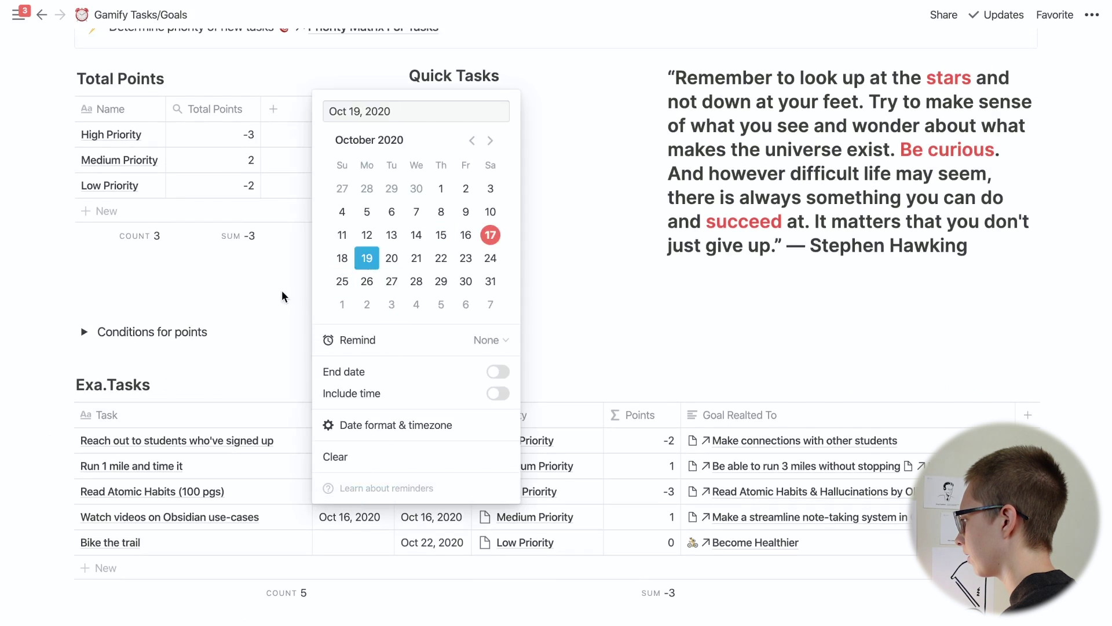
key(Escape)
scroll(571, 490, down, 2)
key(ctrl+z)
scroll(571, 490, up, 2)
scroll(441, 310, down, 2)
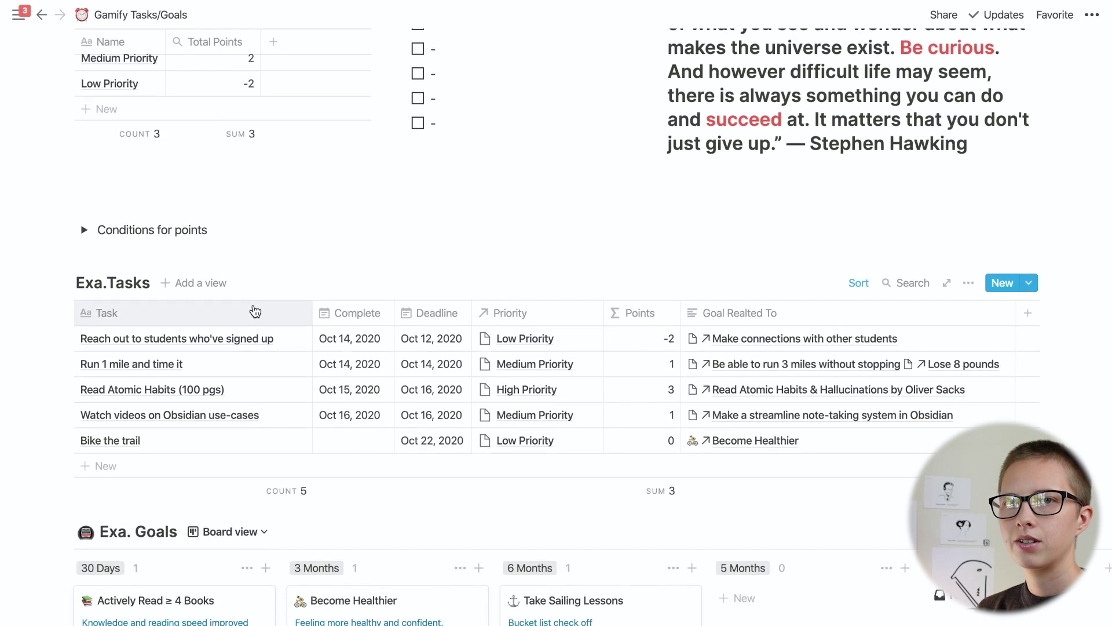
scroll(255, 312, down, 2)
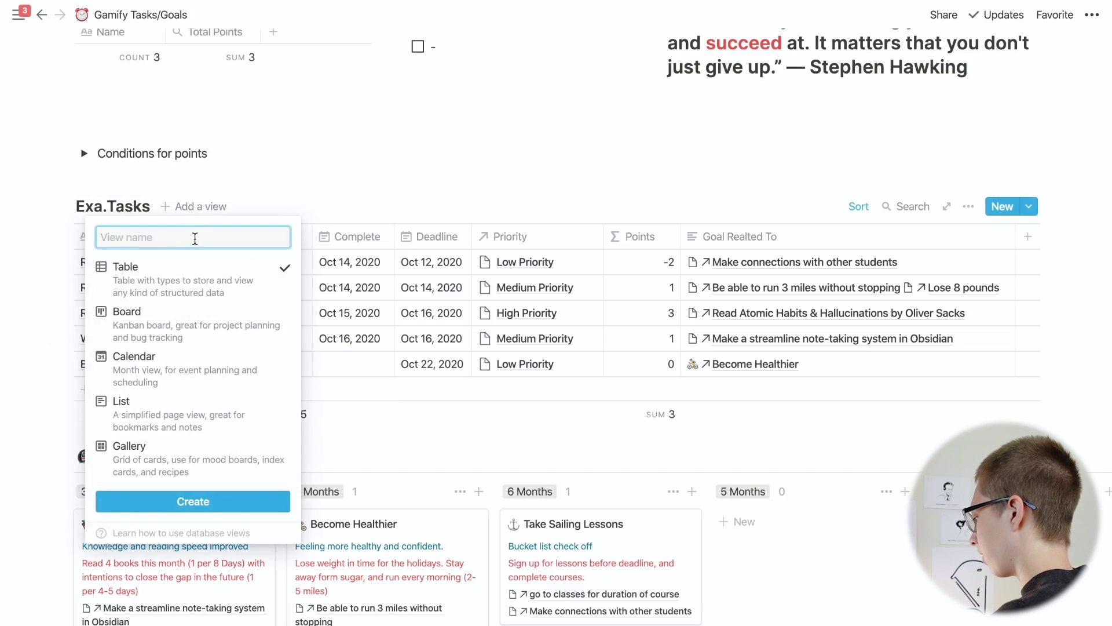
Create an Exa.Tasks table view named Archived and switch between views.
text(Archived)
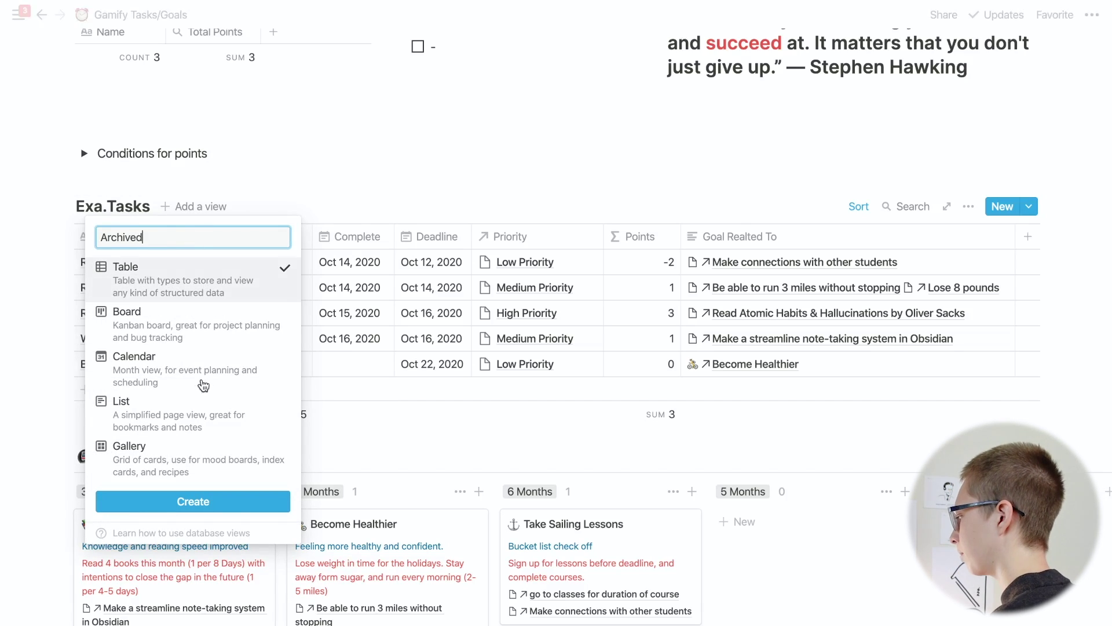
click(193, 501)
click(153, 272)
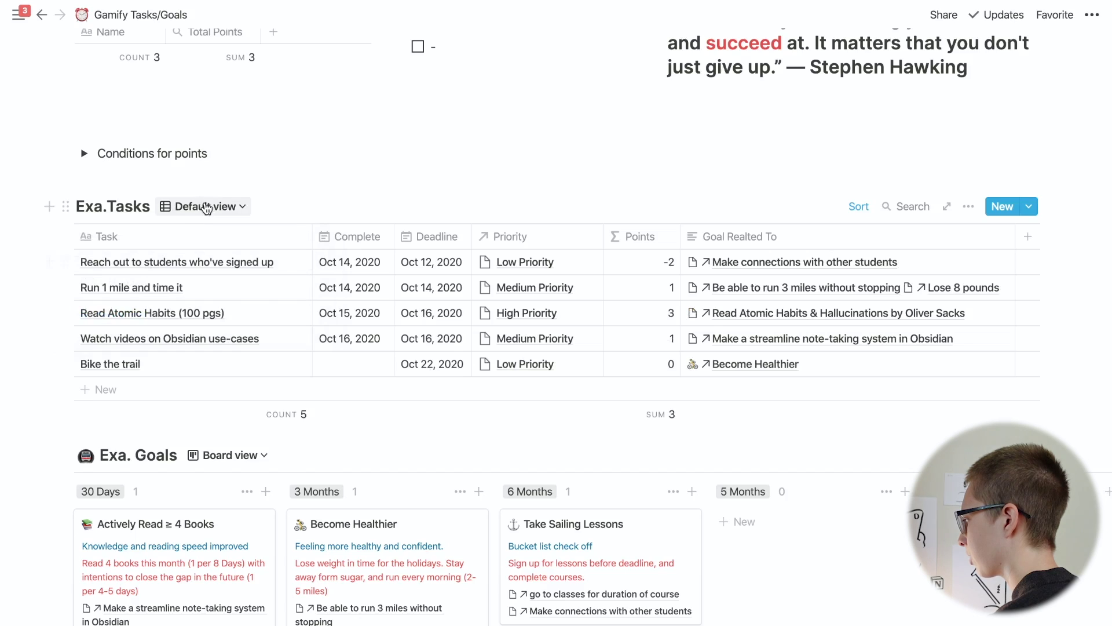
click(203, 207)
click(136, 285)
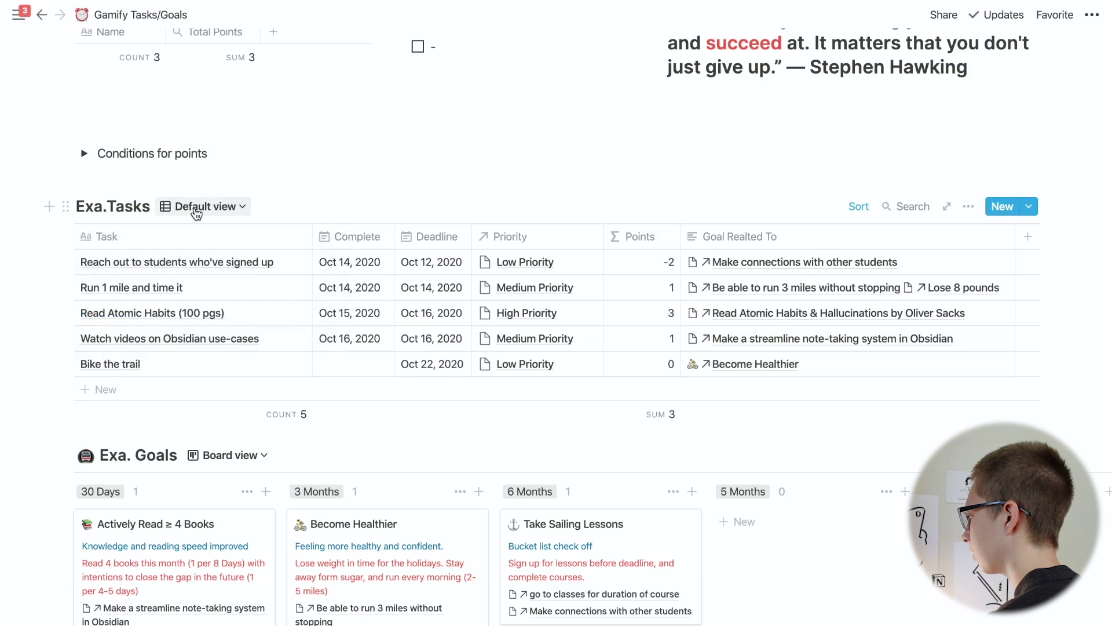
Rename the default Exa.Tasks view to 'Active Tasks'.
click(210, 212)
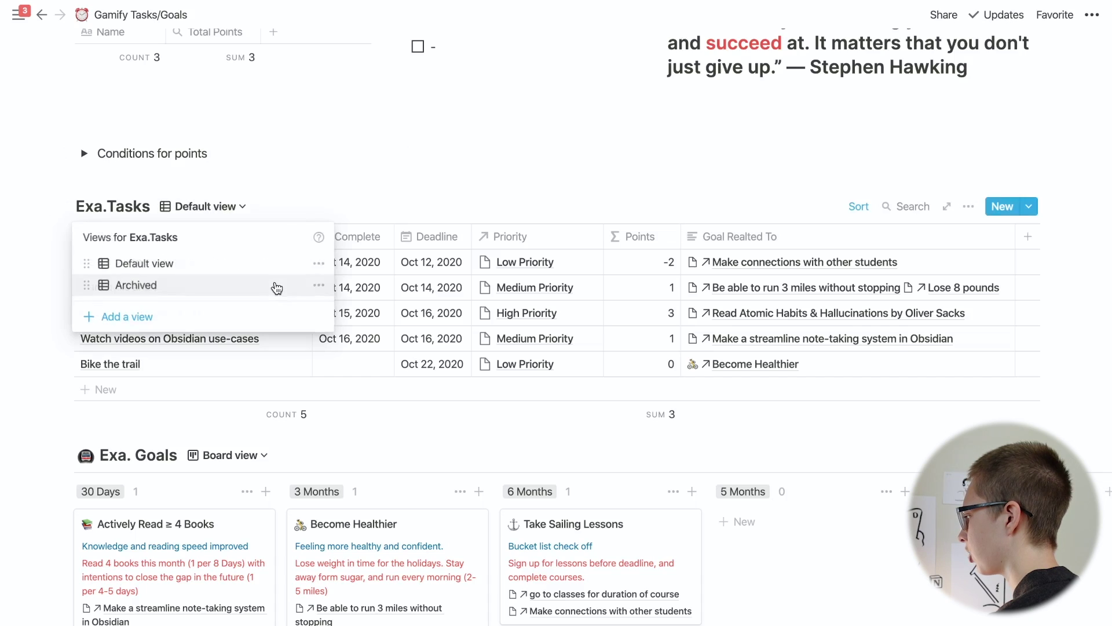
click(319, 264)
key(super+a)
text(Active)
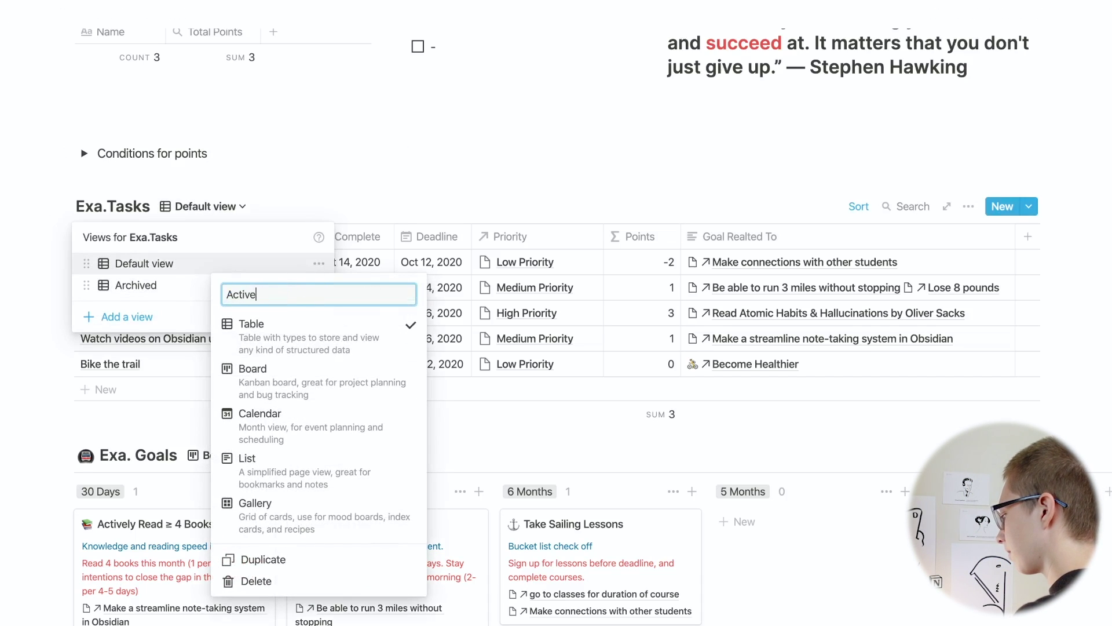
text( Tasks)
key(Return)
Filter Active Tasks to show only tasks where Complete is empty.
click(968, 207)
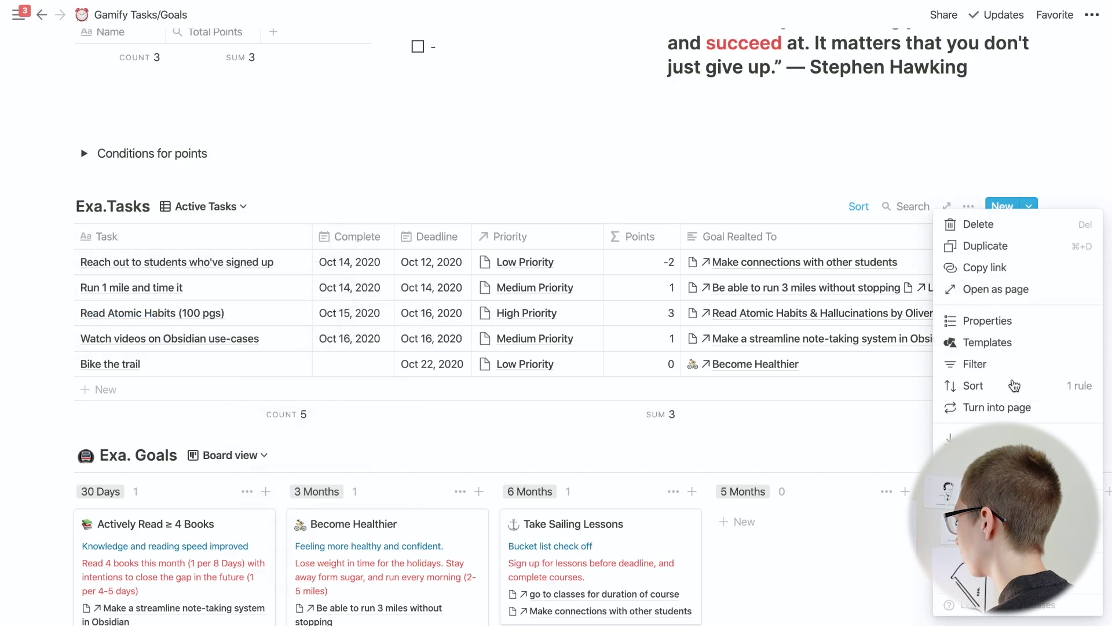
click(1007, 364)
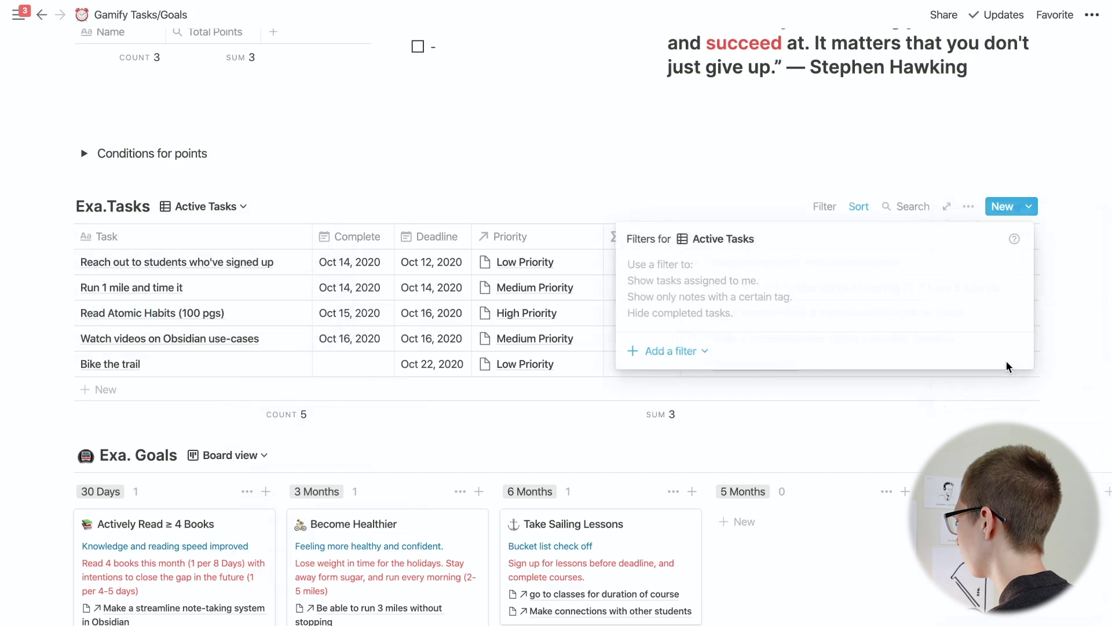
click(735, 350)
click(651, 377)
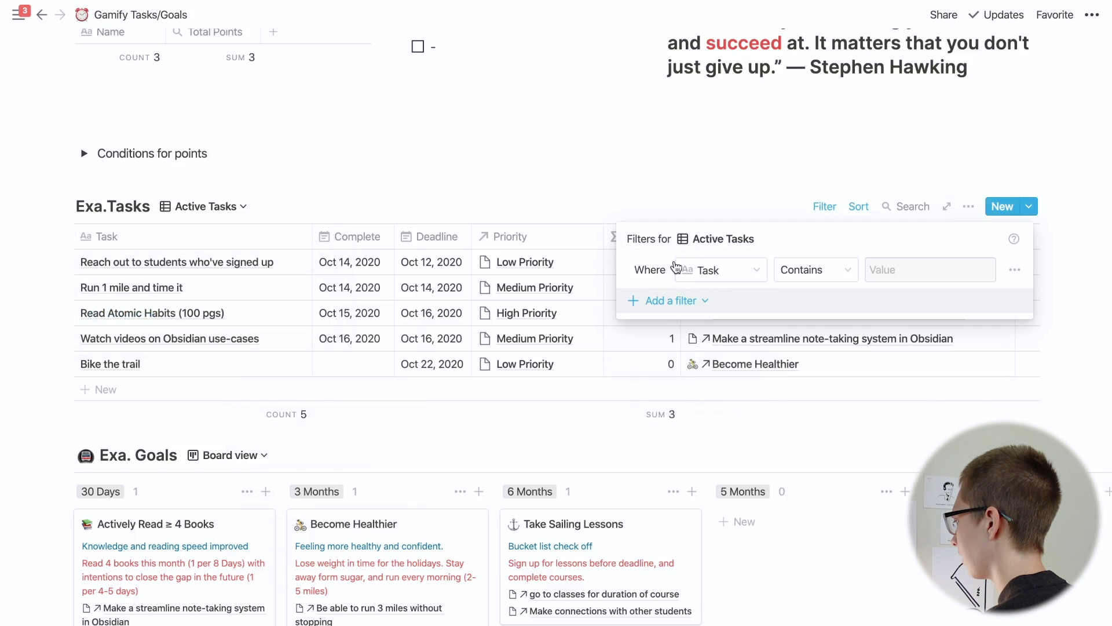
click(702, 277)
click(720, 360)
click(869, 272)
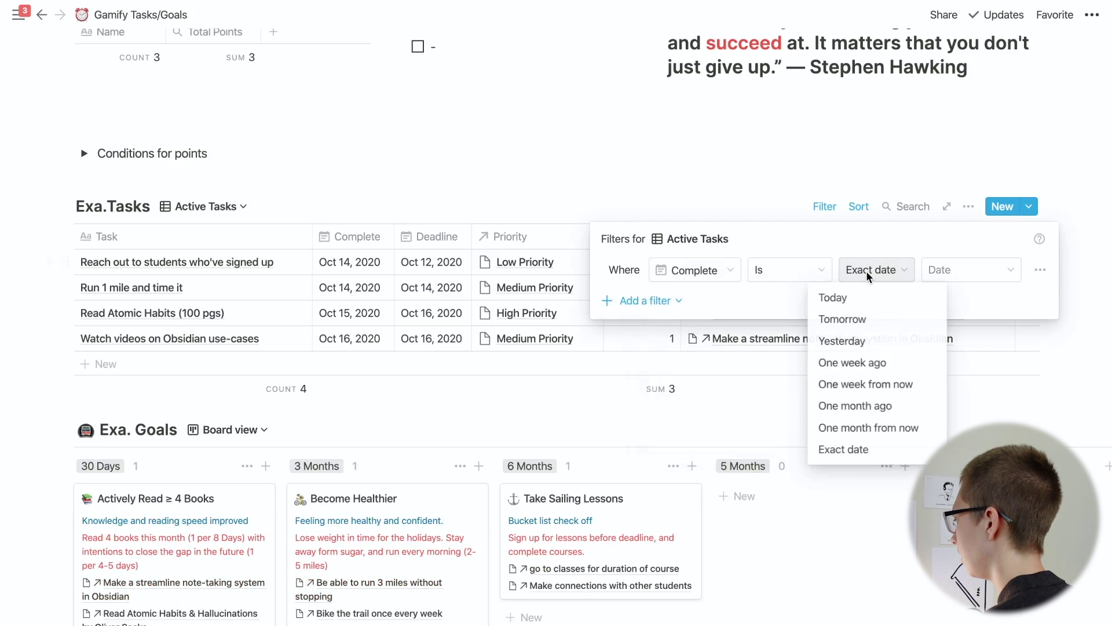
click(800, 270)
click(765, 429)
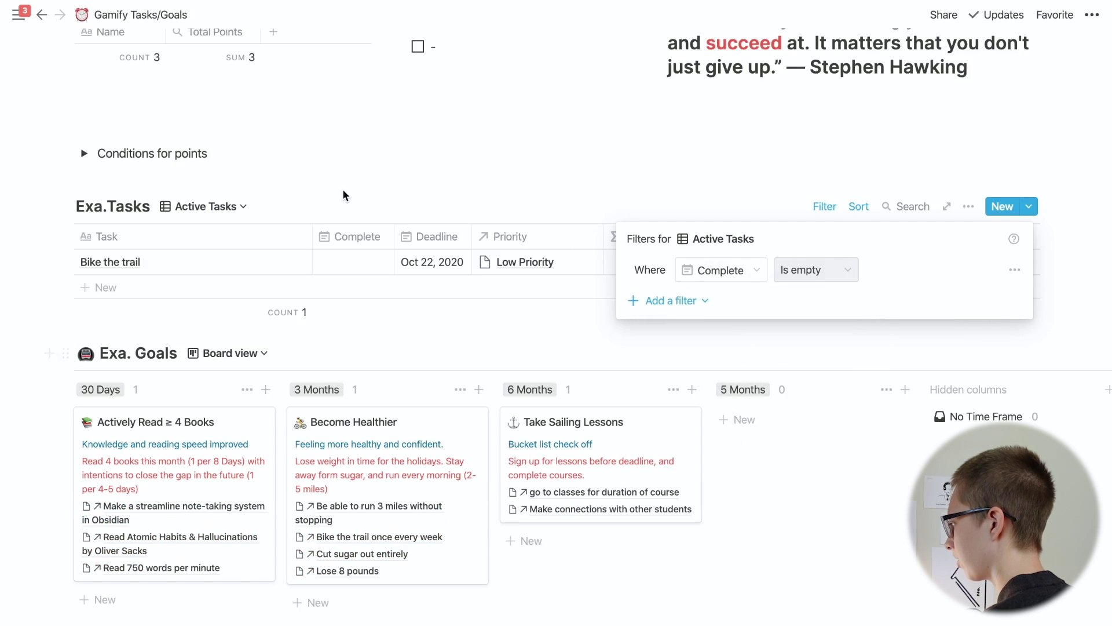
click(342, 180)
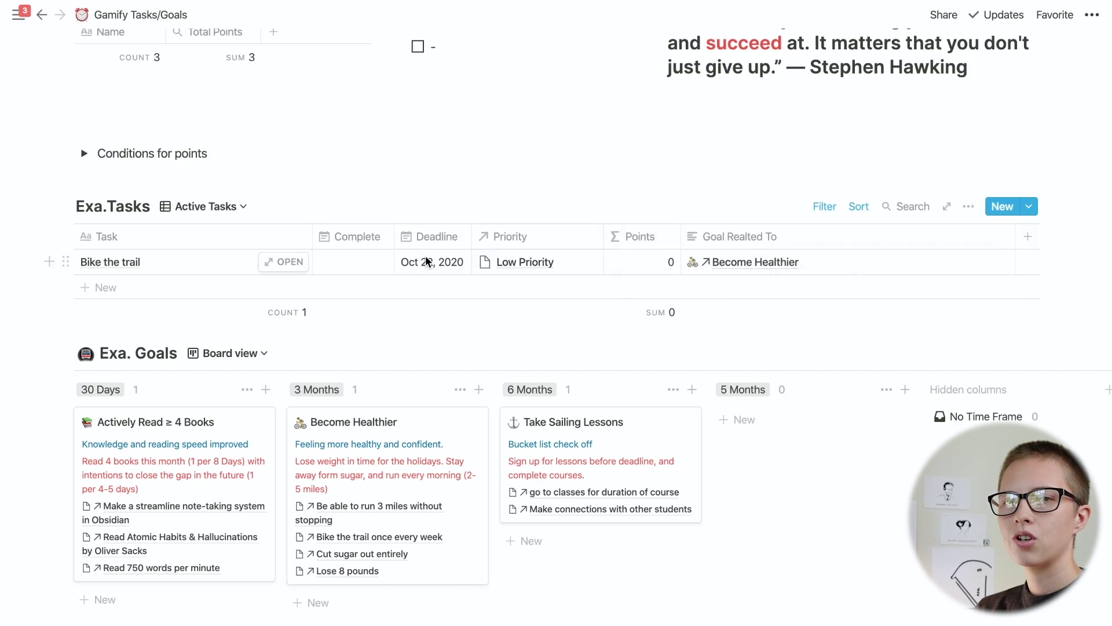
Switch to the Archived view and filter it to Complete is not empty.
click(203, 207)
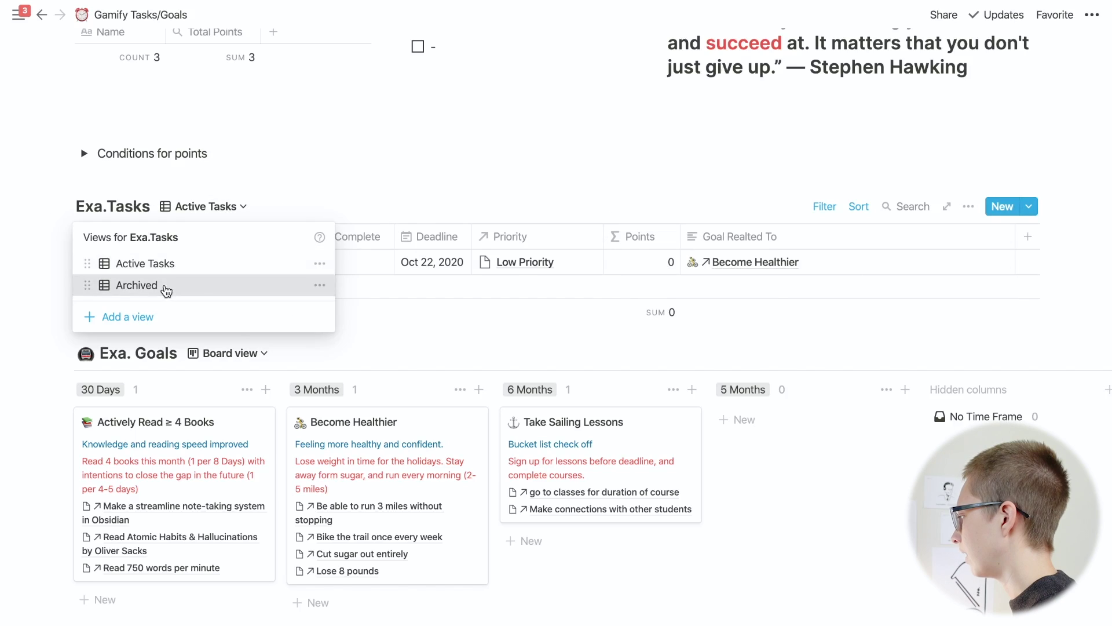
click(164, 287)
click(969, 207)
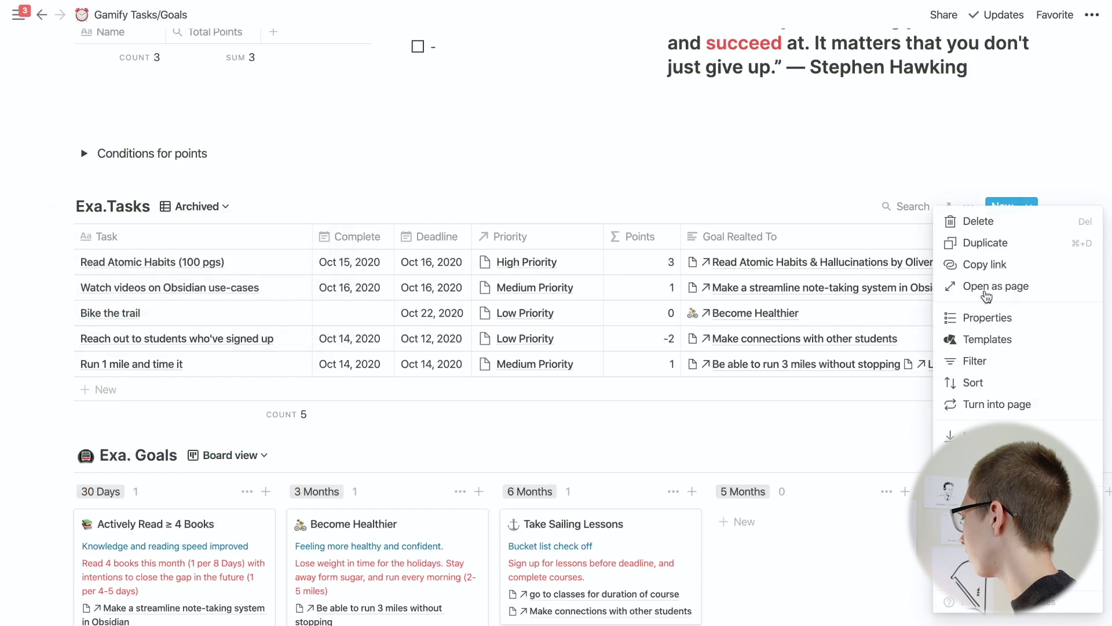
click(995, 364)
click(727, 270)
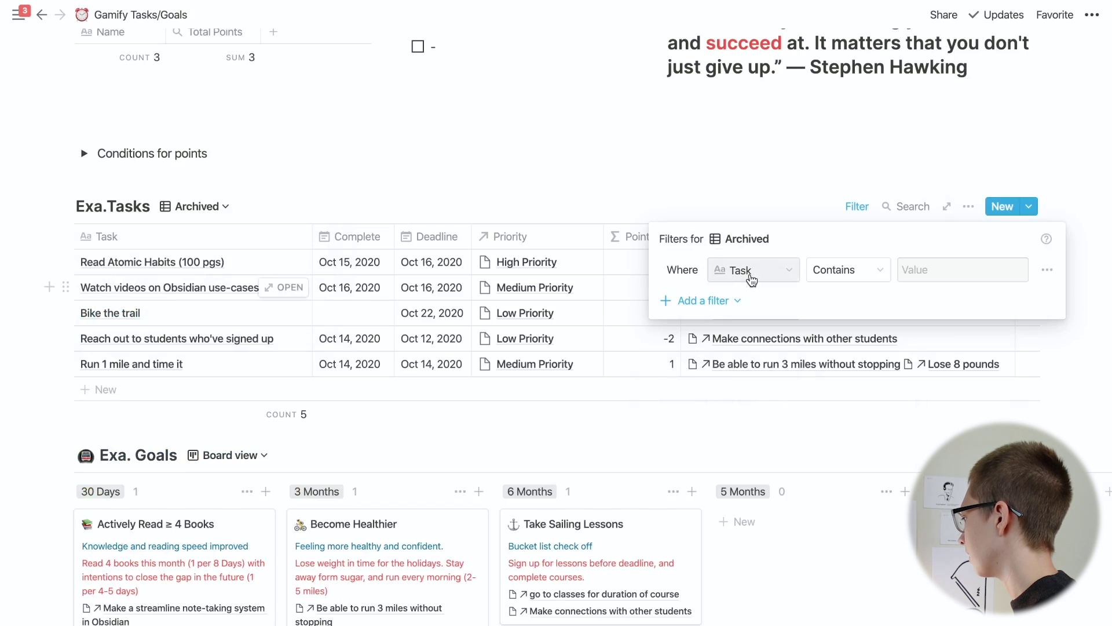
click(724, 353)
click(798, 281)
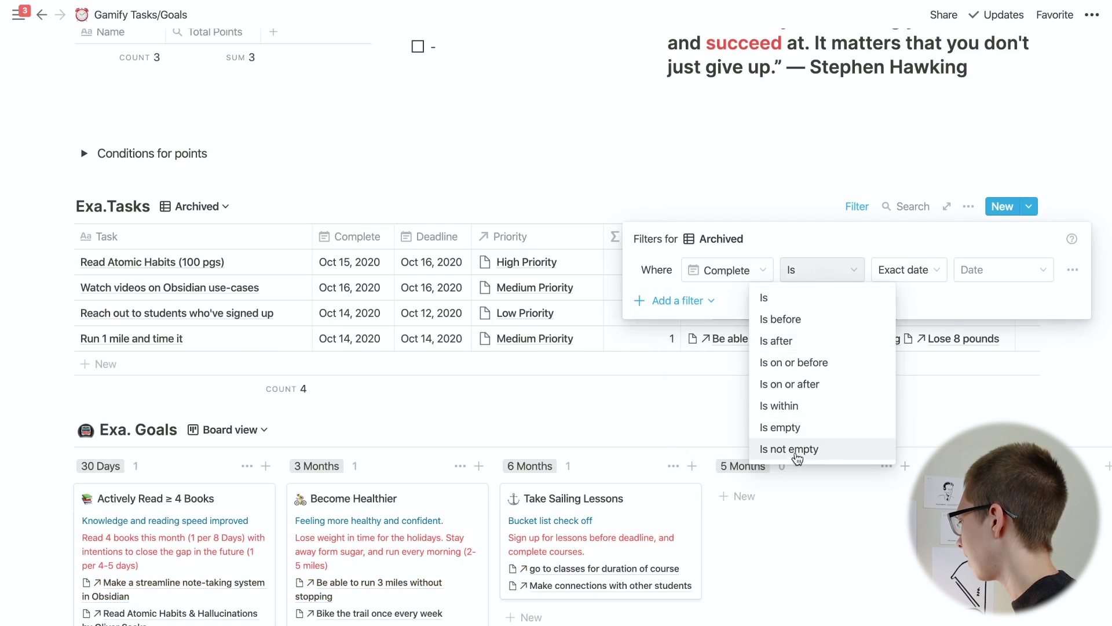
click(794, 453)
click(526, 421)
scroll(525, 417, down, 1)
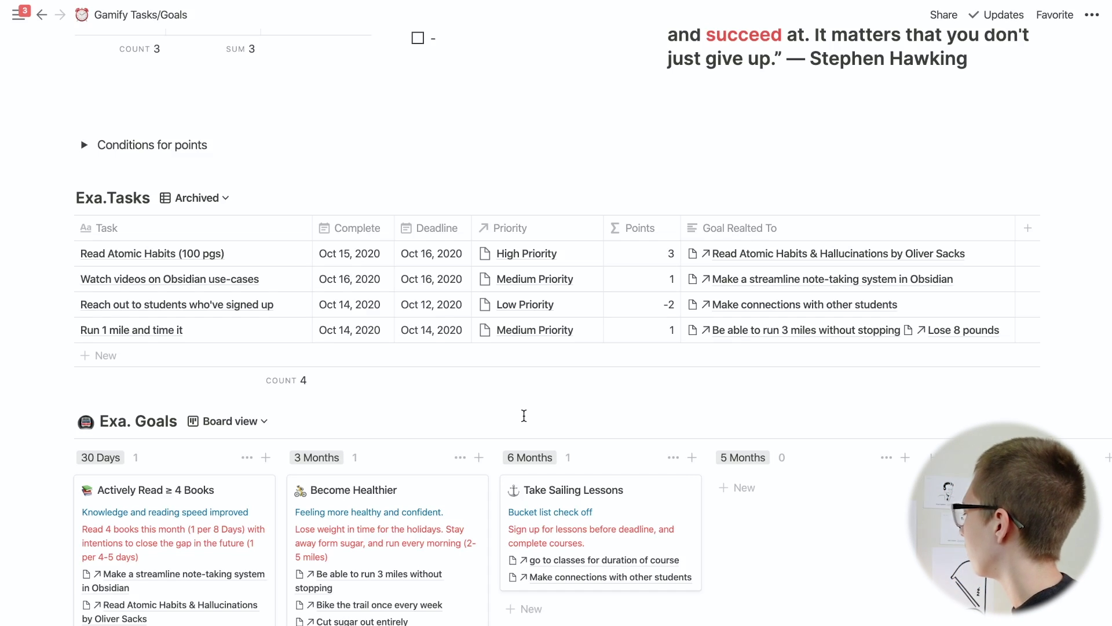
Add a trial second Archived filter: Priority contains High Priority.
click(857, 197)
click(711, 297)
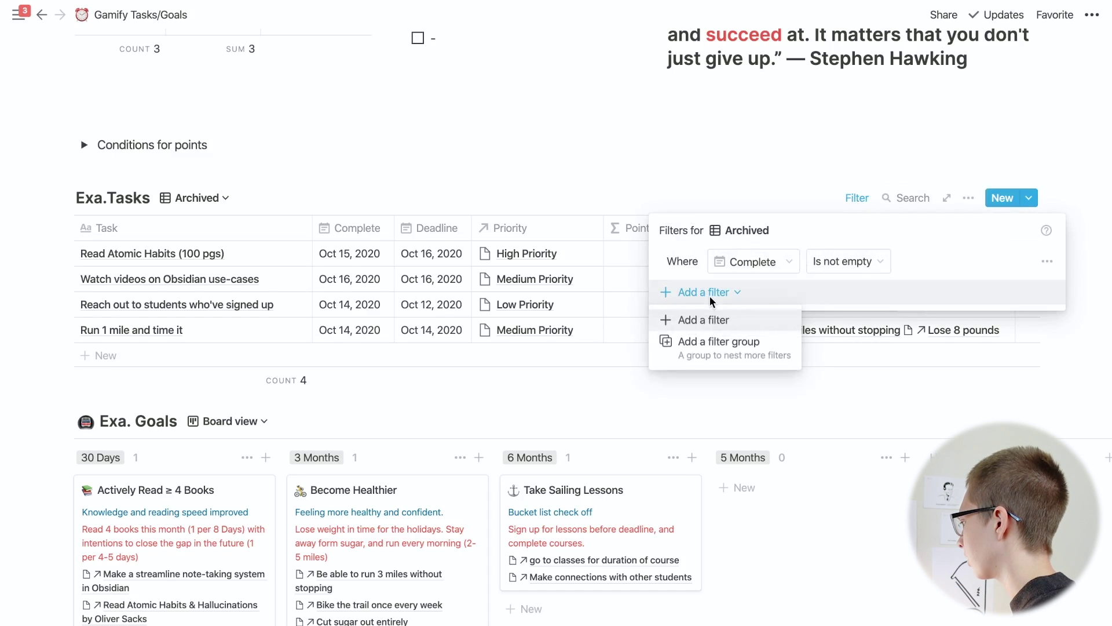
click(697, 321)
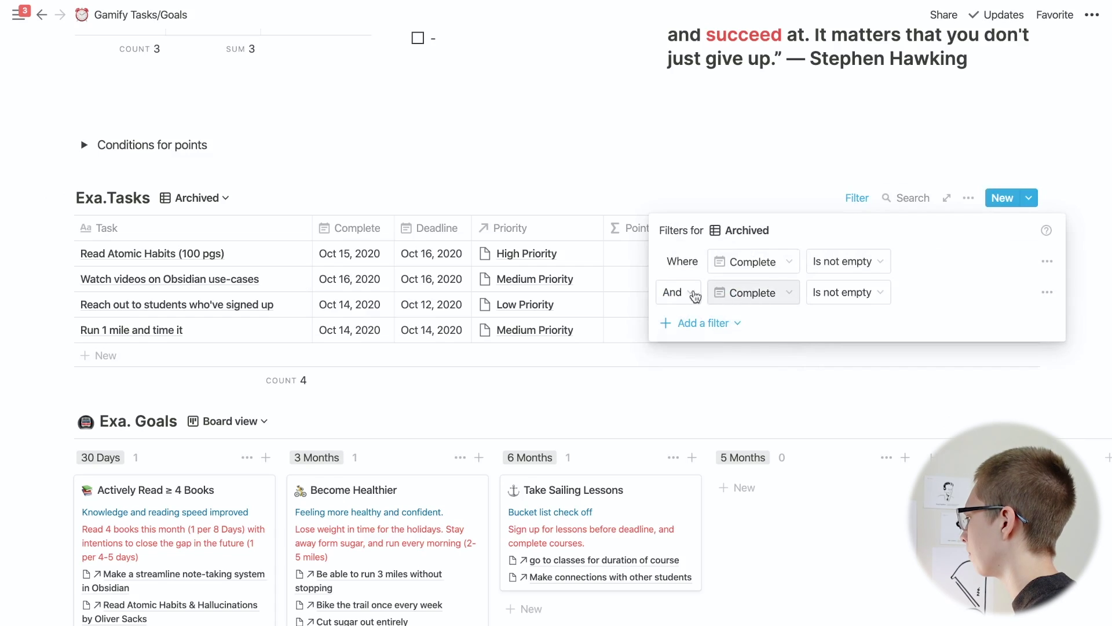
click(736, 293)
click(725, 463)
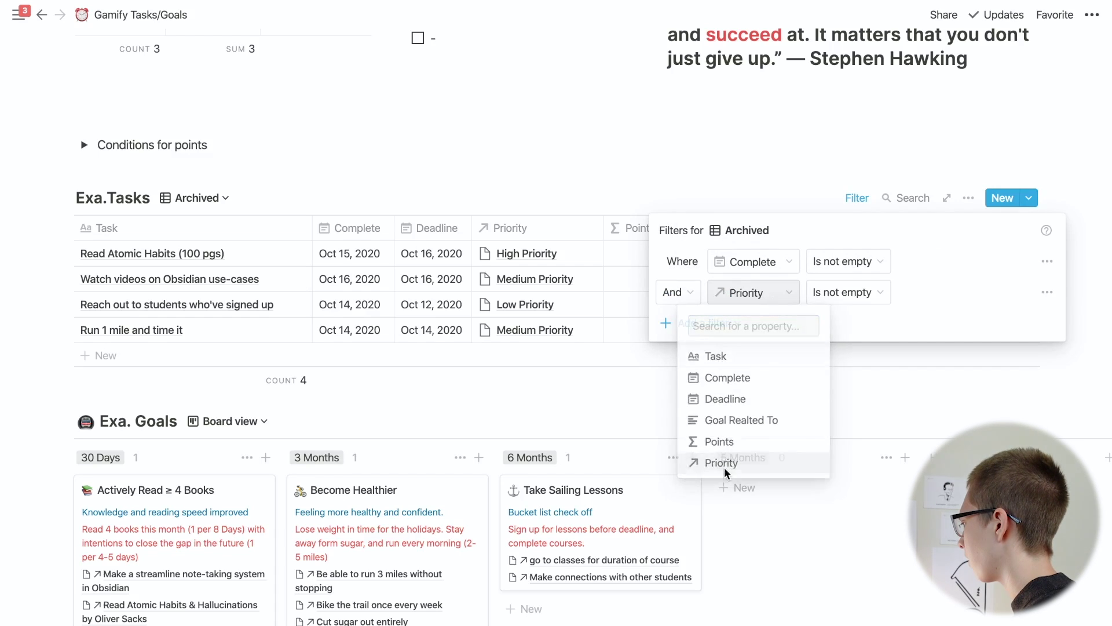
click(846, 292)
click(832, 323)
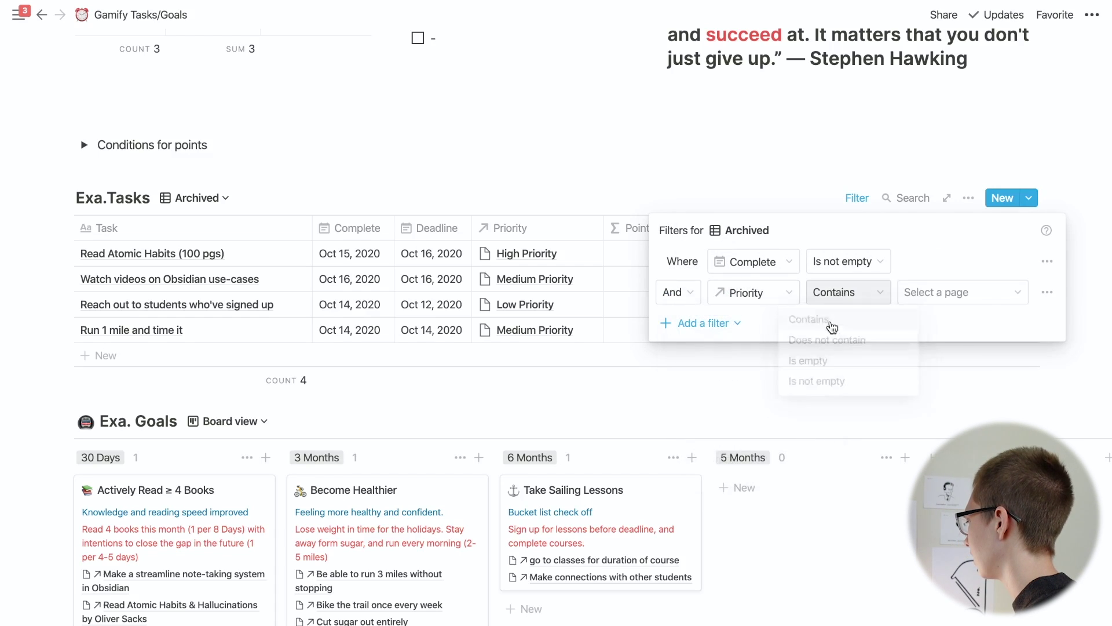
click(940, 298)
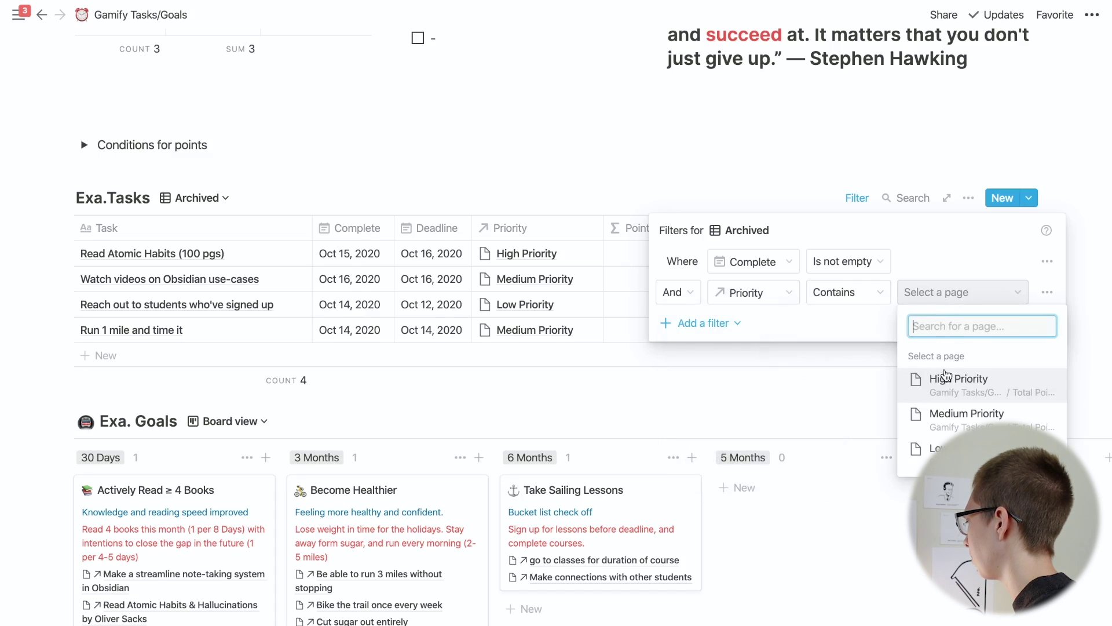
click(959, 378)
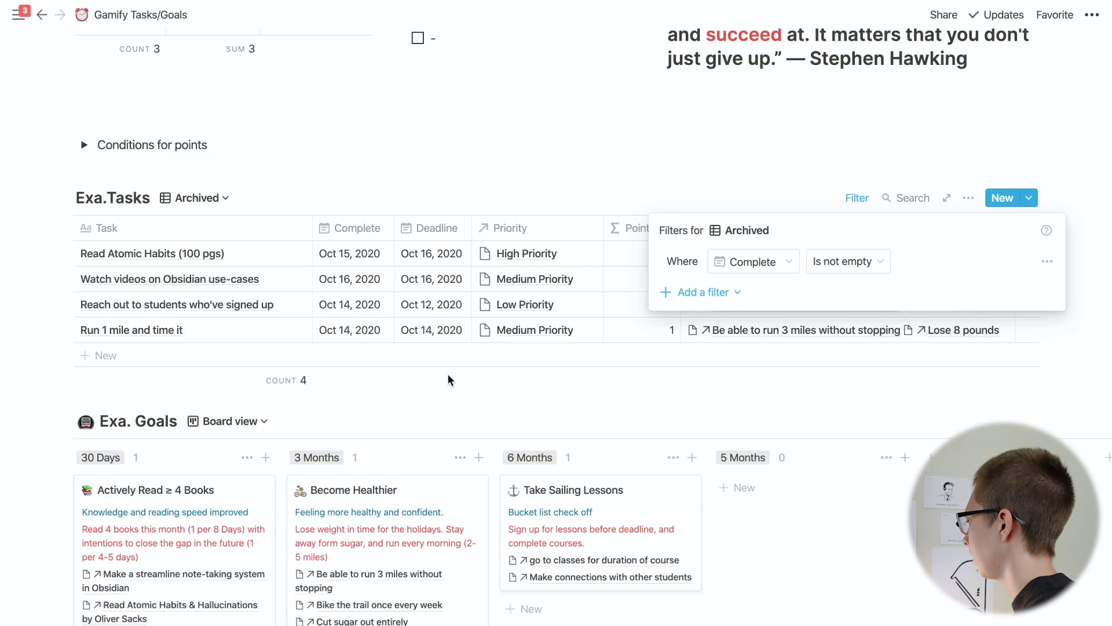
click(451, 381)
click(212, 199)
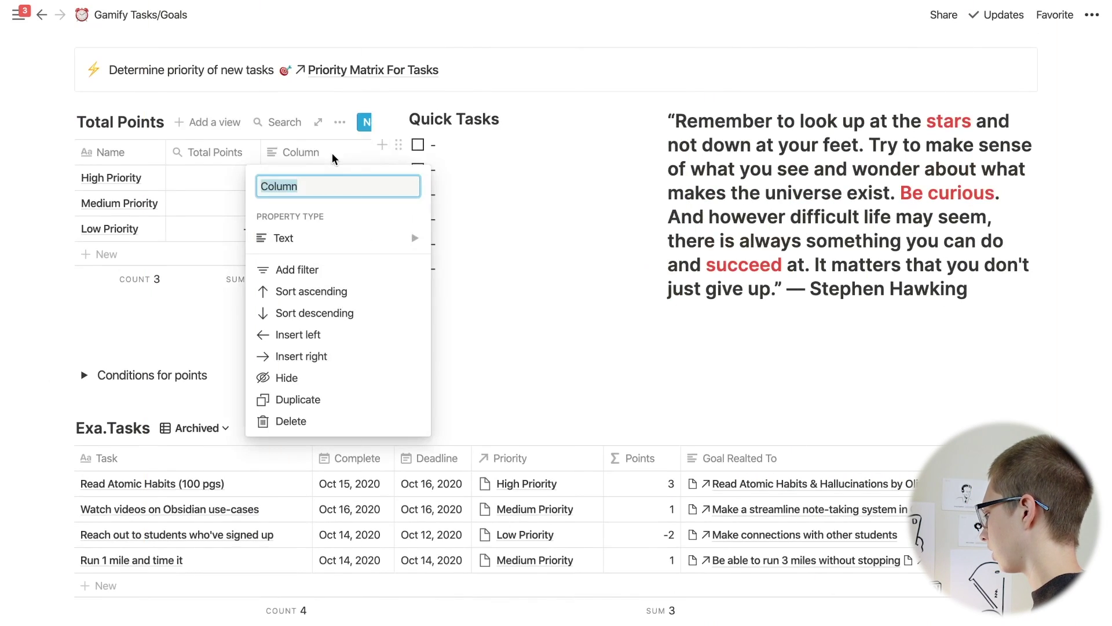
Name the new Total Points column 'Level' and set its property type to Formula.
text(Level)
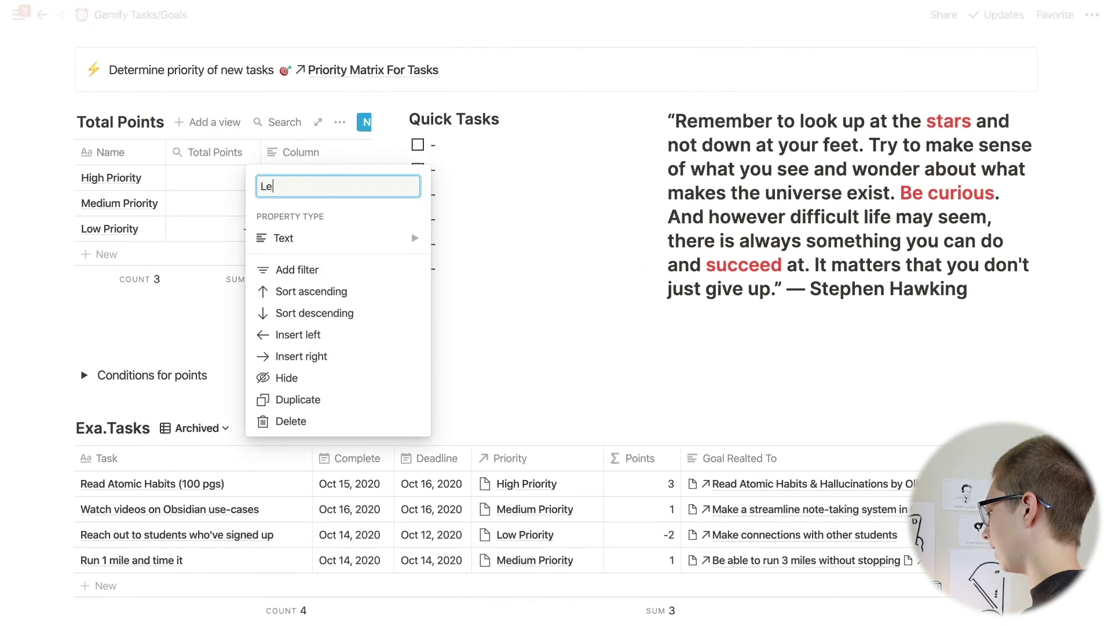
click(382, 238)
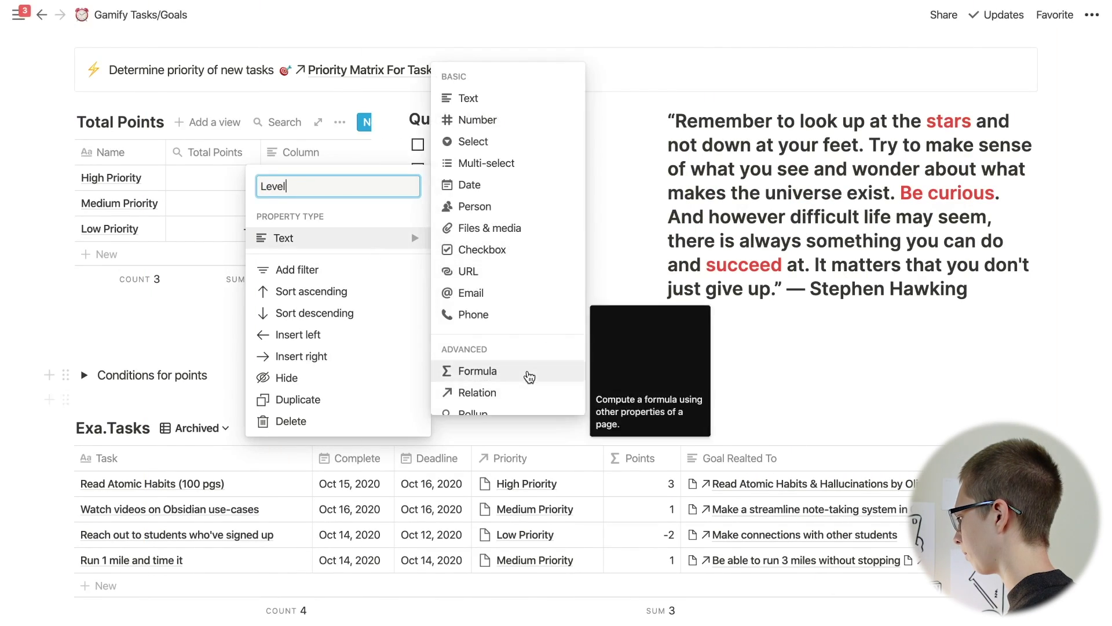
click(528, 371)
click(311, 183)
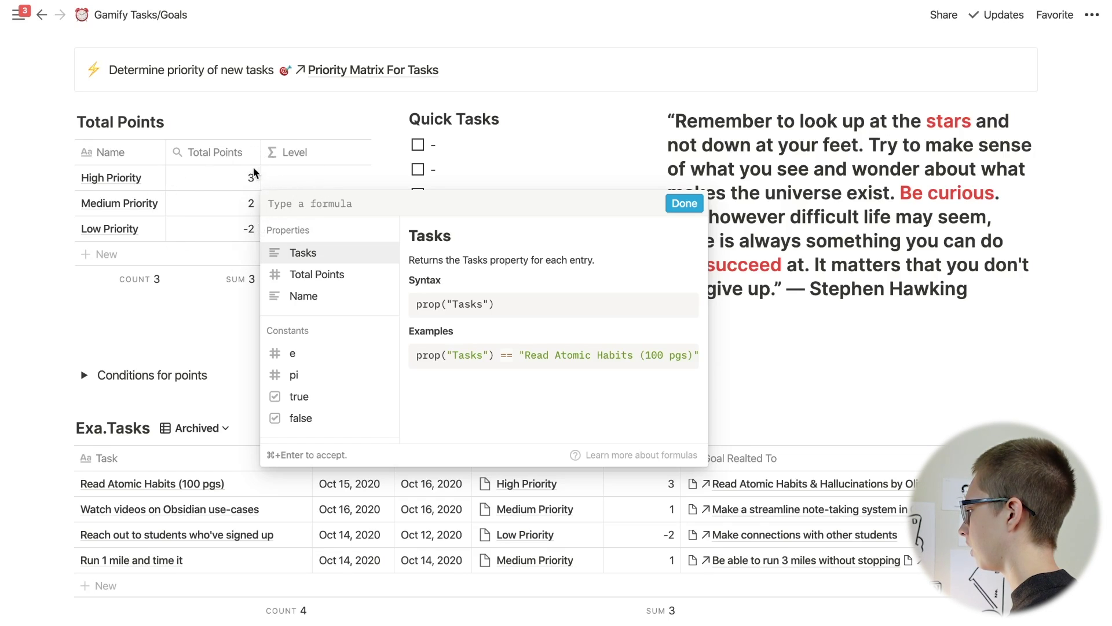
click(102, 362)
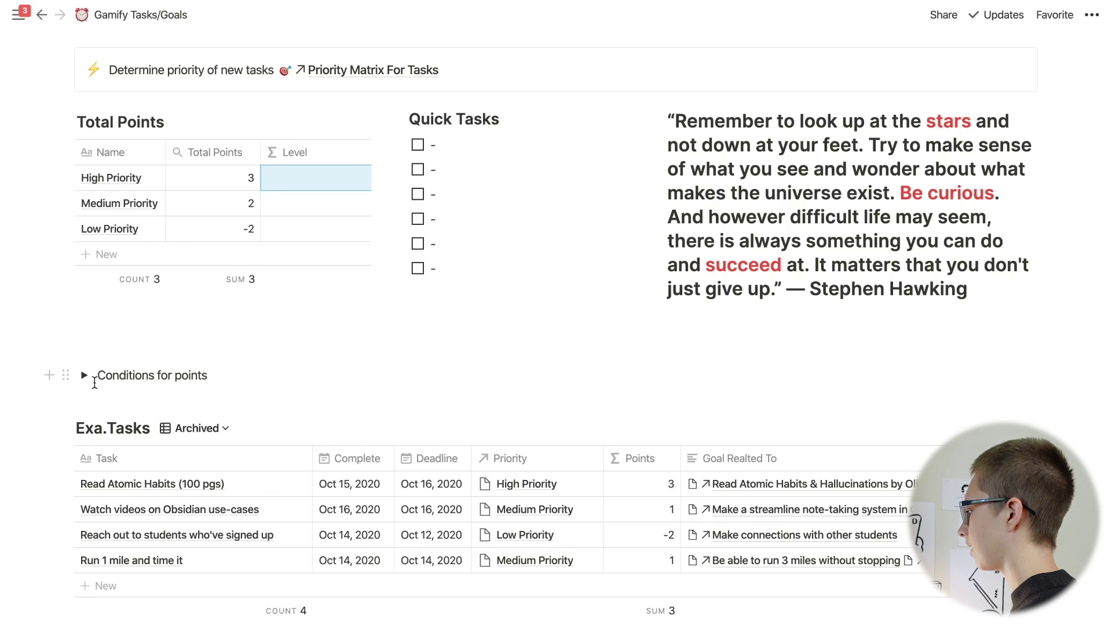
click(91, 397)
Create a 'Conditions for level' toggle and move it above Conditions for points.
text(/togg)
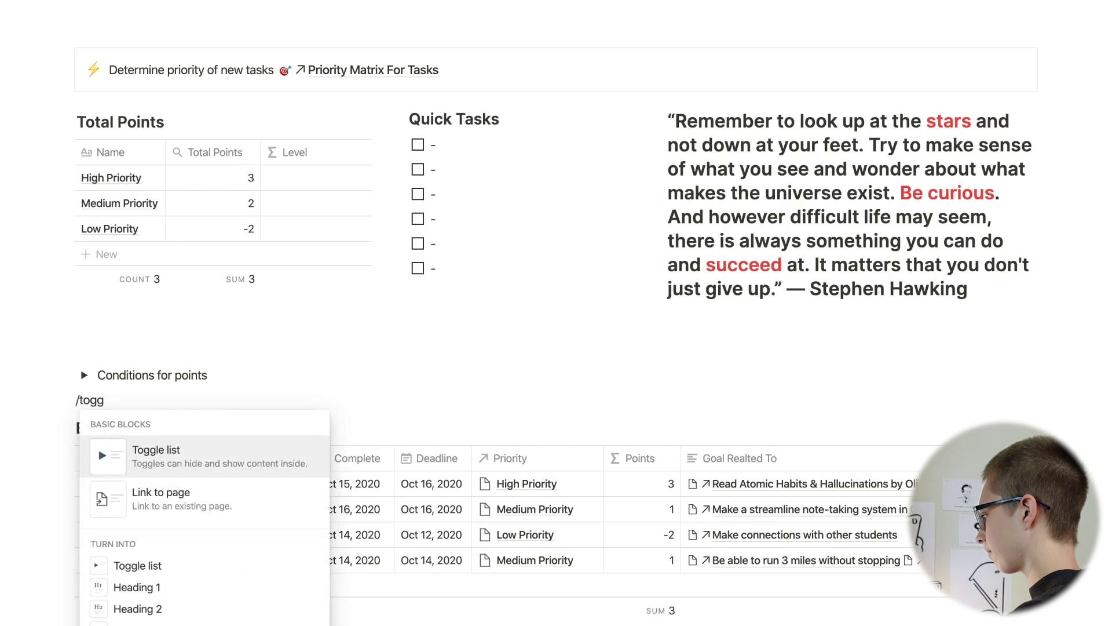
key(Return)
text(Conditions for)
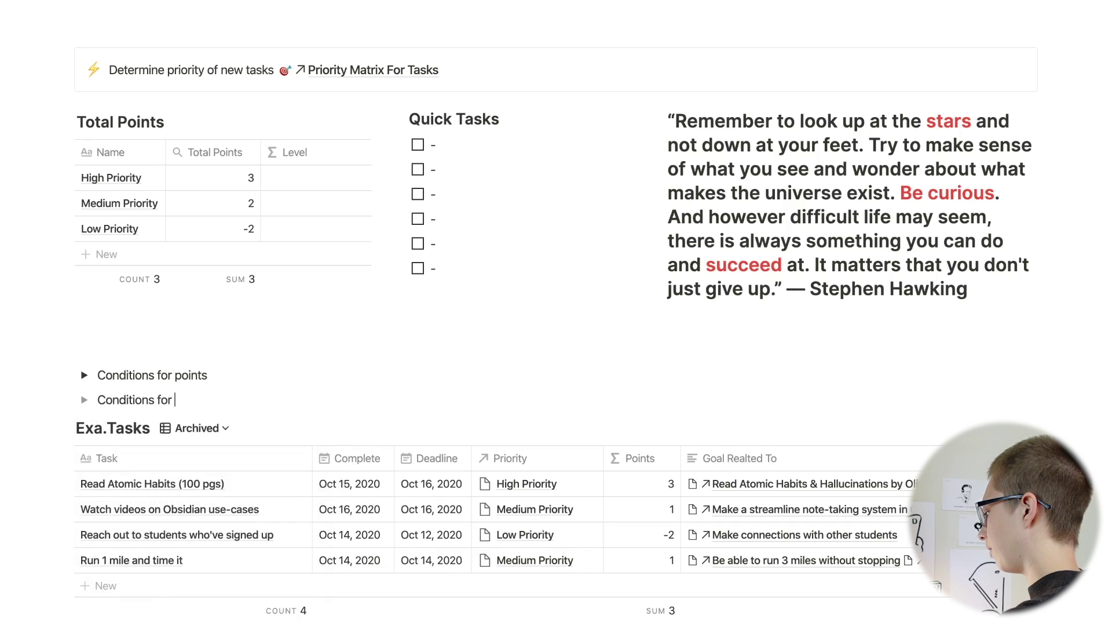
text( level)
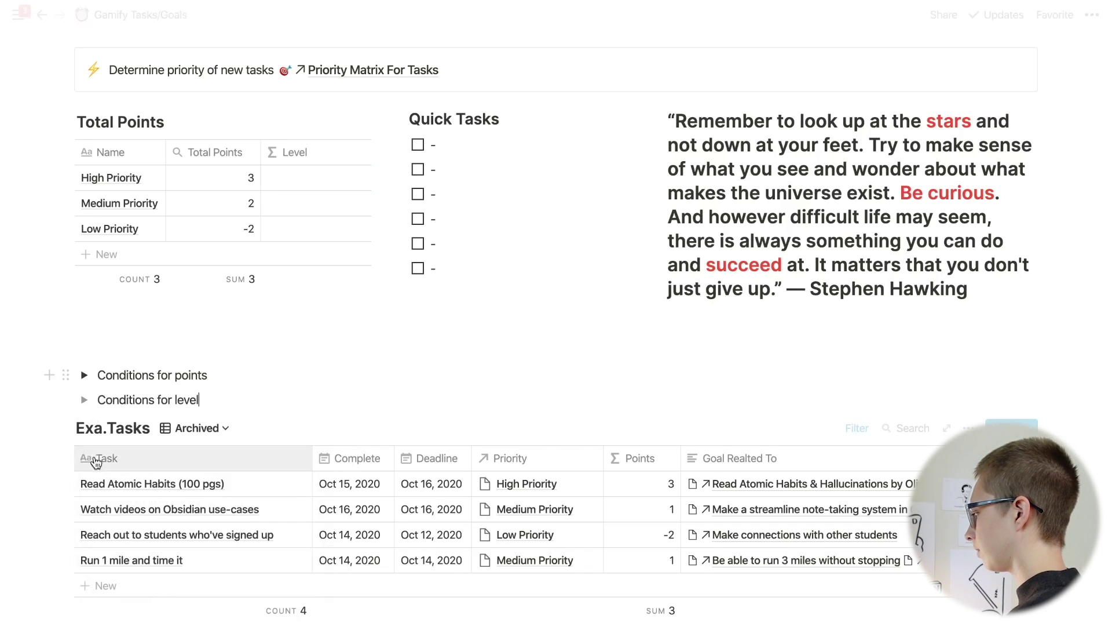
drag(68, 395, 71, 362)
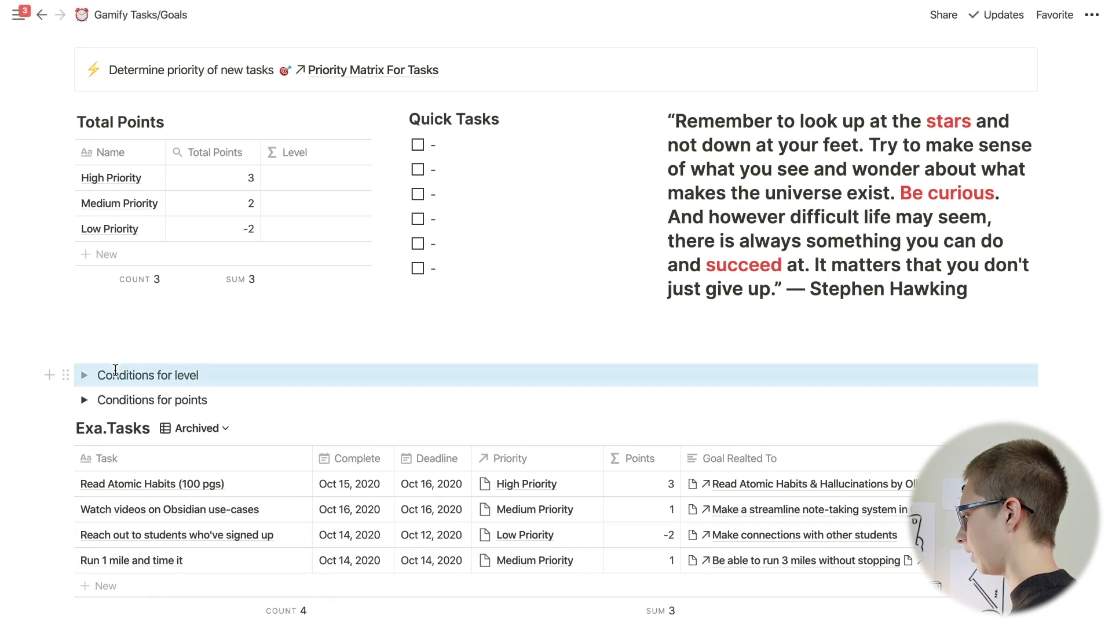
Add the bullet 'Goal is to reach 250 points in a year.' inside the toggle.
click(84, 375)
click(131, 399)
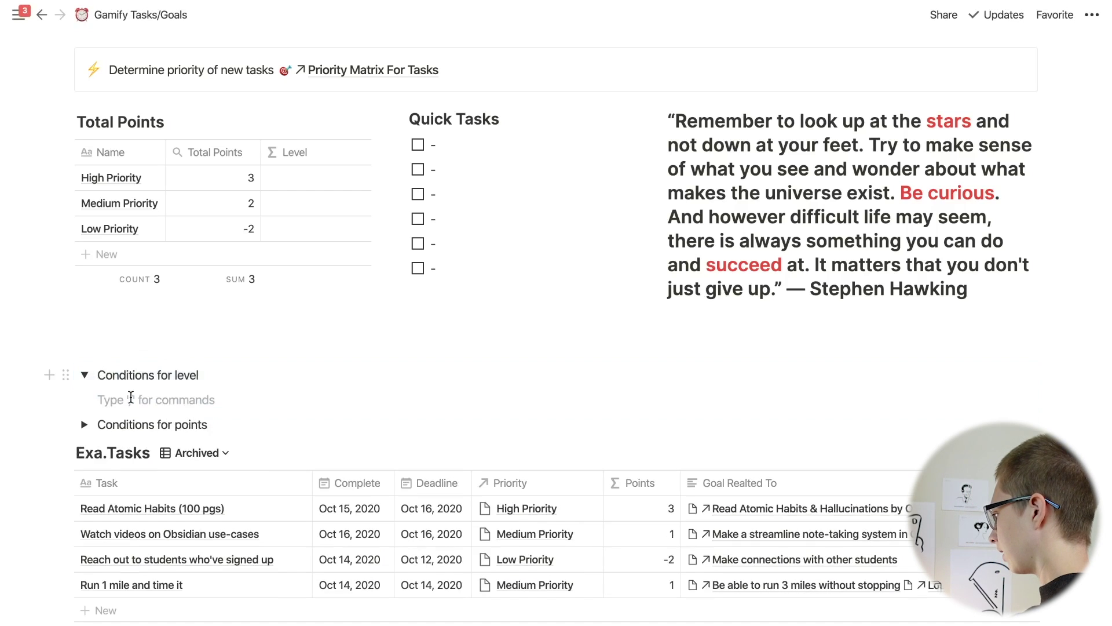
text(- Go)
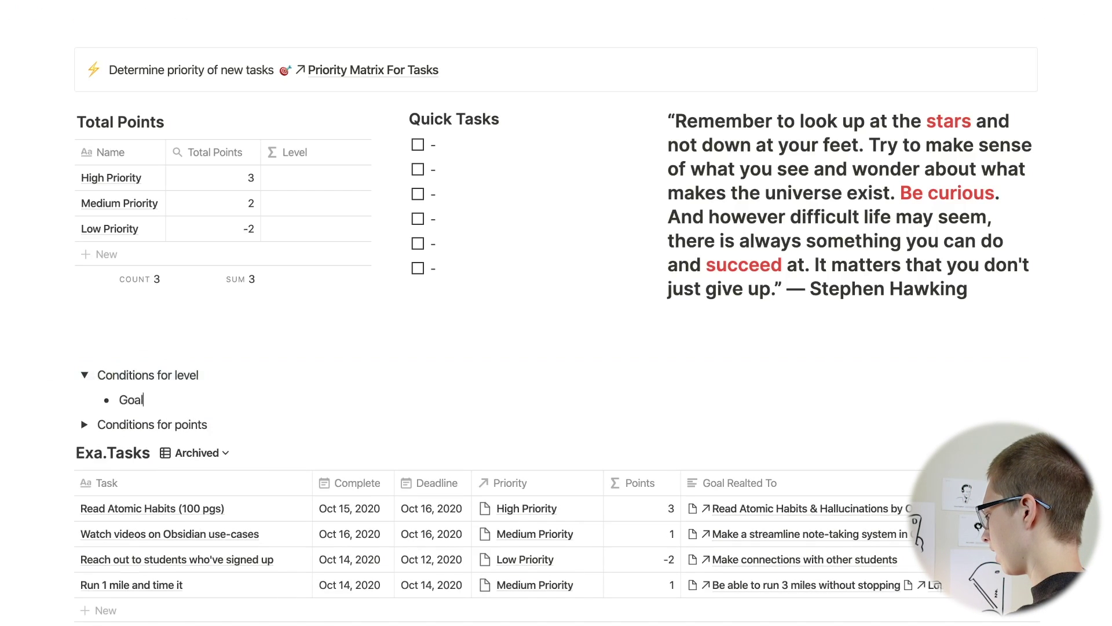
text(al is to re)
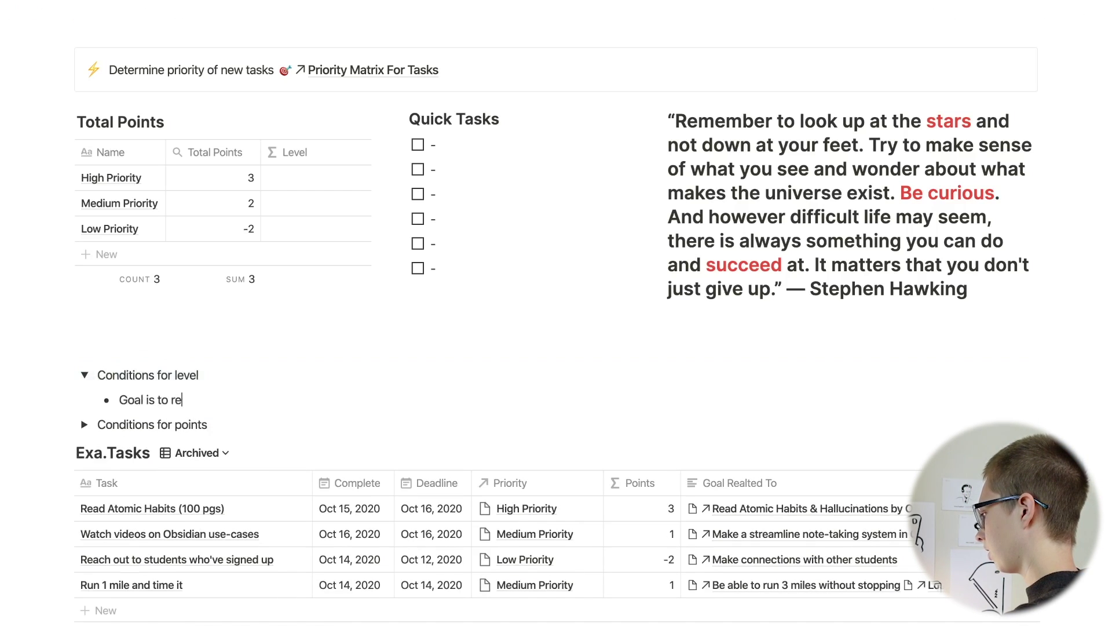
text(ch)
key(BackSpace)
text(a)
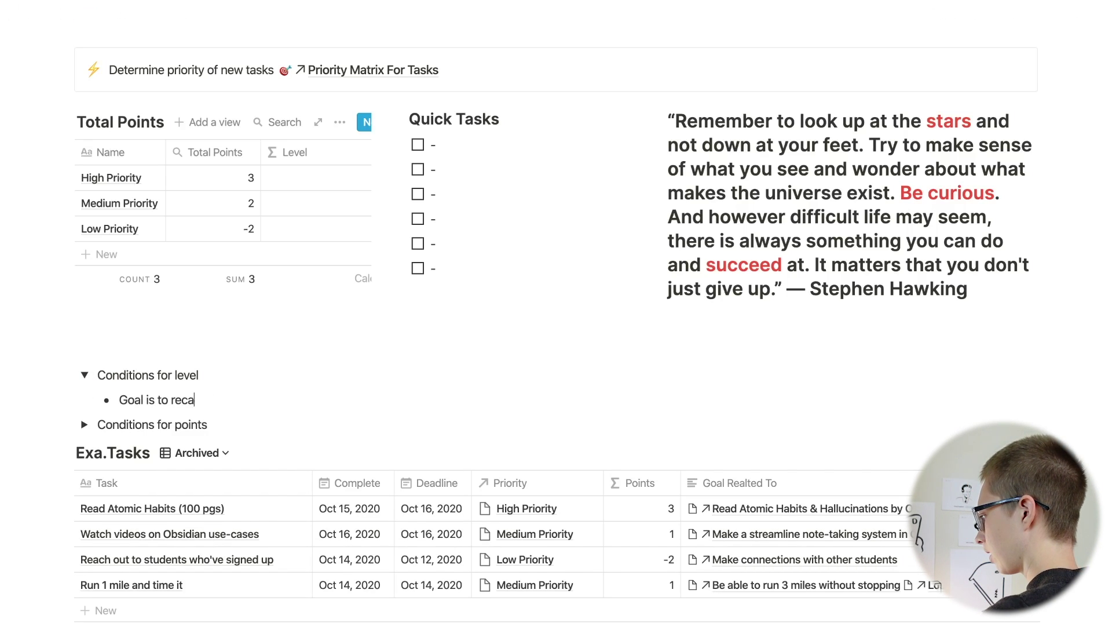
text(ch 250 )
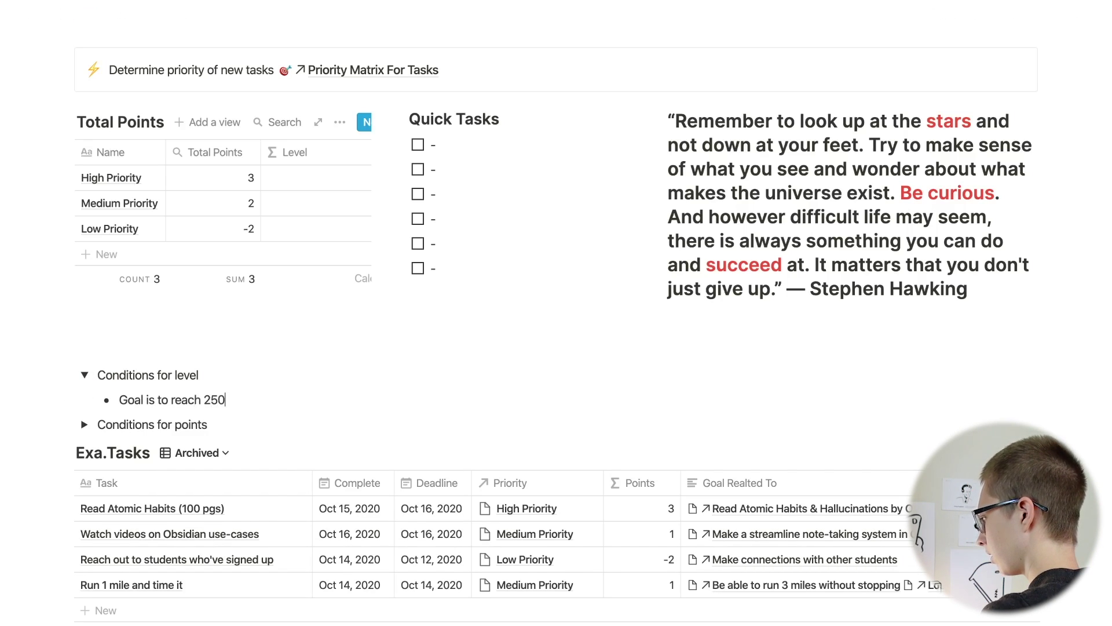
text(points in a year.)
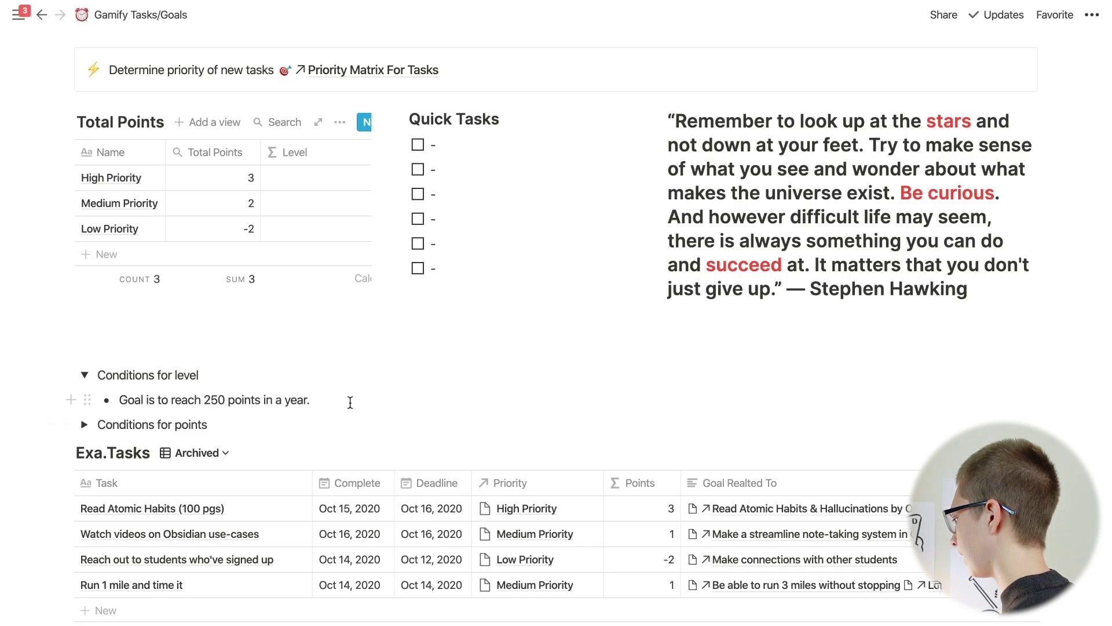
key(Return)
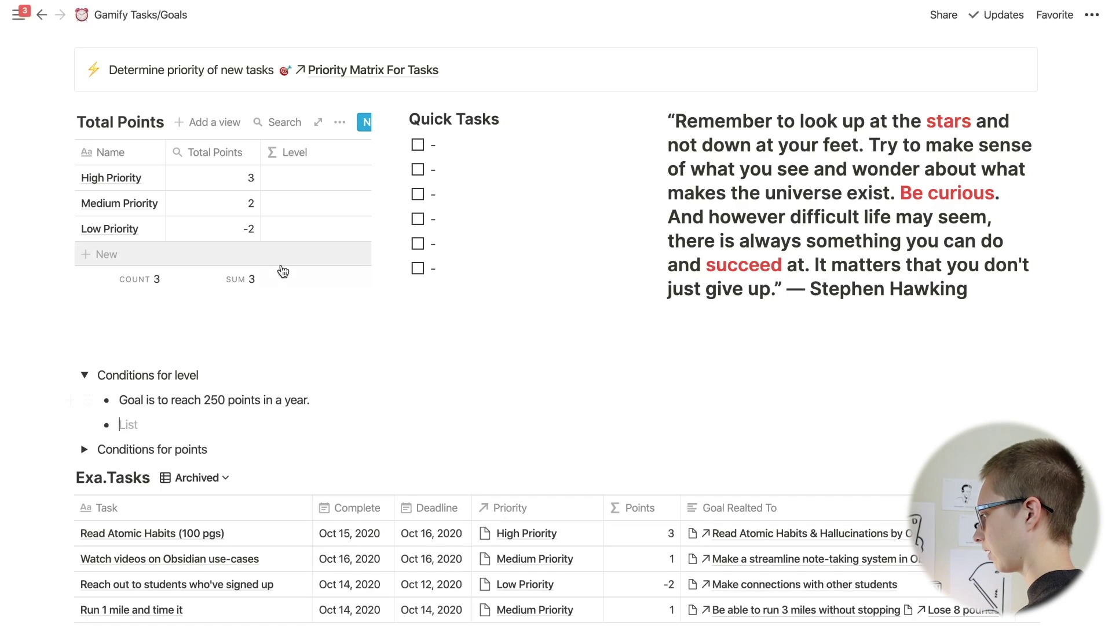
Format '250 points' as inline code and add bullets for Level 1 and Level 2.
drag(205, 401, 262, 402)
key(ctrl+e)
click(221, 416)
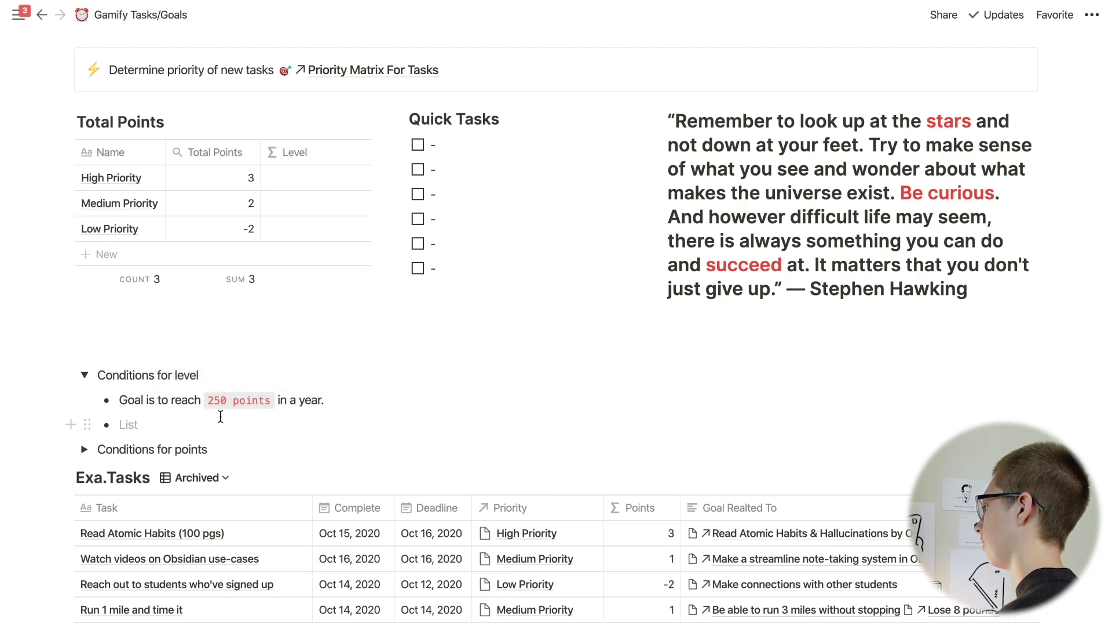
text(Level 1)
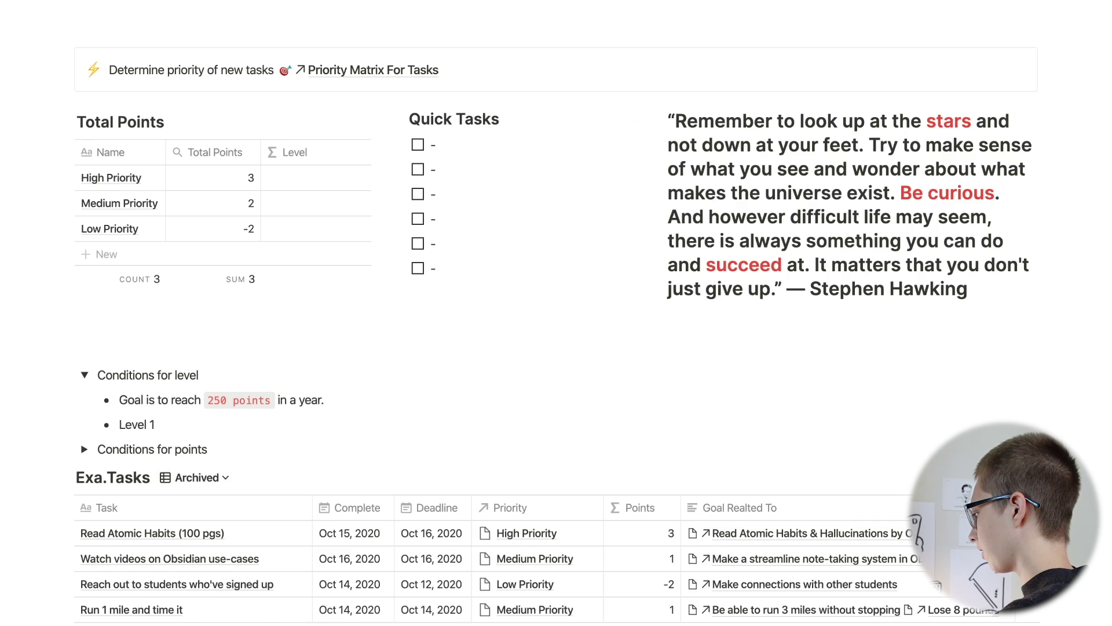
key(Return)
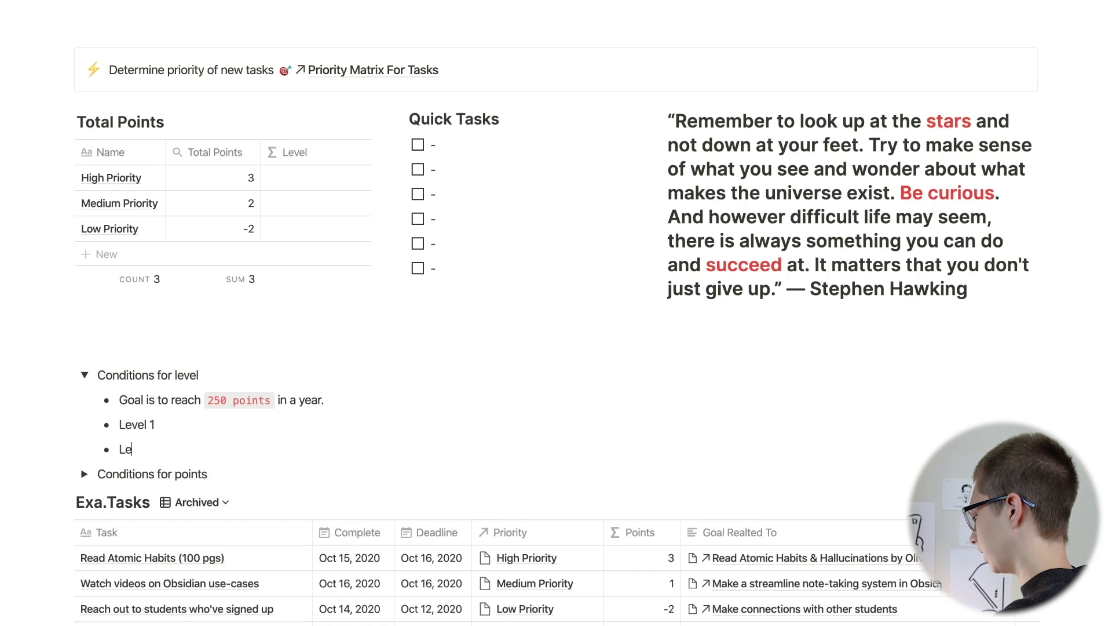
text(Level 2)
key(Return)
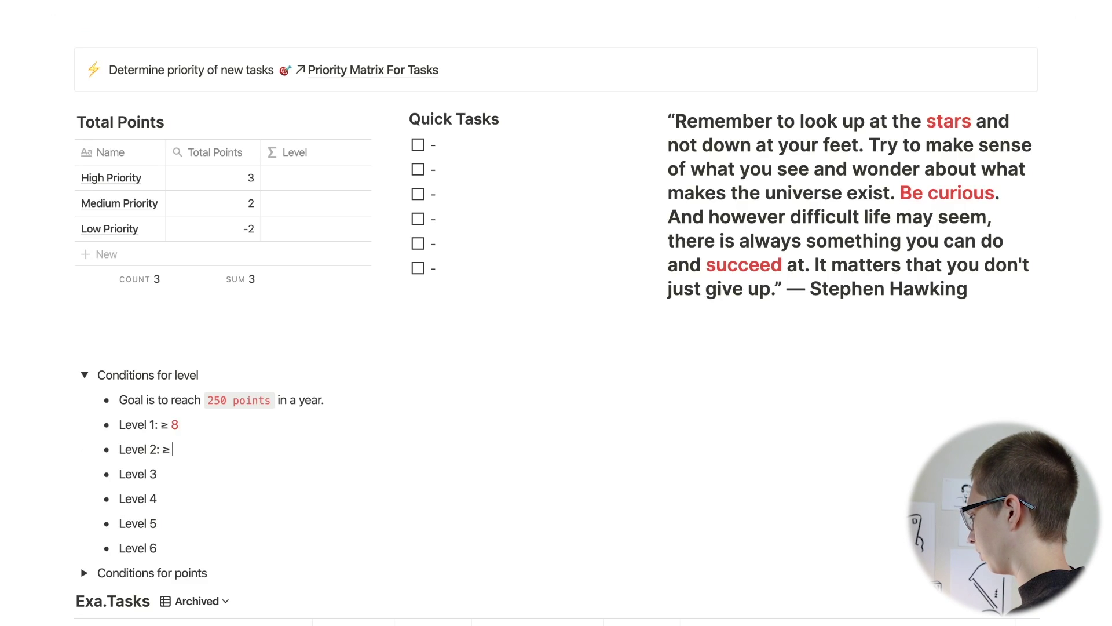
Enter level thresholds 20, ≥ 40, ≥ 60 and ≥ 100, coloring Level 5's 80 red.
text(20)
click(186, 468)
text(≥ 40)
click(187, 494)
text(≥ 60)
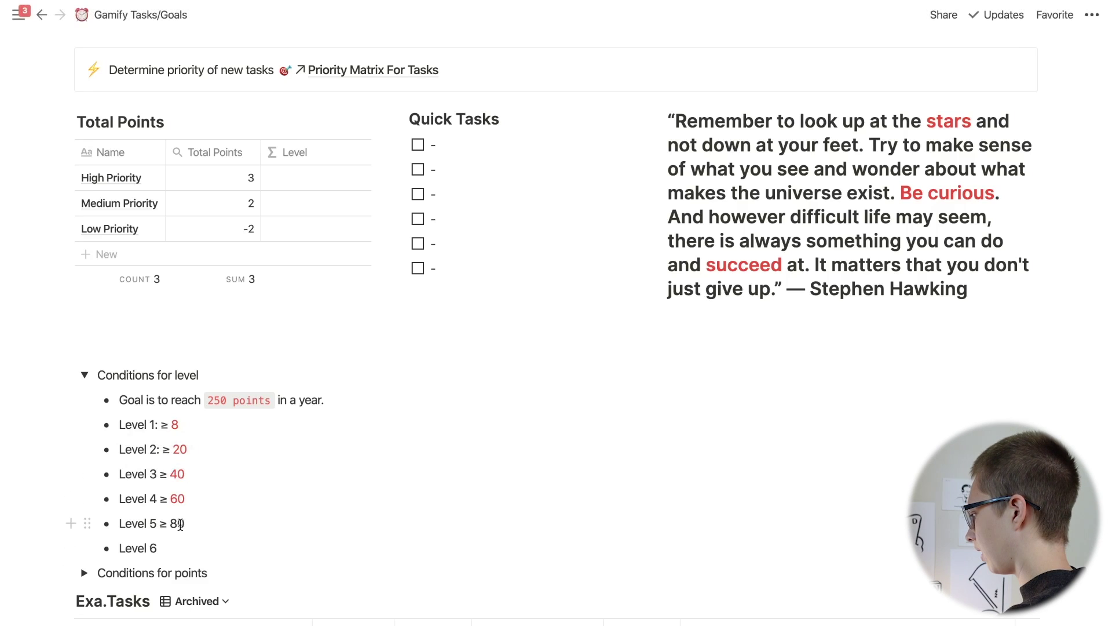
double_click(181, 525)
key(ctrl+shift+h)
click(207, 546)
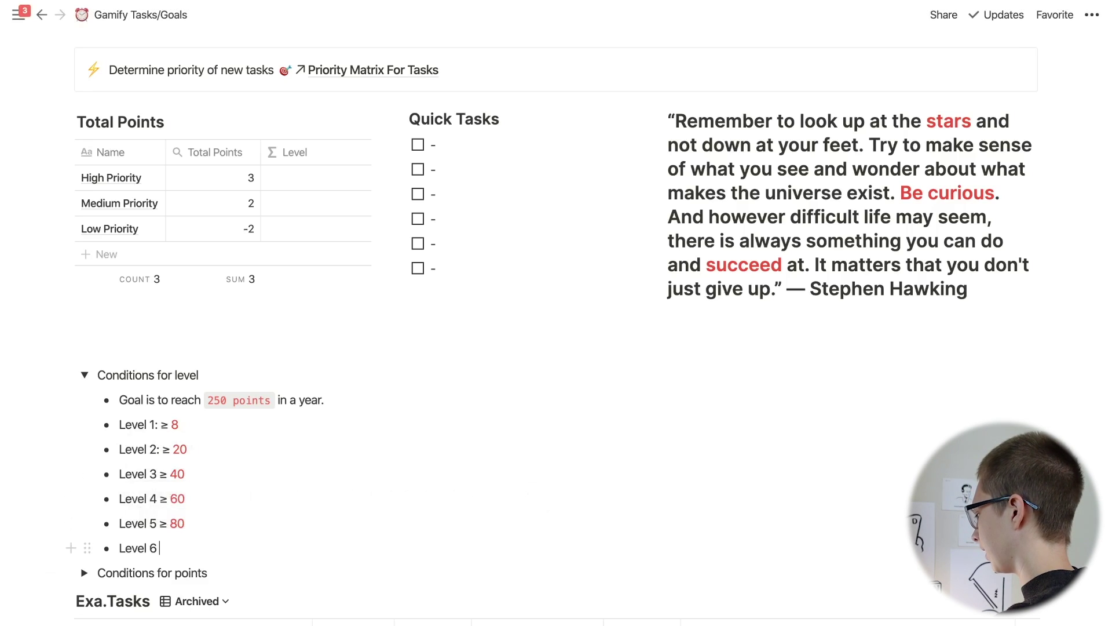
text(≥ 100)
Change the yearly goal from 250 to 300 points.
drag(225, 401, 212, 402)
text(300)
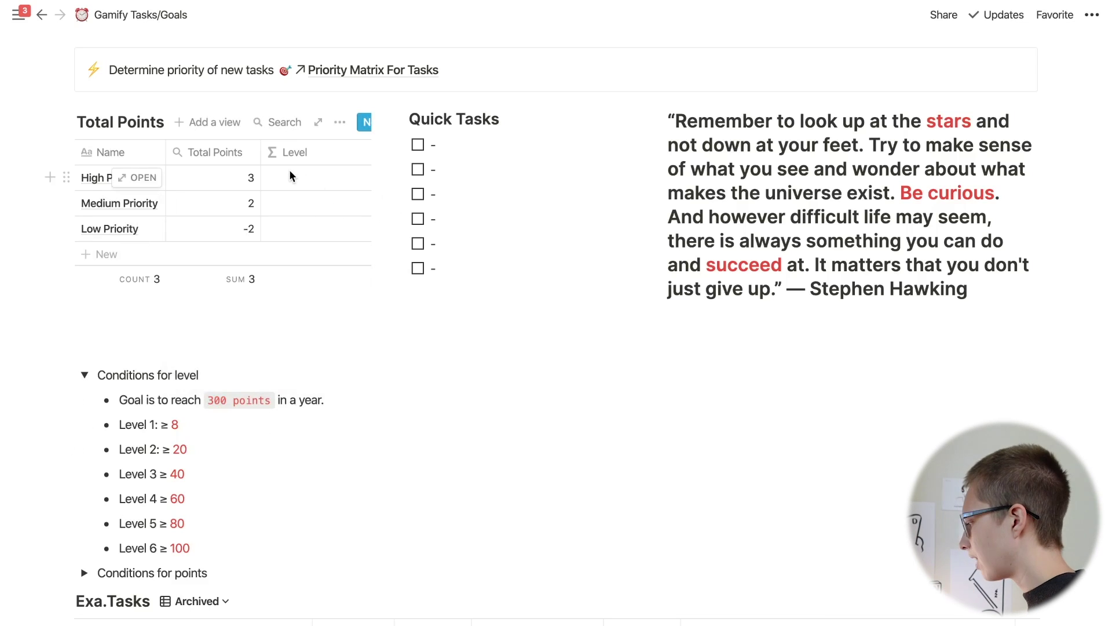
click(334, 183)
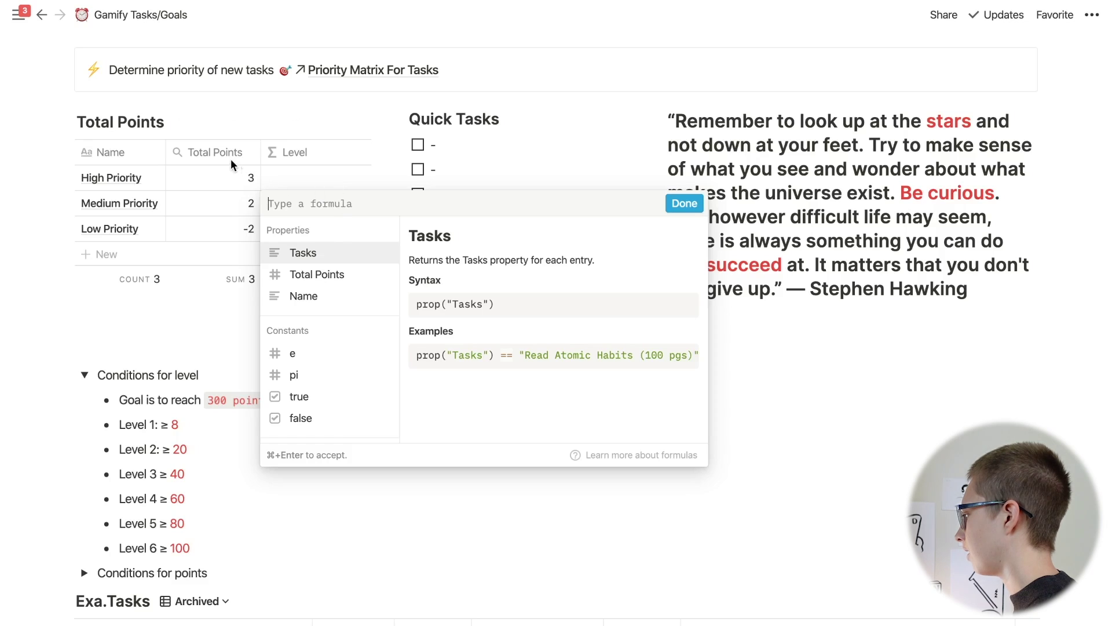
Start the Level formula as if(prop("Total Points") == 100, "Level 6").
text(if(prop)
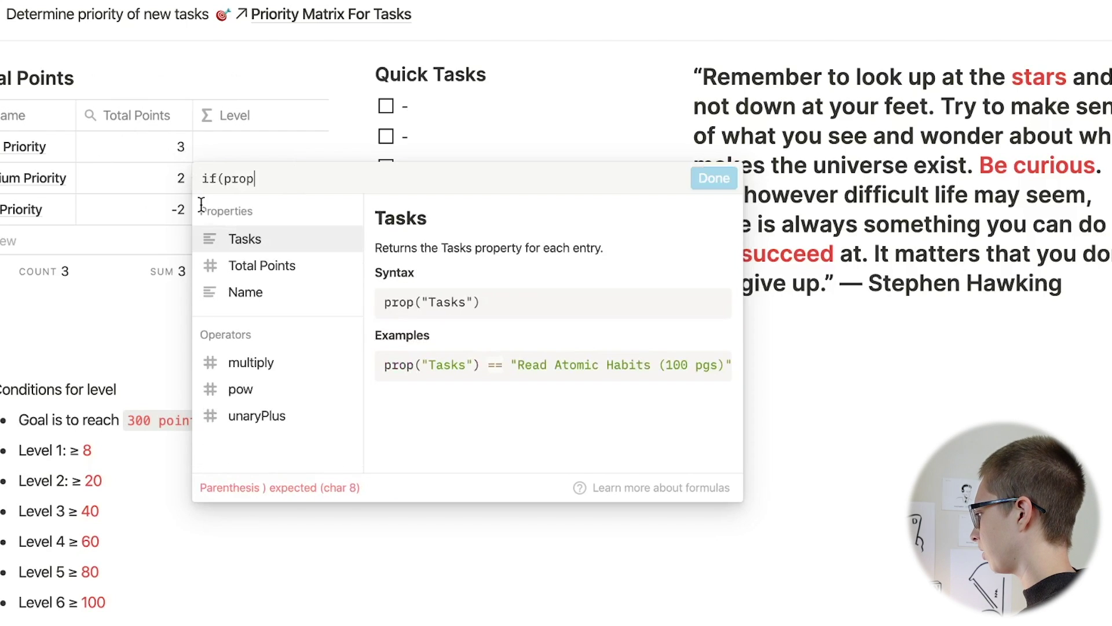
click(279, 266)
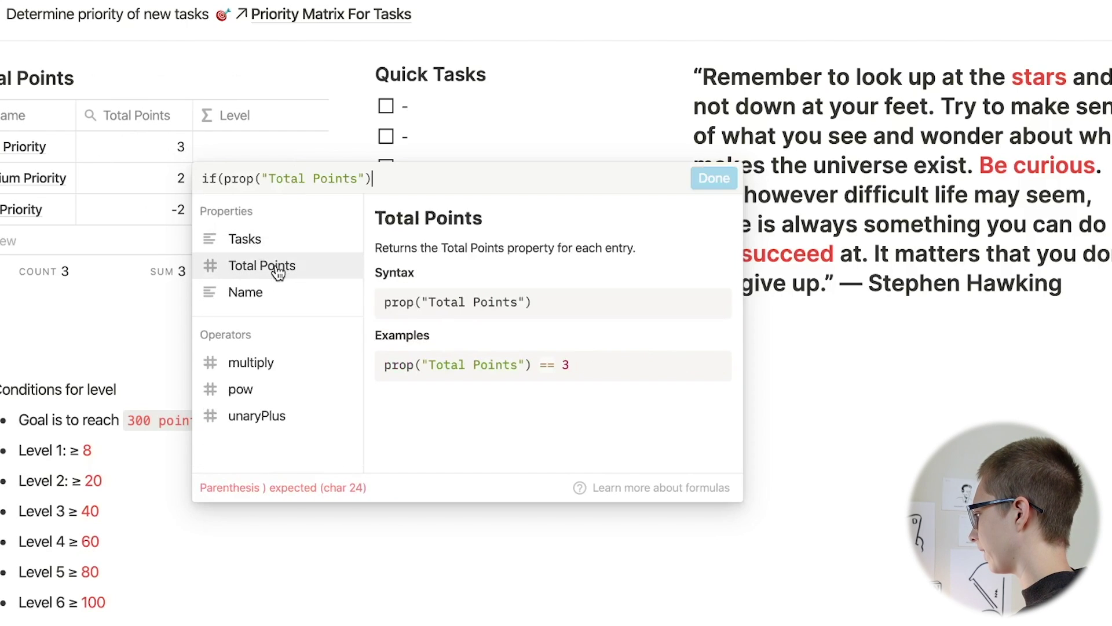
key(super+a)
key(BackSpace)
text(if()
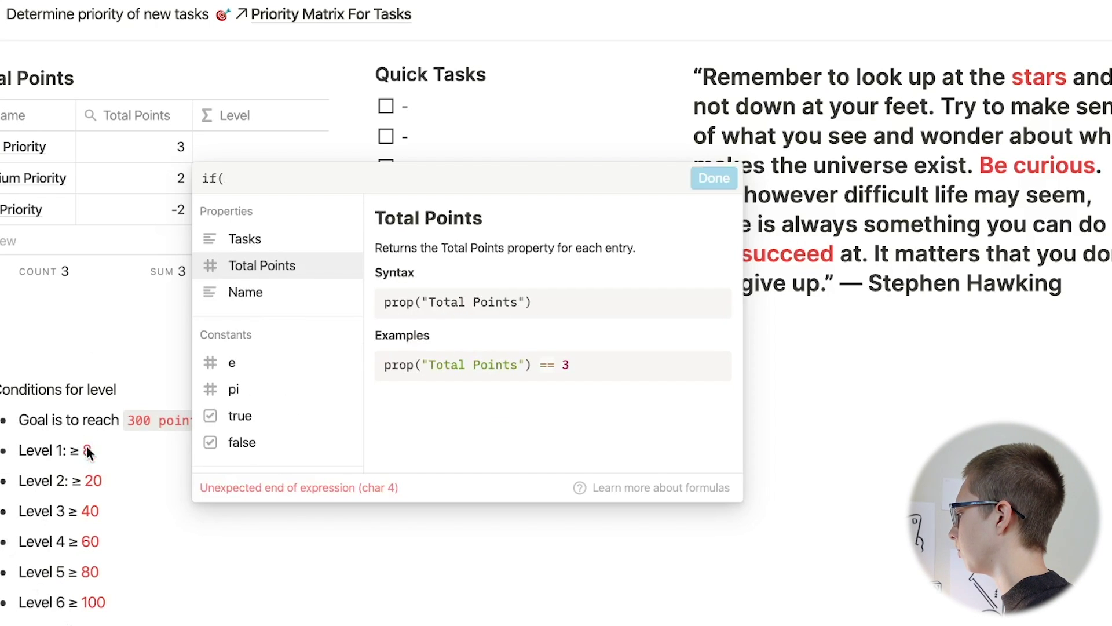
text(prop)
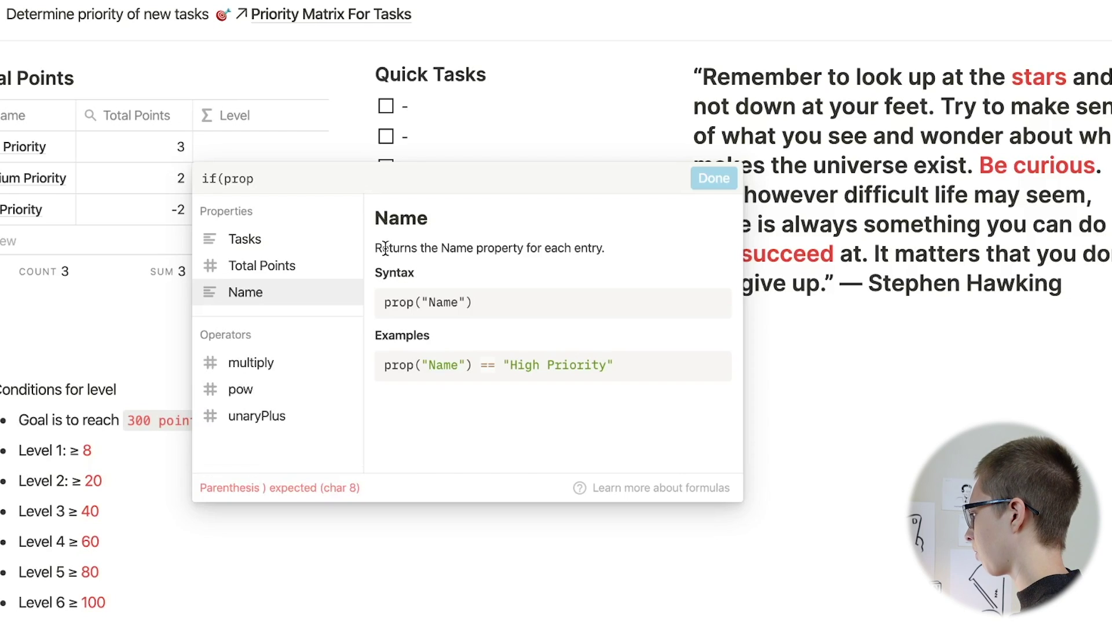
click(263, 266)
text(== 100, "Level 6)
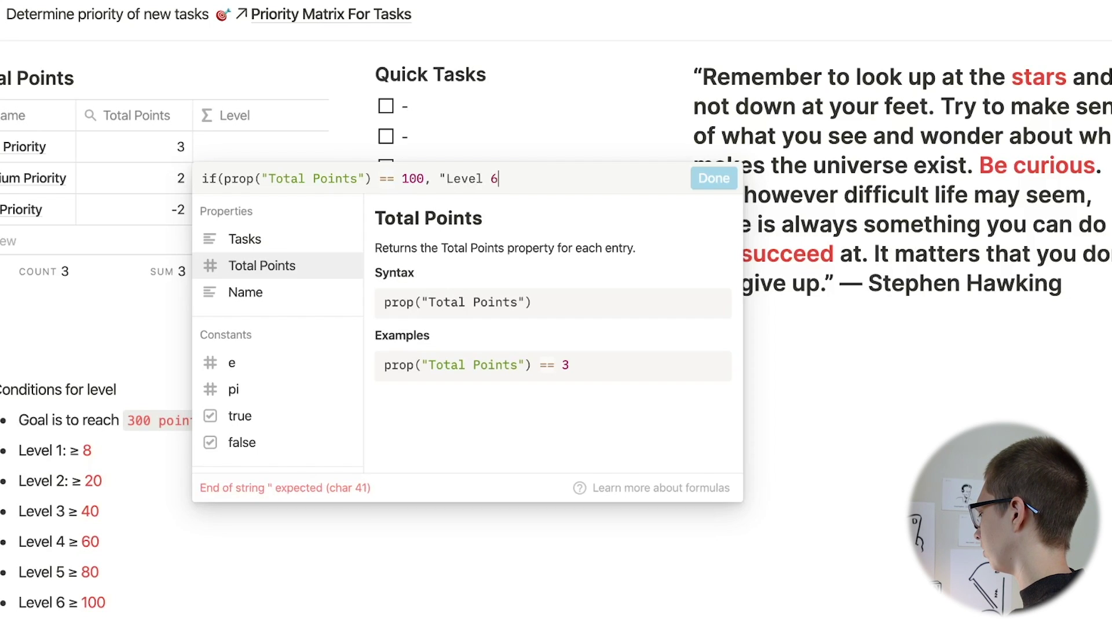
text(")
Put a diamond emoji before the Level 6 label and add a trailing comma.
click(443, 181)
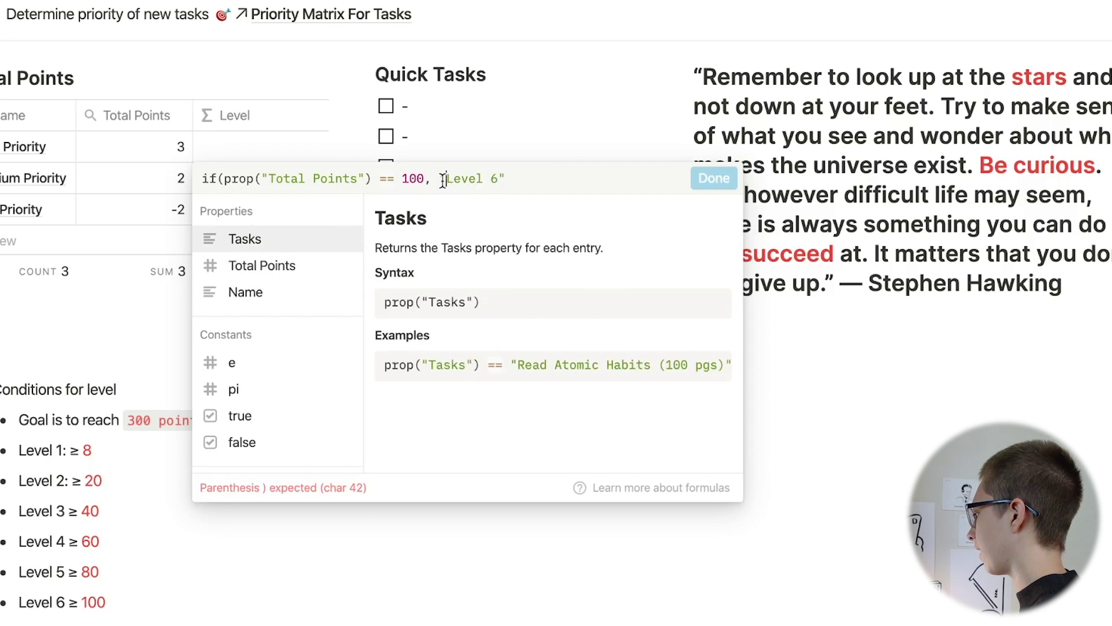
key(ctrl+super+space)
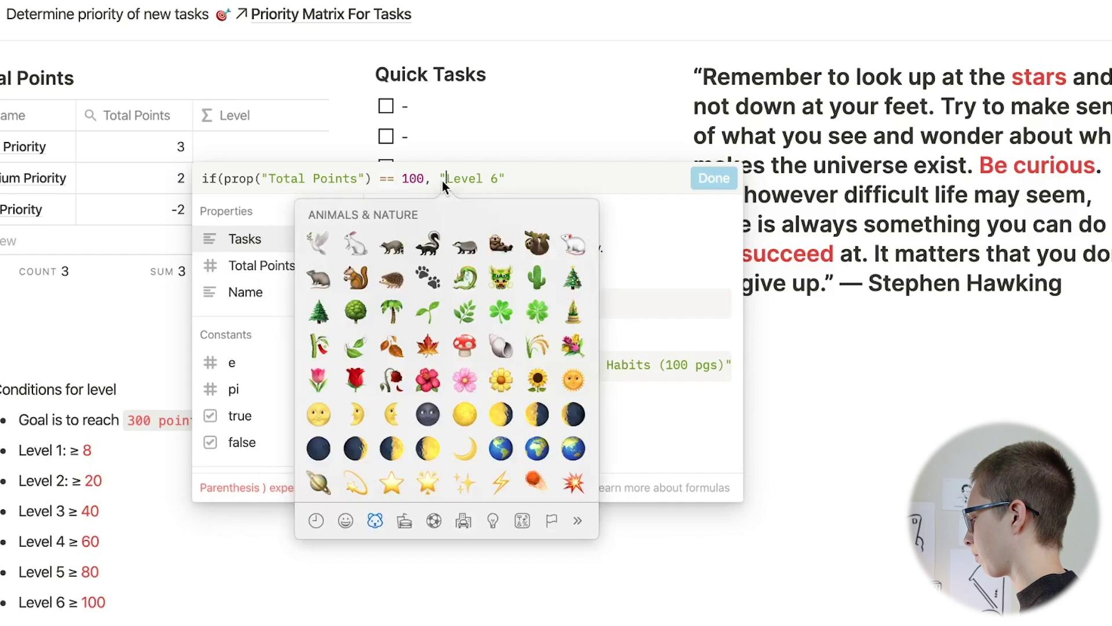
scroll(463, 290, up, 10)
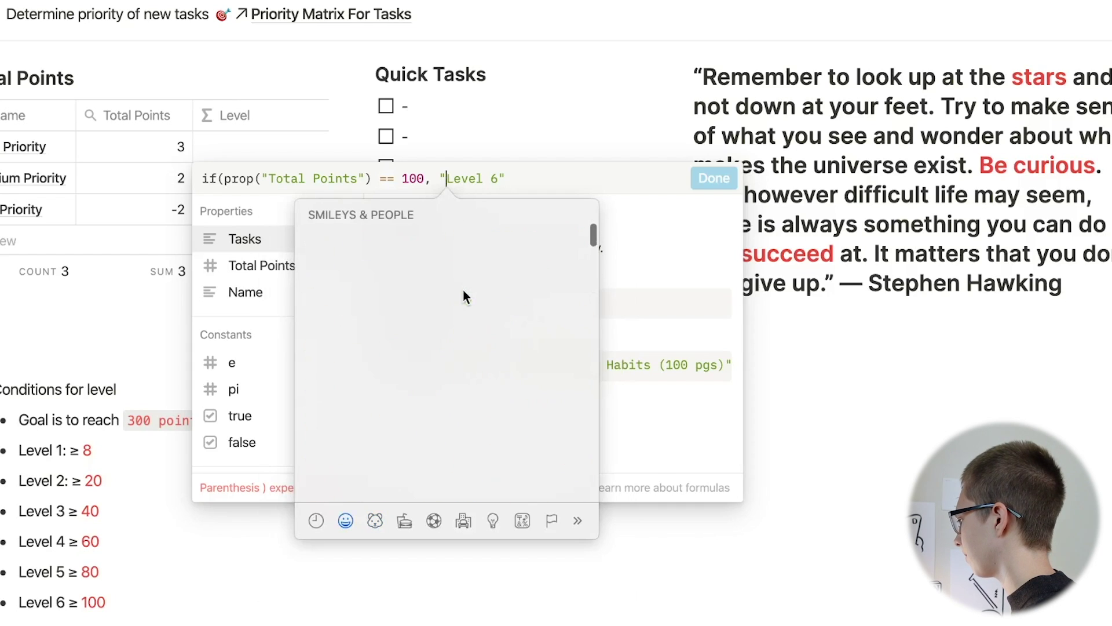
click(574, 310)
click(533, 185)
text(,)
Copy the first if-clause and paste a duplicate after the comma.
drag(201, 182, 518, 182)
key(ctrl+c)
click(568, 182)
key(ctrl+v)
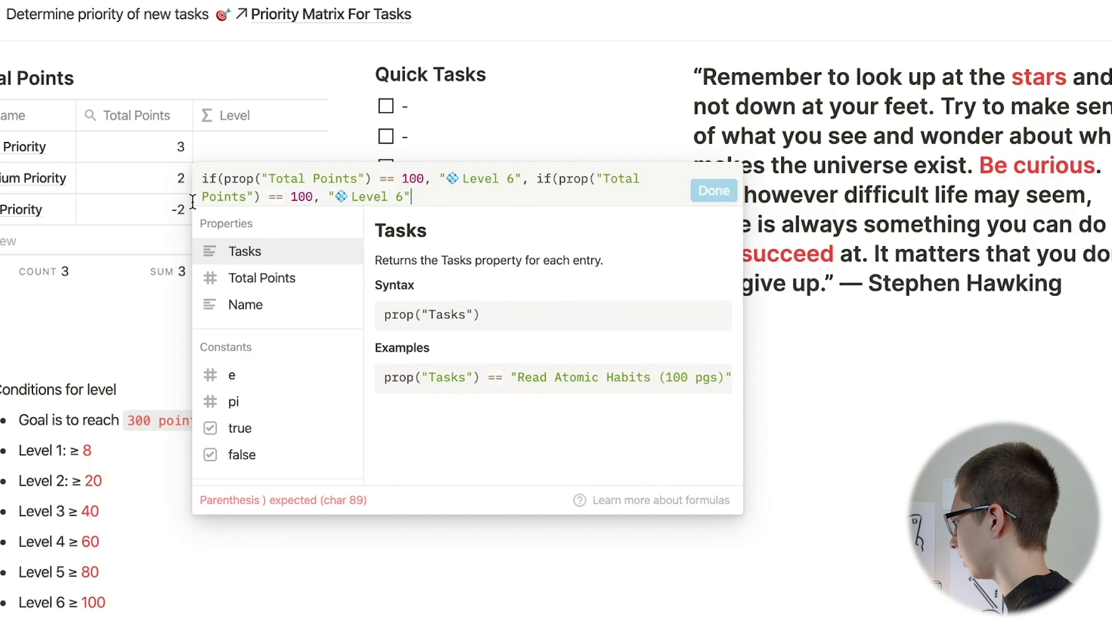
Change the second clause to Total Points >= 80 returning "Level 5".
click(276, 197)
key(BackSpace)
text(>)
click(314, 197)
key(BackSpace)
key(BackSpace)
key(BackSpace)
text(80)
click(394, 197)
key(BackSpace)
text(5)
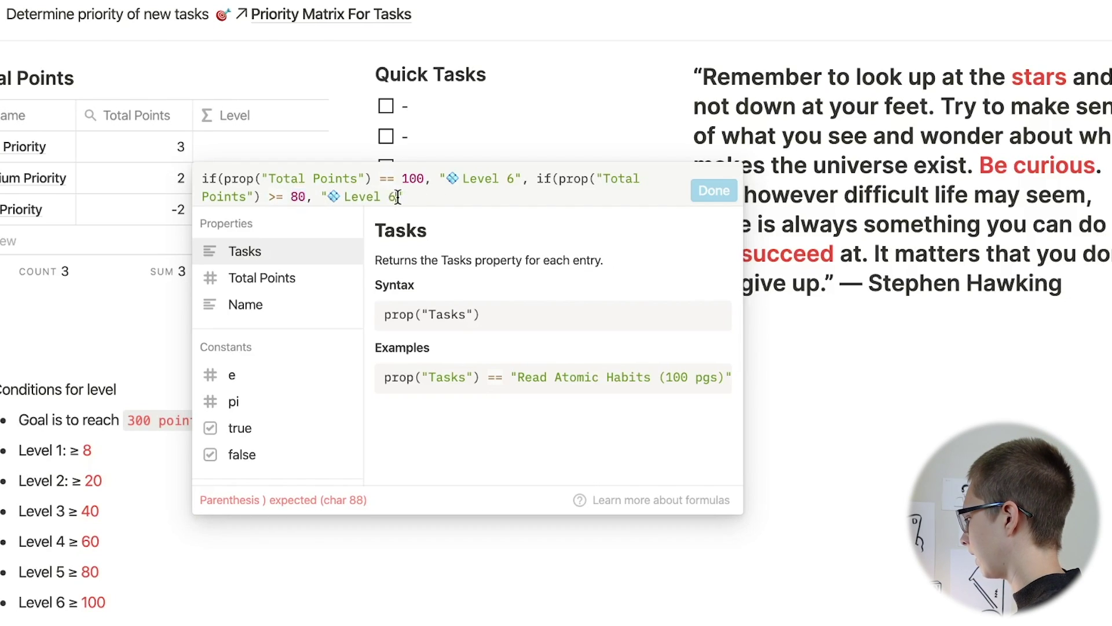
click(397, 197)
key(BackSpace)
text(5)
Add a third clause for threshold 60 returning a lightning-bolt "Level 4".
key(Right)
text(,)
key(ctrl+v)
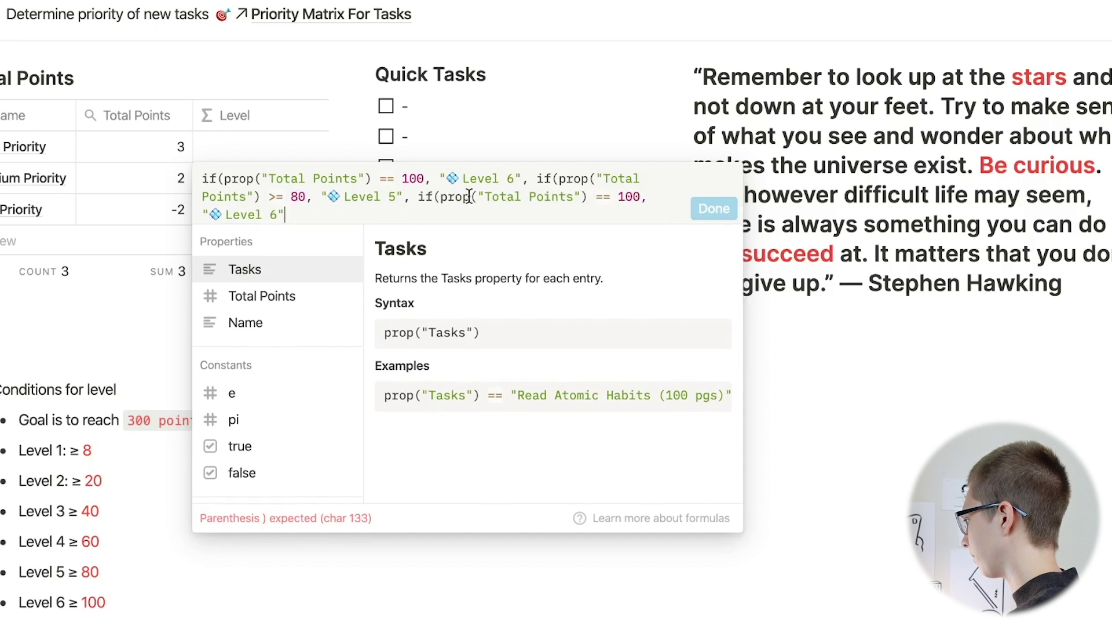
double_click(628, 197)
text(60)
key(BackSpace)
text(4)
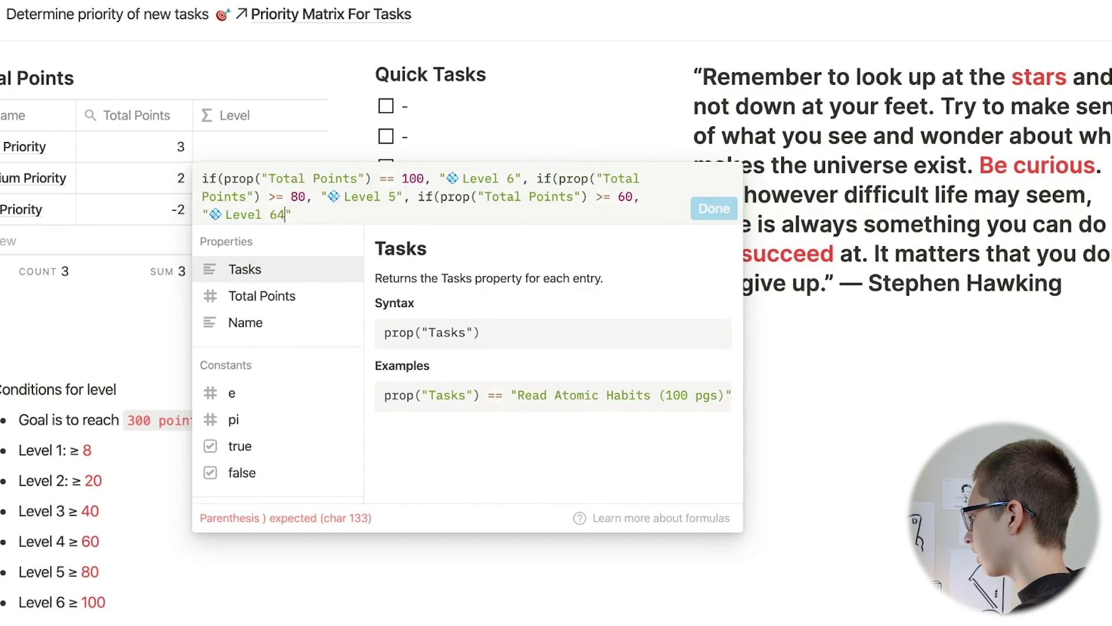
click(220, 211)
key(BackSpace)
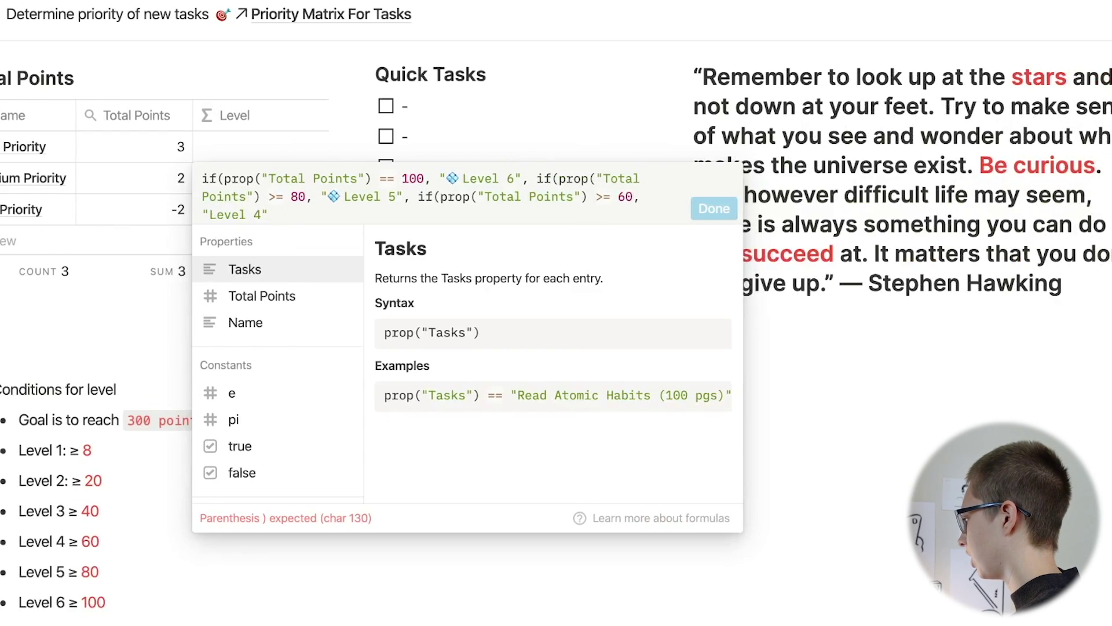
key(ctrl+super+space)
click(122, 297)
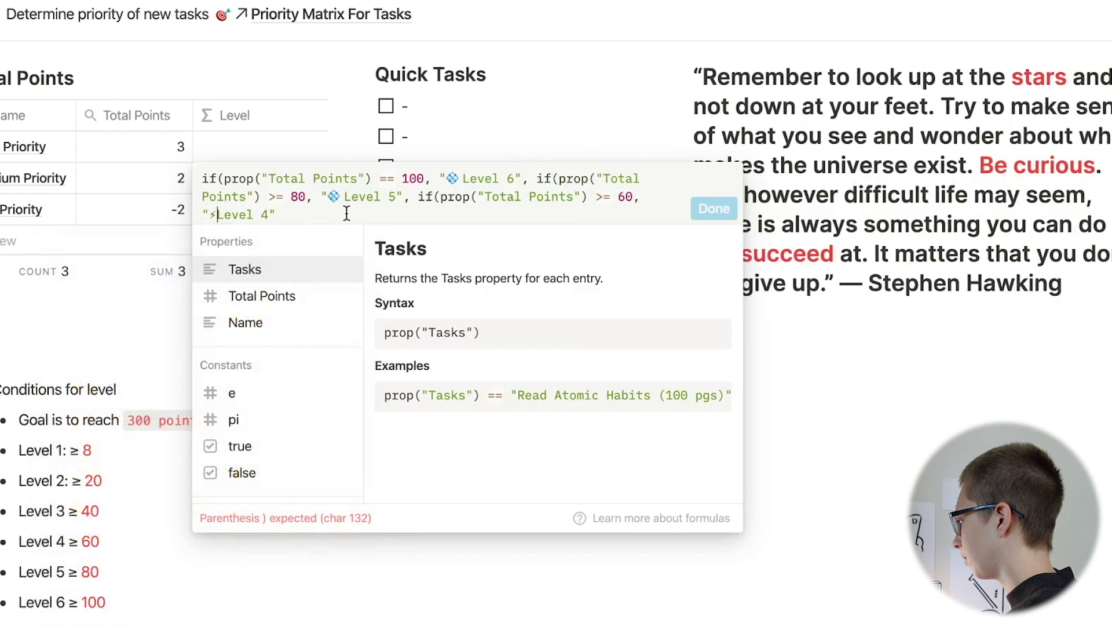
Add a fourth clause for threshold 40 returning a lightning-bolt "Level 3".
text(,)
key(ctrl+v)
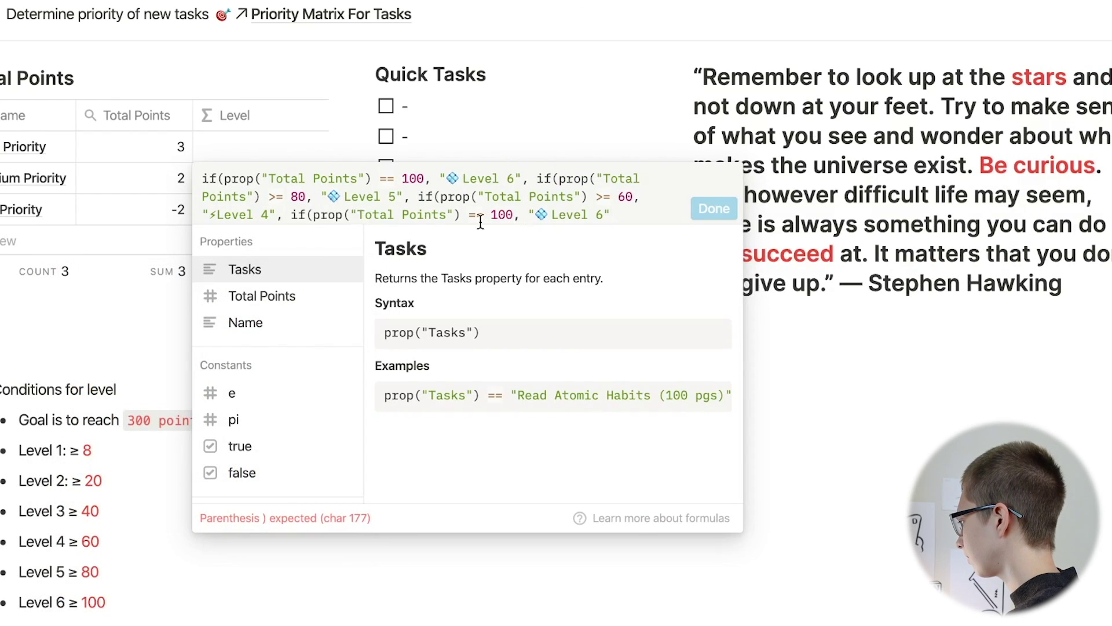
key(Right)
key(Right)
key(Right)
key(Right)
key(Right)
key(BackSpace)
key(BackSpace)
key(BackSpace)
text(40)
key(End)
key(Left)
key(BackSpace)
text(3)
click(544, 215)
key(BackSpace)
key(BackSpace)
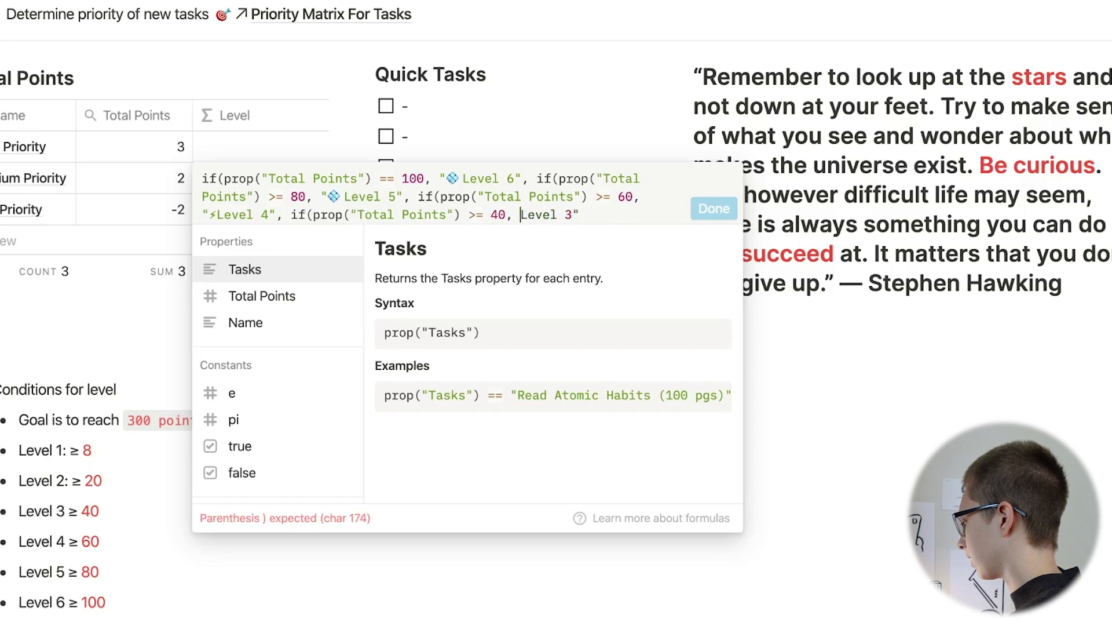
key(ctrl+super+space)
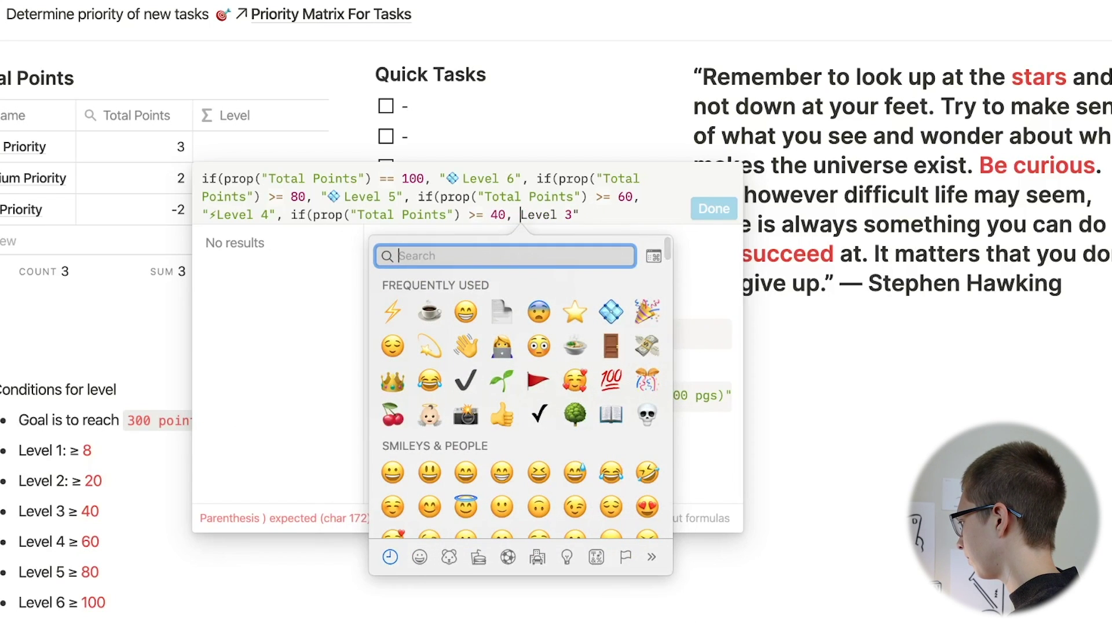
click(392, 311)
Paste a fifth clause and replace its diamond emoji.
key(End)
text(,)
key(ctrl+v)
click(458, 232)
key(BackSpace)
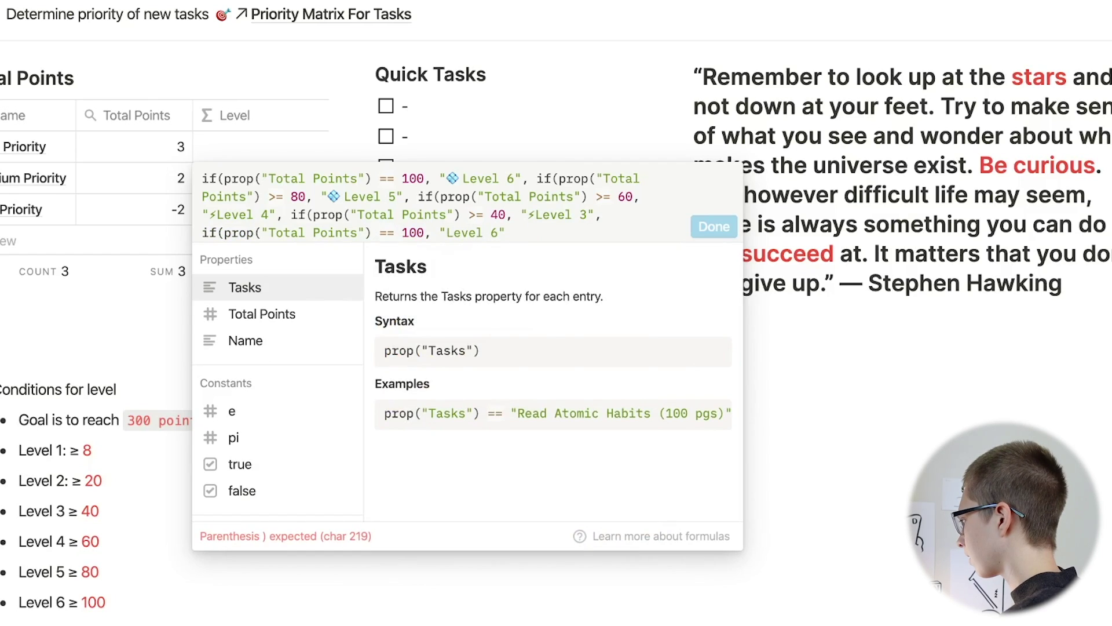
key(ctrl+super+space)
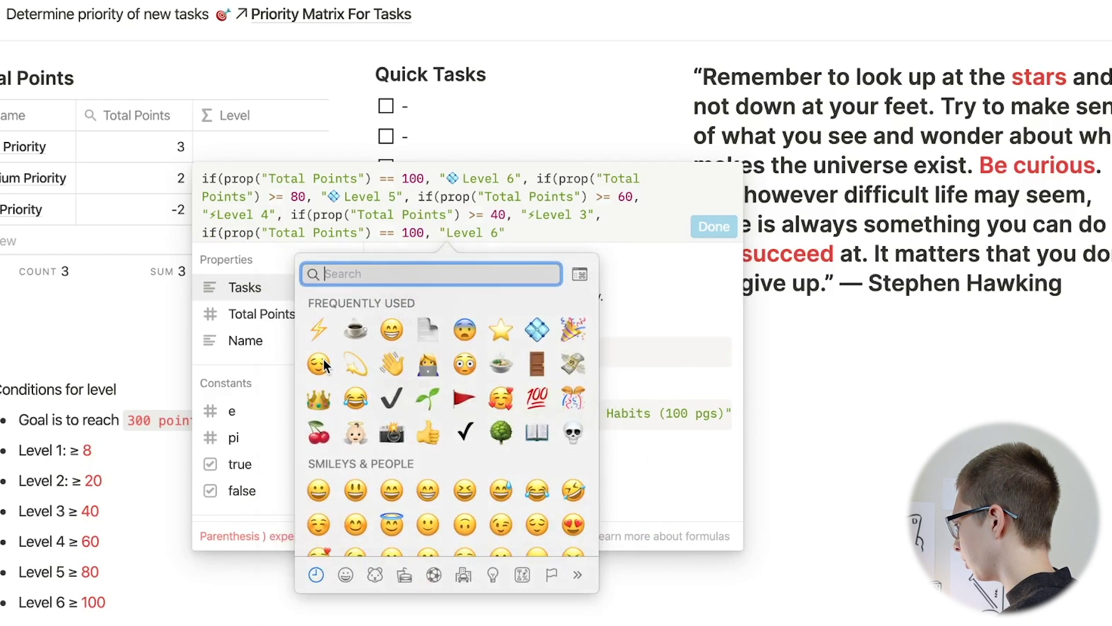
key(Escape)
text(v)
Set the fifth clause to Total Points >= 20 returning "Level 2".
key(Right)
key(Right)
key(Right)
key(Right)
key(Right)
key(Right)
key(Right)
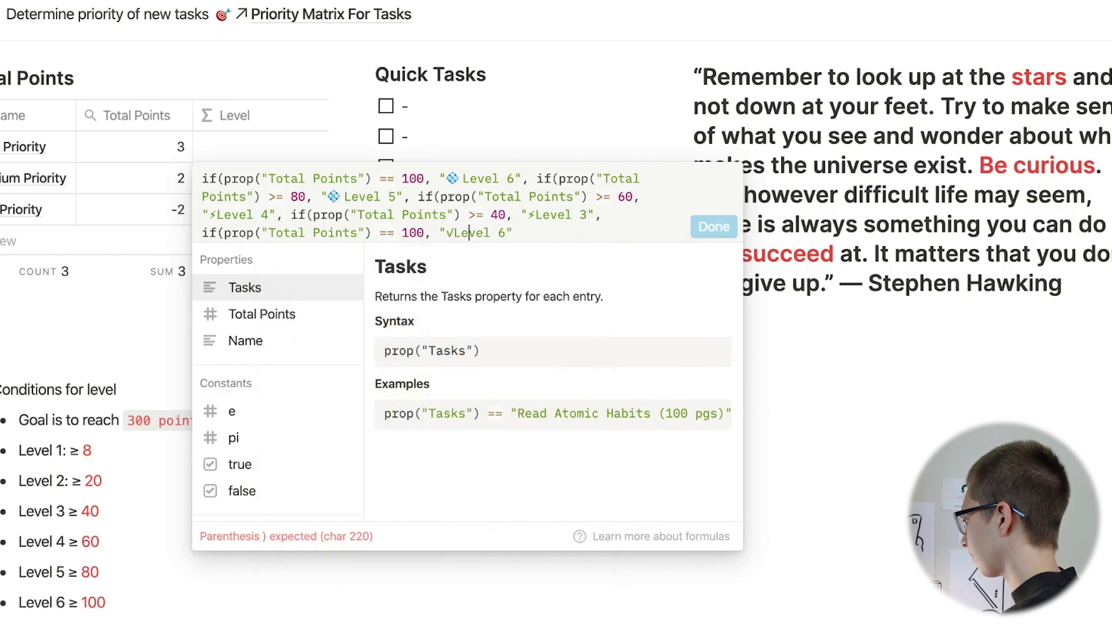
key(BackSpace)
text(2)
click(386, 233)
key(BackSpace)
text(>)
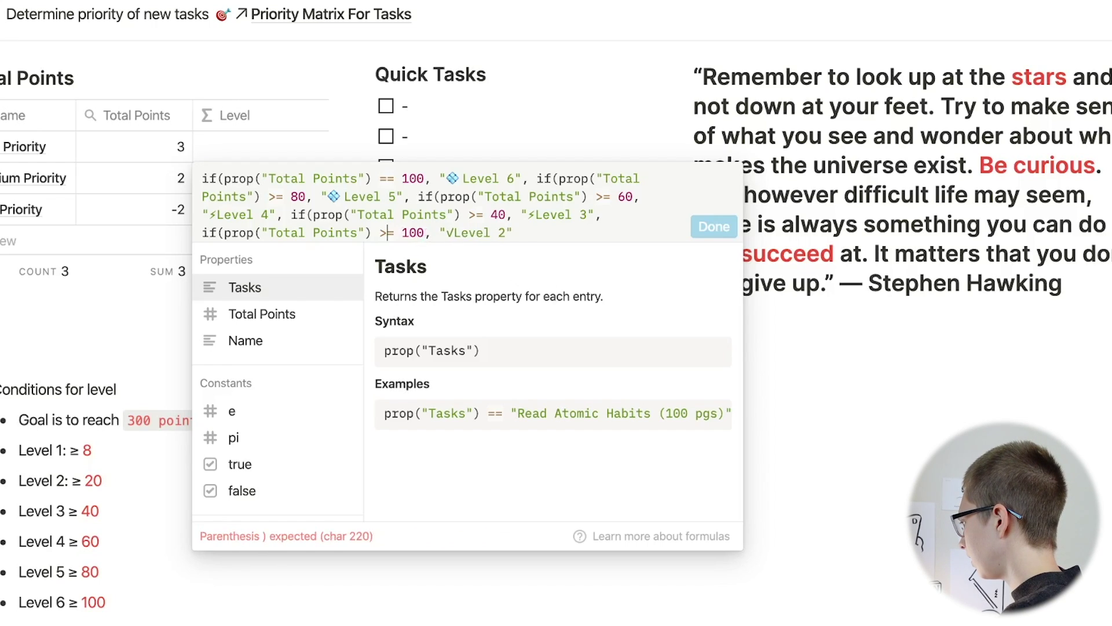
key(BackSpace)
key(BackSpace)
key(BackSpace)
text(20)
Add a sixth clause for Total Points >= 8 returning "Level 1".
key(End)
text(,)
key(ctrl+v)
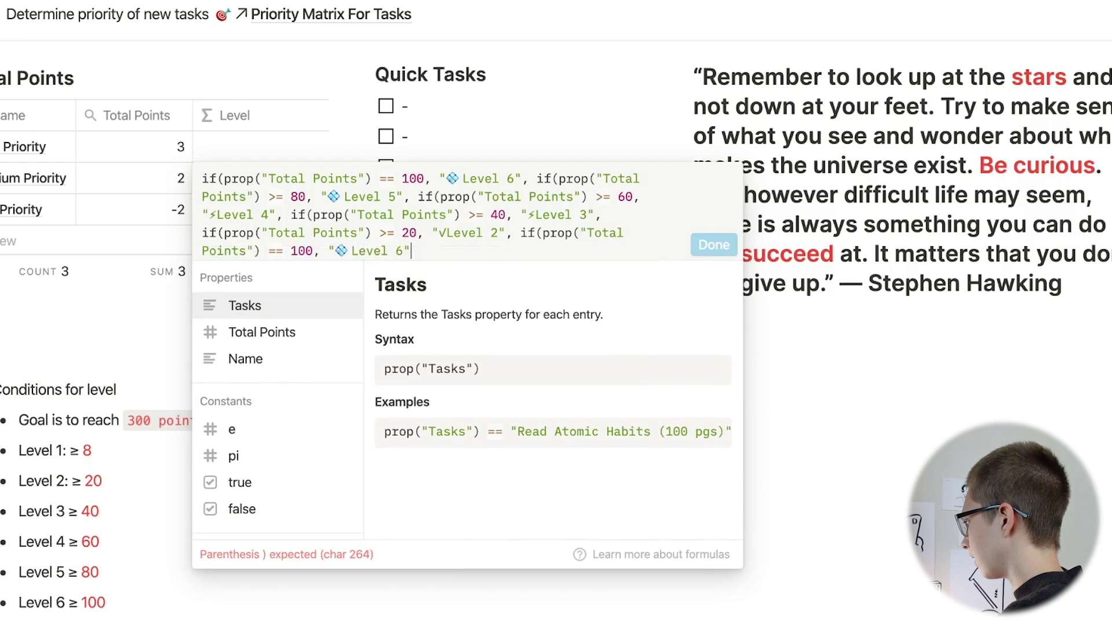
click(401, 256)
key(BackSpace)
text(1)
click(275, 251)
key(BackSpace)
text(>)
double_click(292, 251)
text(8)
Swap the Level 1 diamond for a red flag emoji and add a trailing comma.
click(336, 251)
key(BackSpace)
key(ctrl+super+space)
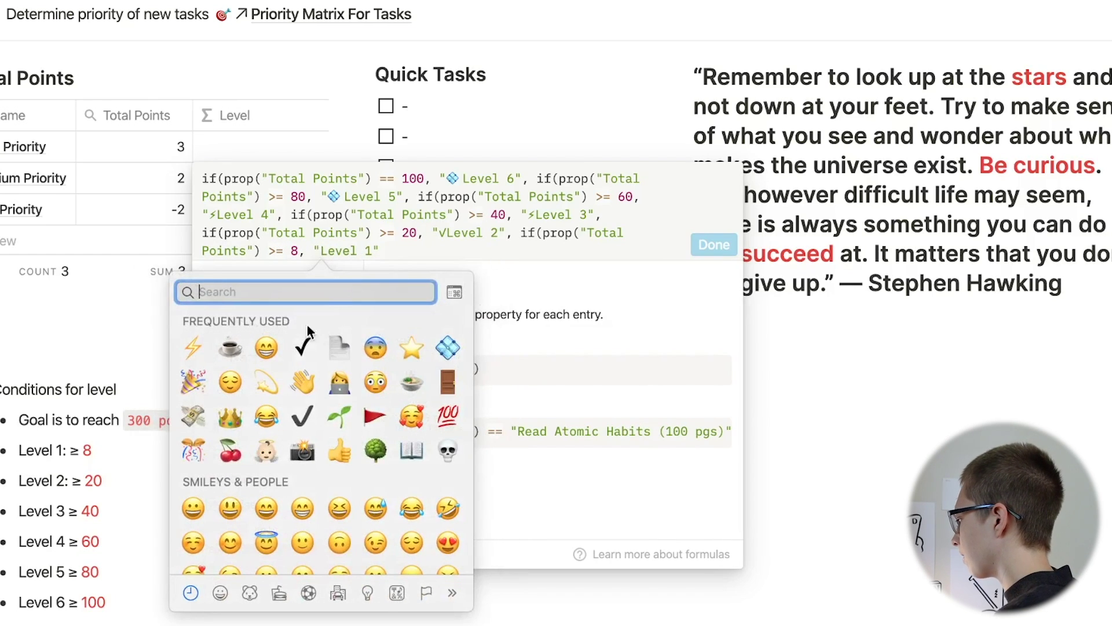
click(377, 417)
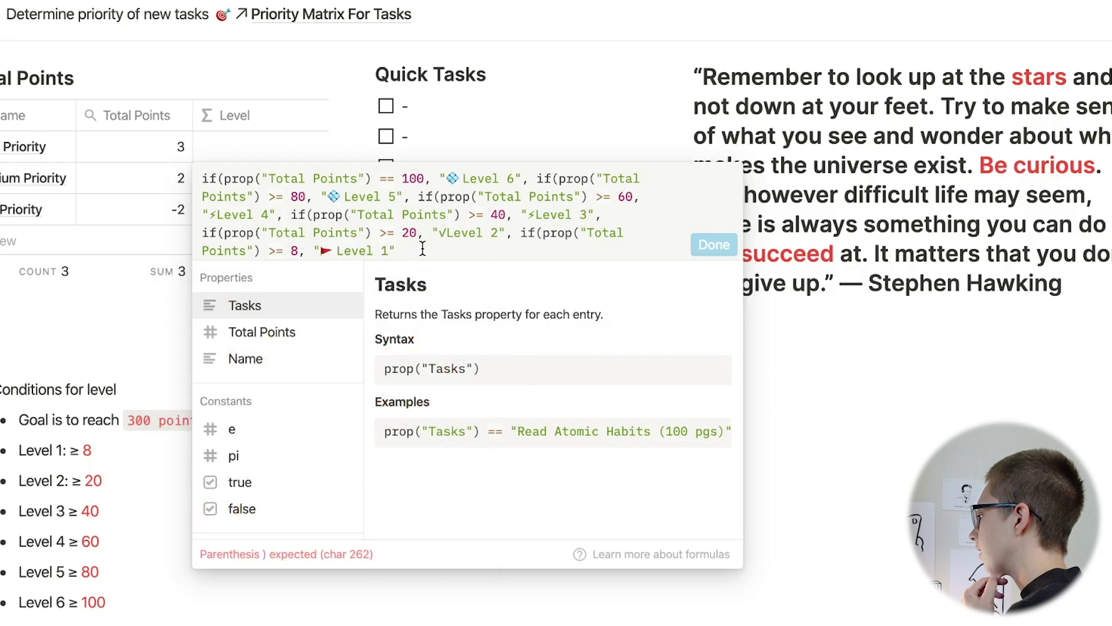
text(,)
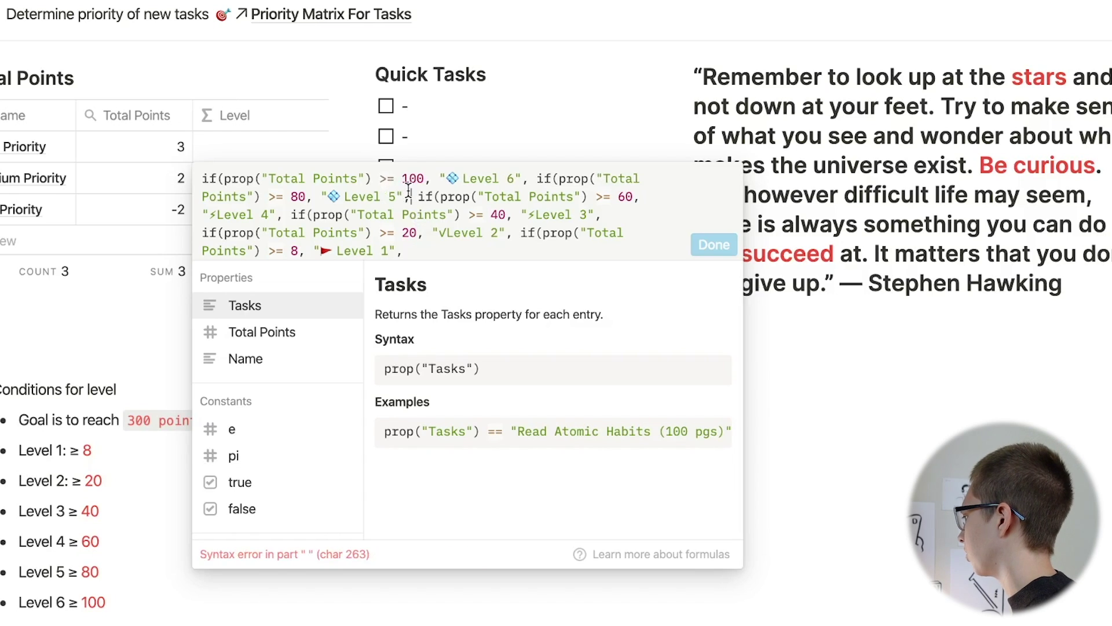
Review the Level clauses, pasting and then deleting a duplicate Level 6 clause.
drag(445, 180, 518, 180)
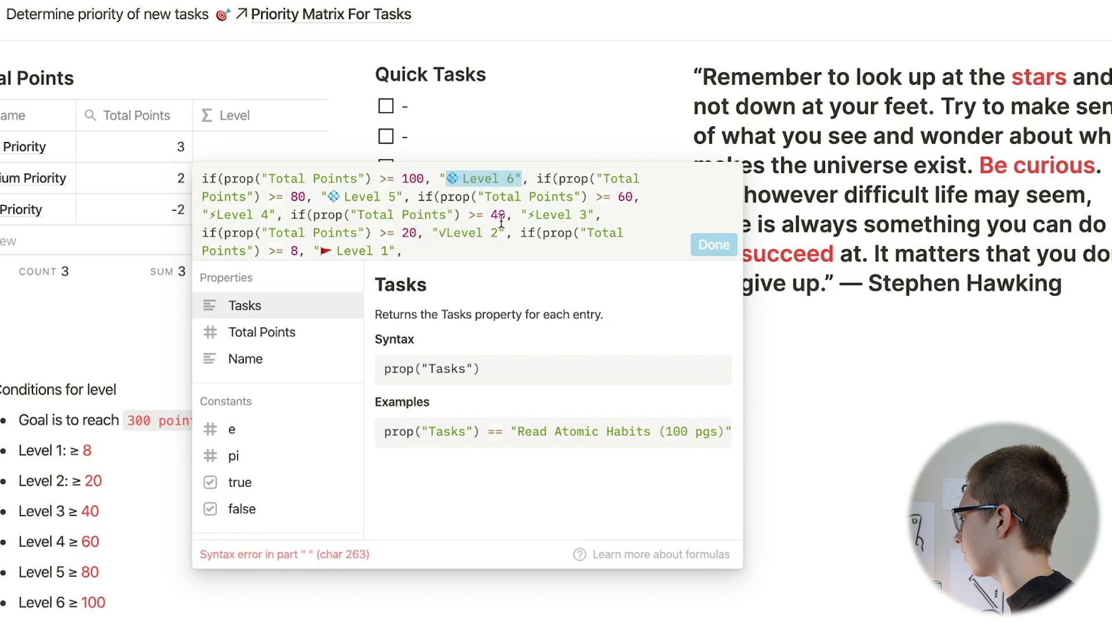
click(436, 250)
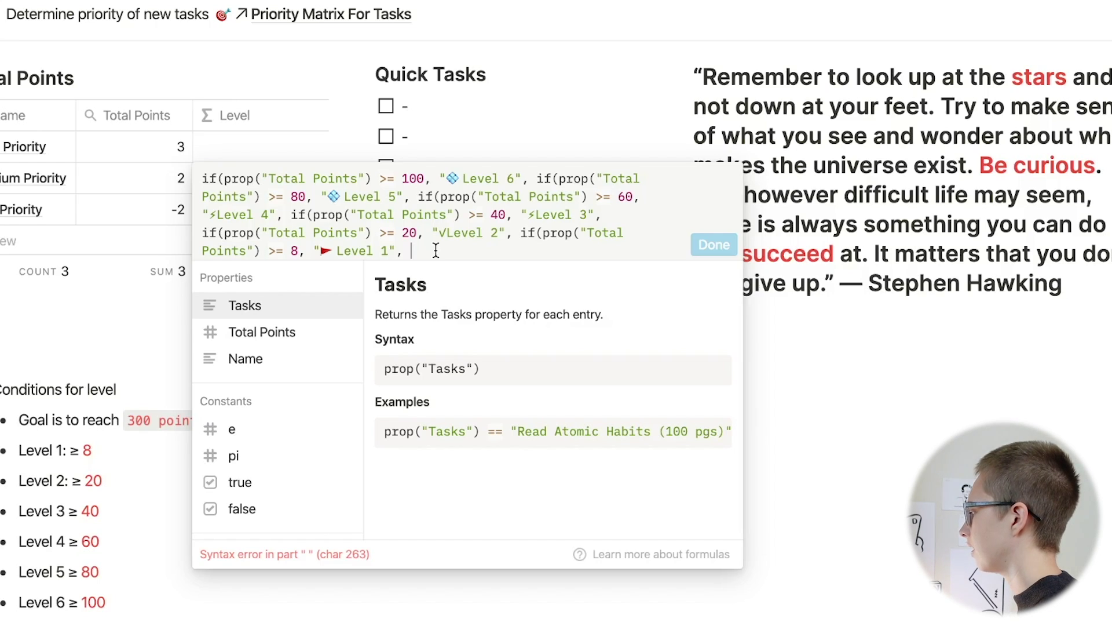
drag(418, 232, 503, 234)
click(437, 239)
drag(203, 180, 522, 181)
key(ctrl+c)
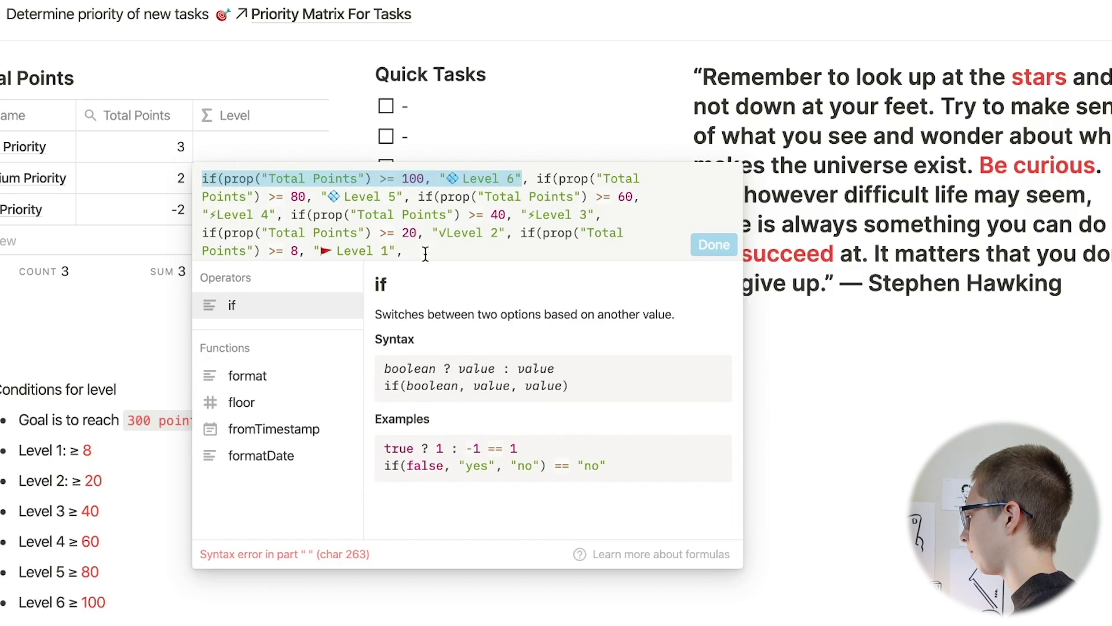
click(425, 253)
key(ctrl+v)
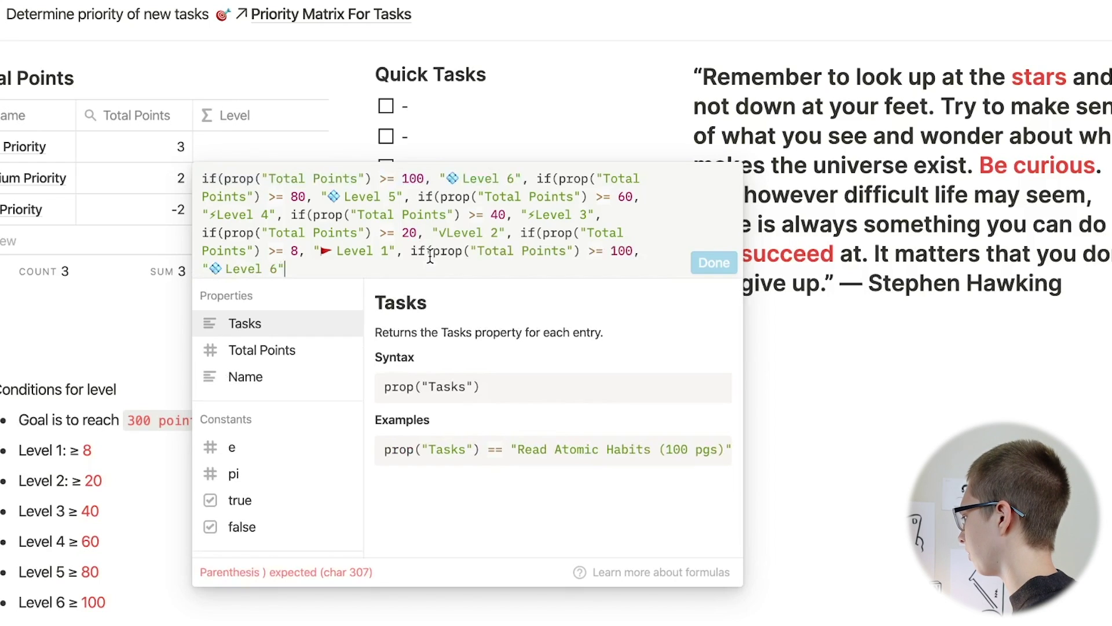
drag(320, 269, 410, 252)
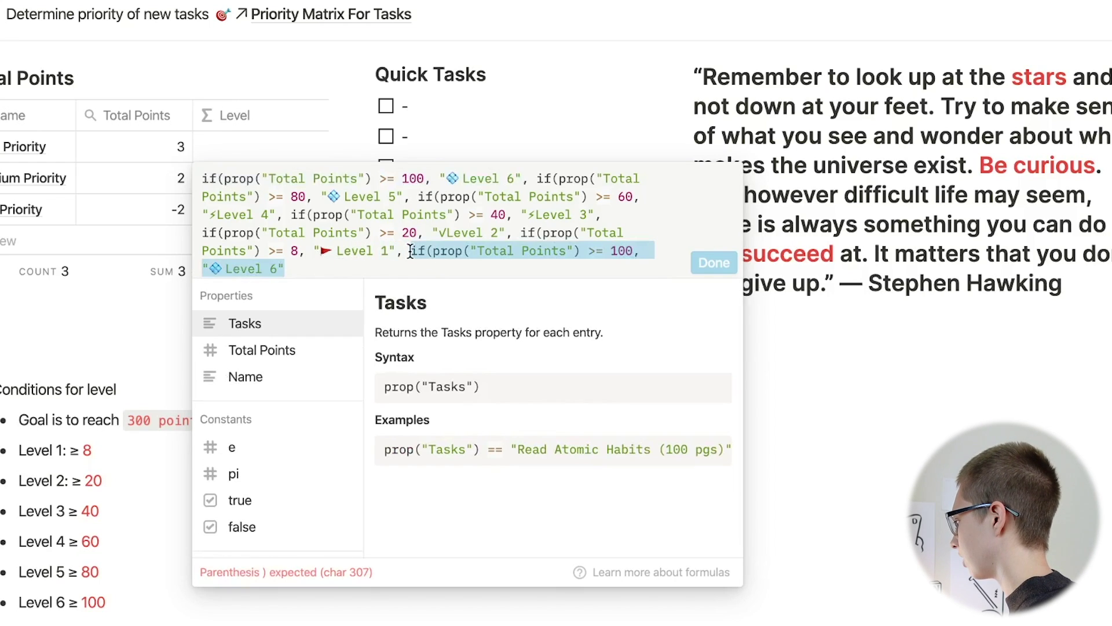
key(BackSpace)
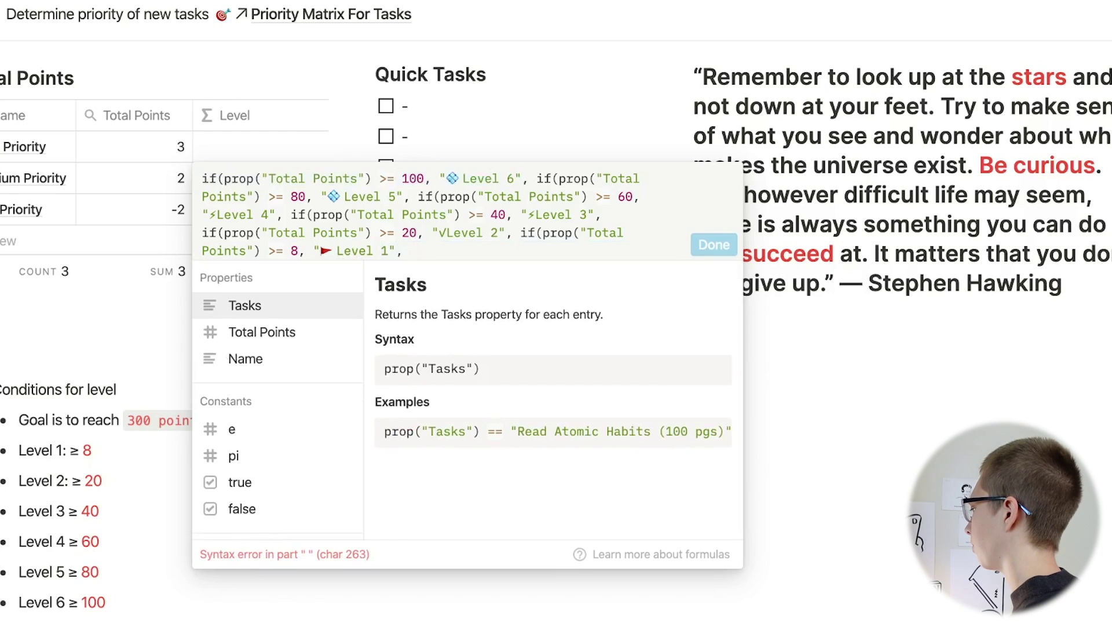
drag(400, 253, 200, 177)
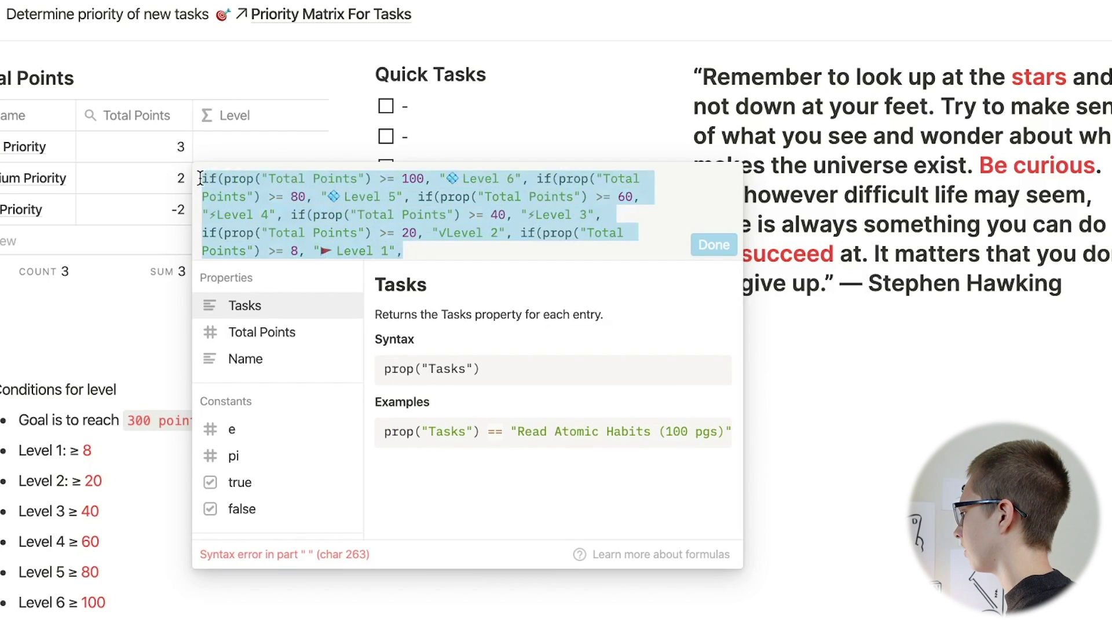
click(469, 255)
Append "🌱 Newbie" as the fallback, close the parentheses, and apply the formula.
drag(266, 251, 299, 251)
click(434, 253)
text(")
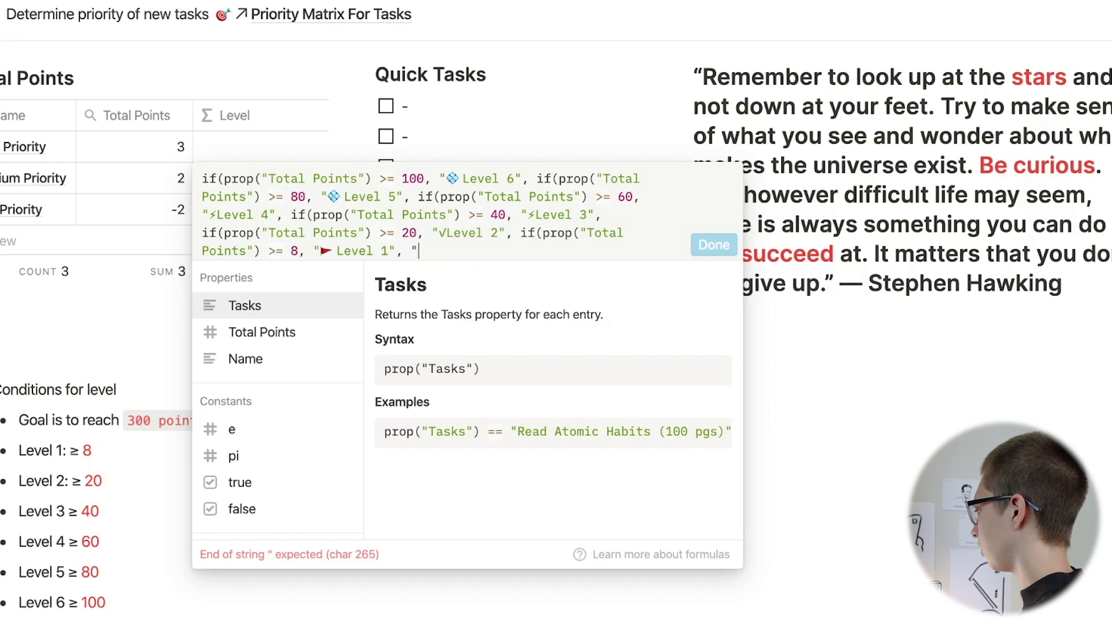
key(ctrl+super+space)
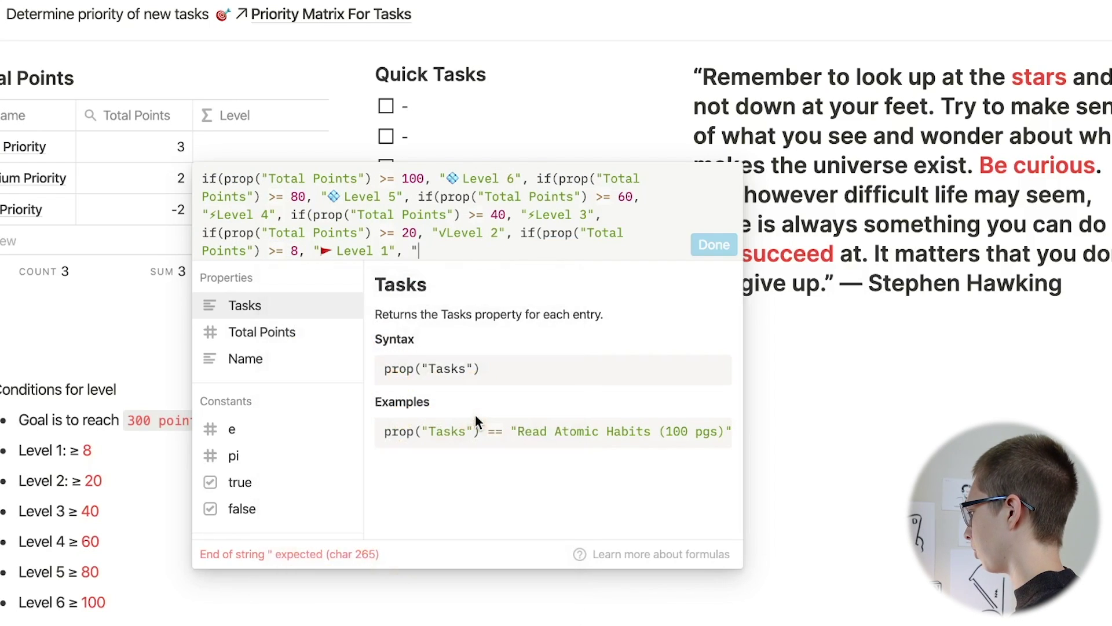
text(Newbie")
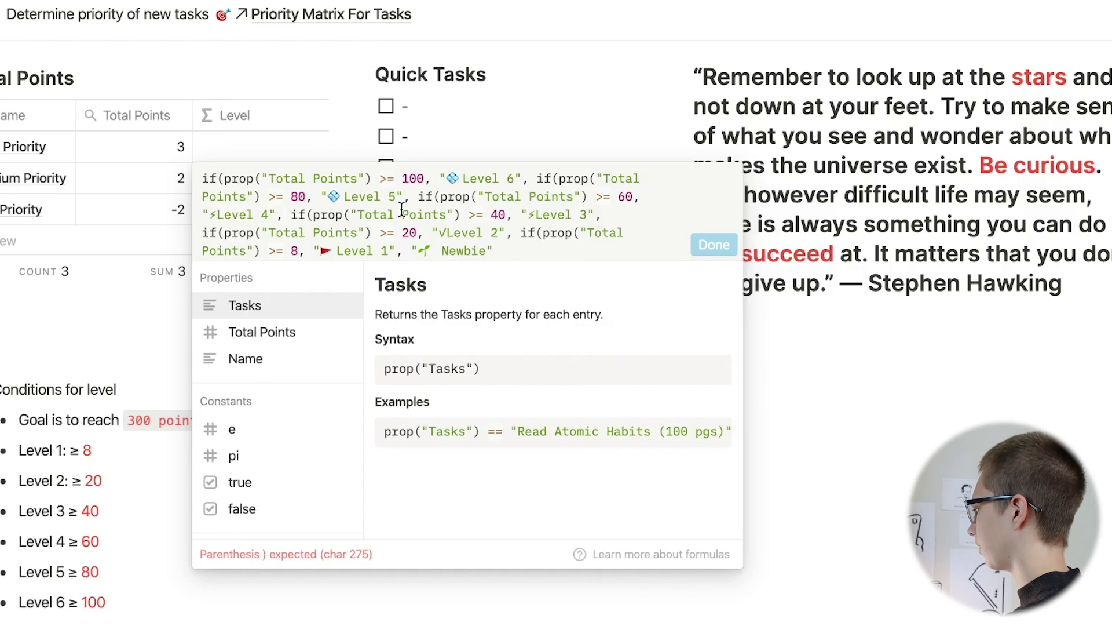
drag(514, 233, 401, 249)
click(514, 247)
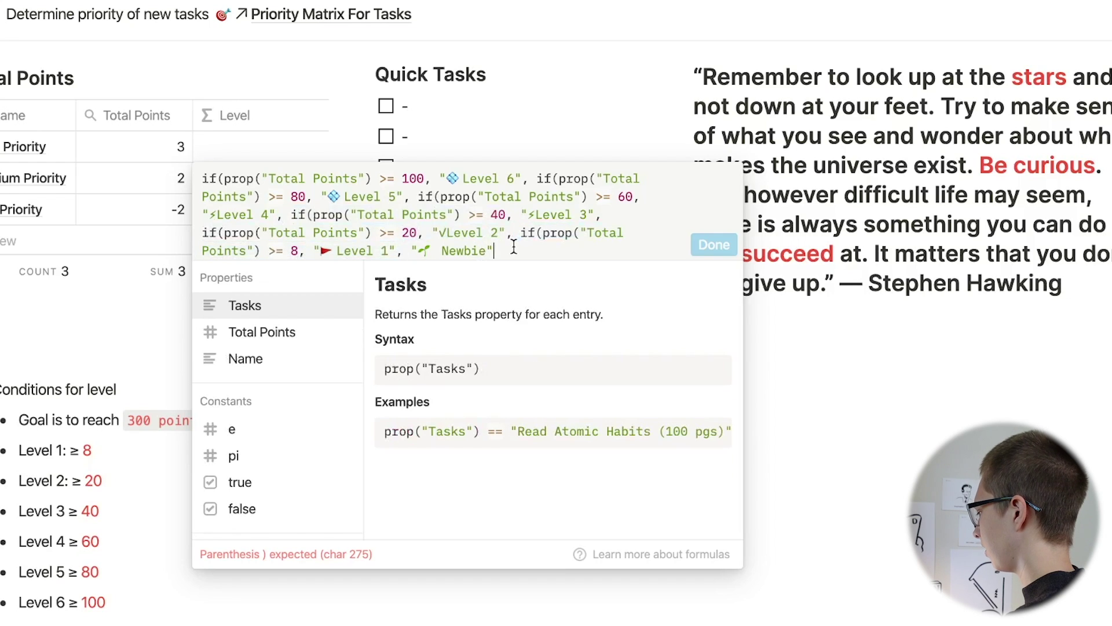
text()))
key(super+Return)
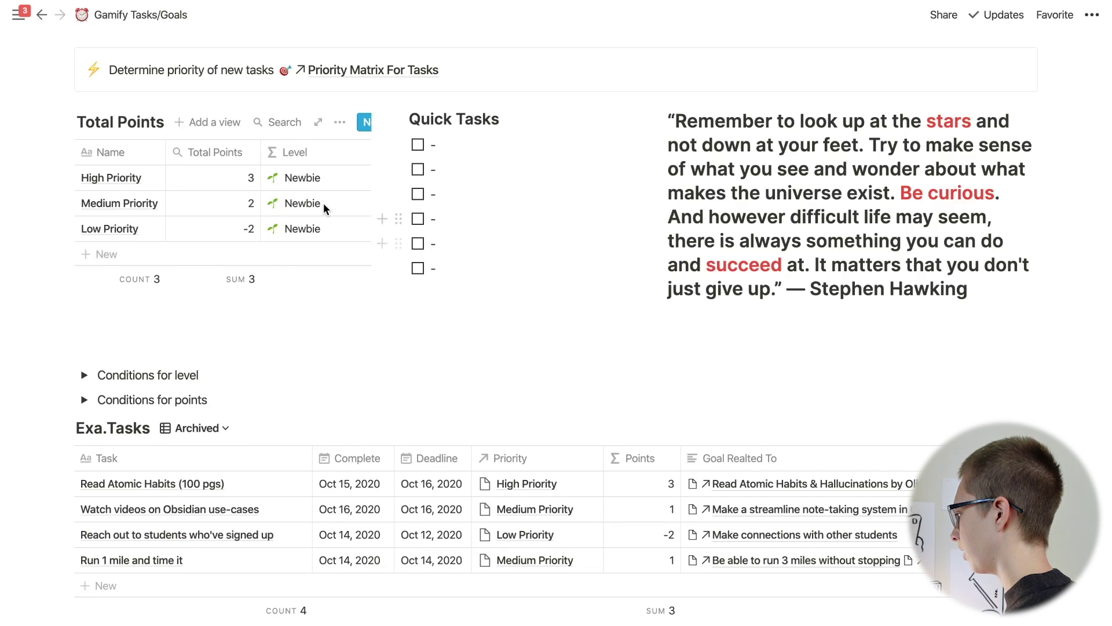
Duplicate the four Exa.Tasks rows, then duplicate the copies again.
scroll(324, 203, down, 3)
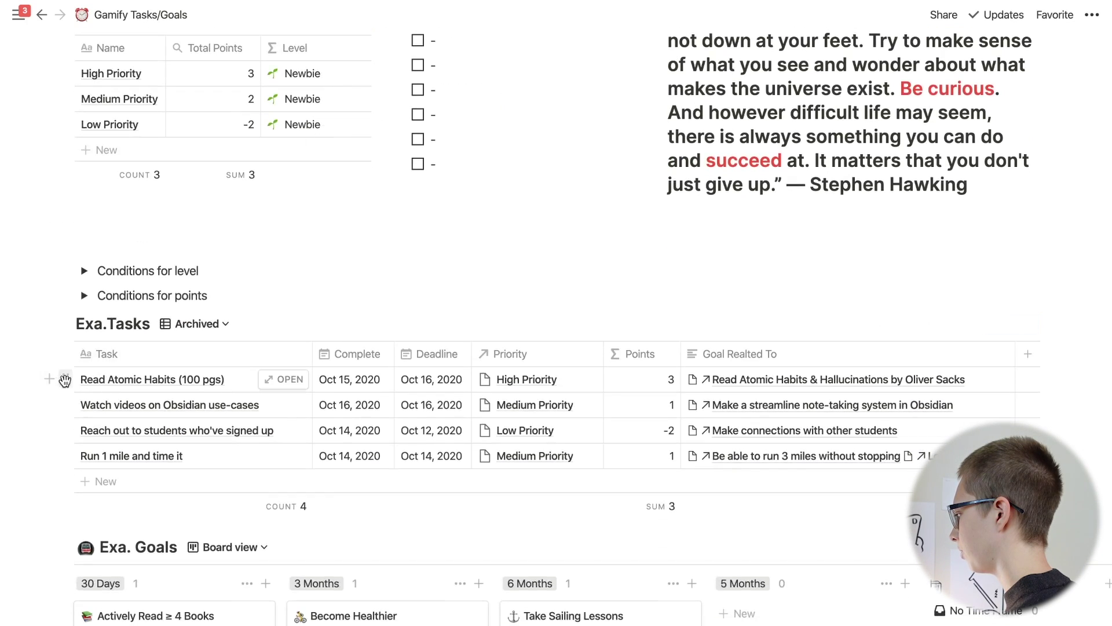
drag(30, 379, 182, 454)
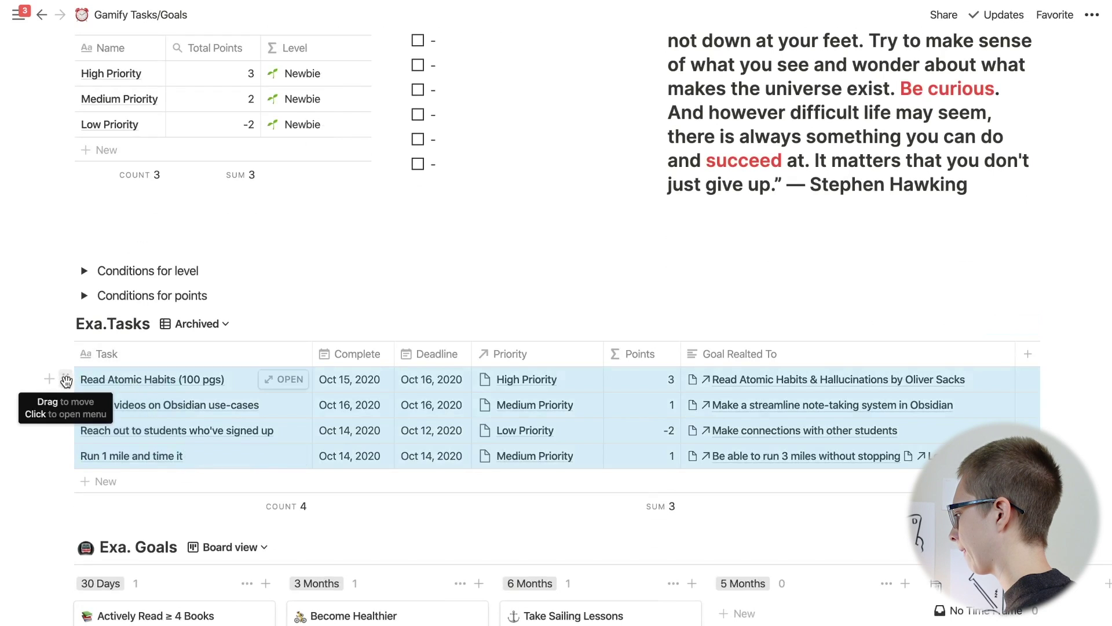
click(66, 381)
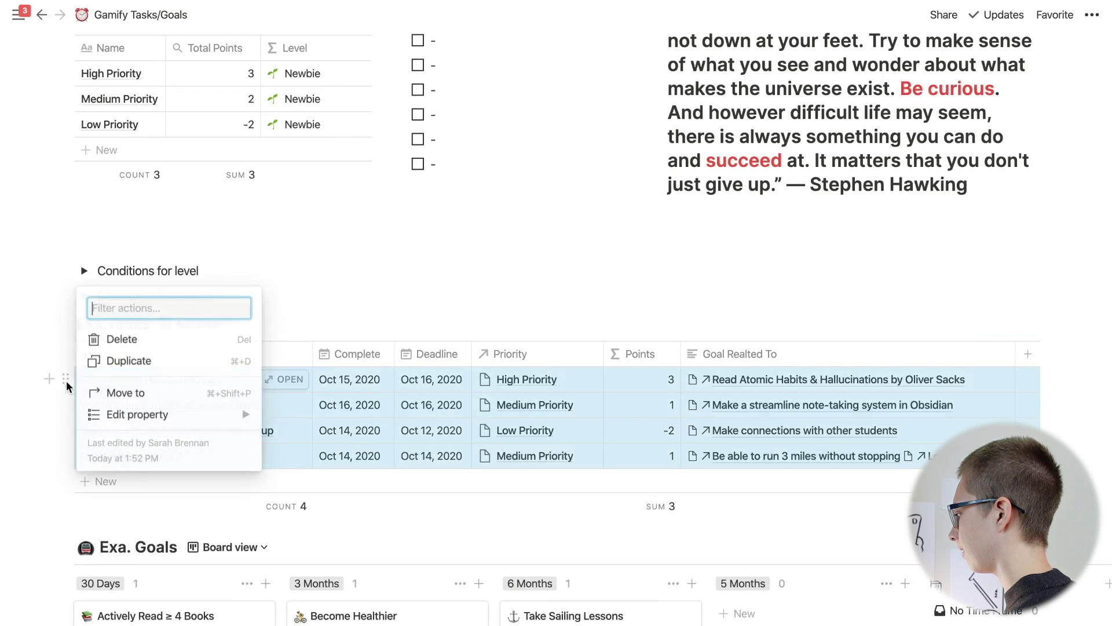
click(126, 361)
click(65, 481)
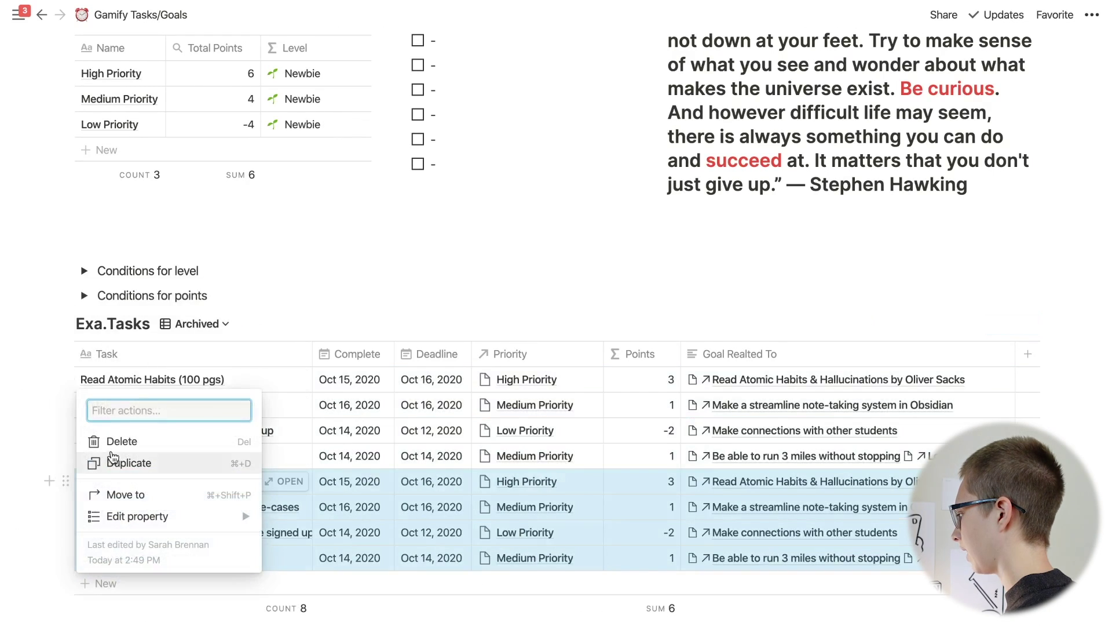
click(113, 458)
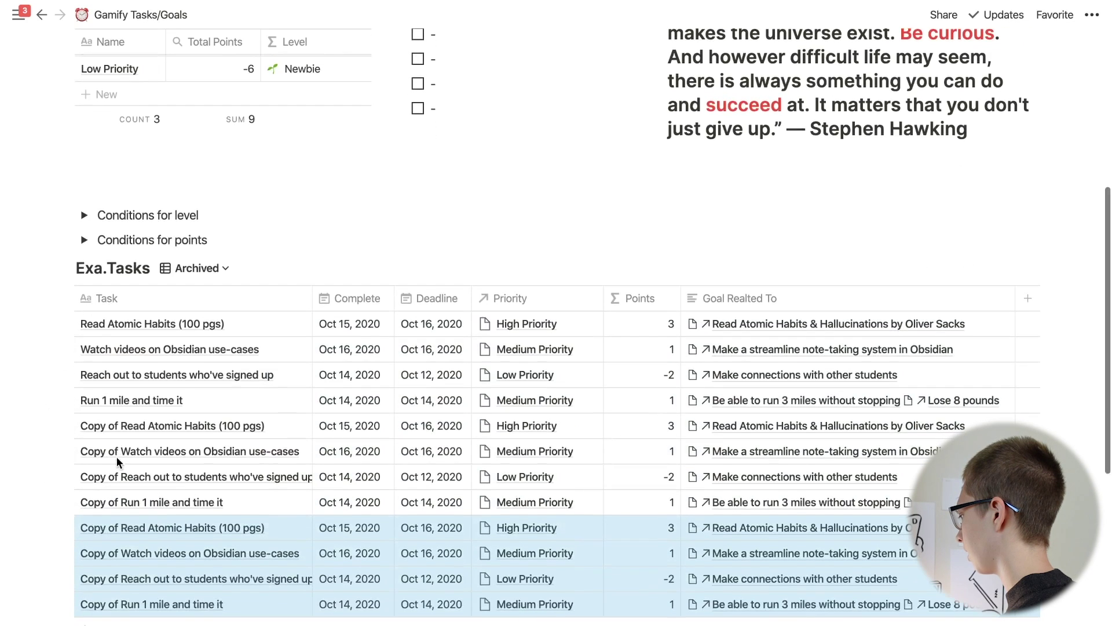
Scroll through the duplicated tasks to check their Level values.
scroll(136, 221, up, 4)
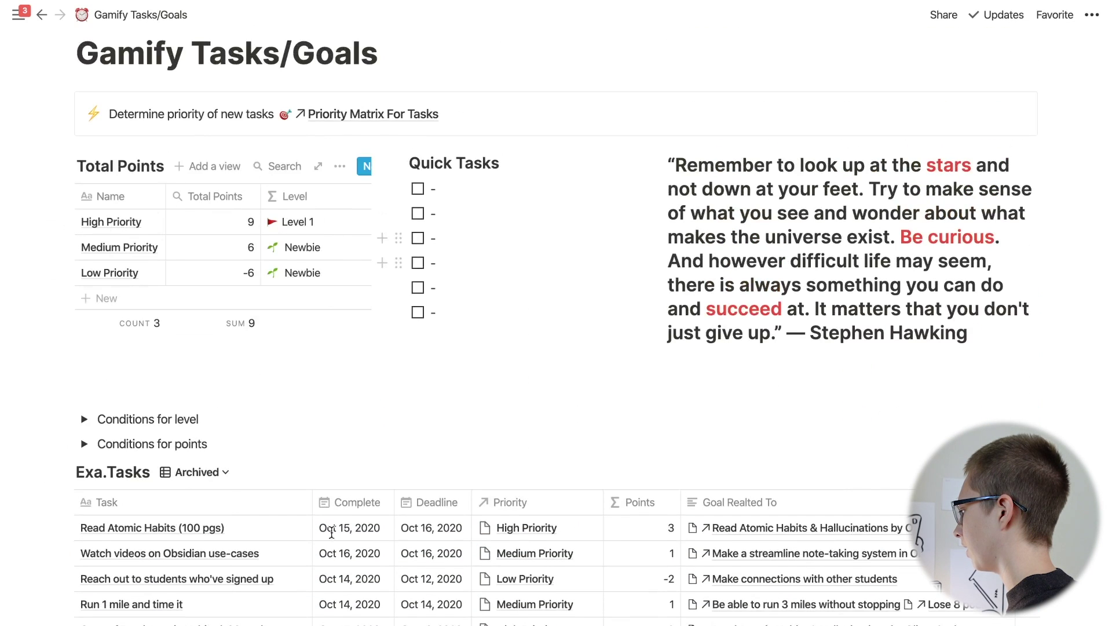
scroll(335, 227, down, 6)
drag(34, 303, 145, 460)
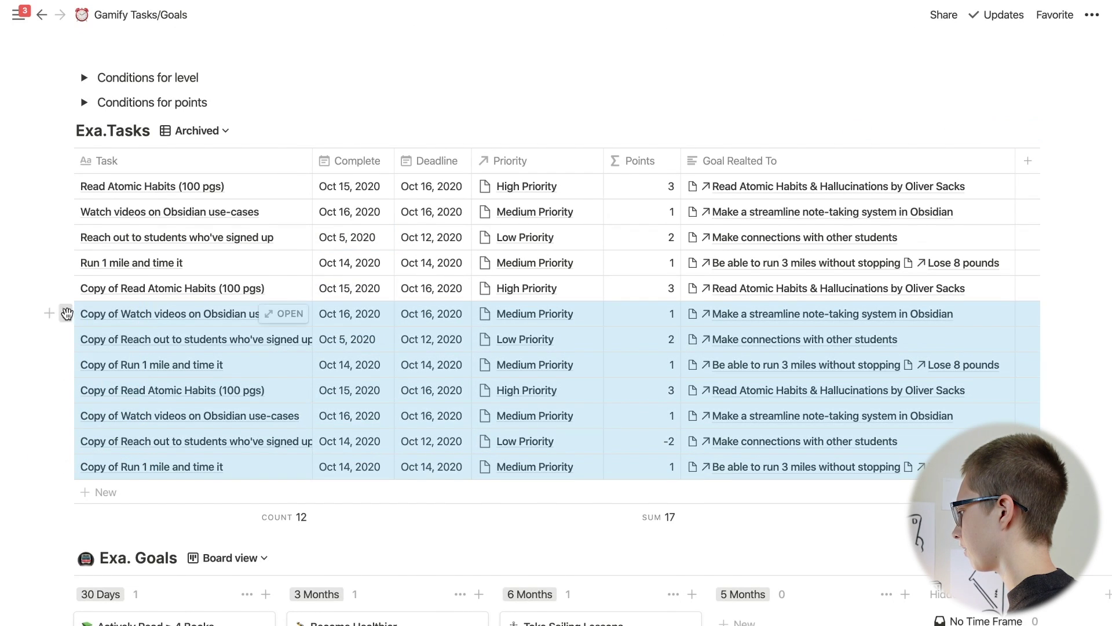
scroll(256, 256, up, 6)
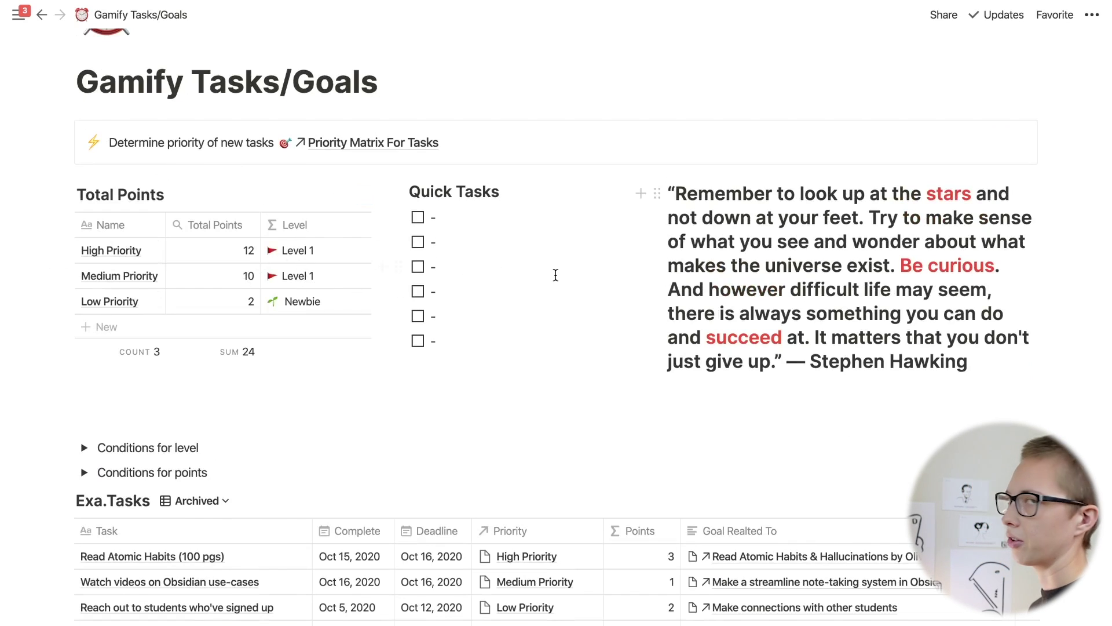
scroll(556, 275, down, 7)
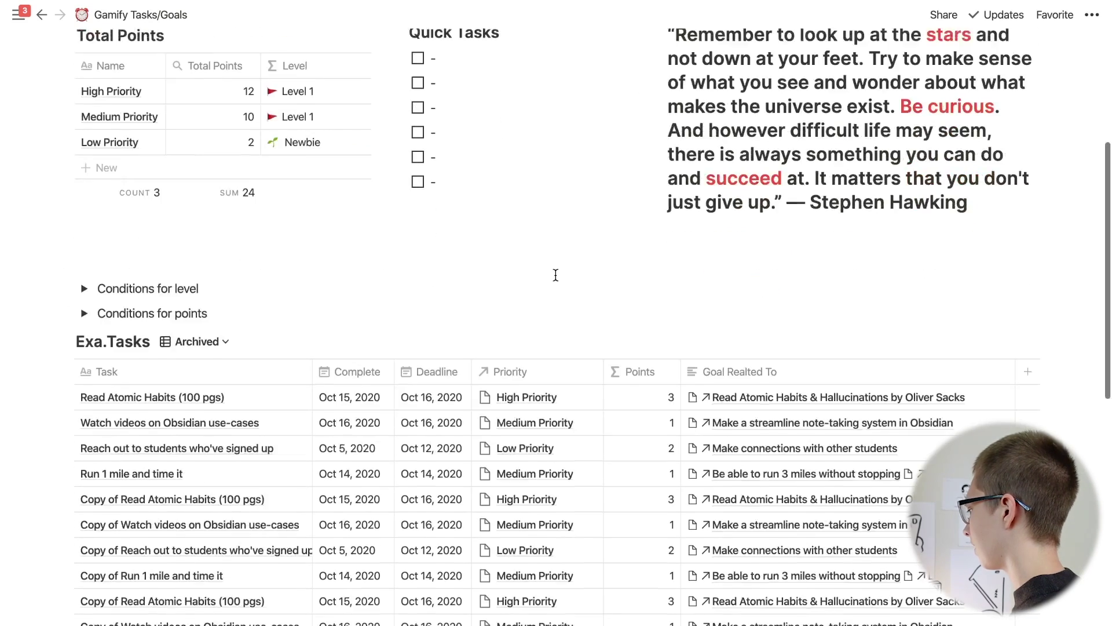
scroll(555, 280, down, 1)
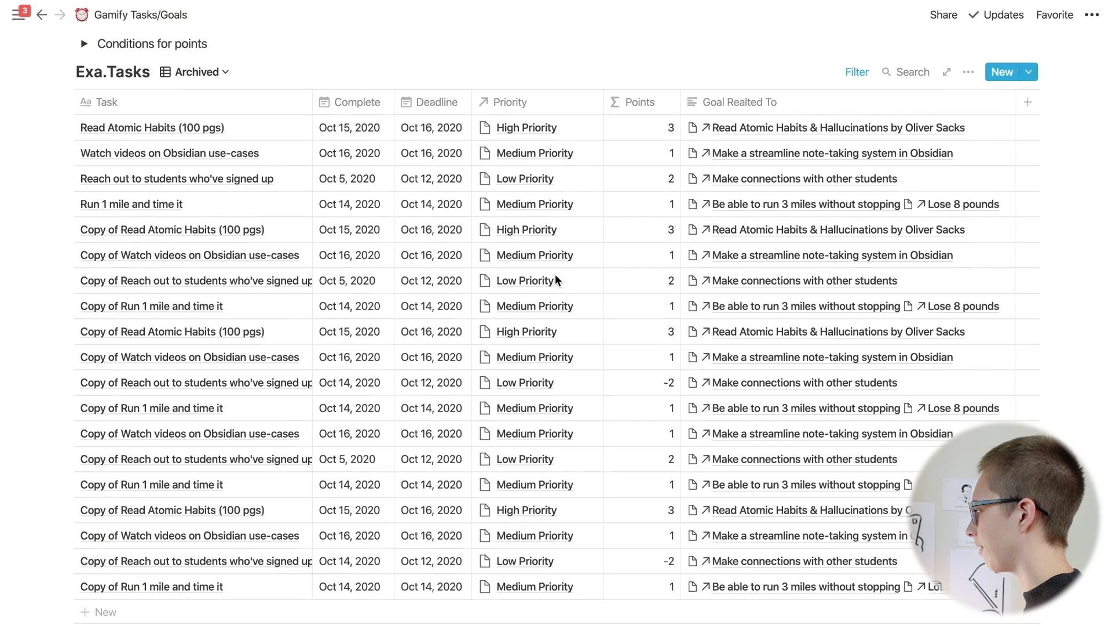
Switch Exa.Tasks to the Active Tasks view, then open Indify's ProgressBar widget in Chrome.
click(197, 68)
click(127, 129)
click(84, 409)
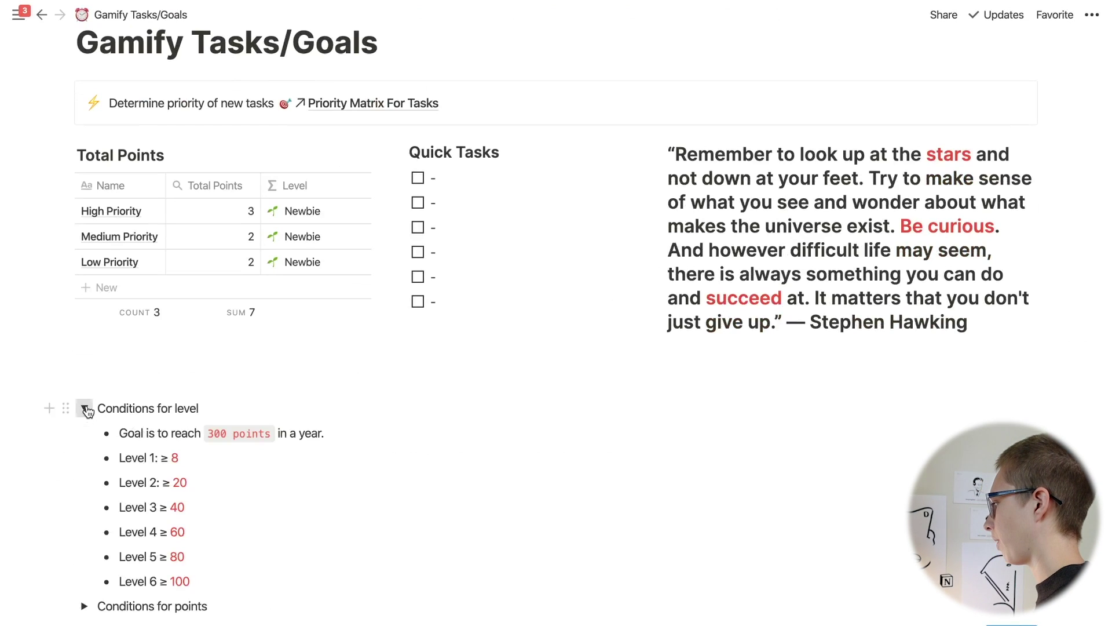
click(85, 408)
key(super+Tab)
click(425, 293)
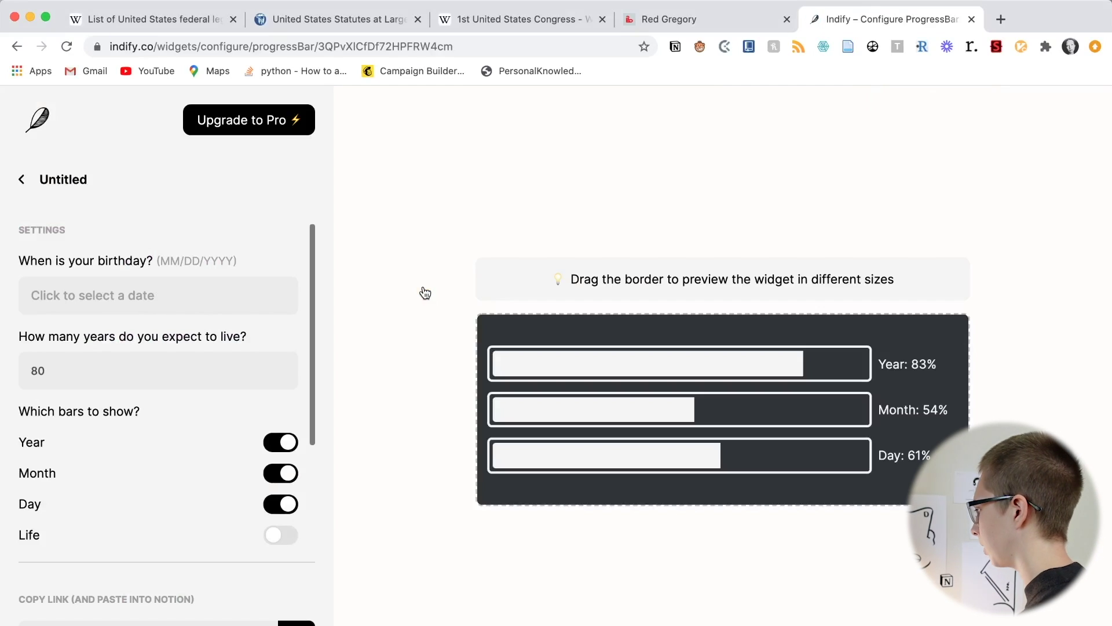
Start a new Indify Countdown widget and title it 'End Date For Goal'.
key(super+bracketleft)
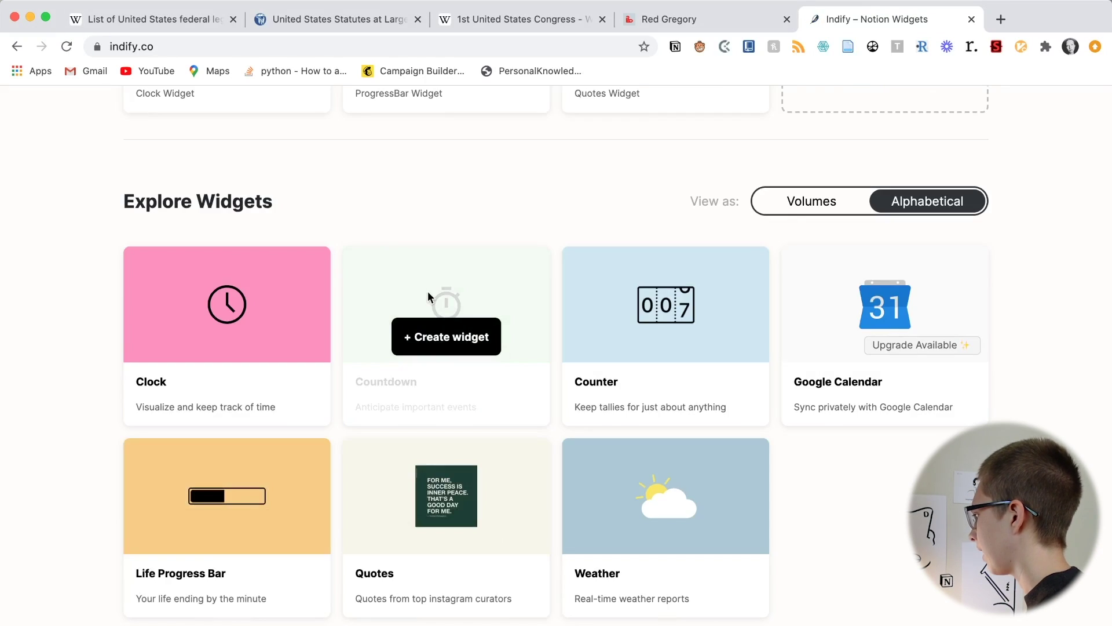
click(446, 337)
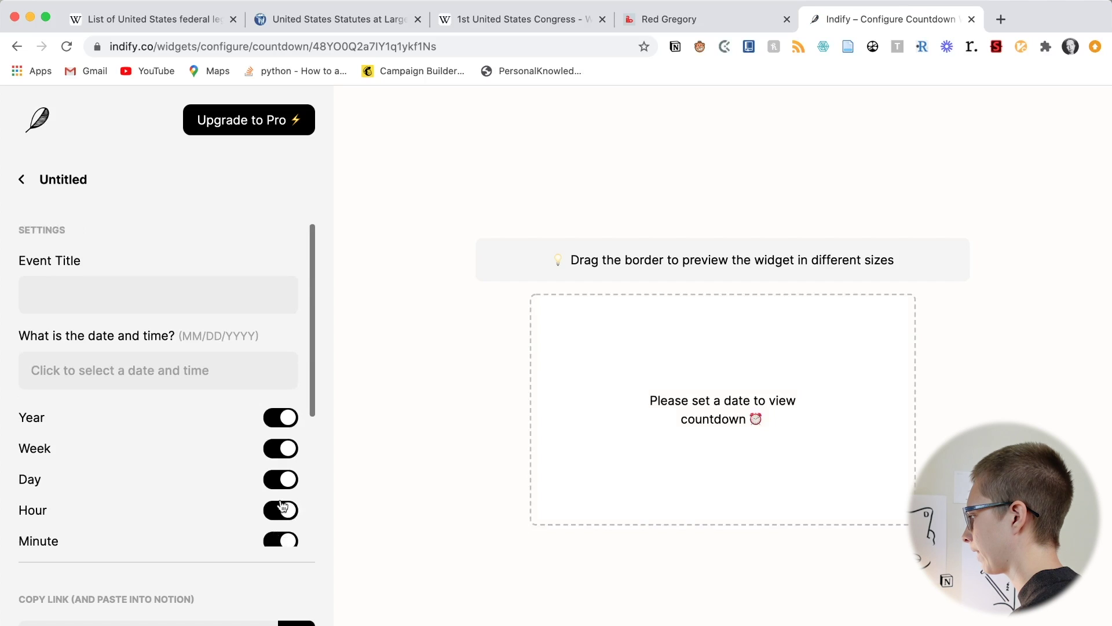
click(65, 371)
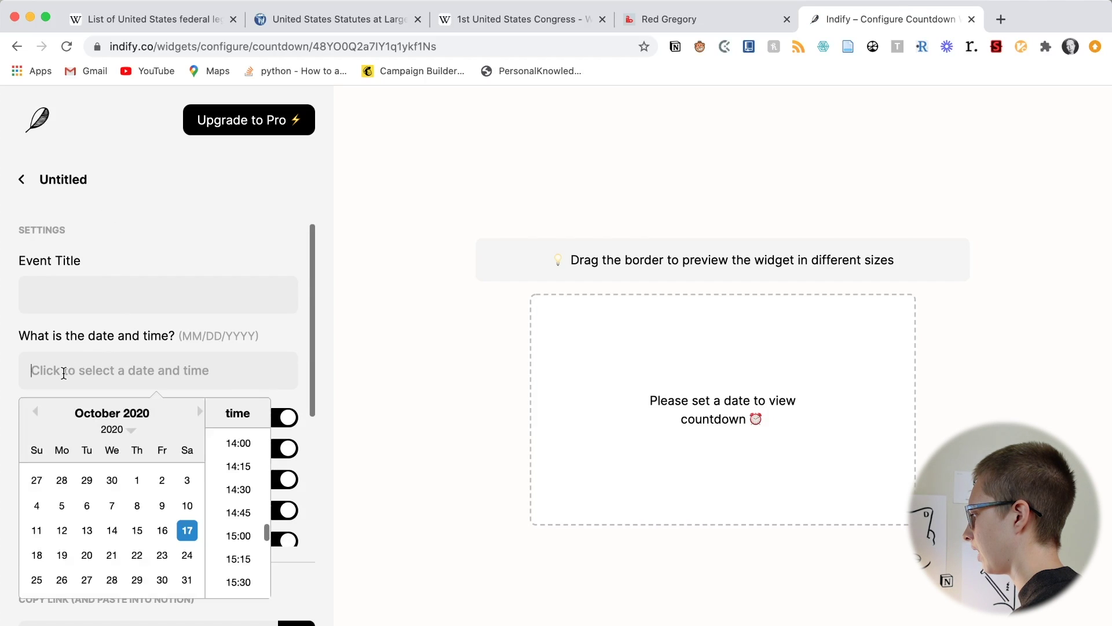
click(86, 285)
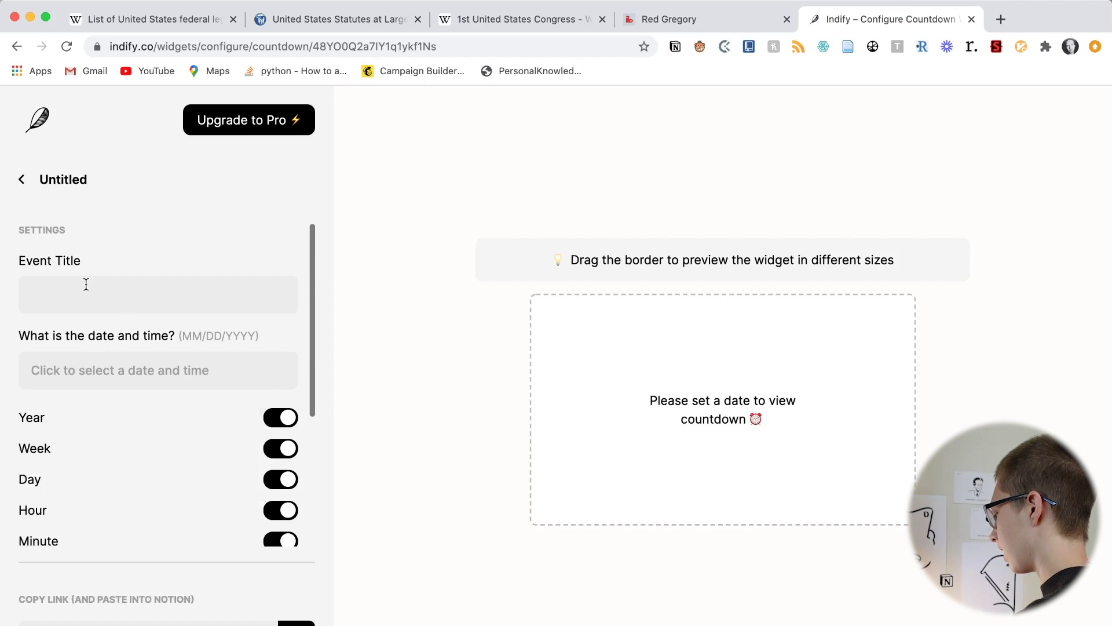
text(End Dat)
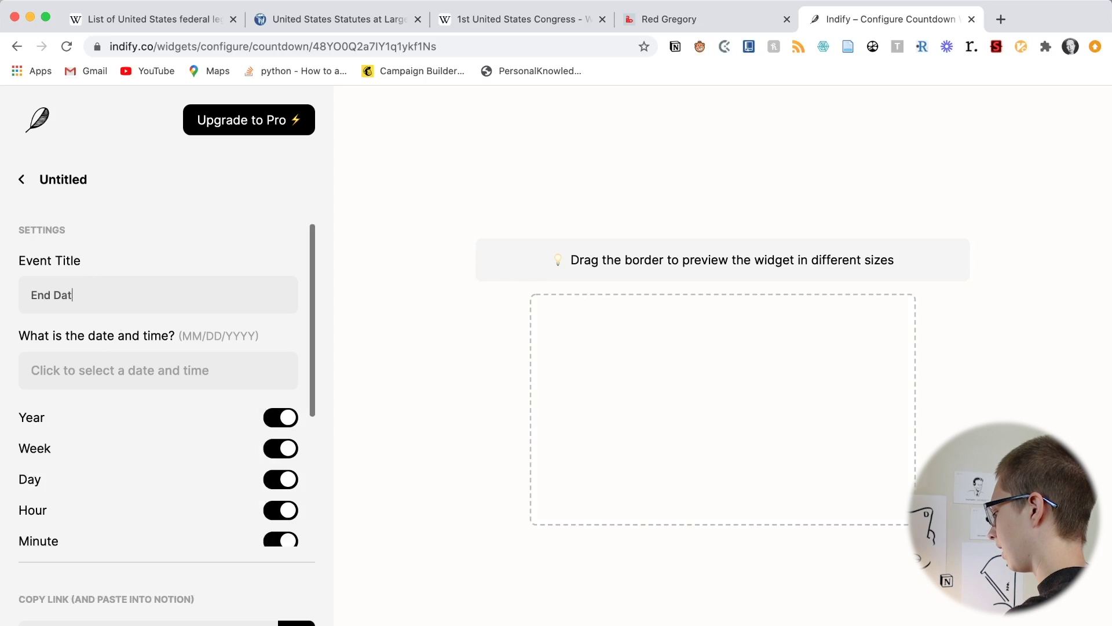
text(e For Goal)
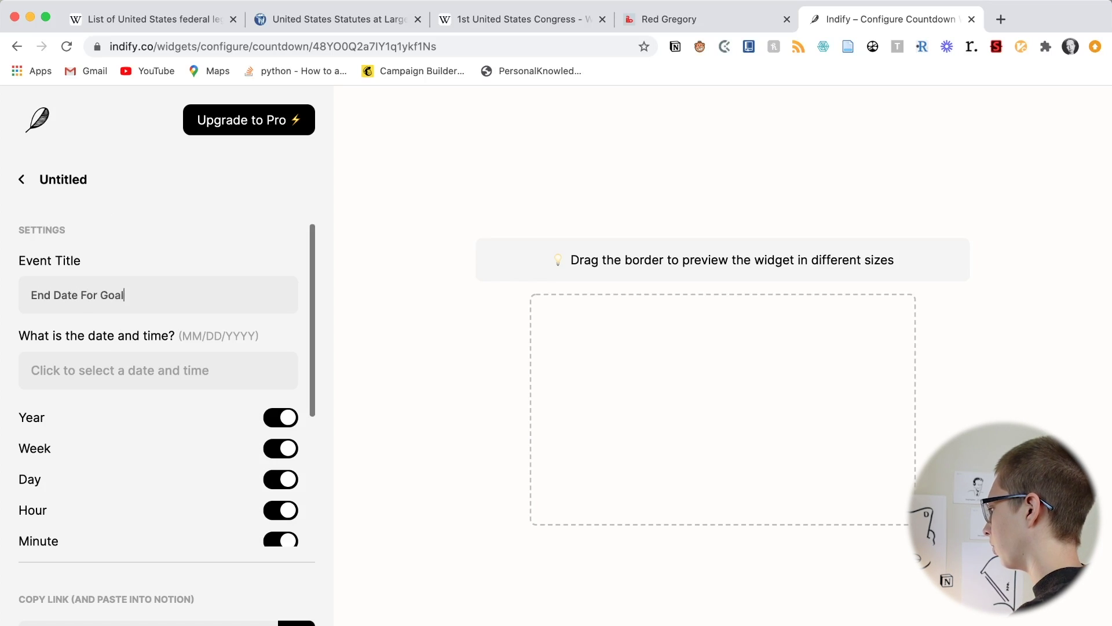
Set the countdown's target date to October 17, 2021.
click(100, 368)
click(200, 412)
click(199, 412)
click(199, 411)
click(199, 411)
click(199, 412)
click(200, 412)
click(199, 412)
click(199, 412)
click(200, 411)
click(200, 411)
click(199, 411)
click(200, 412)
click(35, 556)
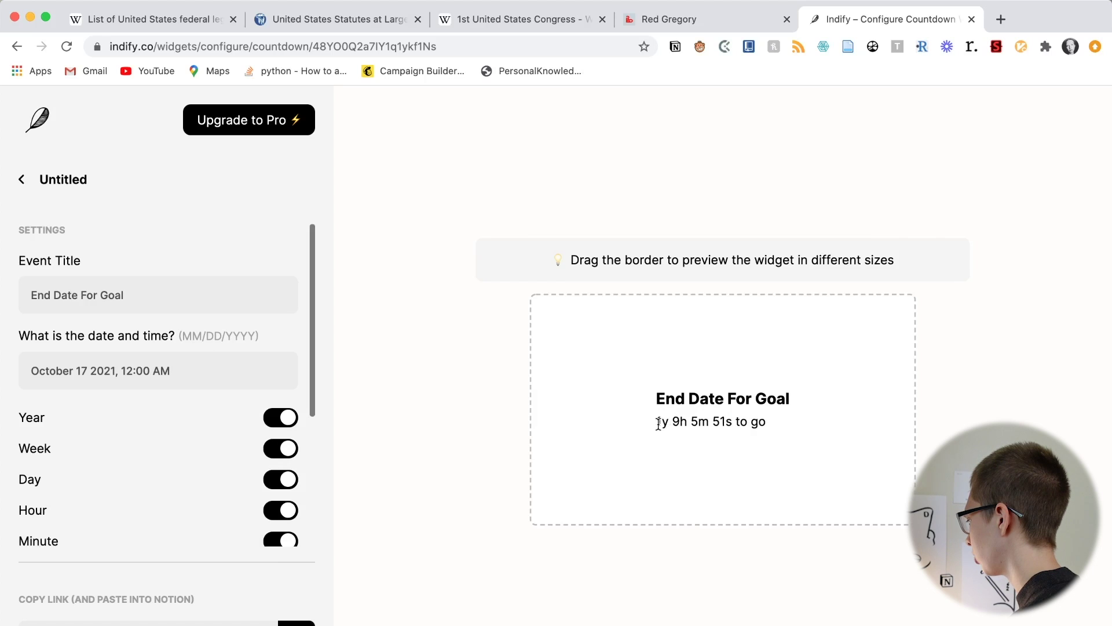
drag(659, 423, 802, 432)
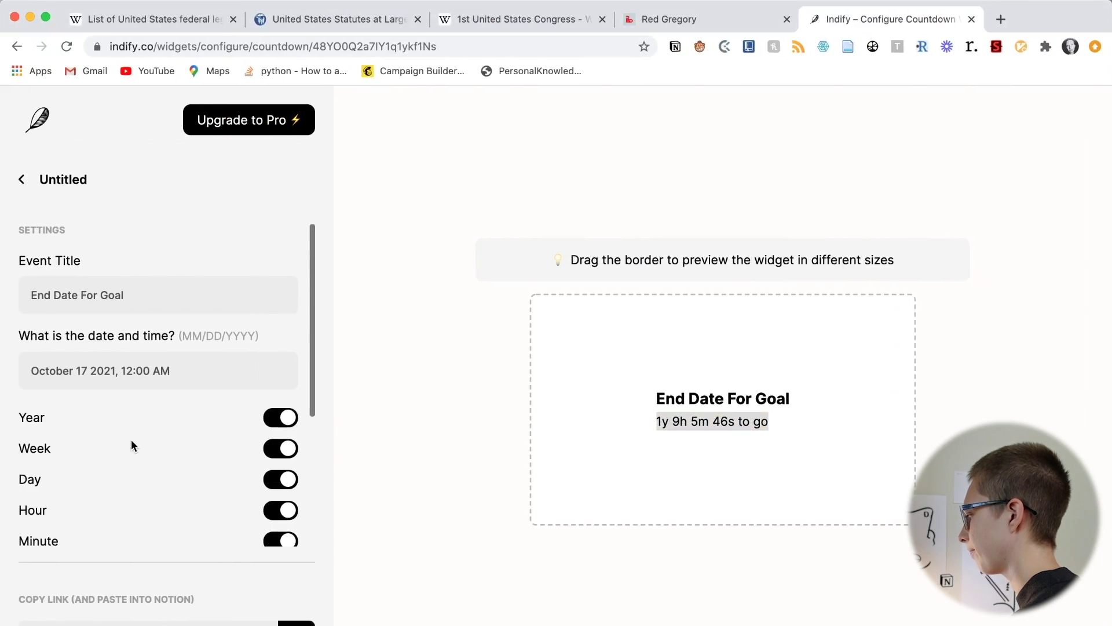
Embed the countdown widget link on a new line above Conditions for level.
key(ctrl+Right)
click(124, 380)
text(https://indify.co/widgets/live/countdown/A8YODQ2uYY1q1pk9fha)
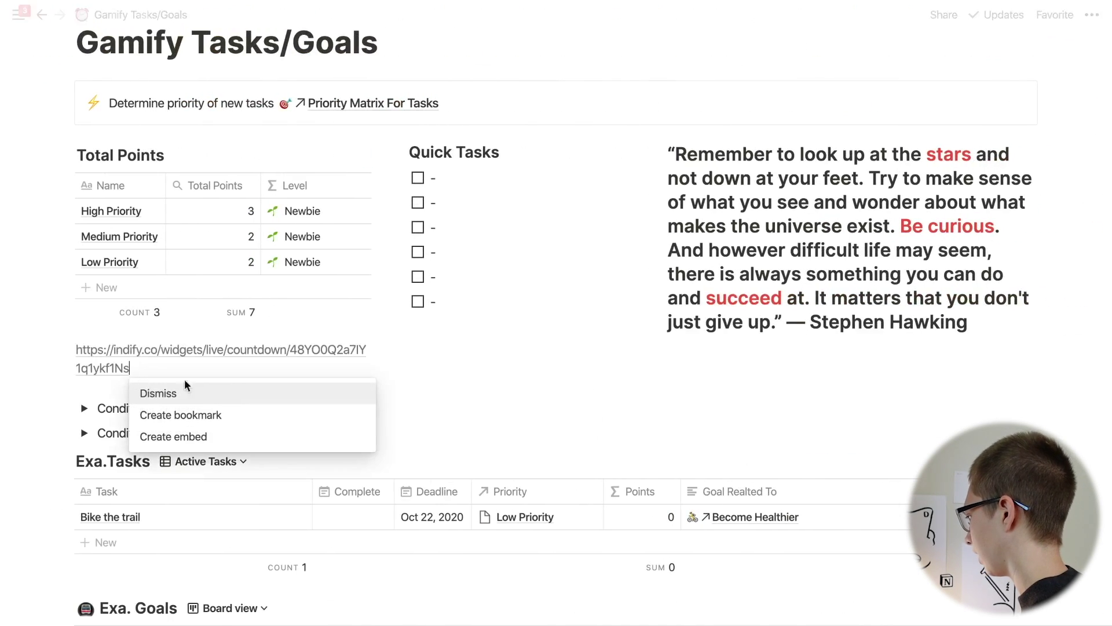
click(356, 437)
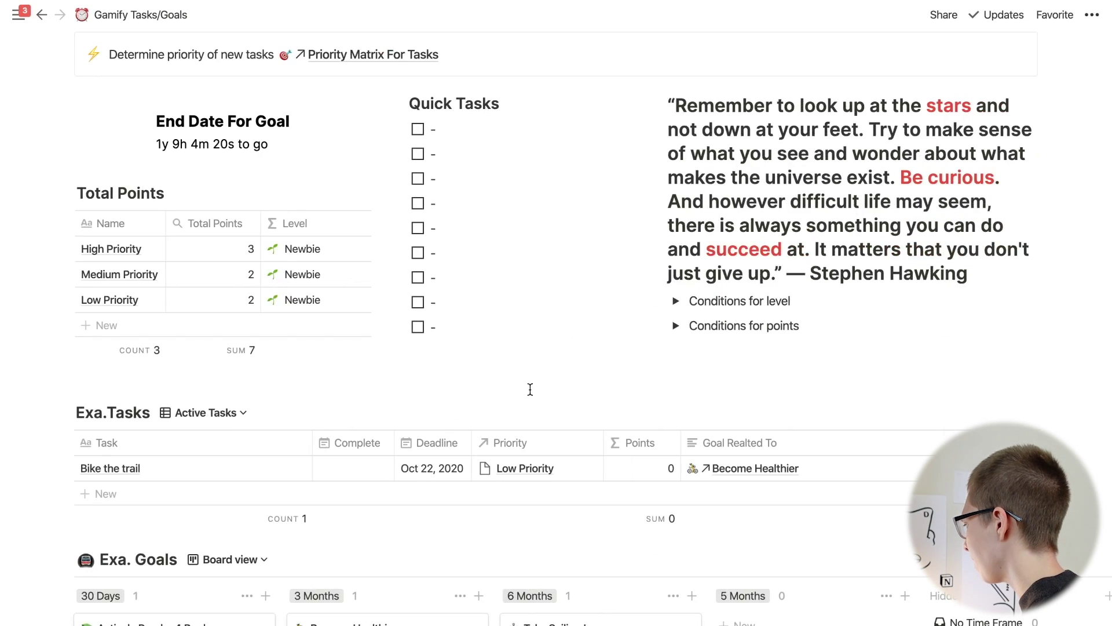
Switch the Exa.Tasks table to its Archived view.
scroll(530, 389, down, 2)
scroll(529, 389, down, 2)
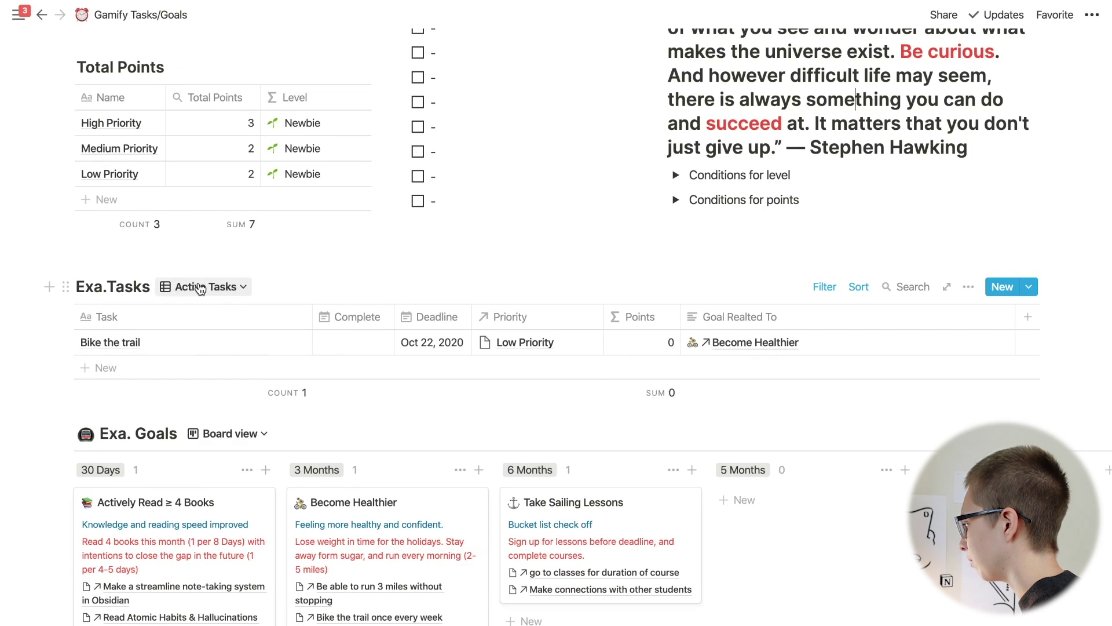
click(200, 287)
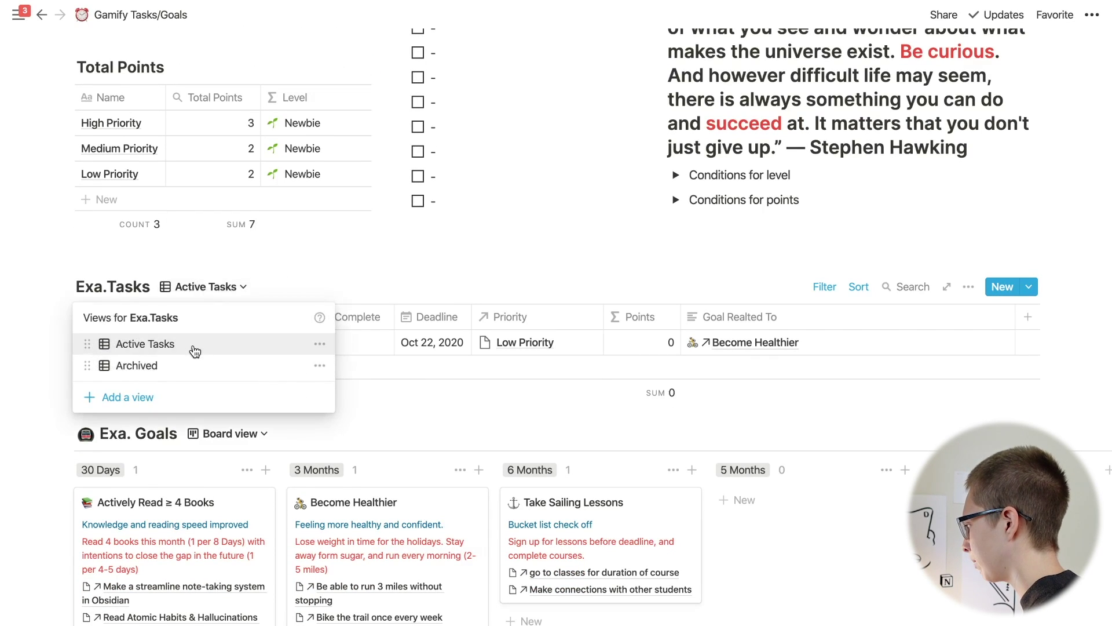
click(193, 371)
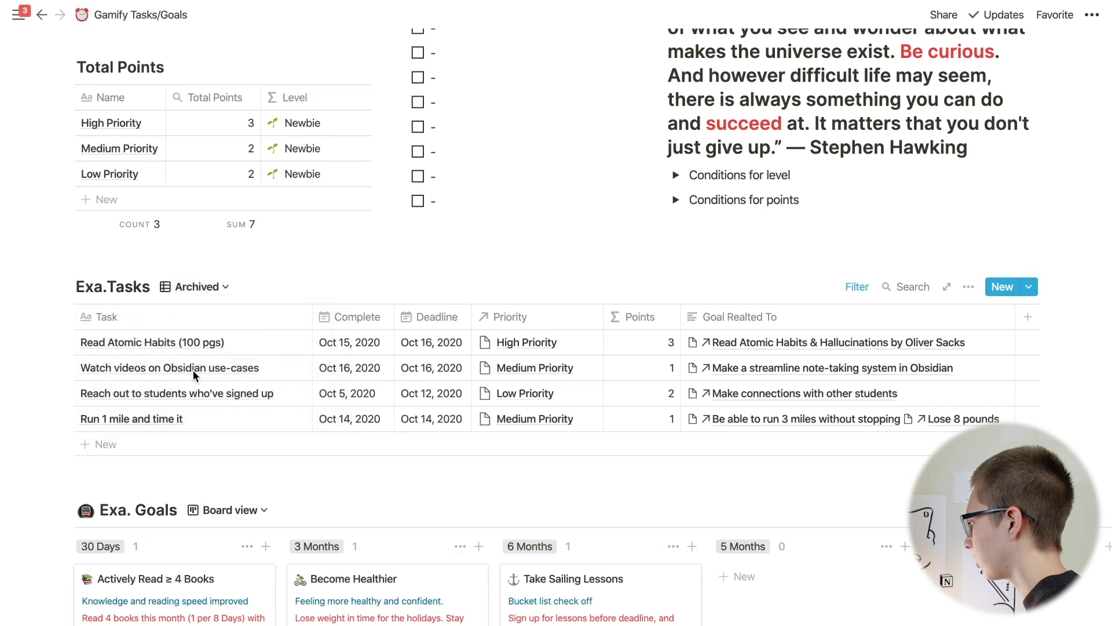